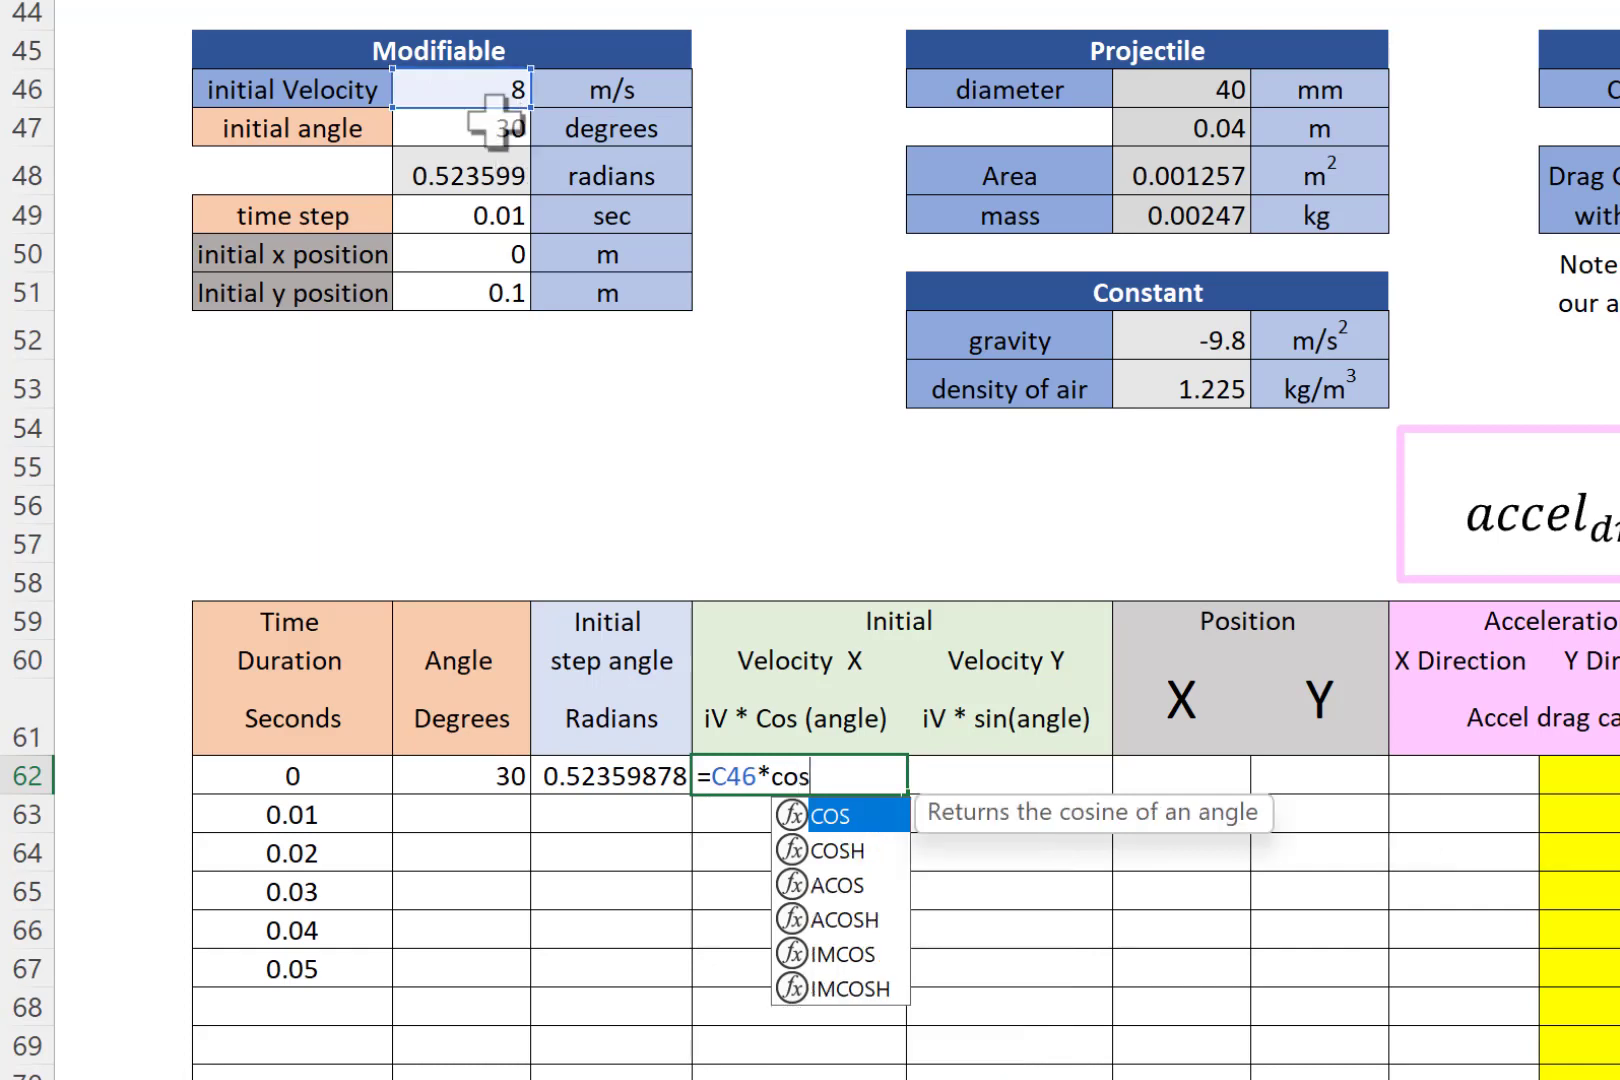
Complete the initial X velocity formula in E62 as =C46*COS(D62), using the step angle in radians
{"action": "type", "text": "("}
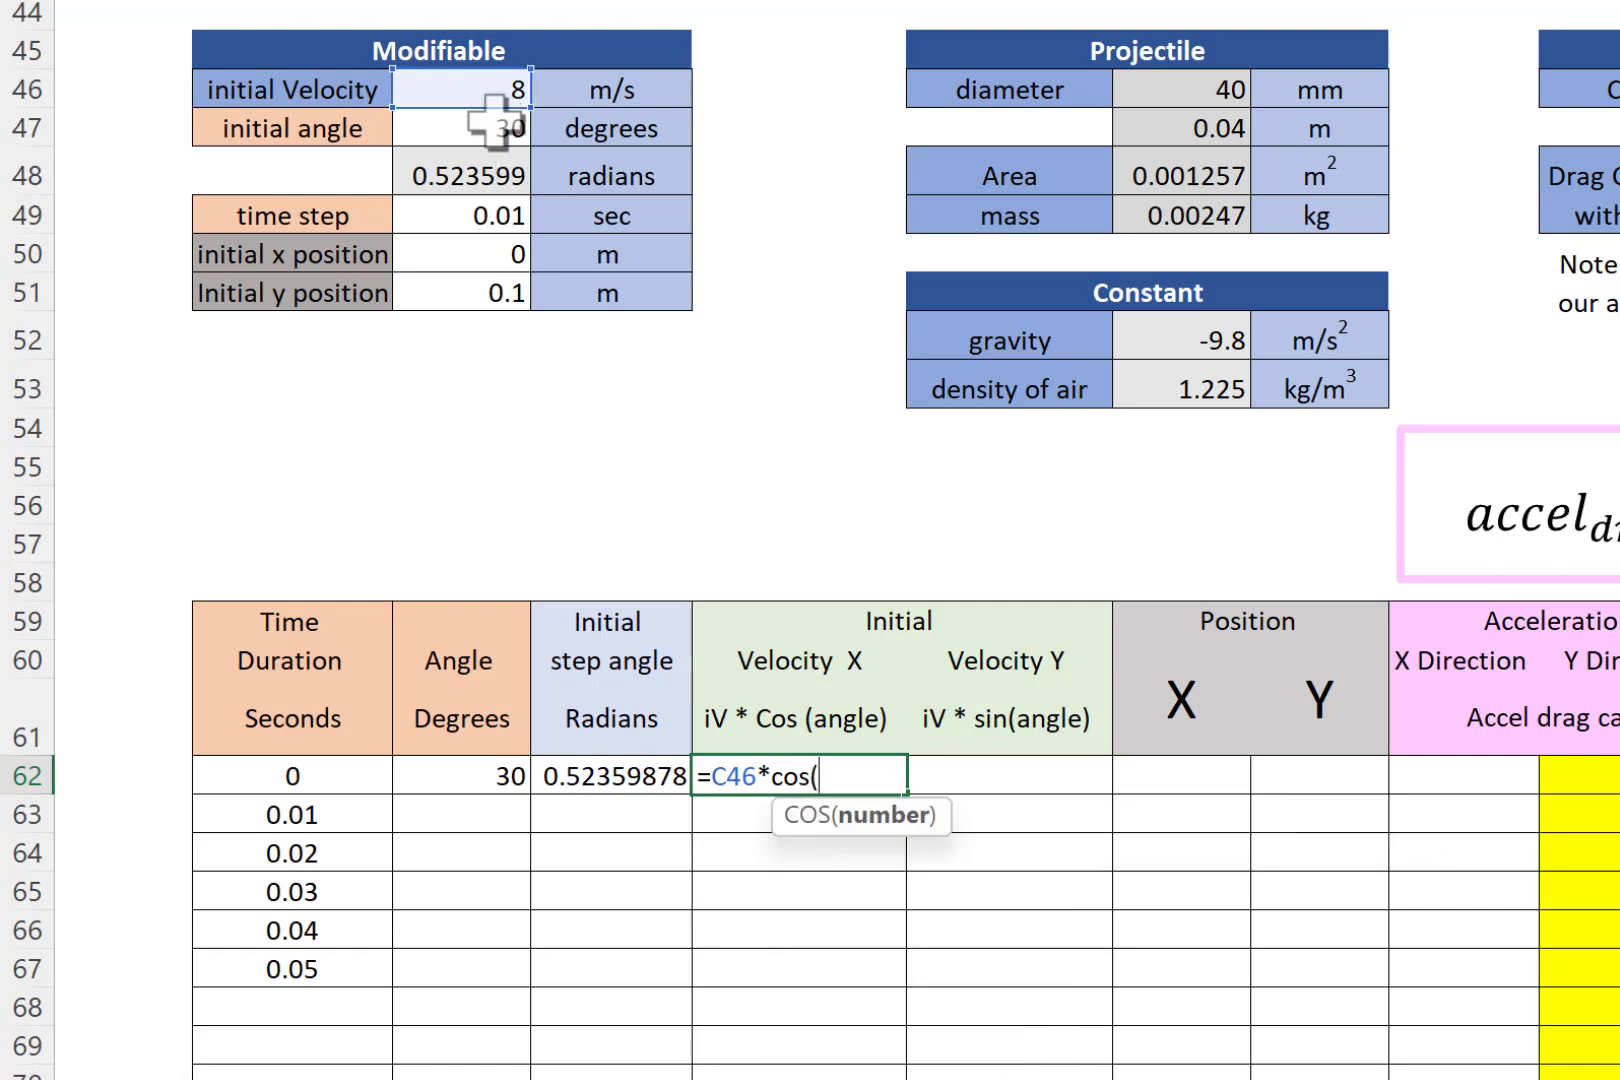
{"action": "left_click", "coordinate": [652, 790]}
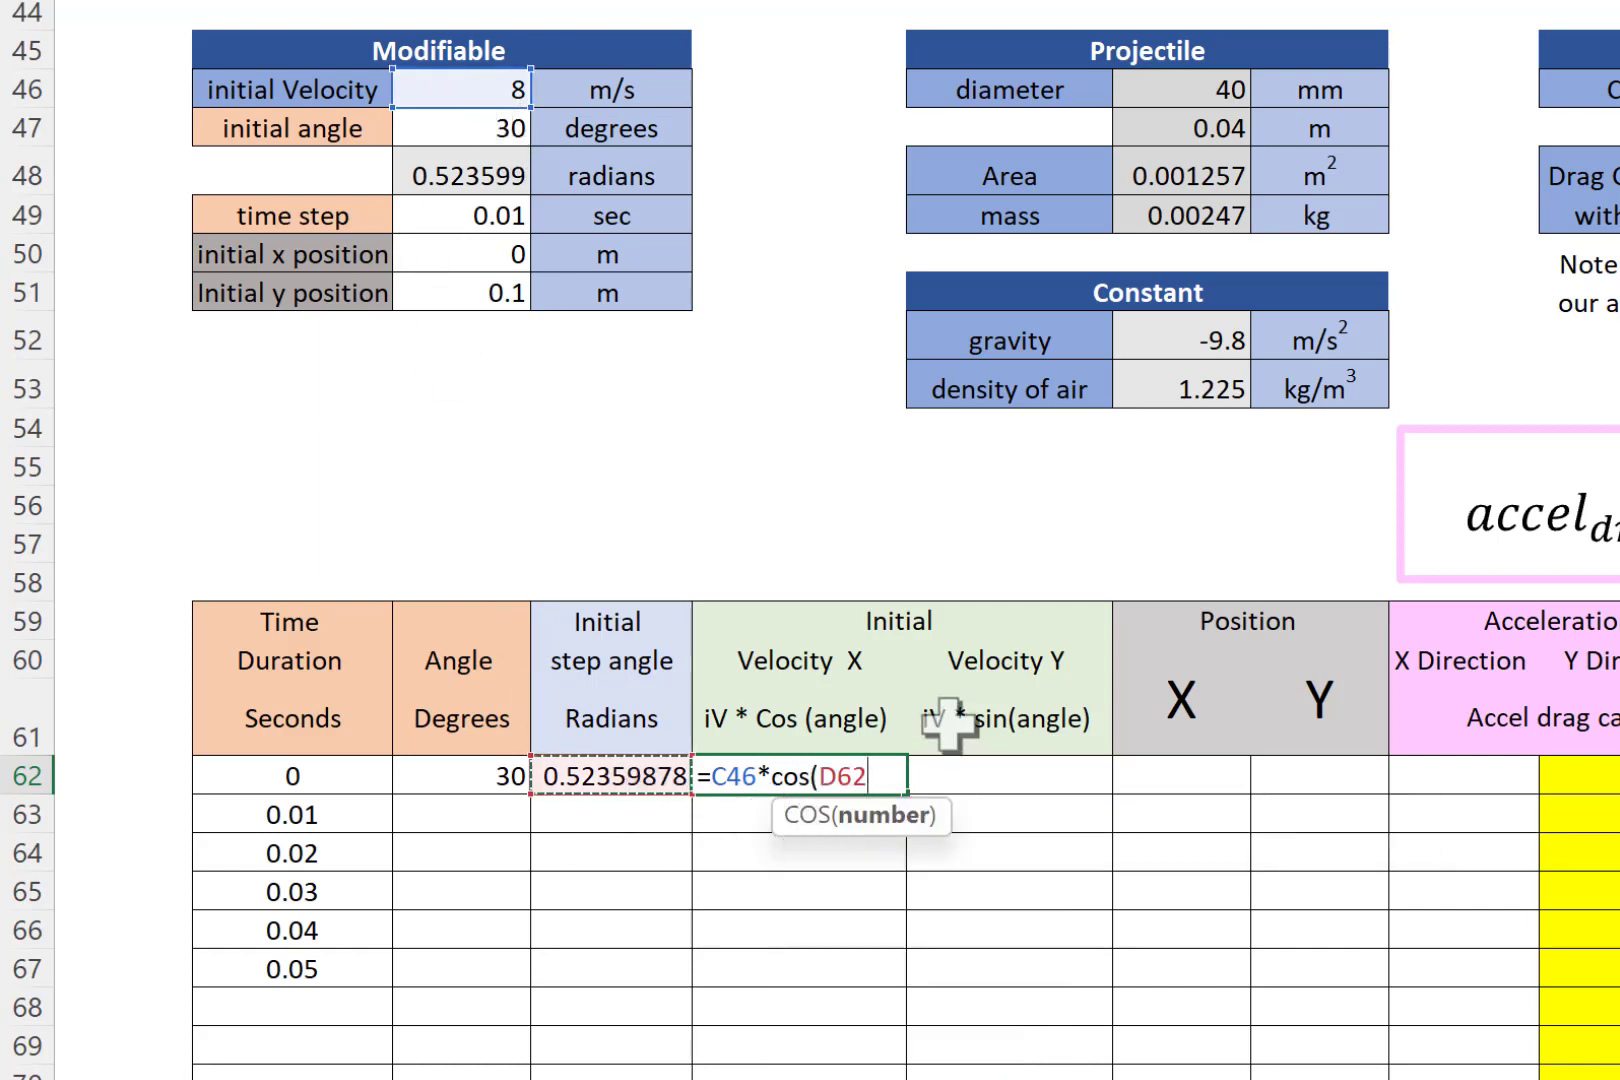
{"action": "type", "text": ")"}
{"action": "key", "text": "Return"}
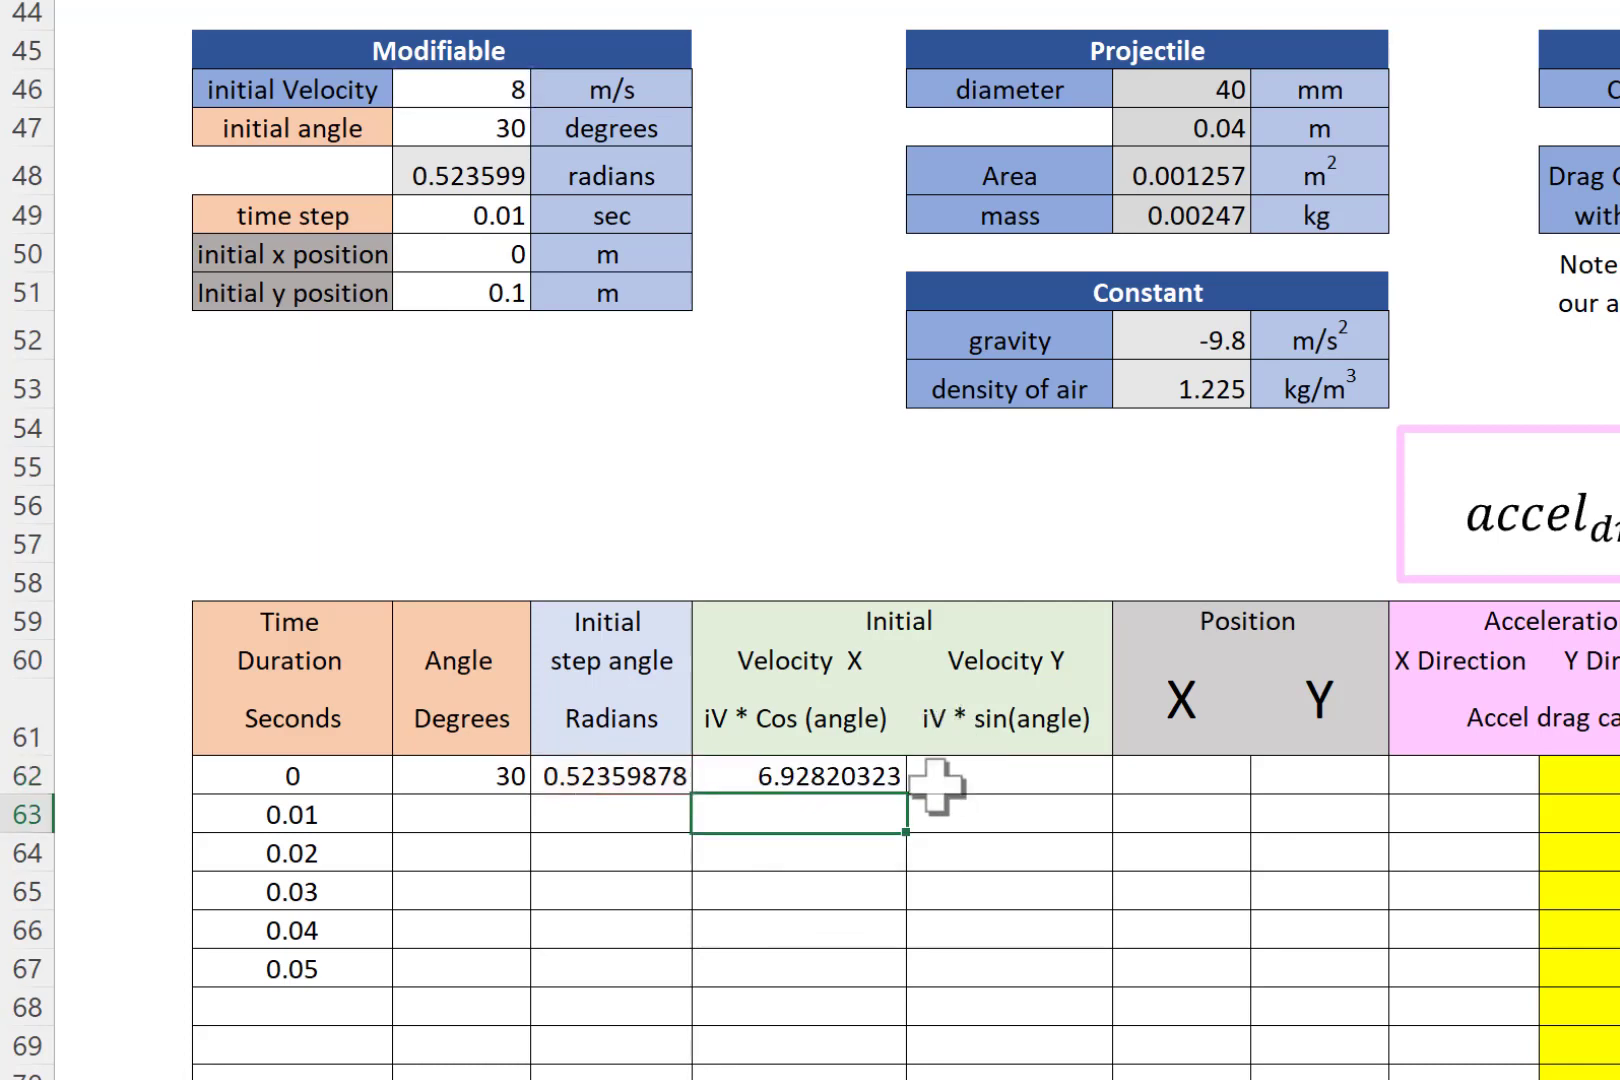
Calculate the initial Y velocity in F62 with =C46*SIN(D62)
{"action": "left_click", "coordinate": [968, 770]}
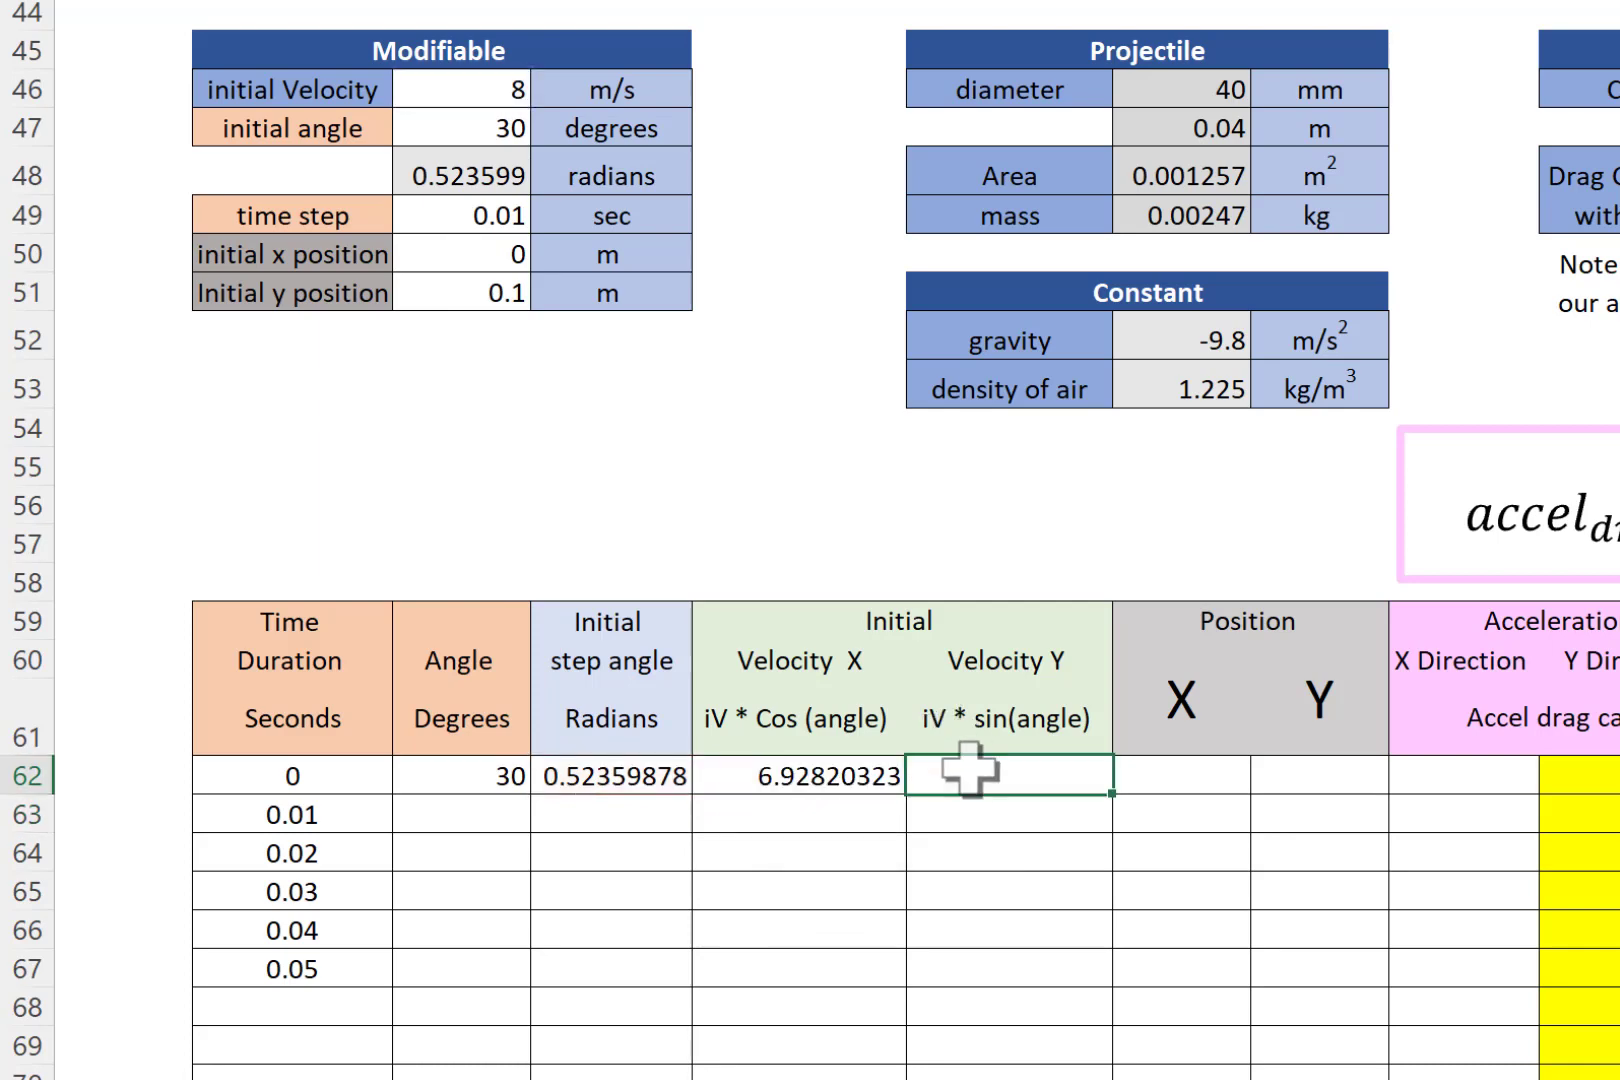
{"action": "type", "text": "="}
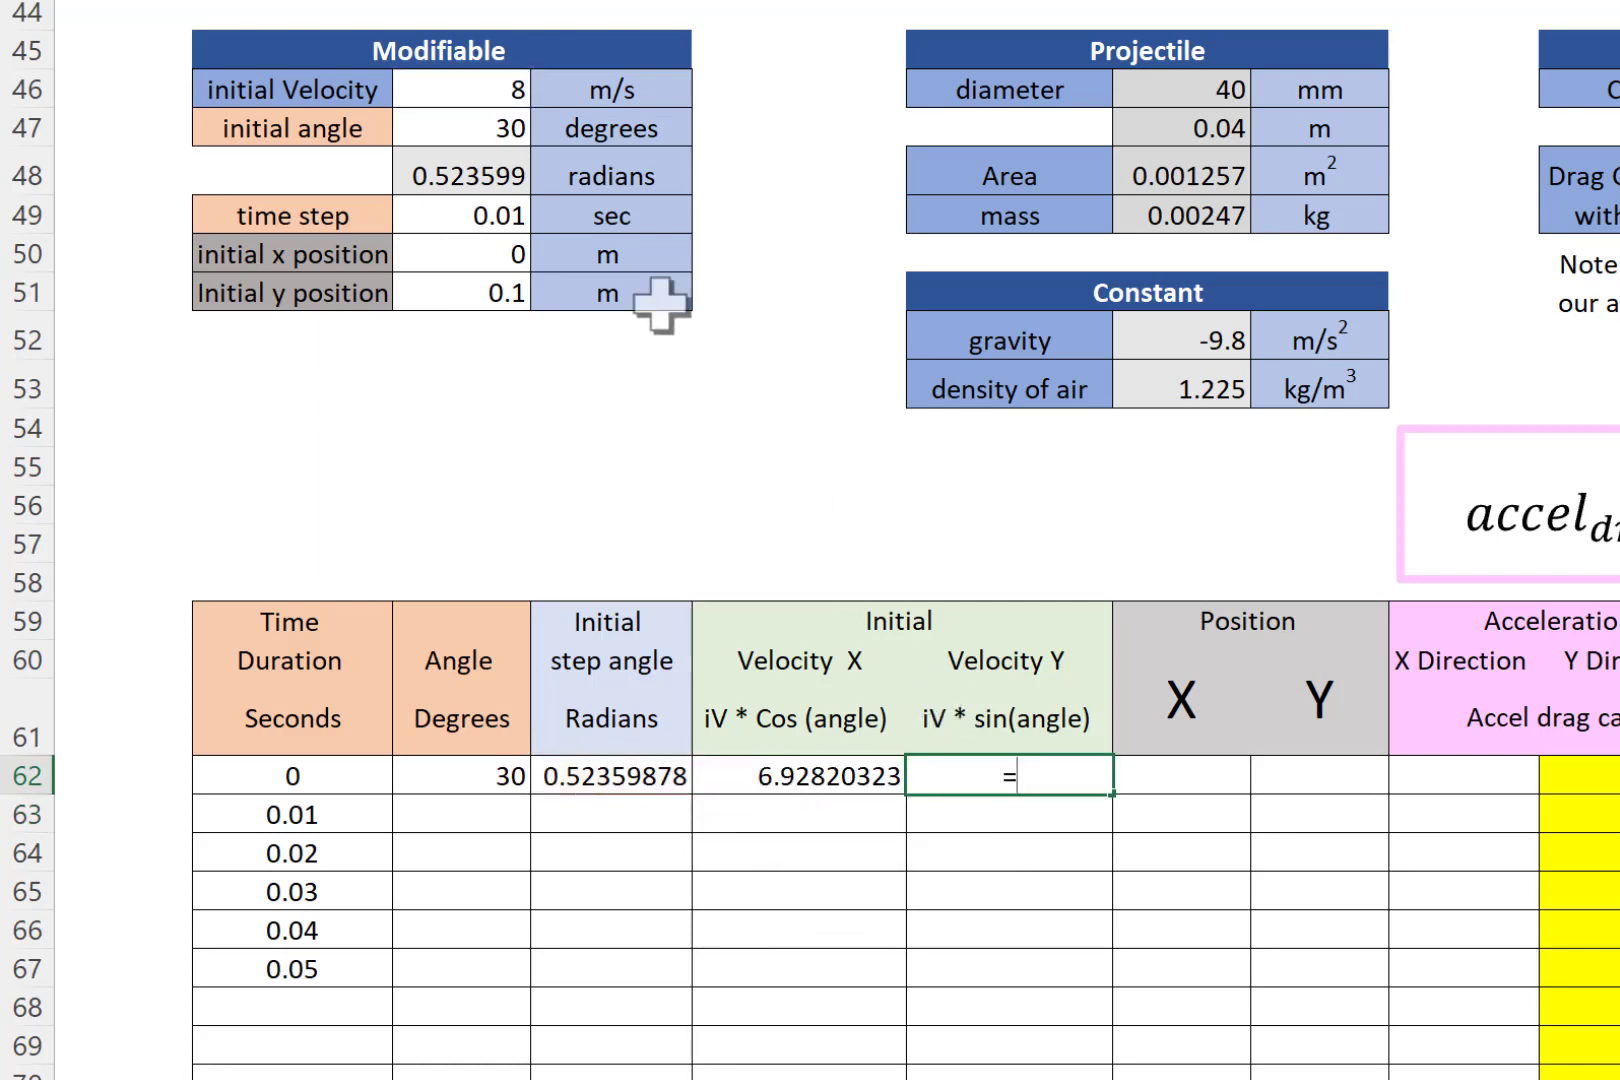
{"action": "left_click", "coordinate": [462, 85]}
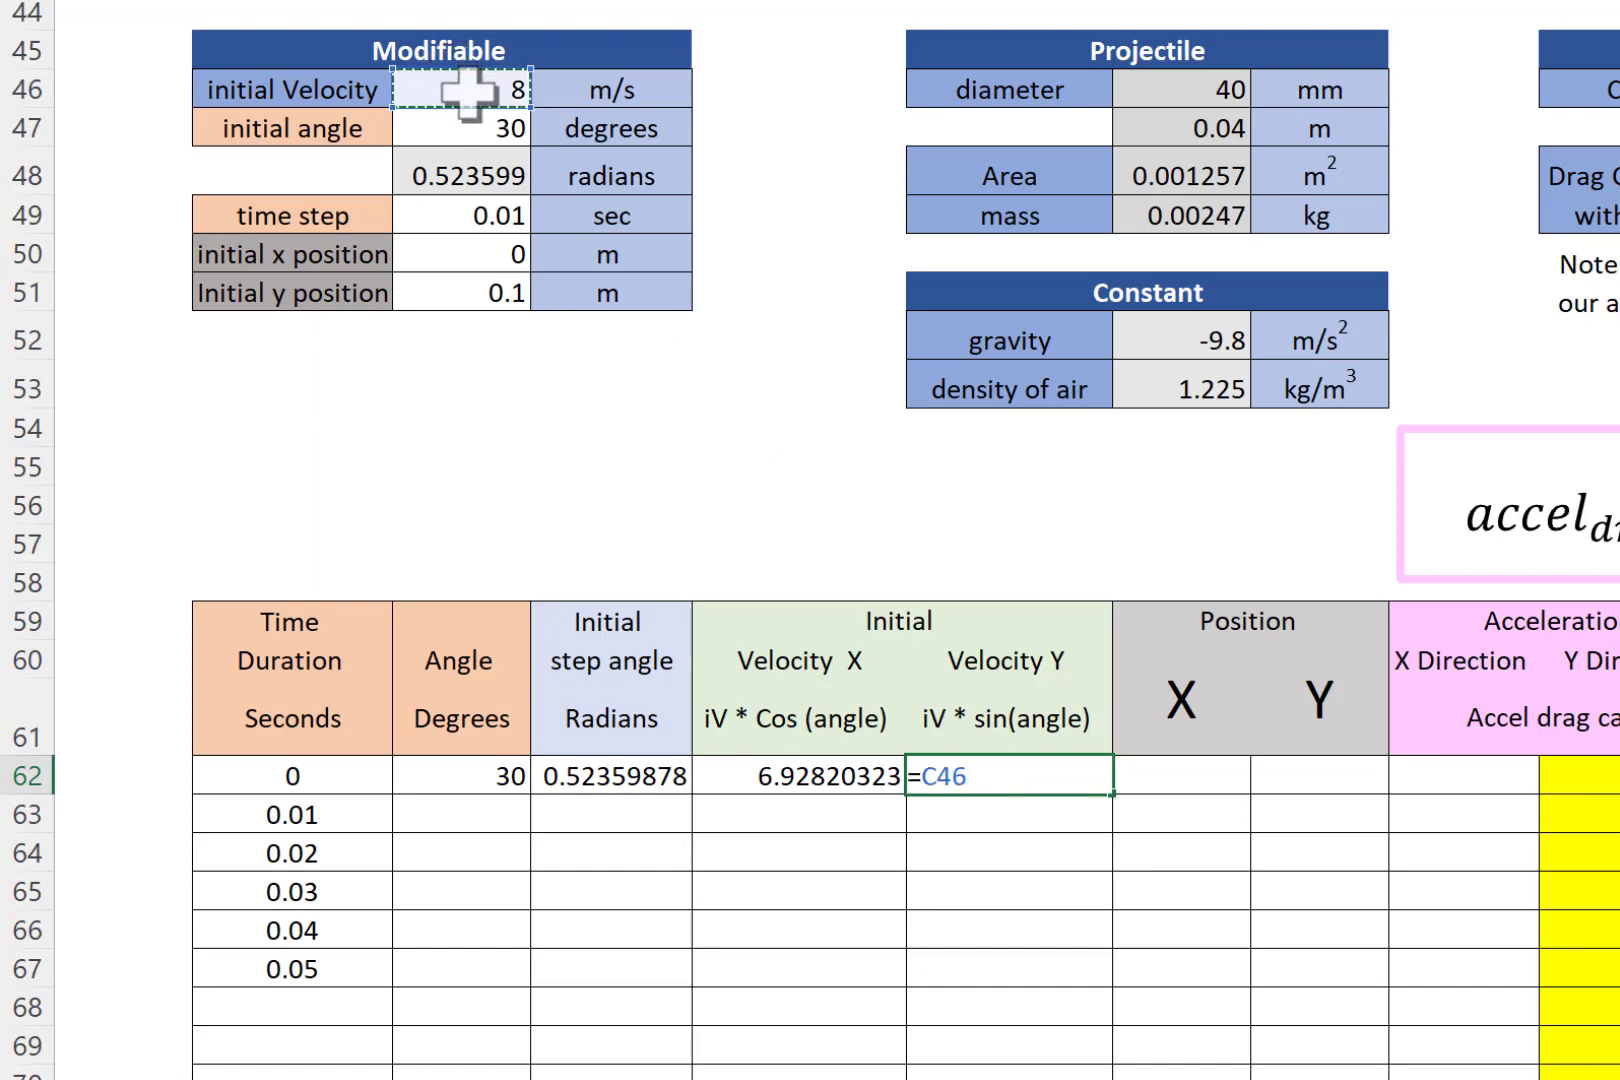
{"action": "type", "text": "*sin"}
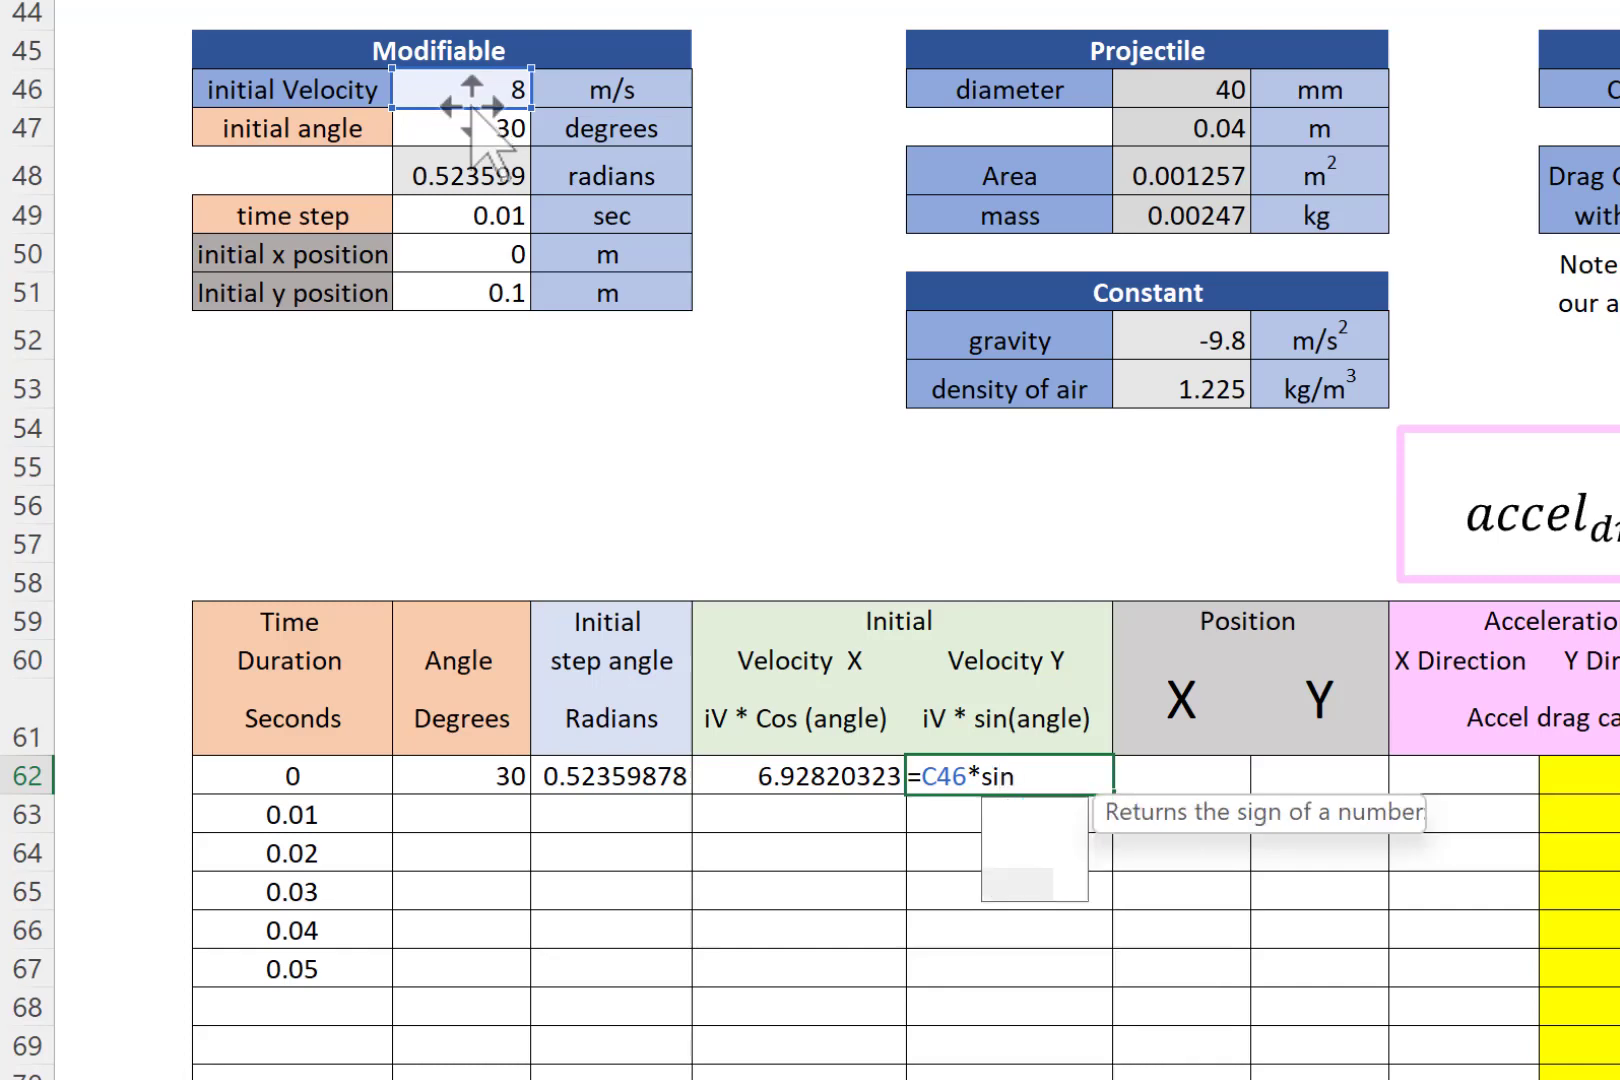
{"action": "type", "text": "("}
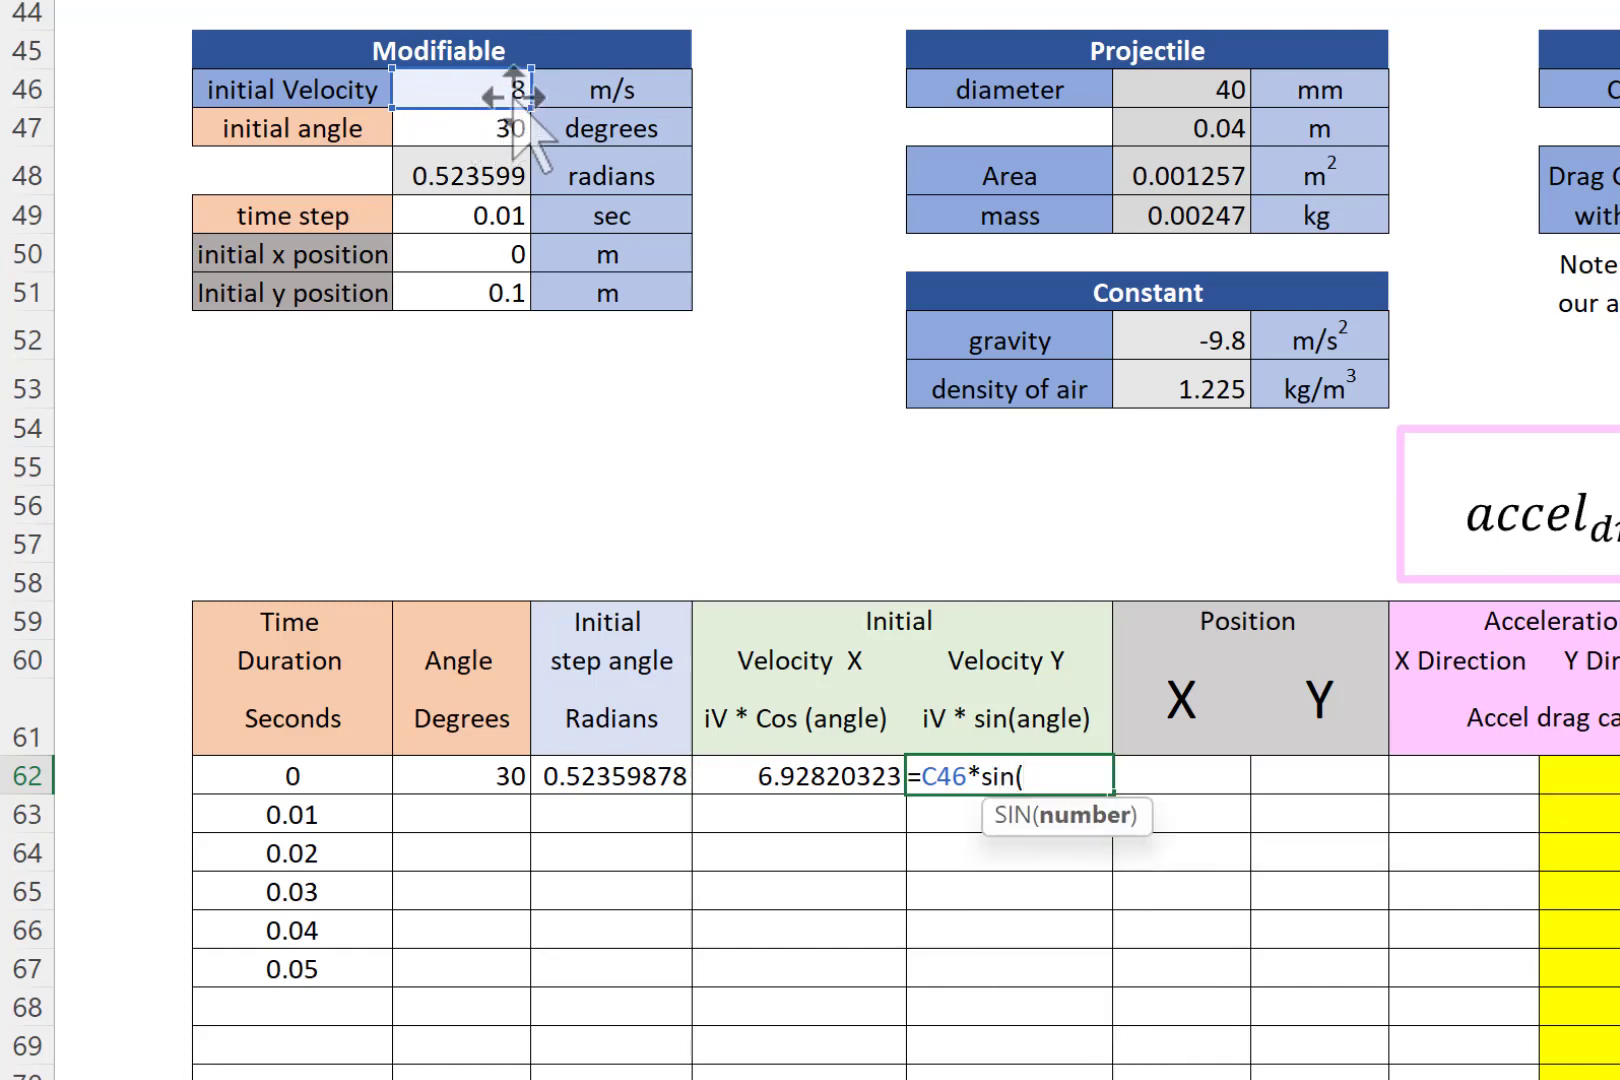
{"action": "left_click", "coordinate": [628, 775]}
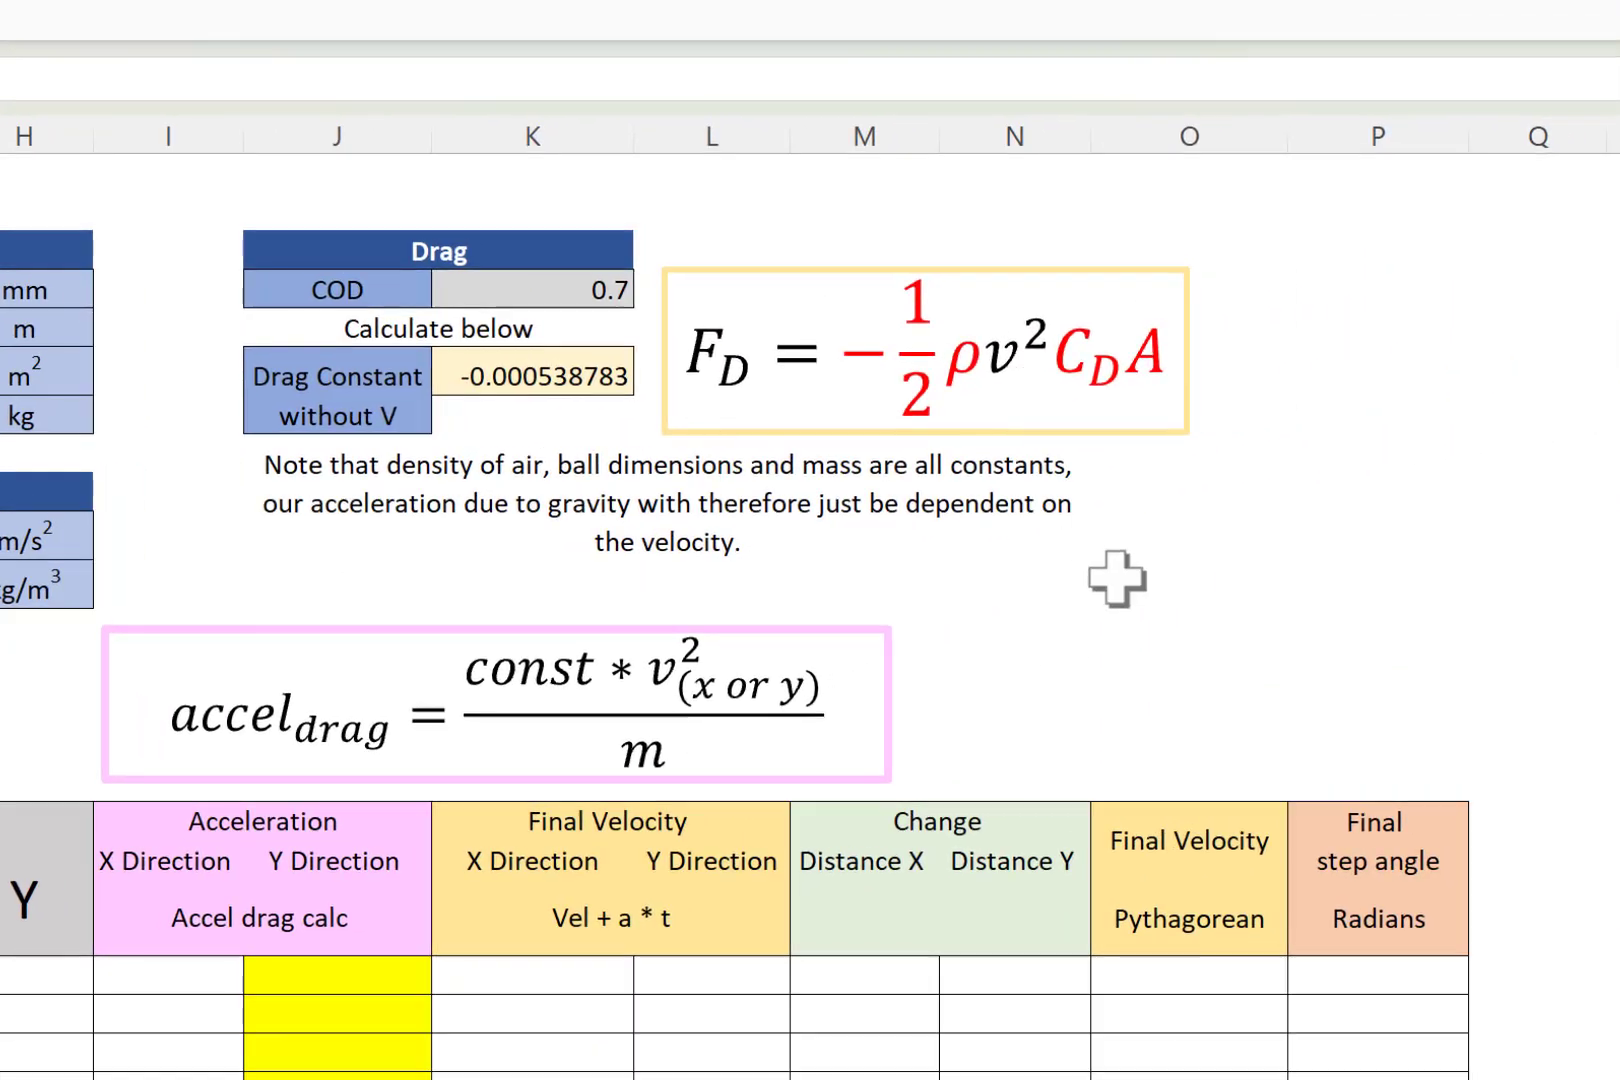
Link the time-zero positions to the initial inputs, with X in G62 as =C50 and Y in H62 as =C51
{"action": "scroll", "coordinate": [1220, 575], "scroll_direction": "up", "scroll_amount": 15}
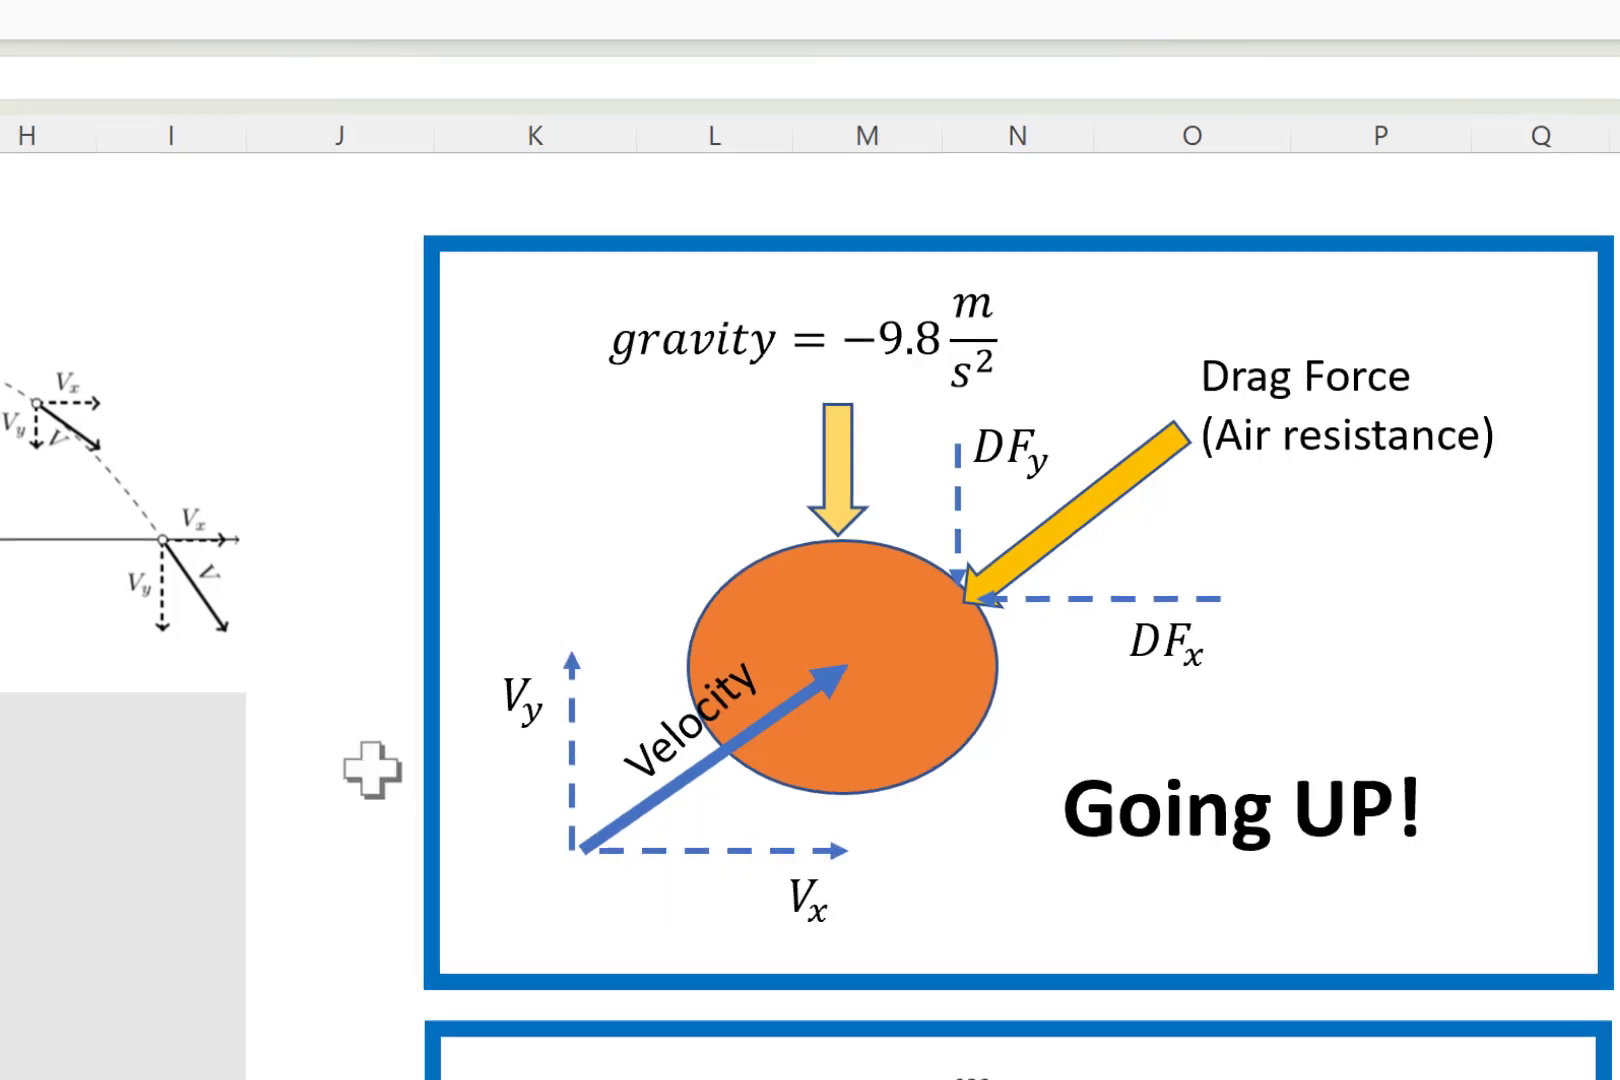
{"action": "scroll", "coordinate": [1563, 418], "scroll_direction": "down", "scroll_amount": 5}
{"action": "scroll", "coordinate": [1562, 398], "scroll_direction": "up", "scroll_amount": 1}
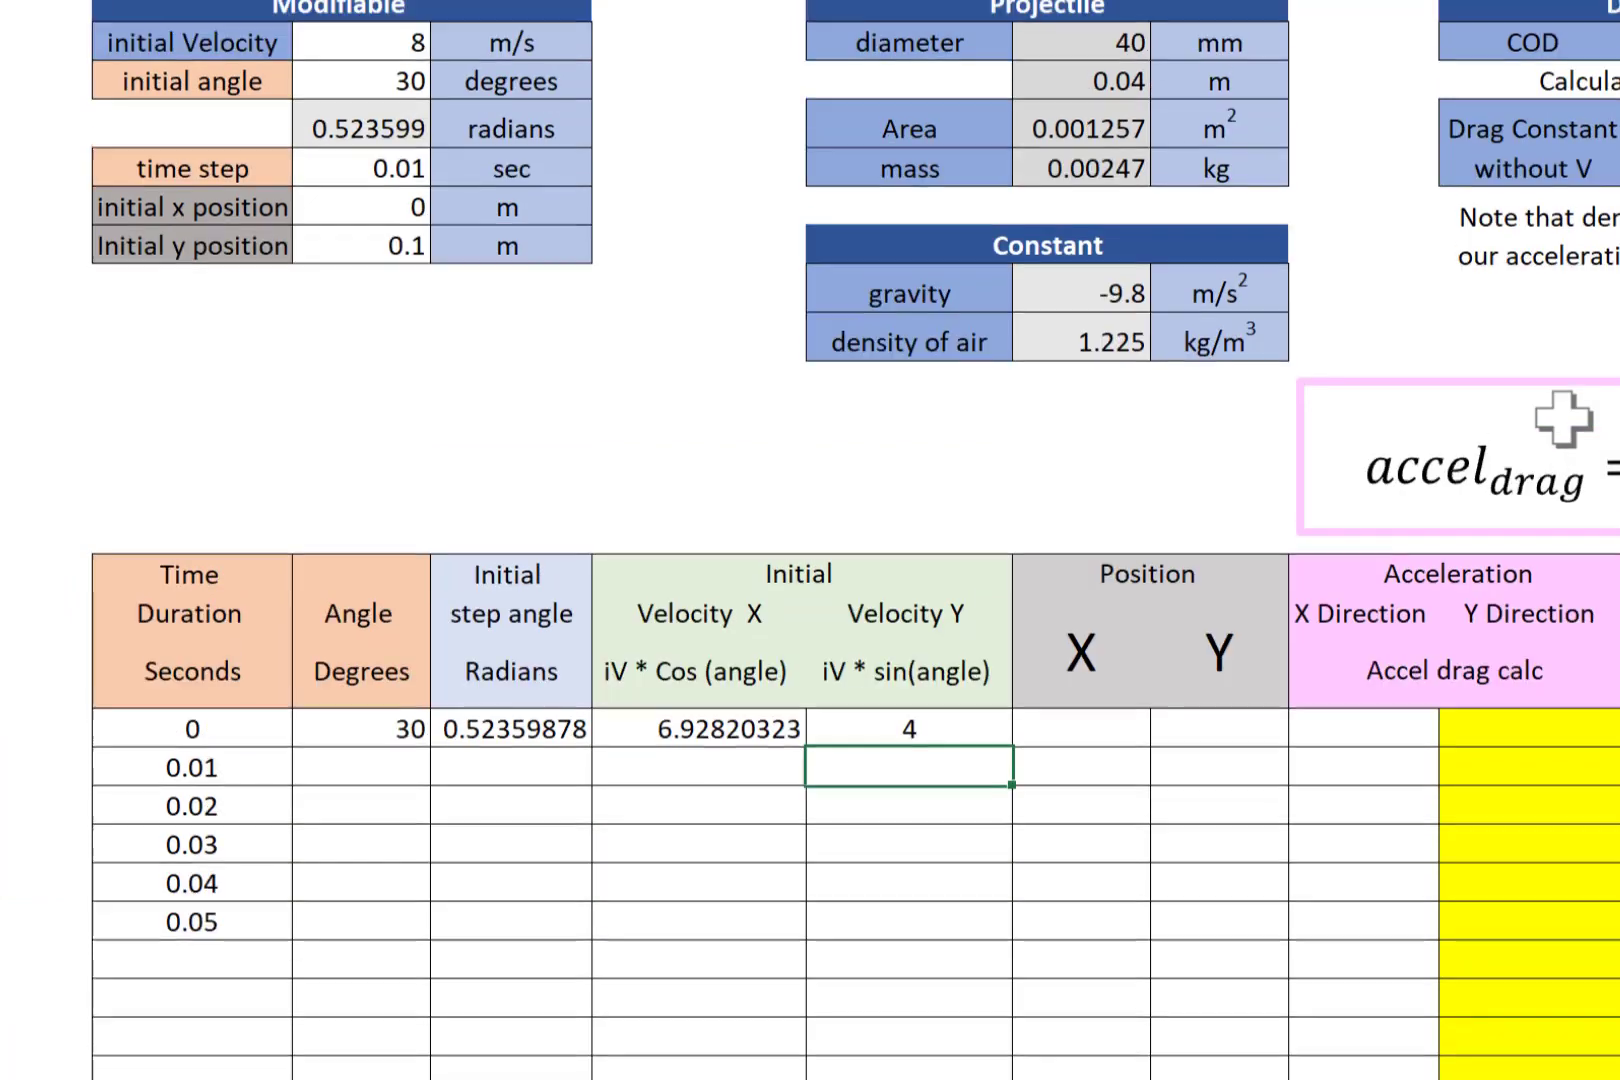
{"action": "left_click", "coordinate": [1111, 739]}
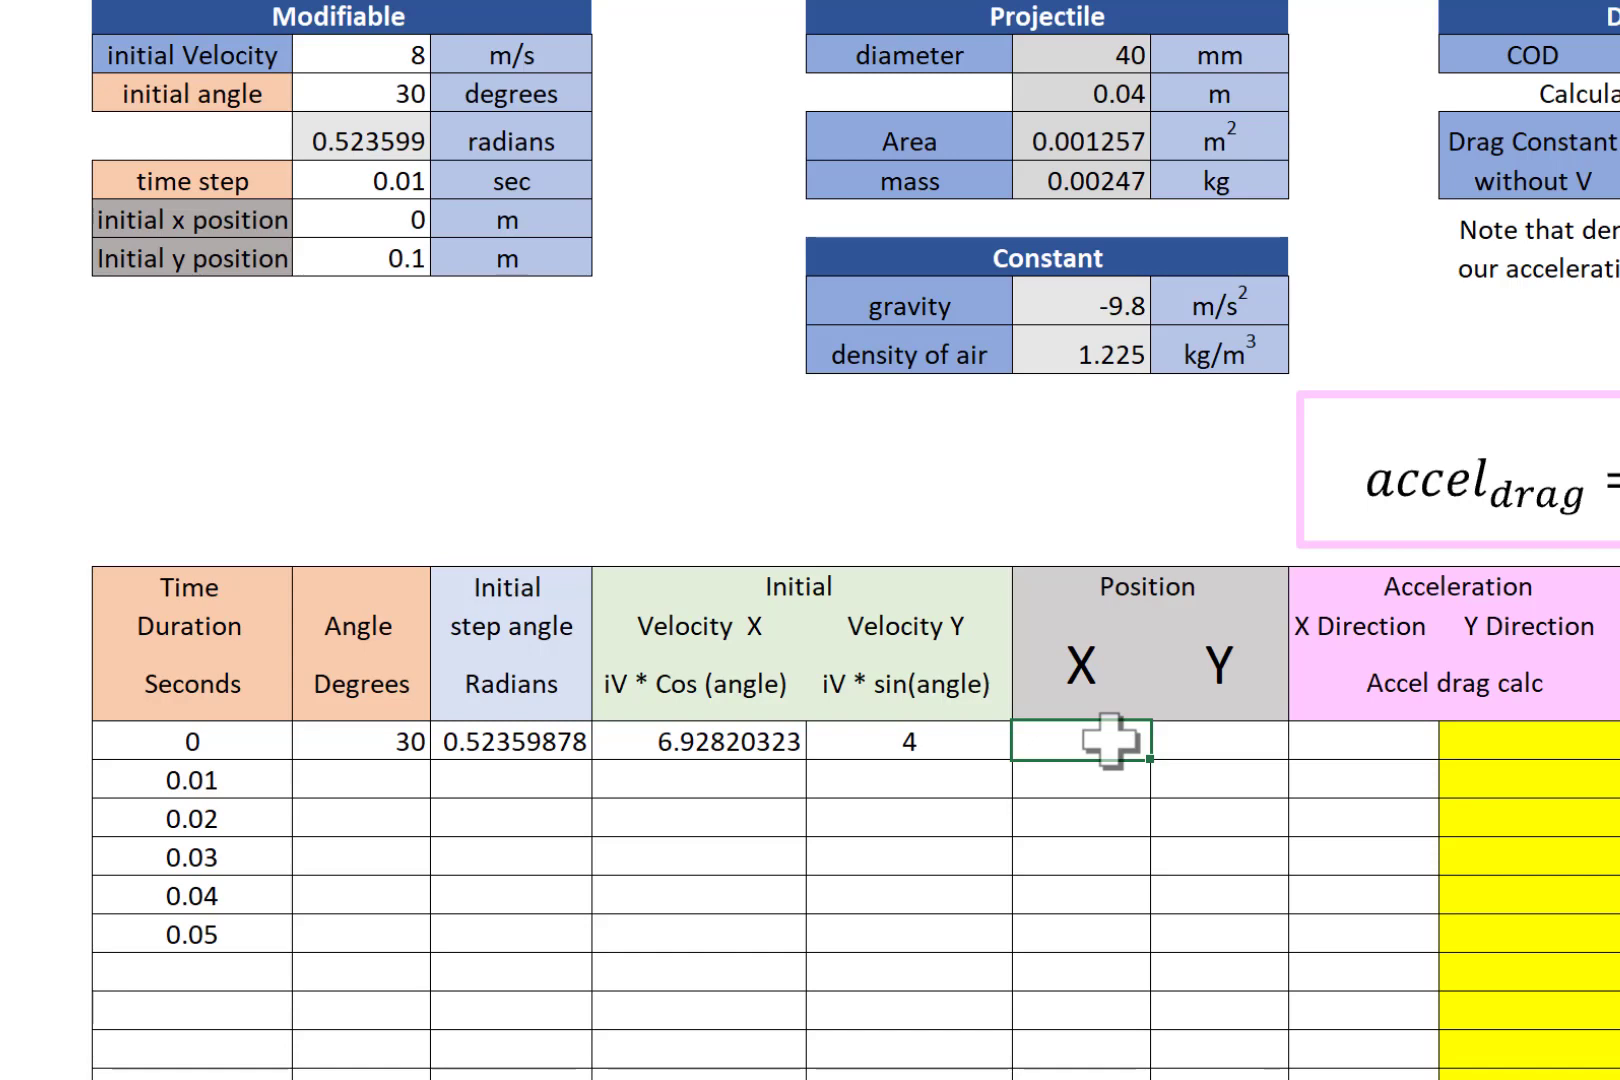
{"action": "type", "text": "="}
{"action": "left_click", "coordinate": [343, 221]}
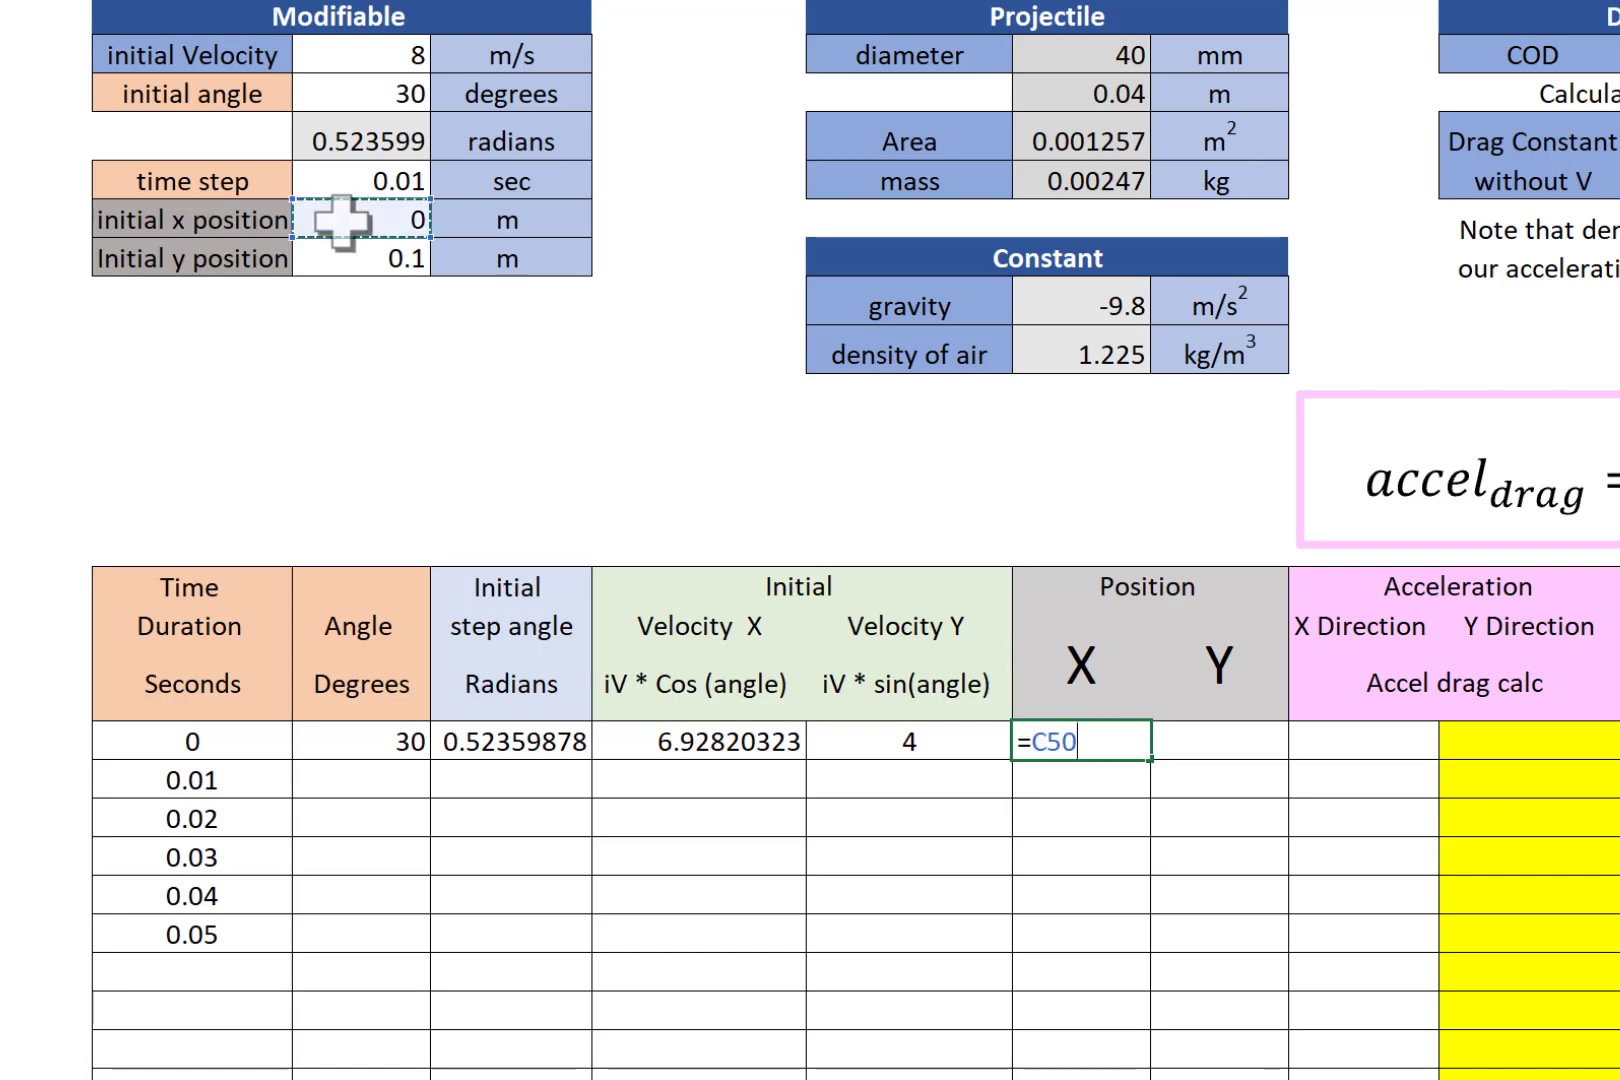
{"action": "key", "text": "Return"}
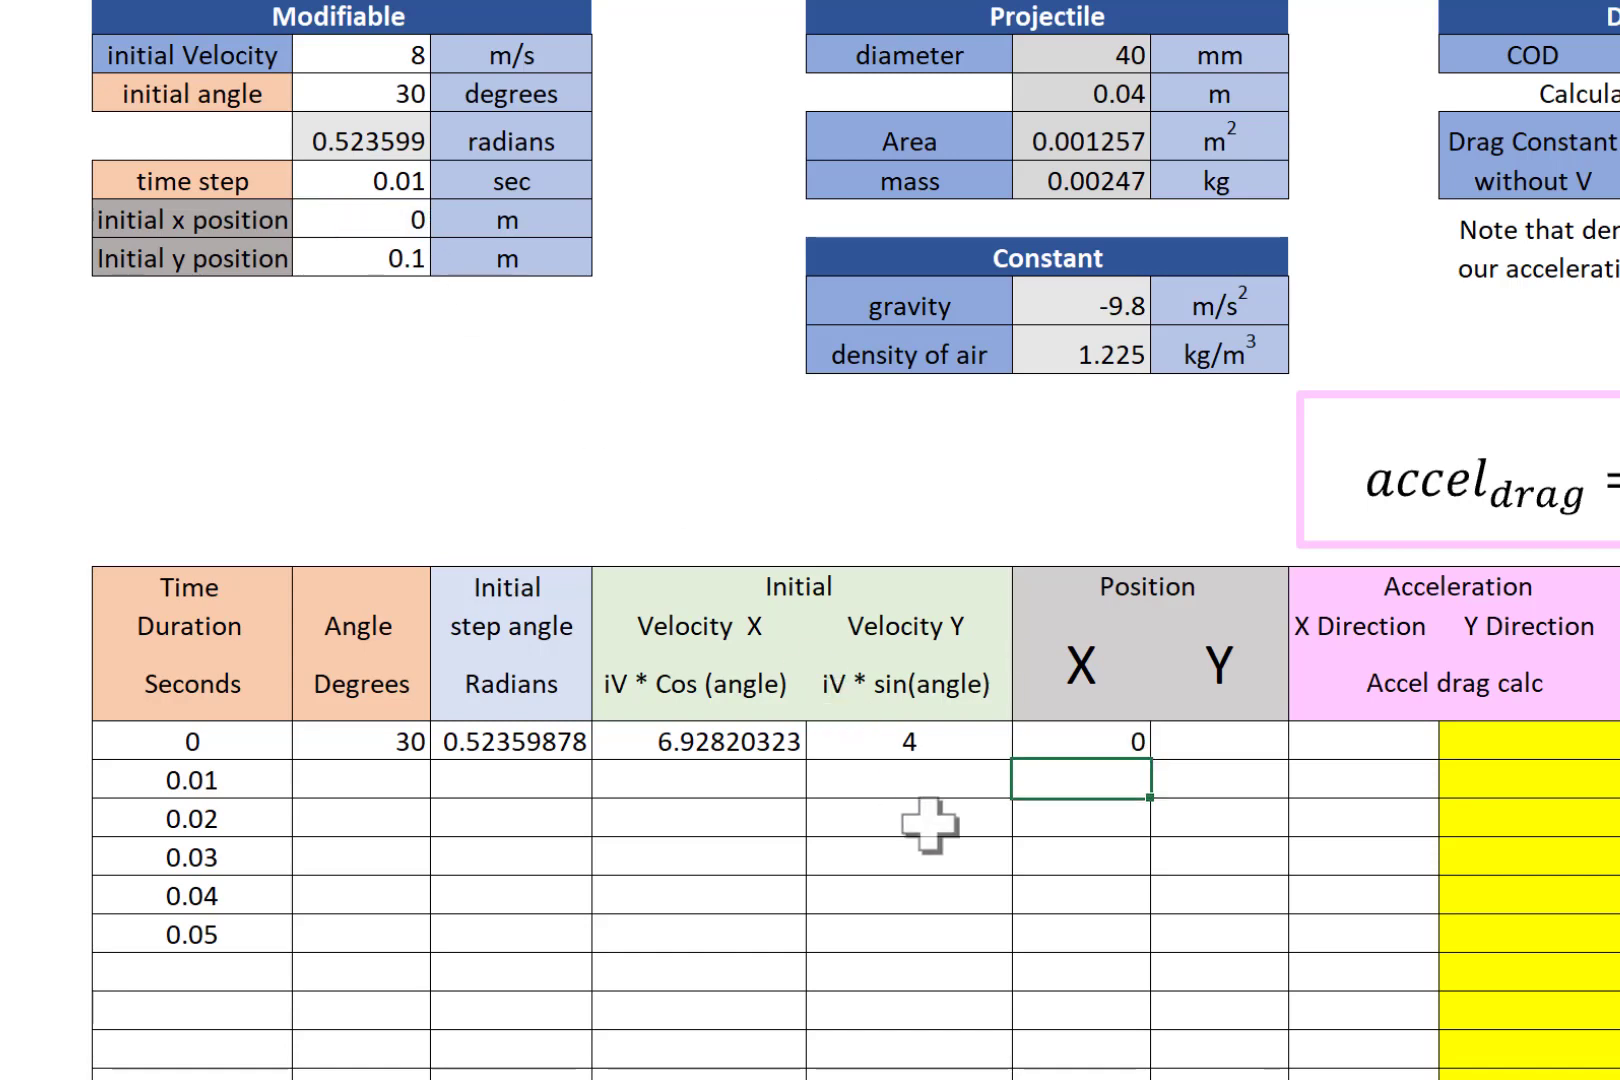
{"action": "left_click", "coordinate": [1175, 742]}
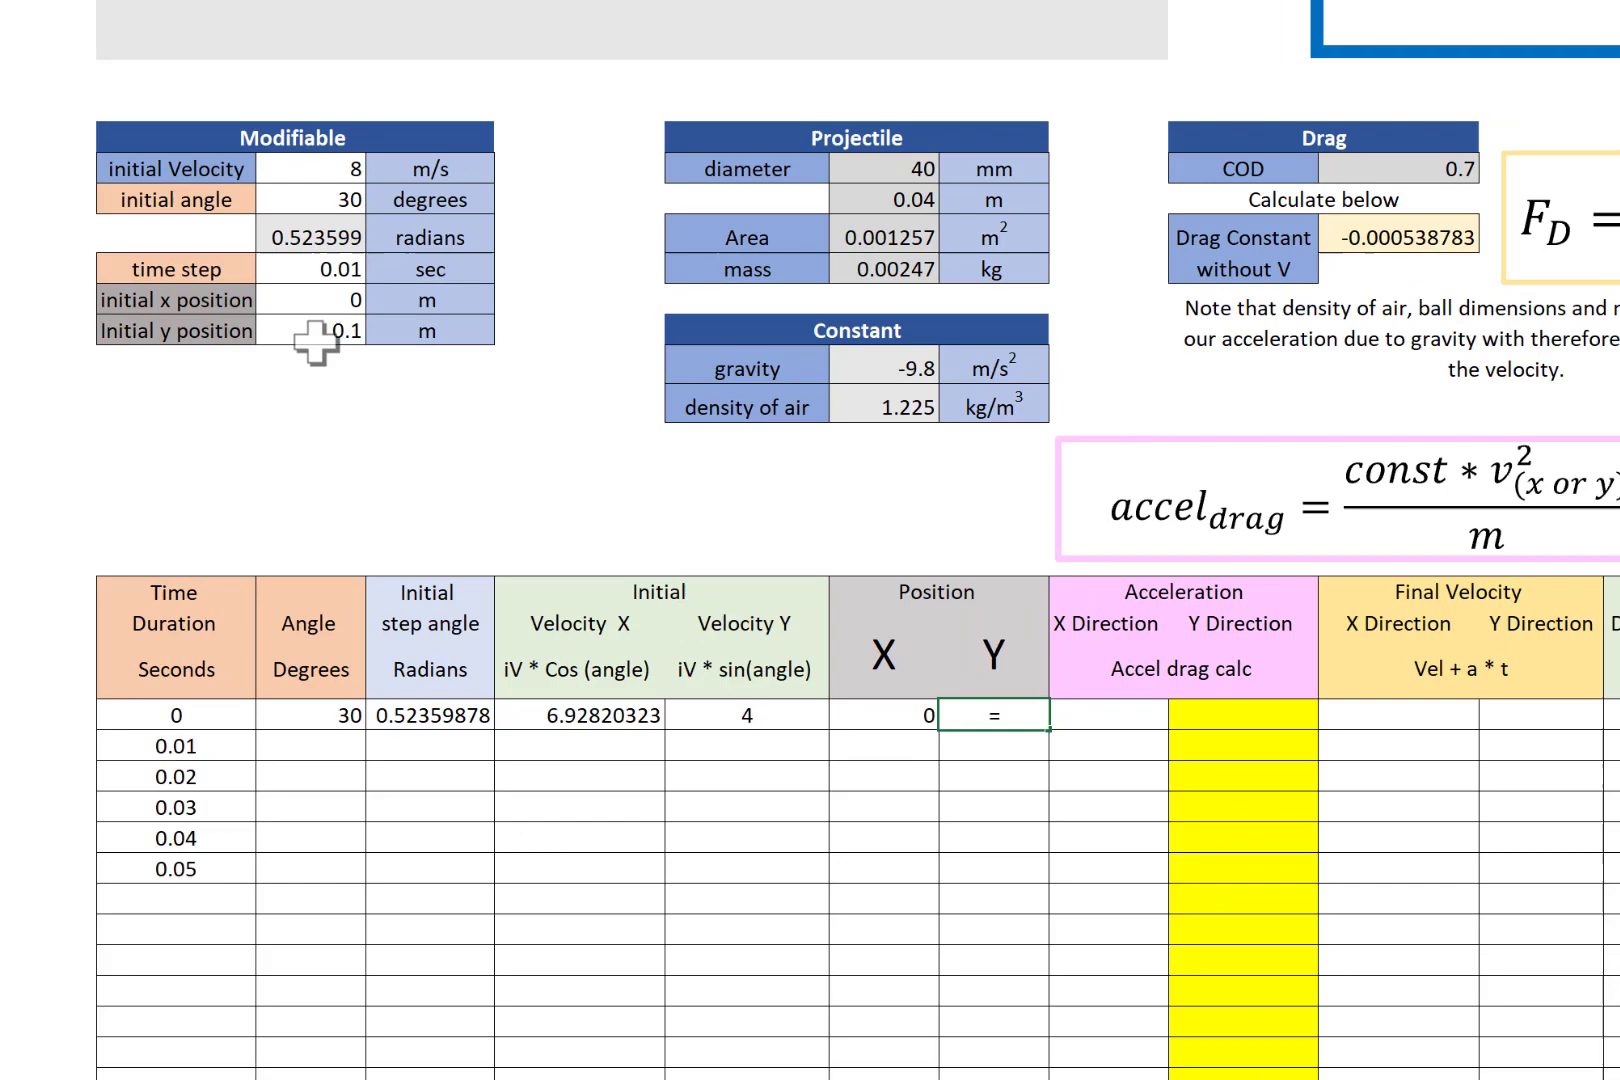
{"action": "left_click", "coordinate": [370, 259]}
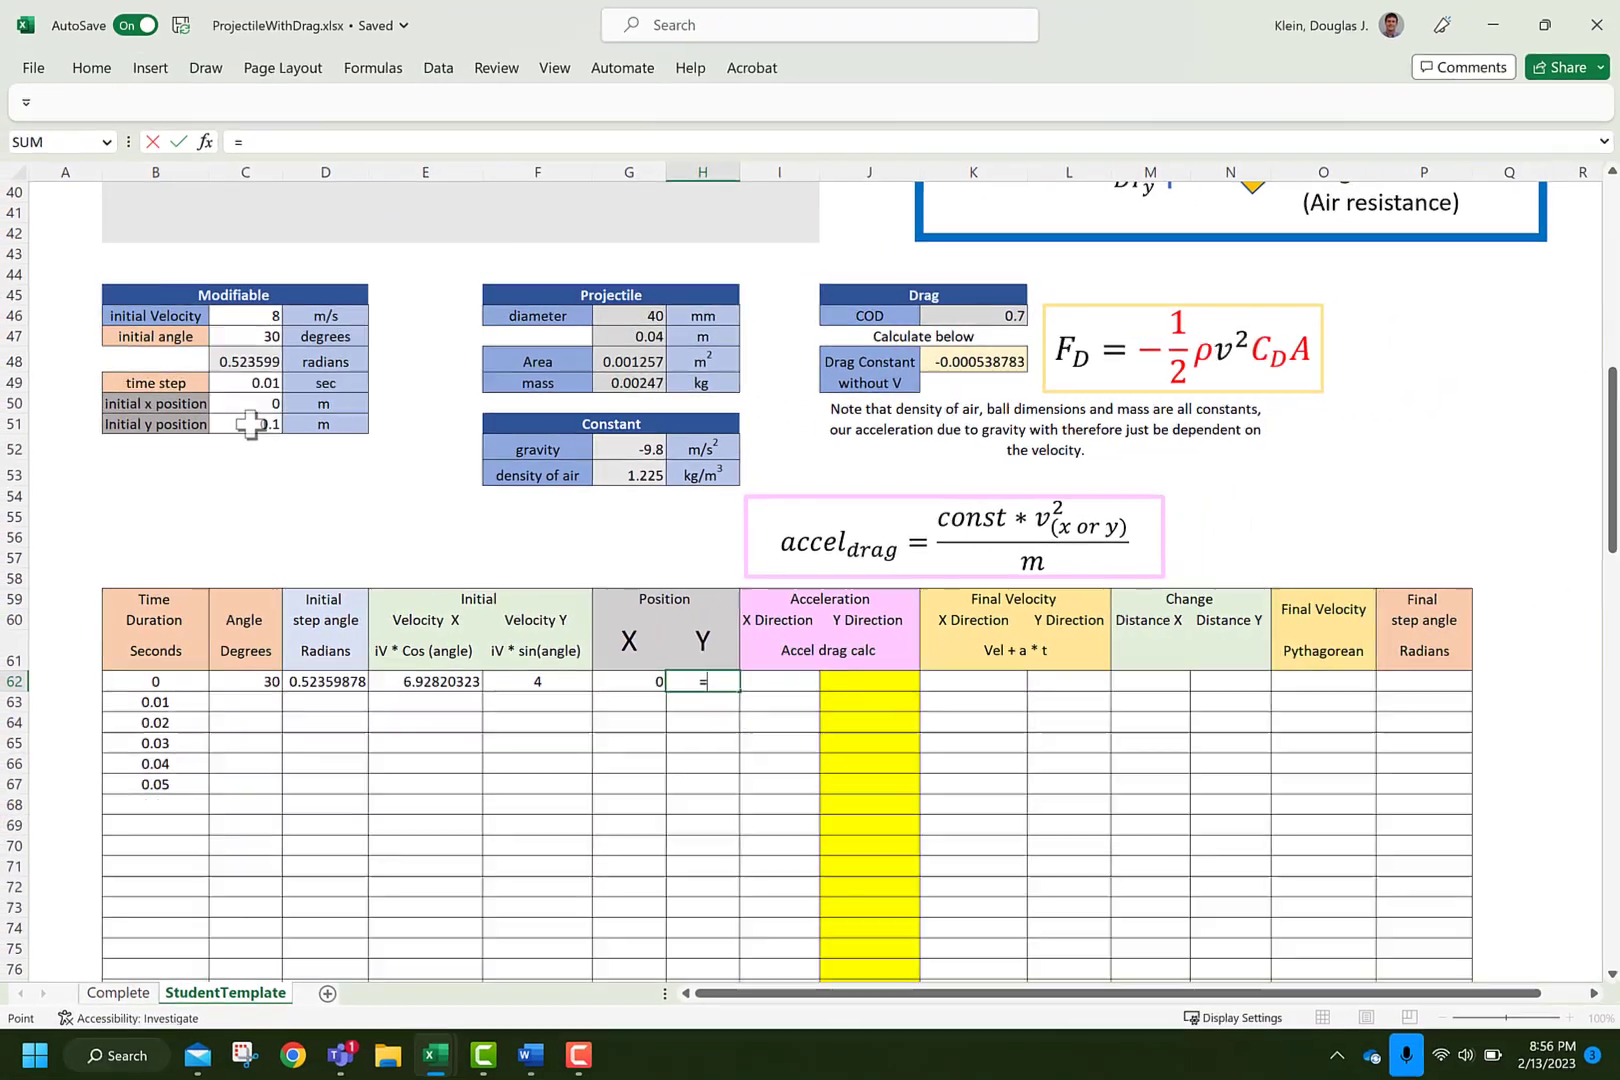
{"action": "key", "text": "Return"}
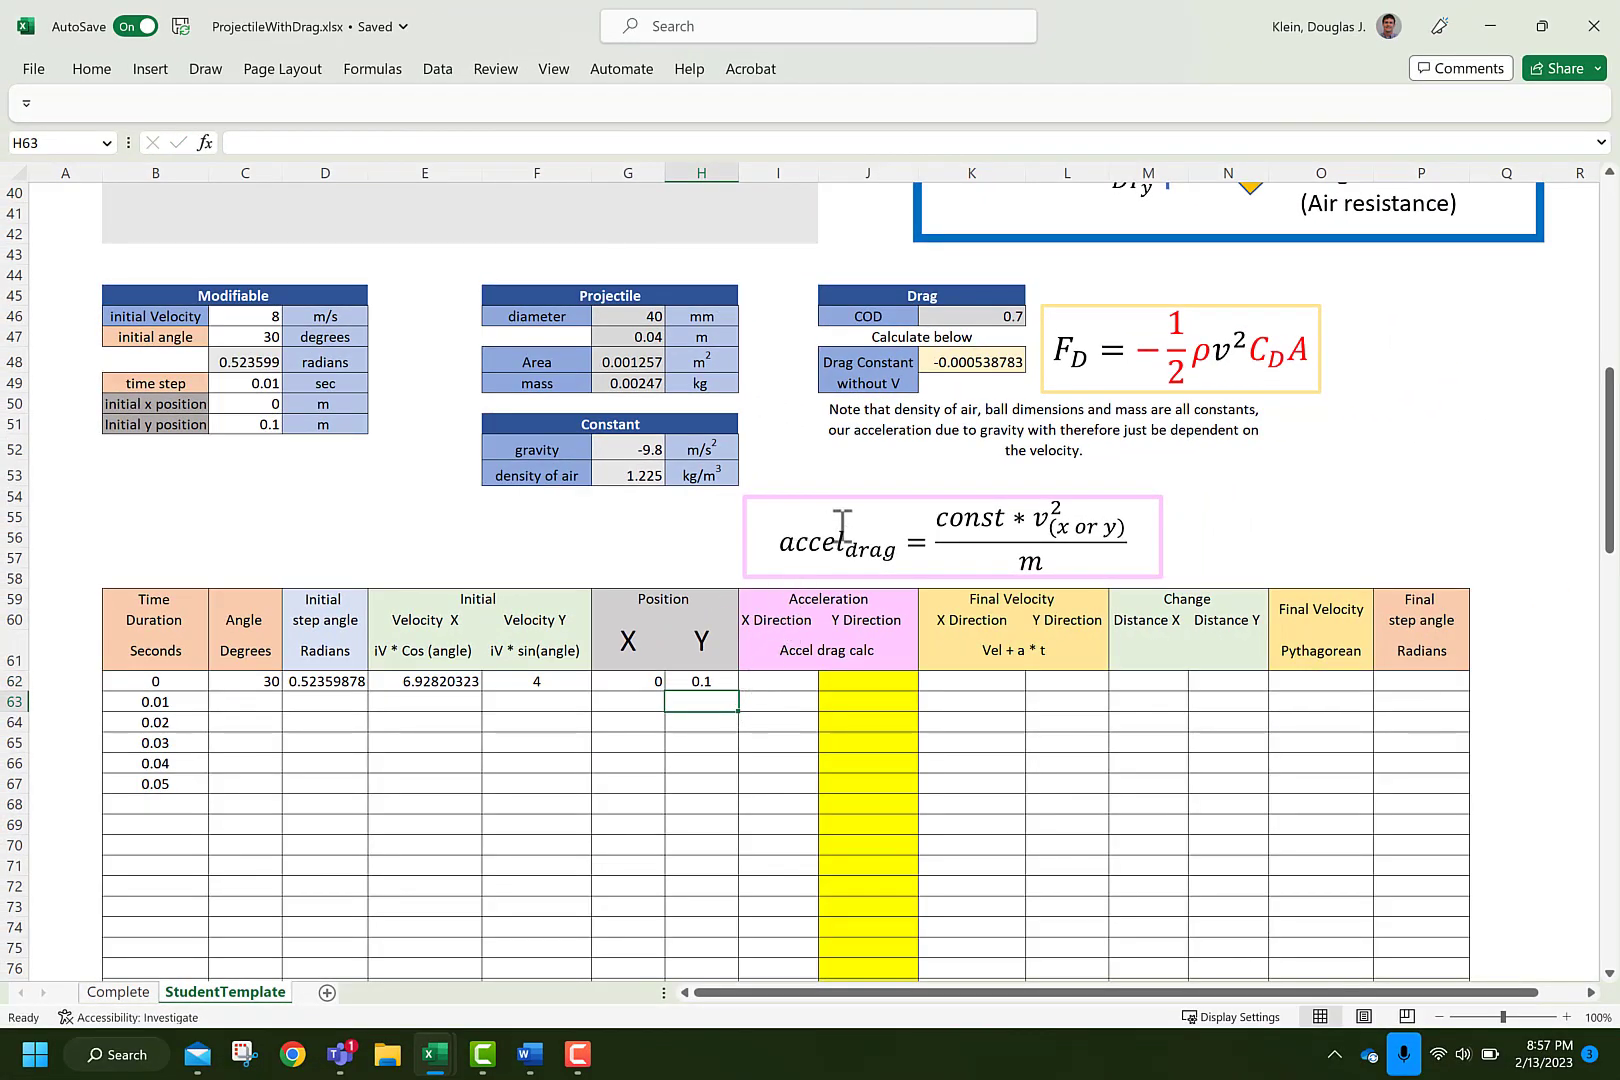
Calculate the X-direction drag acceleration in I62 with =$K$48*E62^2/$G$49, keeping the drag constant and mass references absolute
{"action": "left_click", "coordinate": [776, 681]}
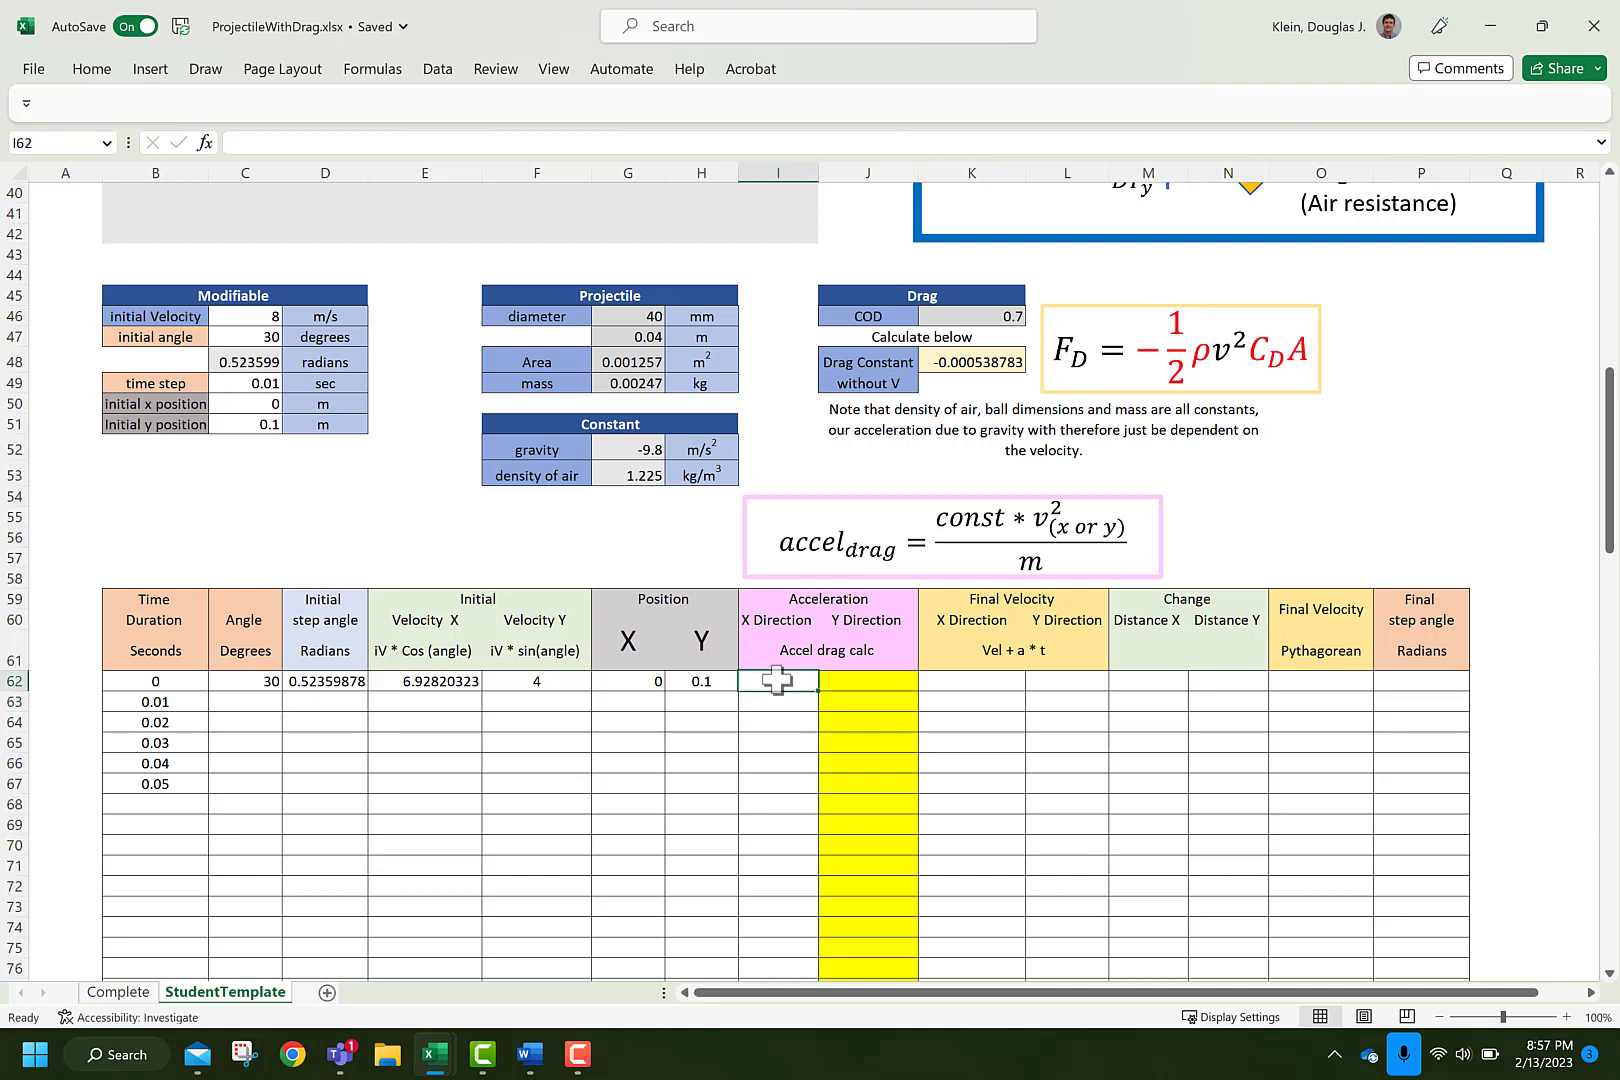
{"action": "type", "text": "="}
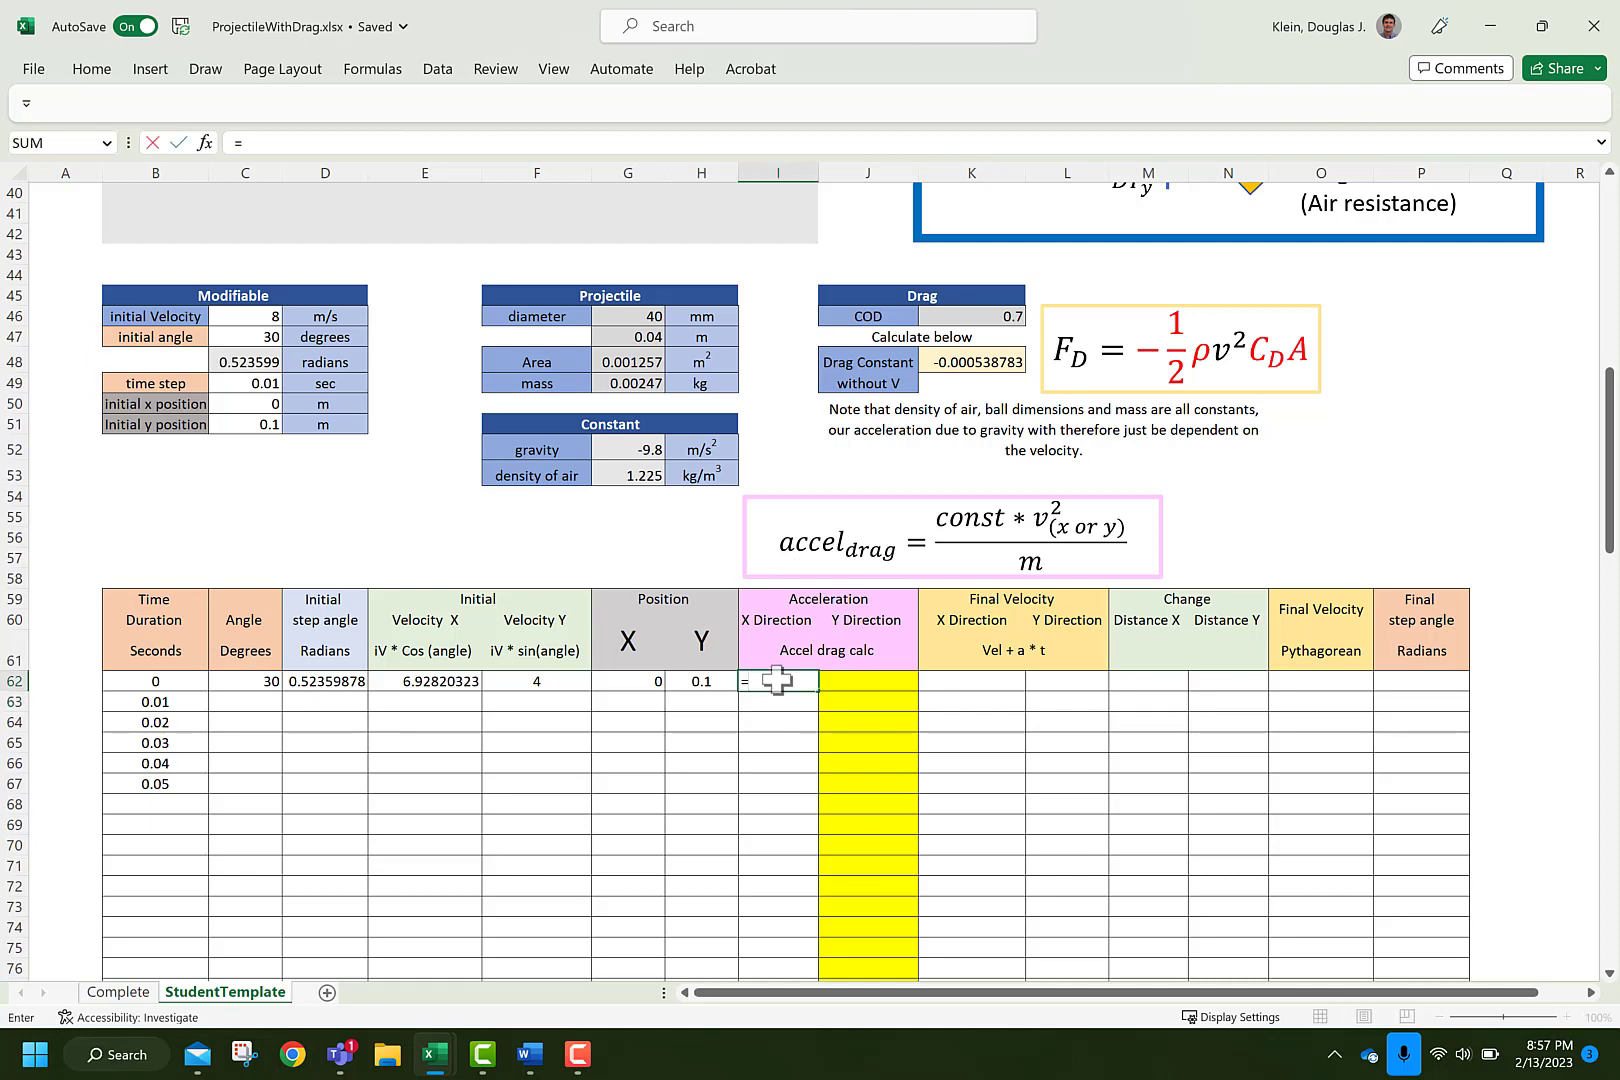
{"action": "left_click", "coordinate": [963, 363]}
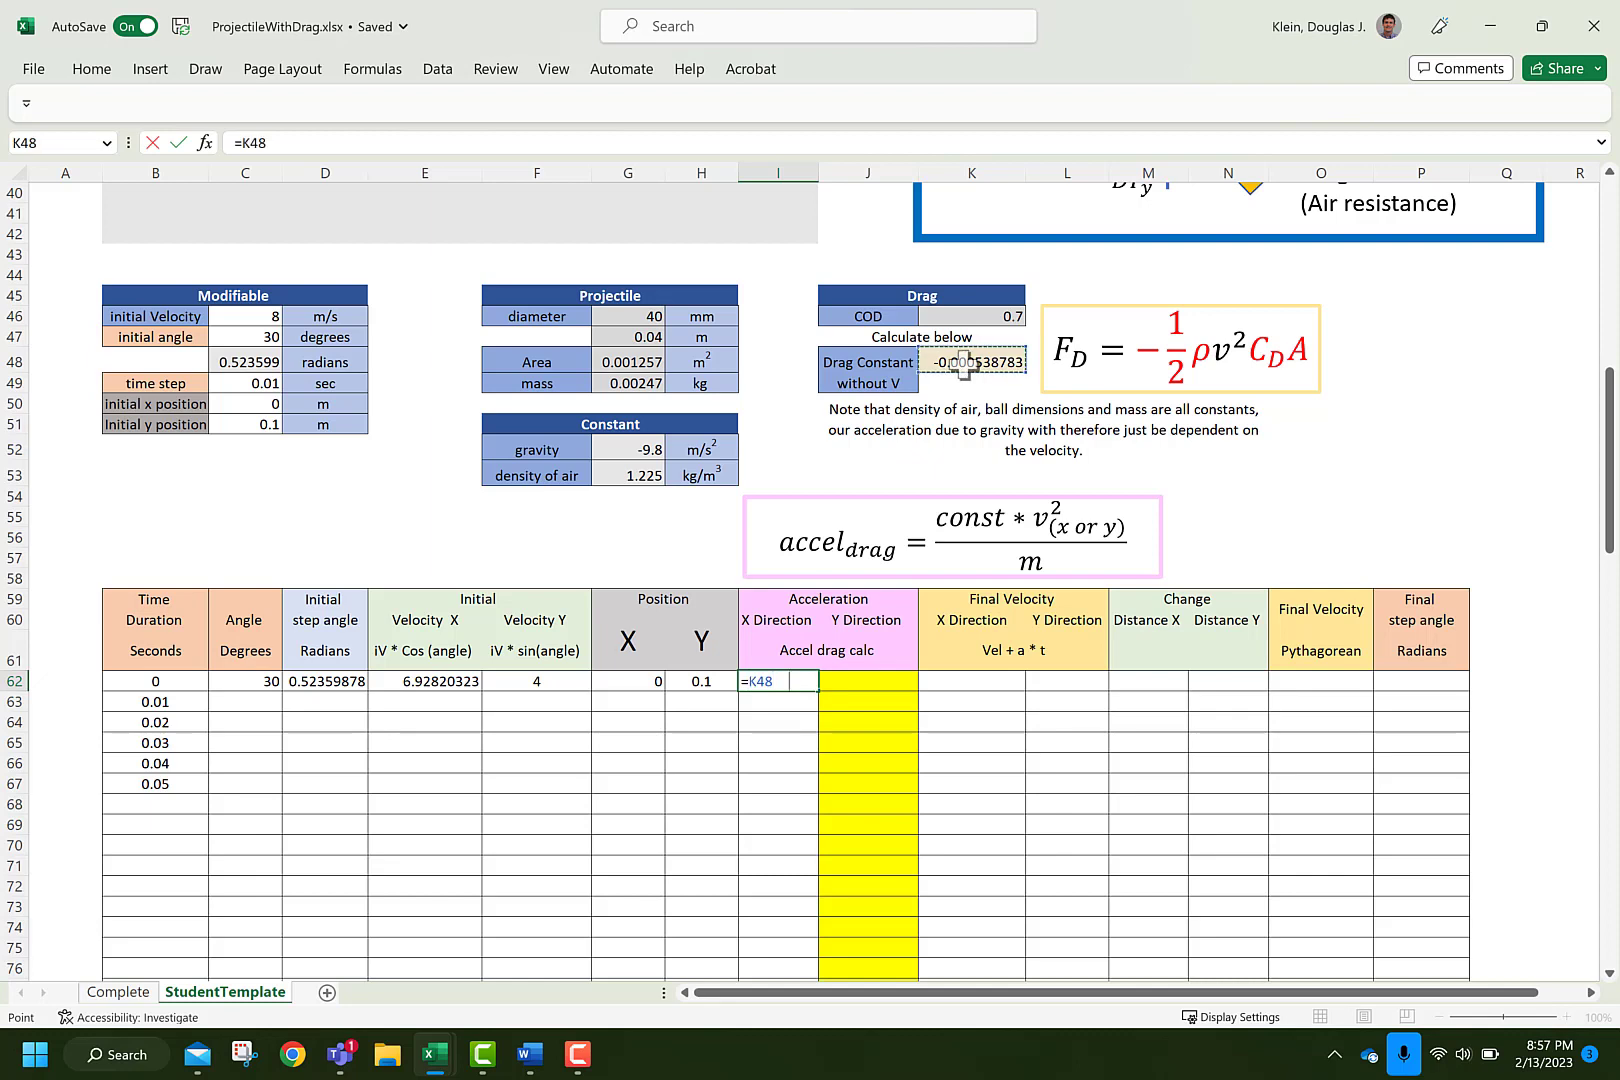
{"action": "key", "text": "F4"}
{"action": "type", "text": "*"}
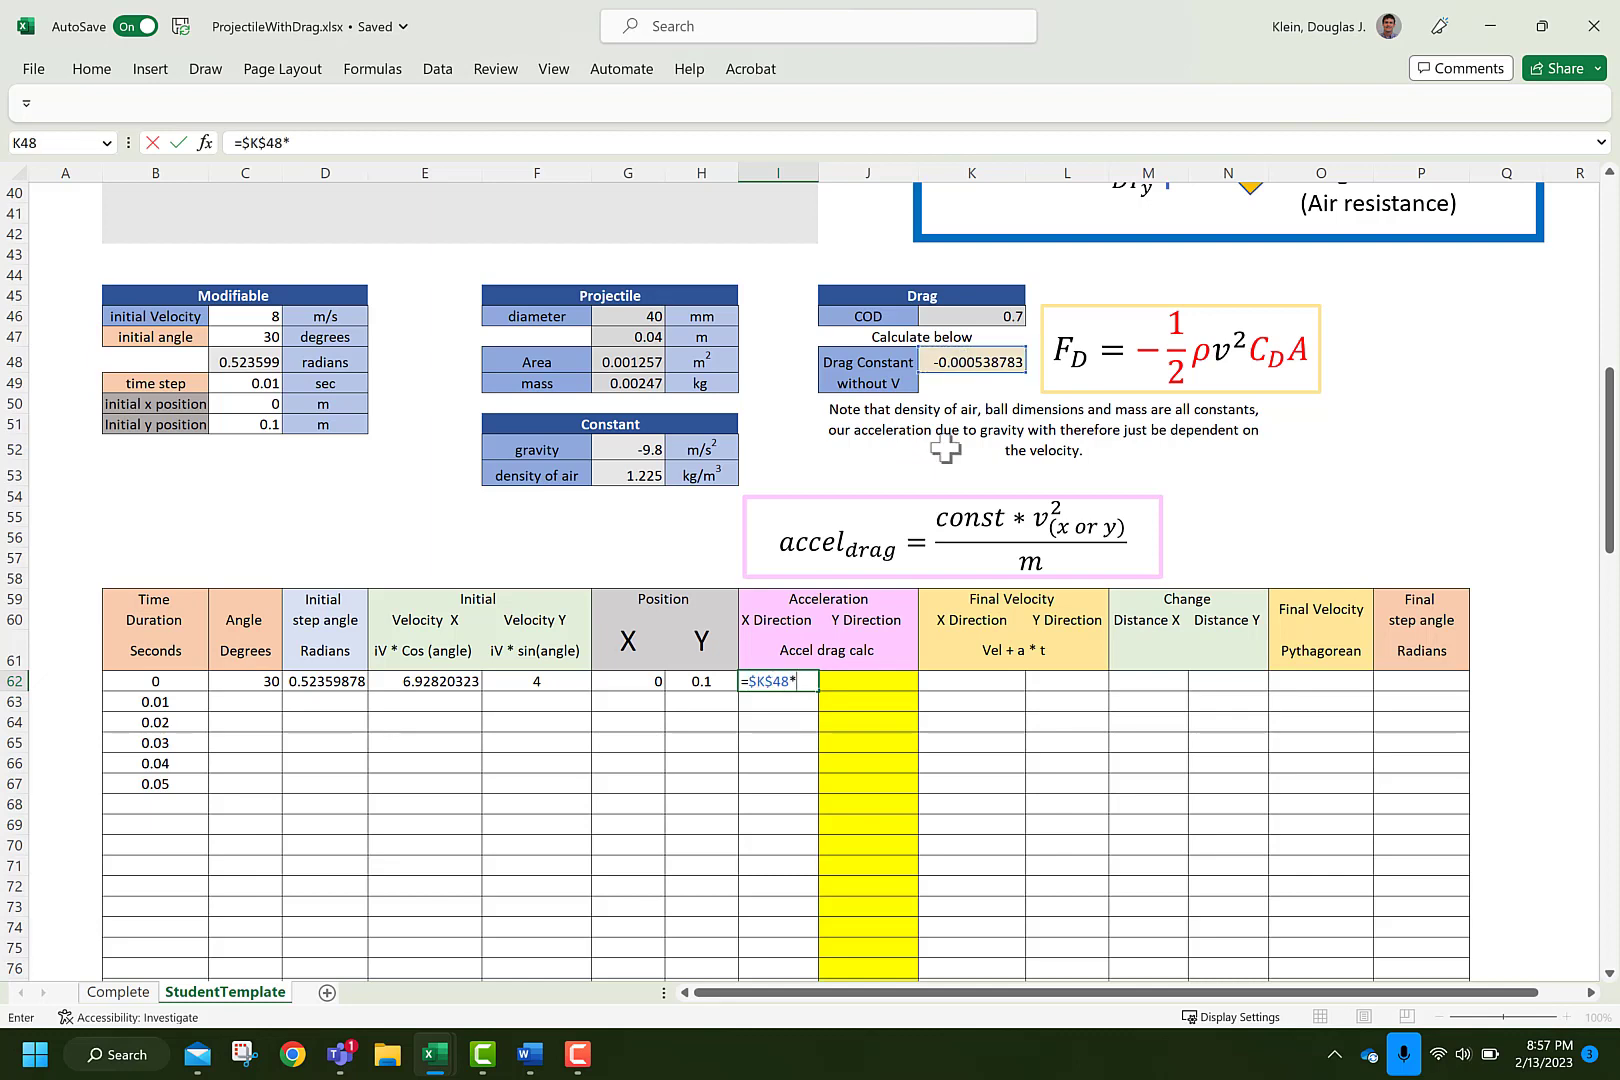
{"action": "left_click", "coordinate": [438, 680]}
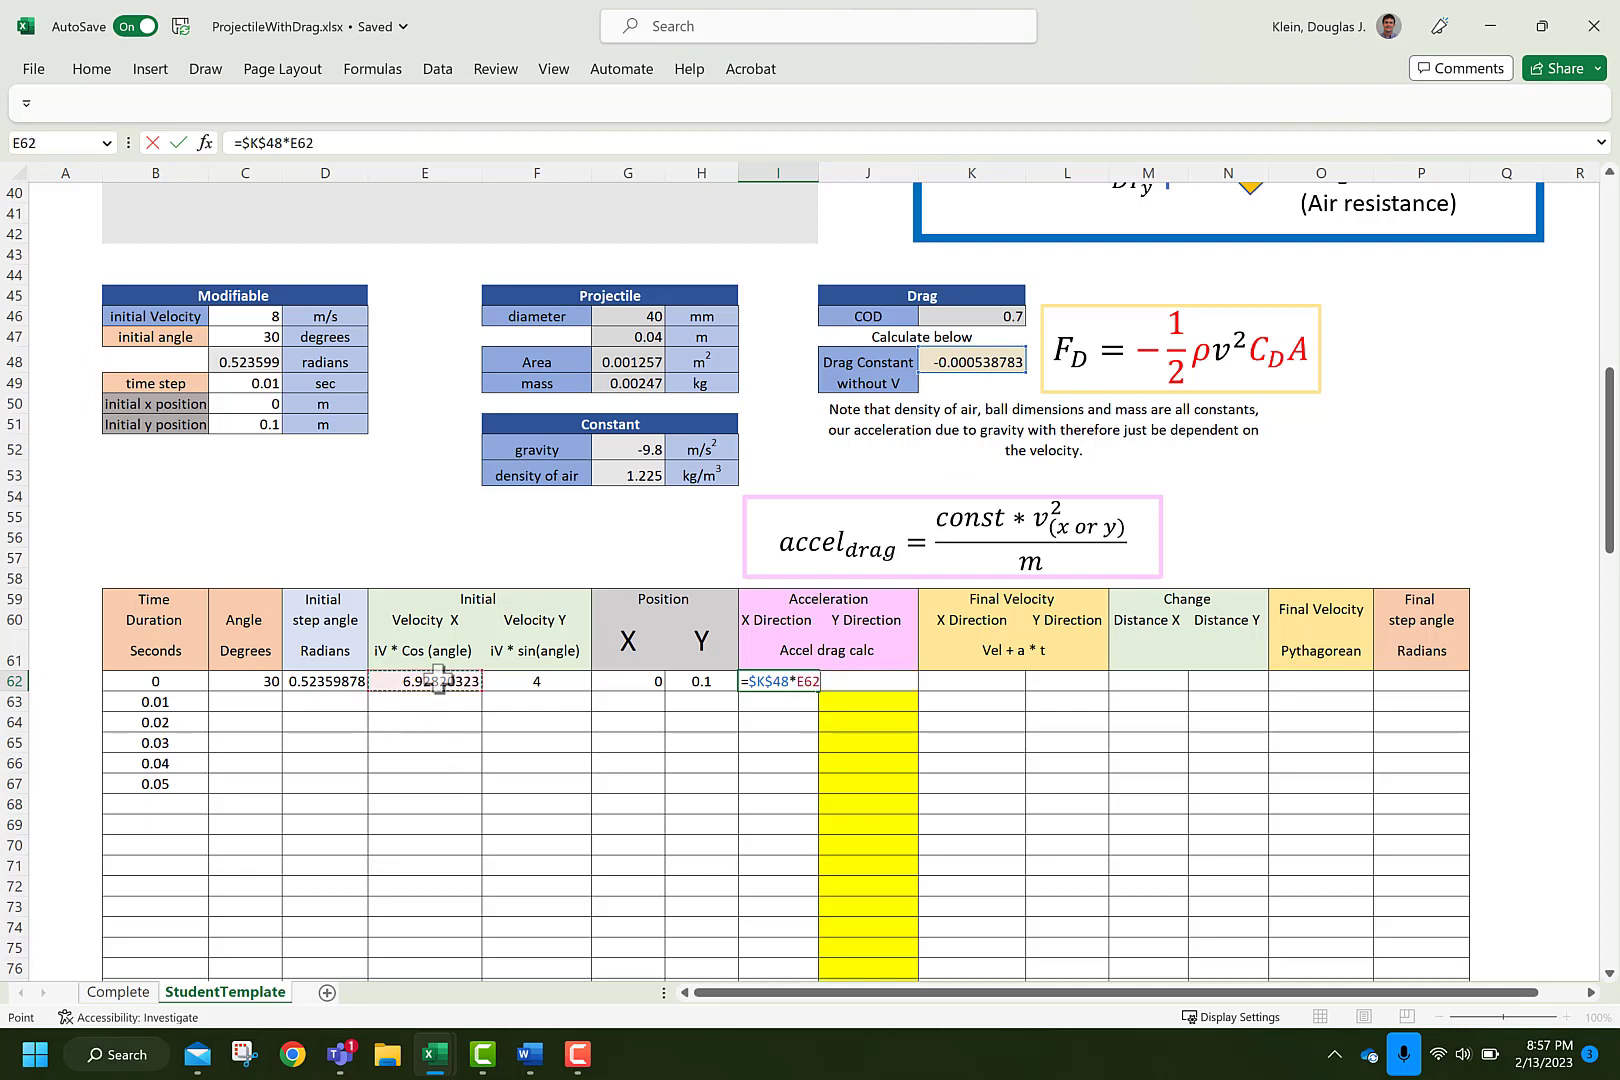
{"action": "type", "text": "^2/"}
{"action": "left_click", "coordinate": [635, 383]}
{"action": "key", "text": "F4"}
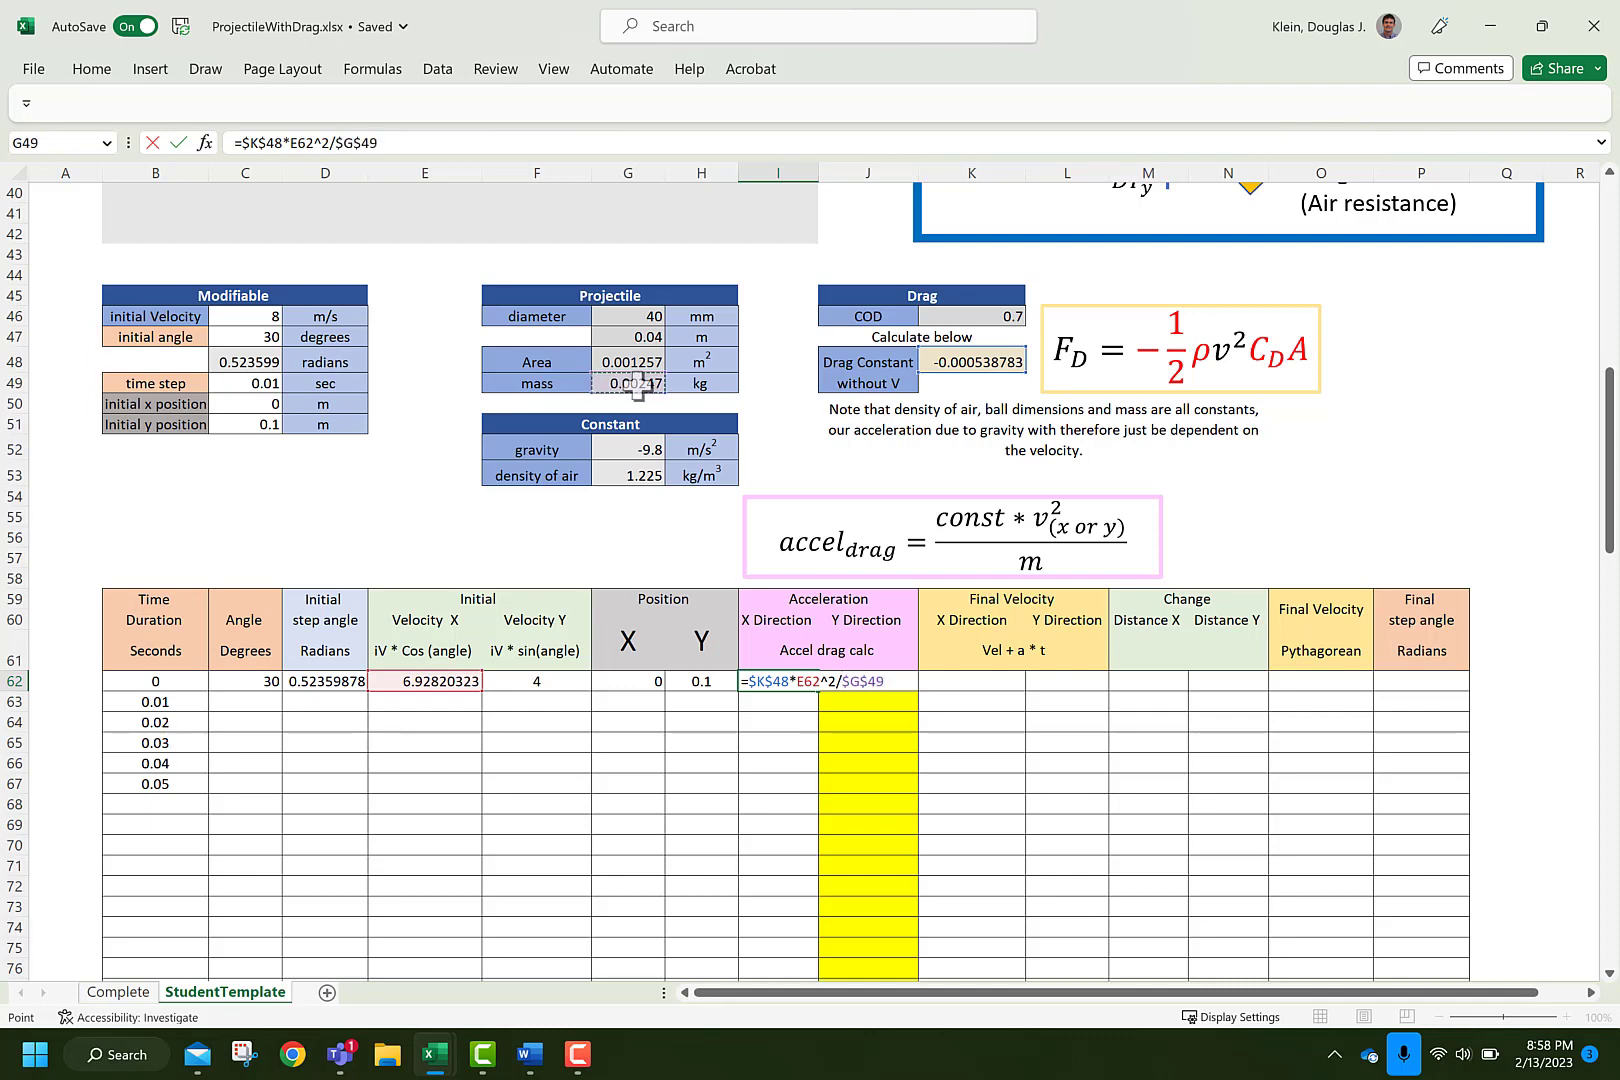
{"action": "key", "text": "Return"}
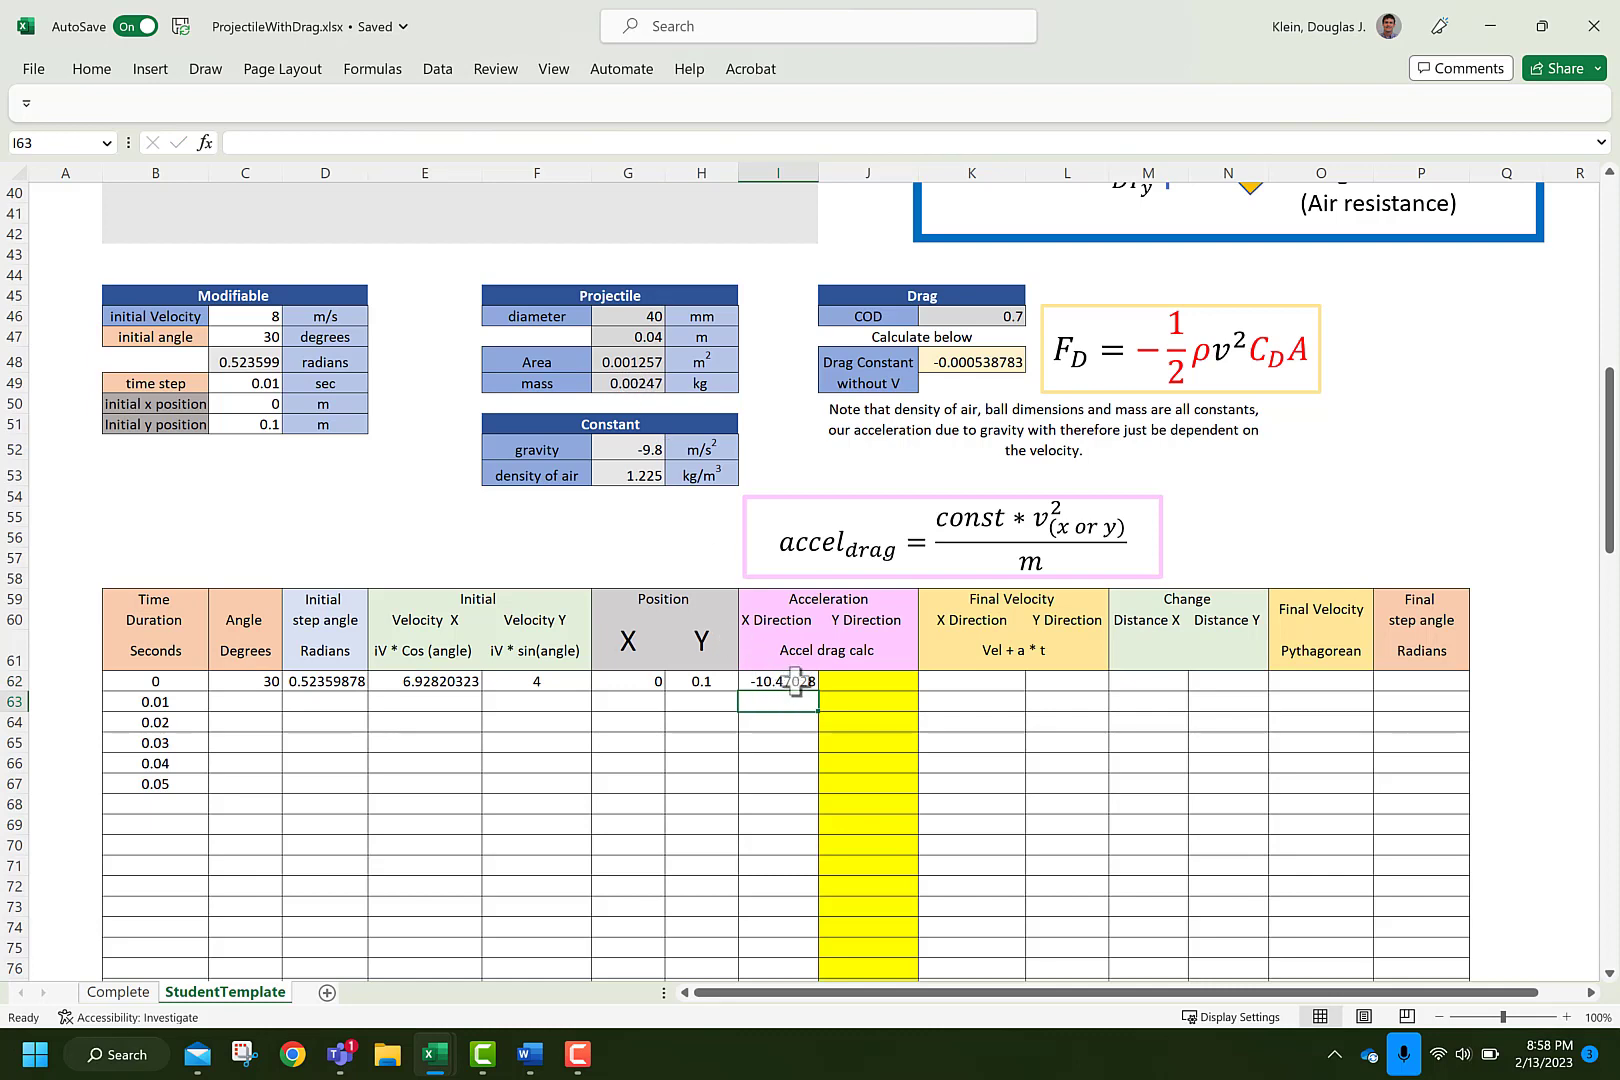
Calculate the final X velocity in K62 with =E62+(I62*$C$49), keeping the time step reference absolute
{"action": "left_click", "coordinate": [977, 688]}
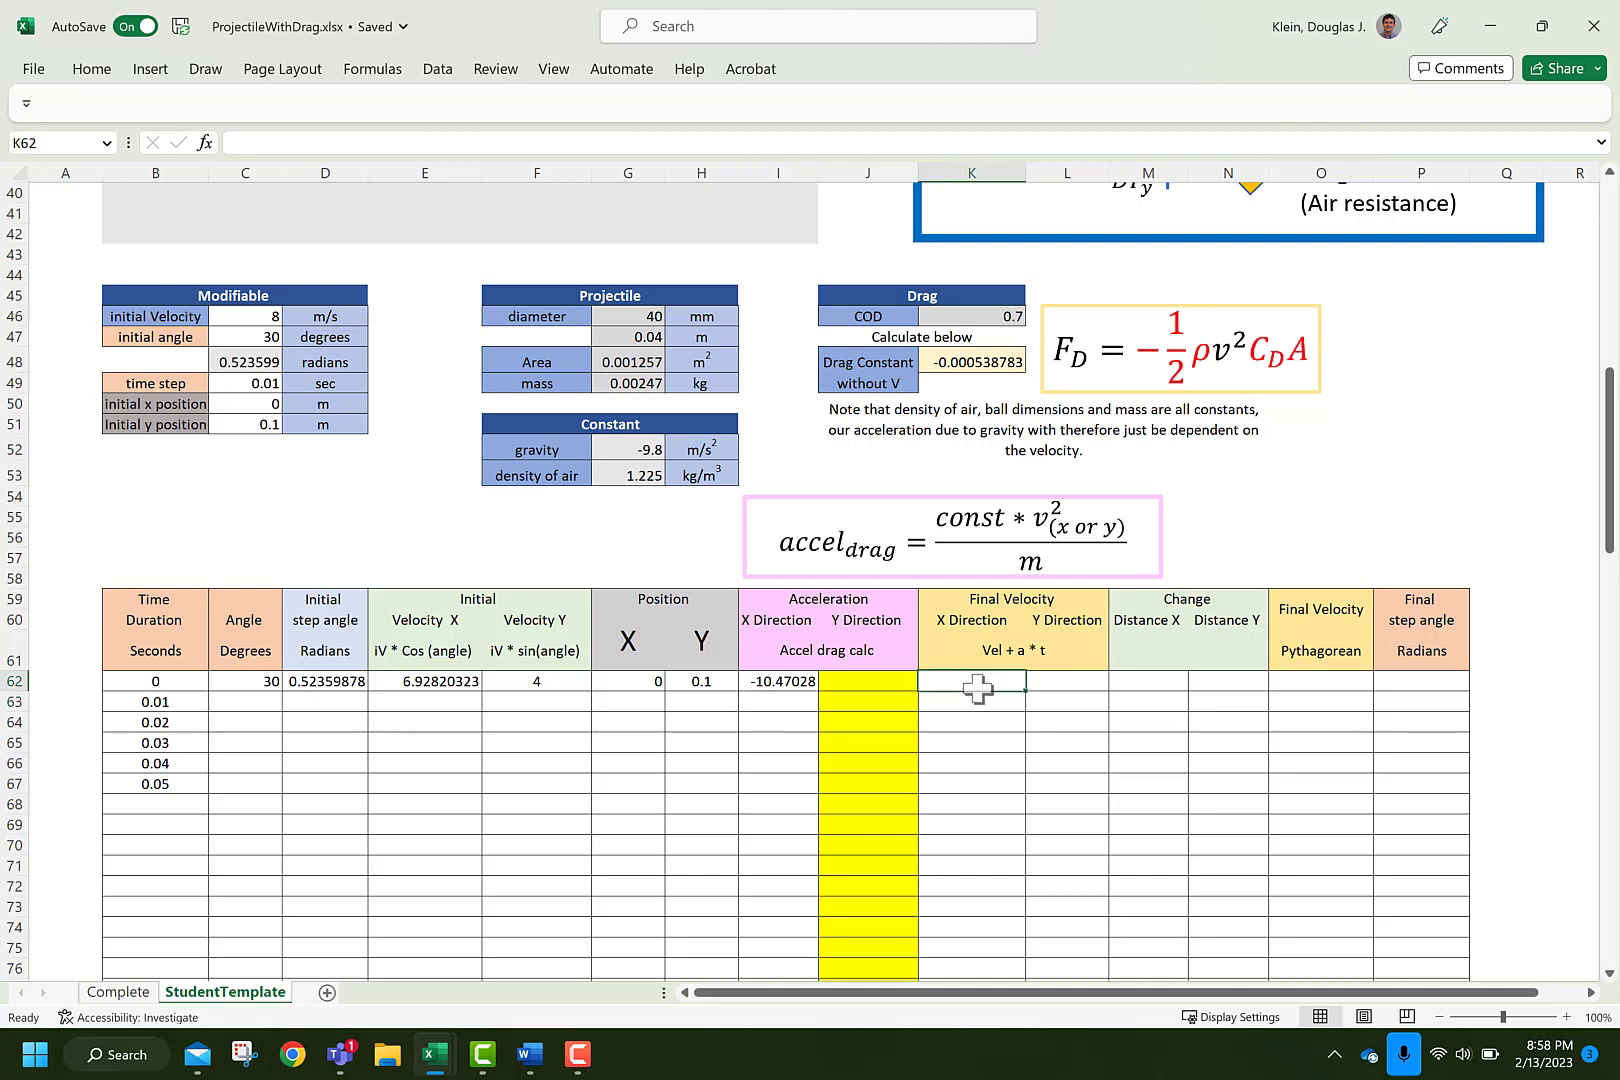
{"action": "type", "text": "="}
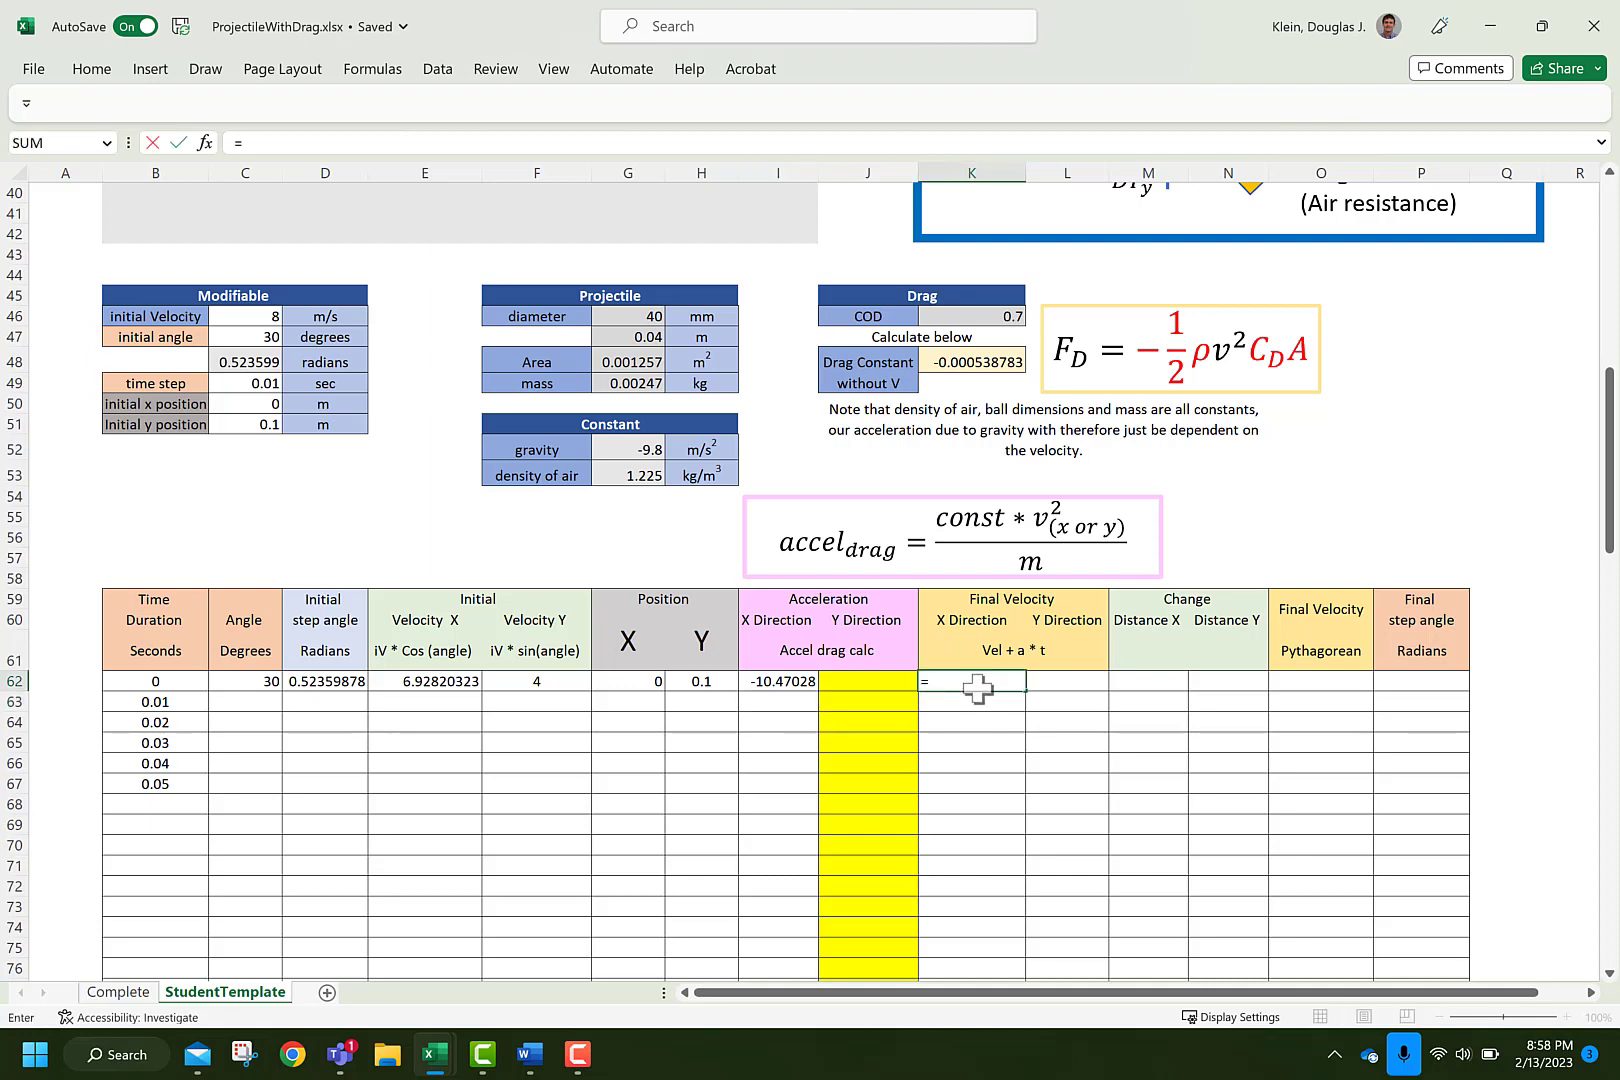
{"action": "left_click", "coordinate": [430, 683]}
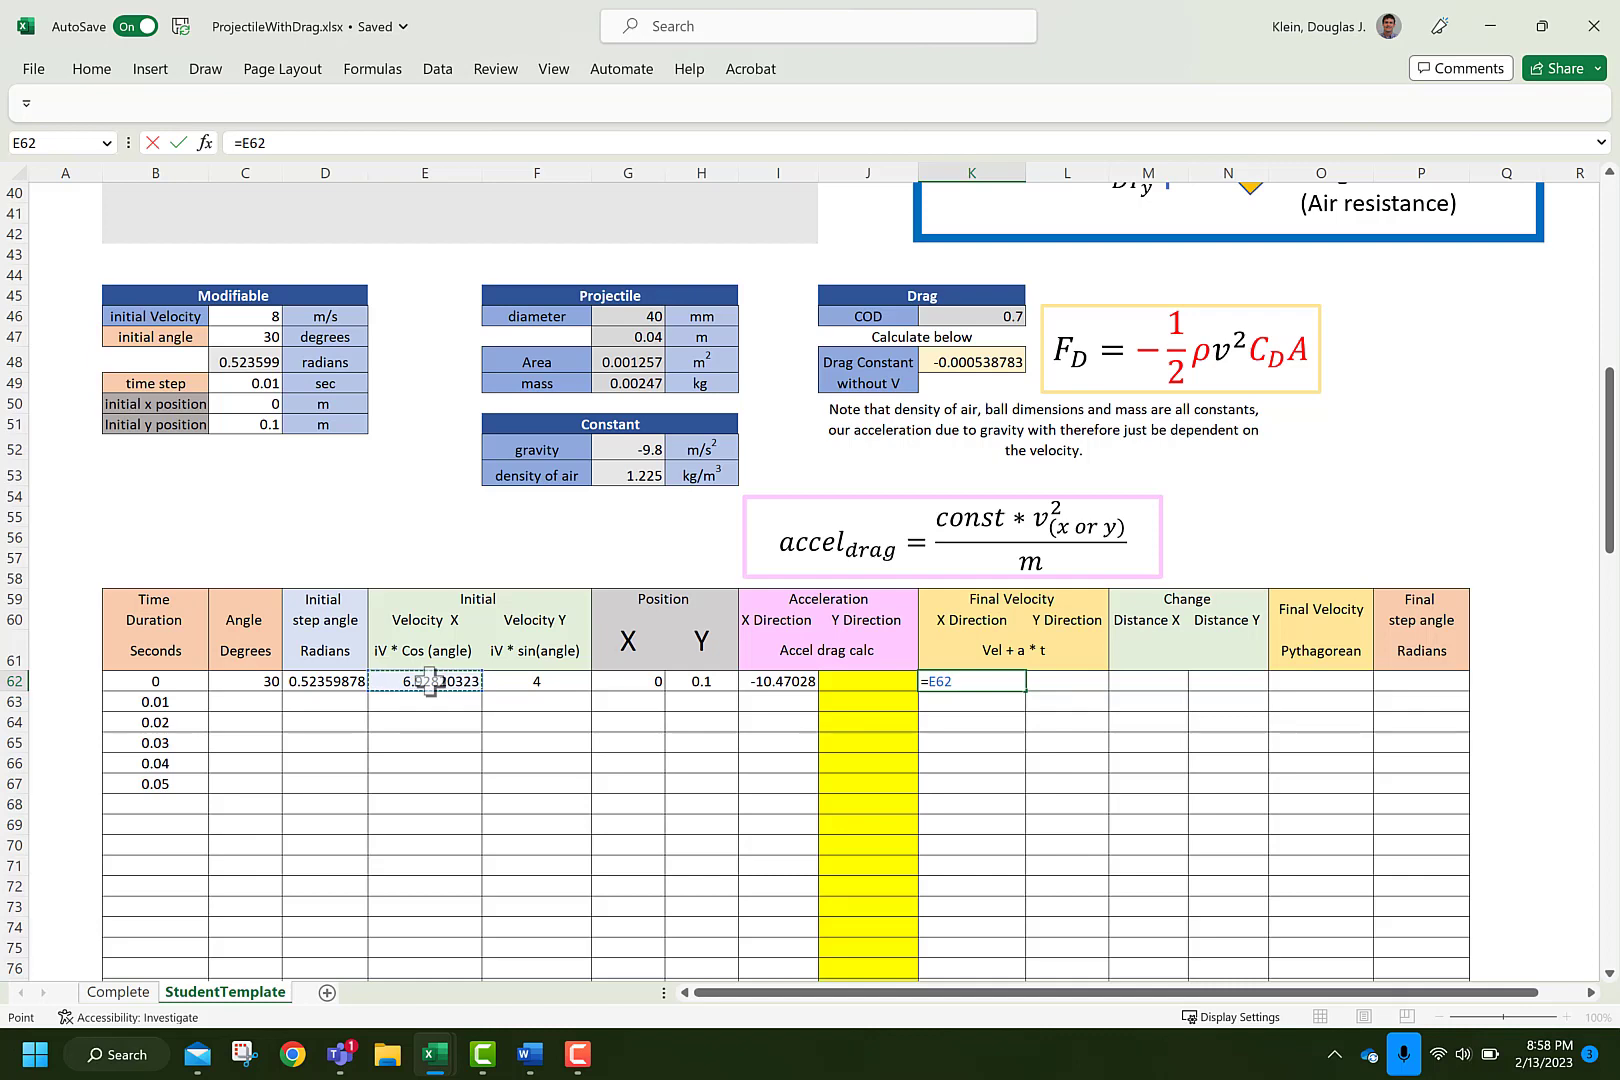
{"action": "type", "text": "+("}
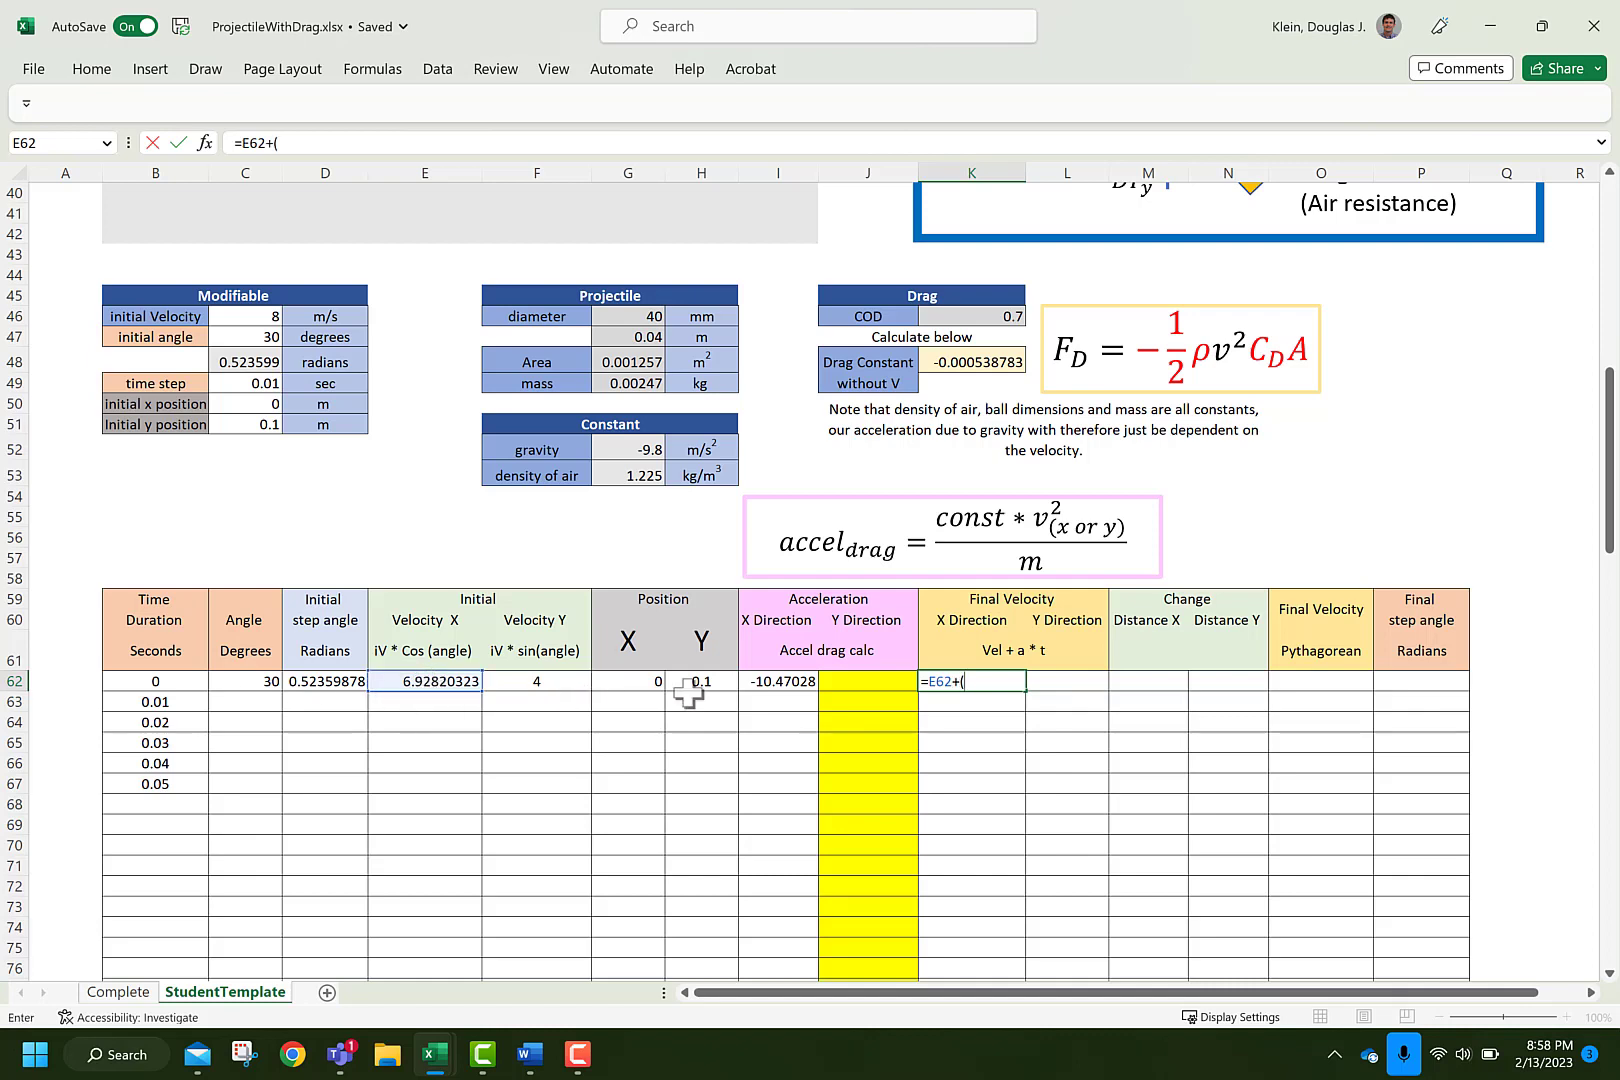
{"action": "left_click", "coordinate": [783, 683]}
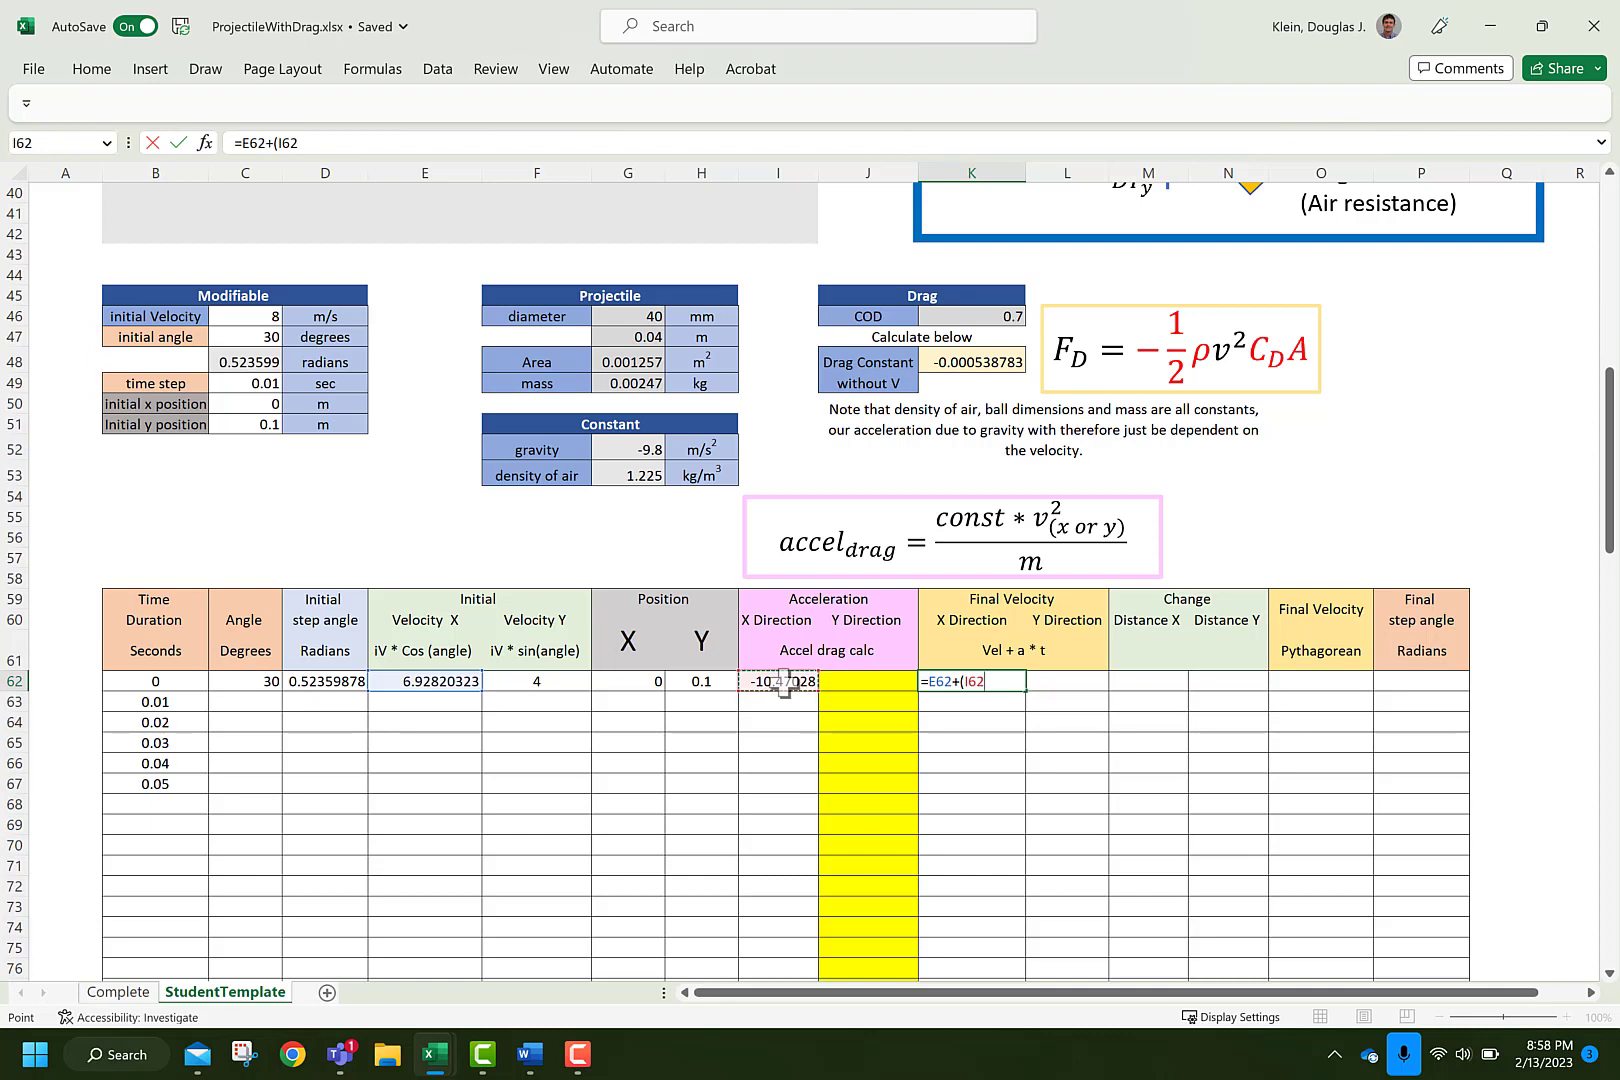
{"action": "type", "text": "*"}
{"action": "left_click", "coordinate": [243, 385]}
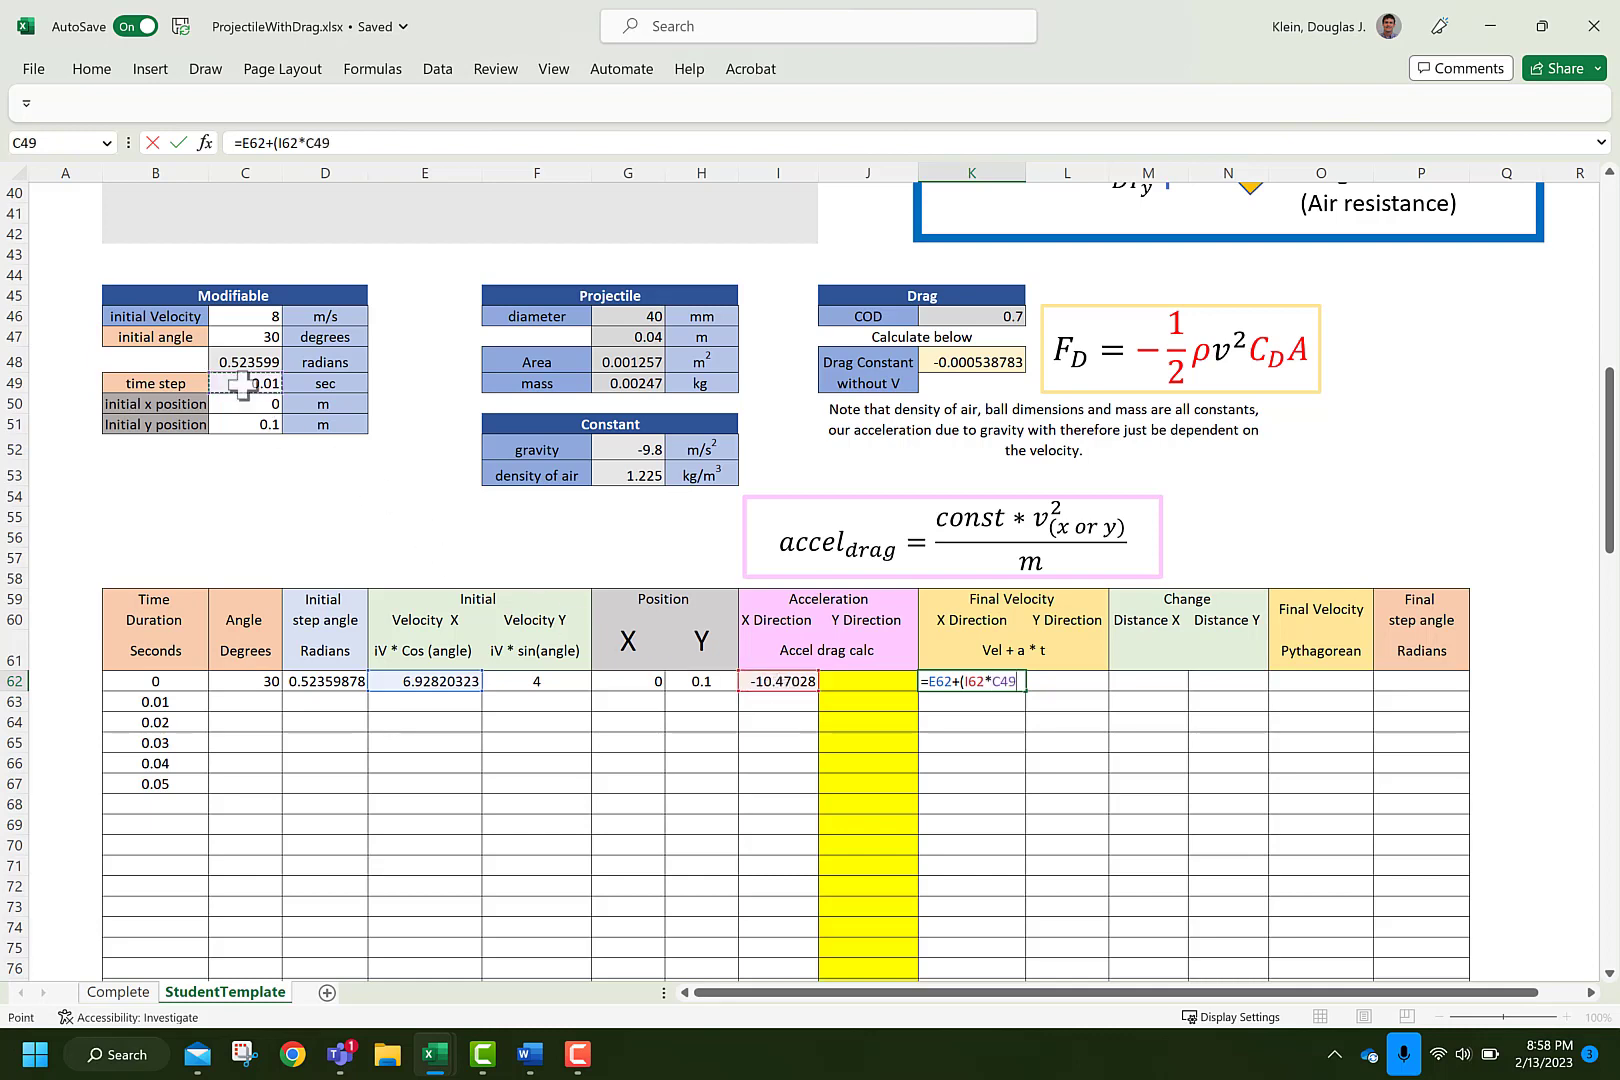
{"action": "key", "text": "F4"}
{"action": "key", "text": "Return"}
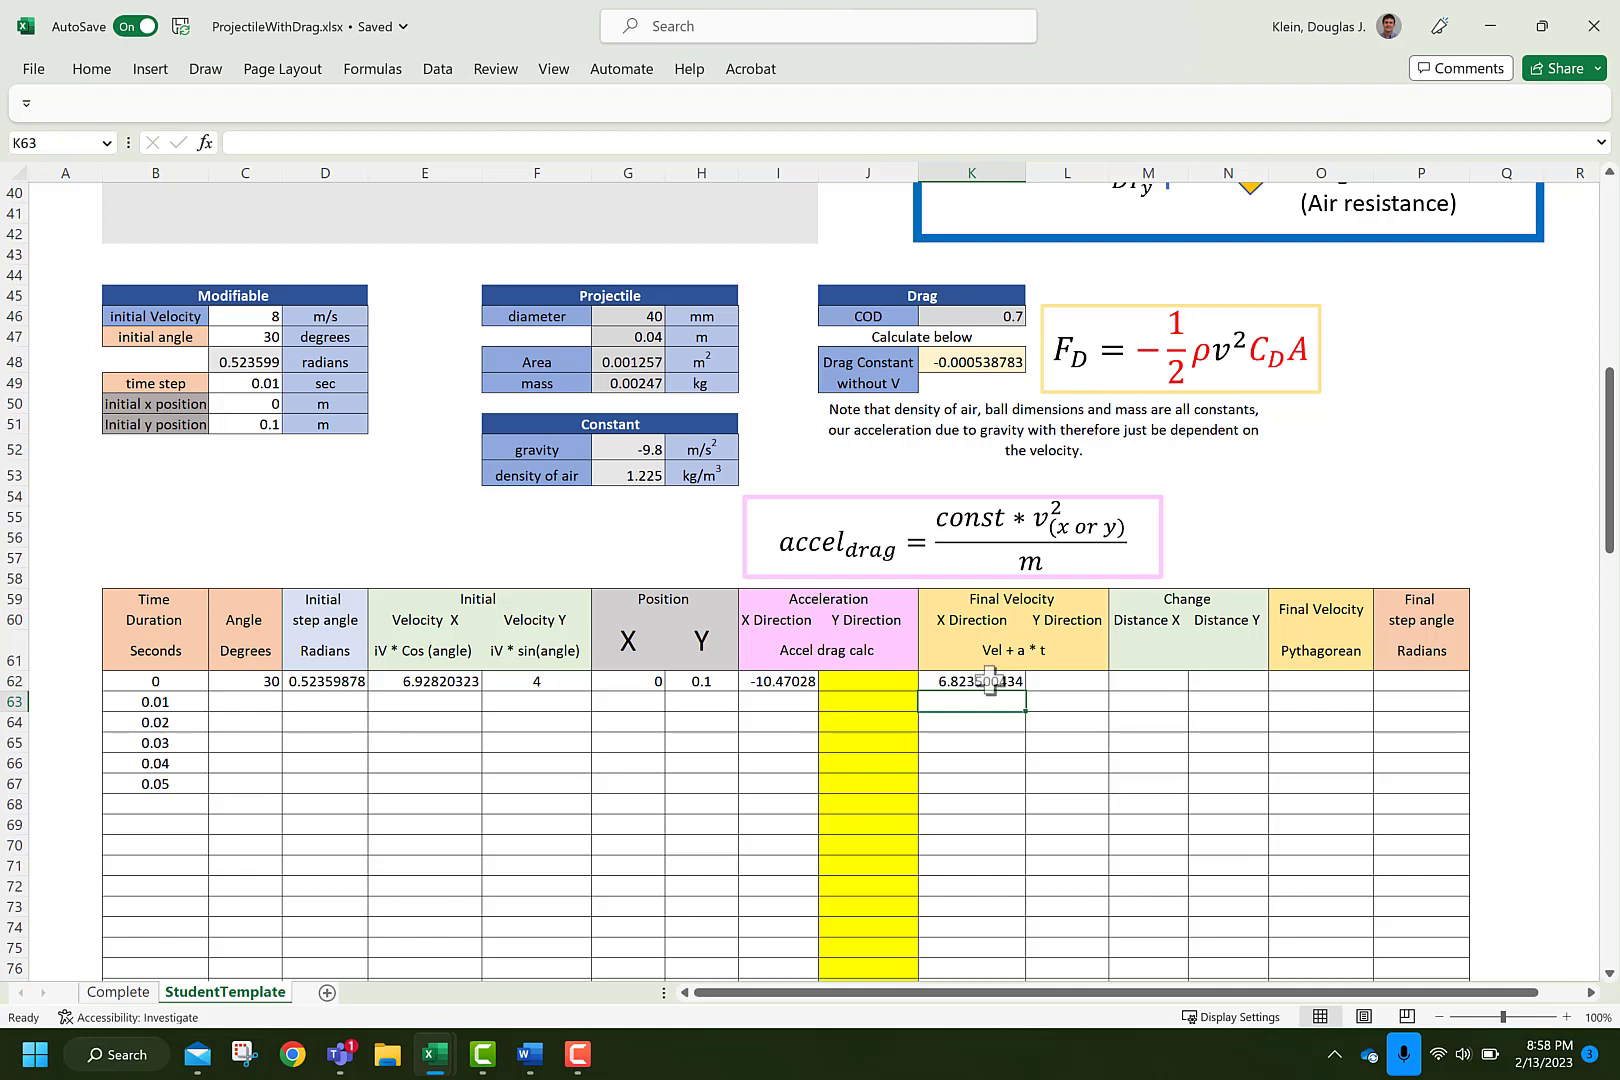
Calculate the X distance change in M62 with =AVERAGE(K62,E62)*$C$49, keeping the time step reference absolute
{"action": "left_click", "coordinate": [1148, 682]}
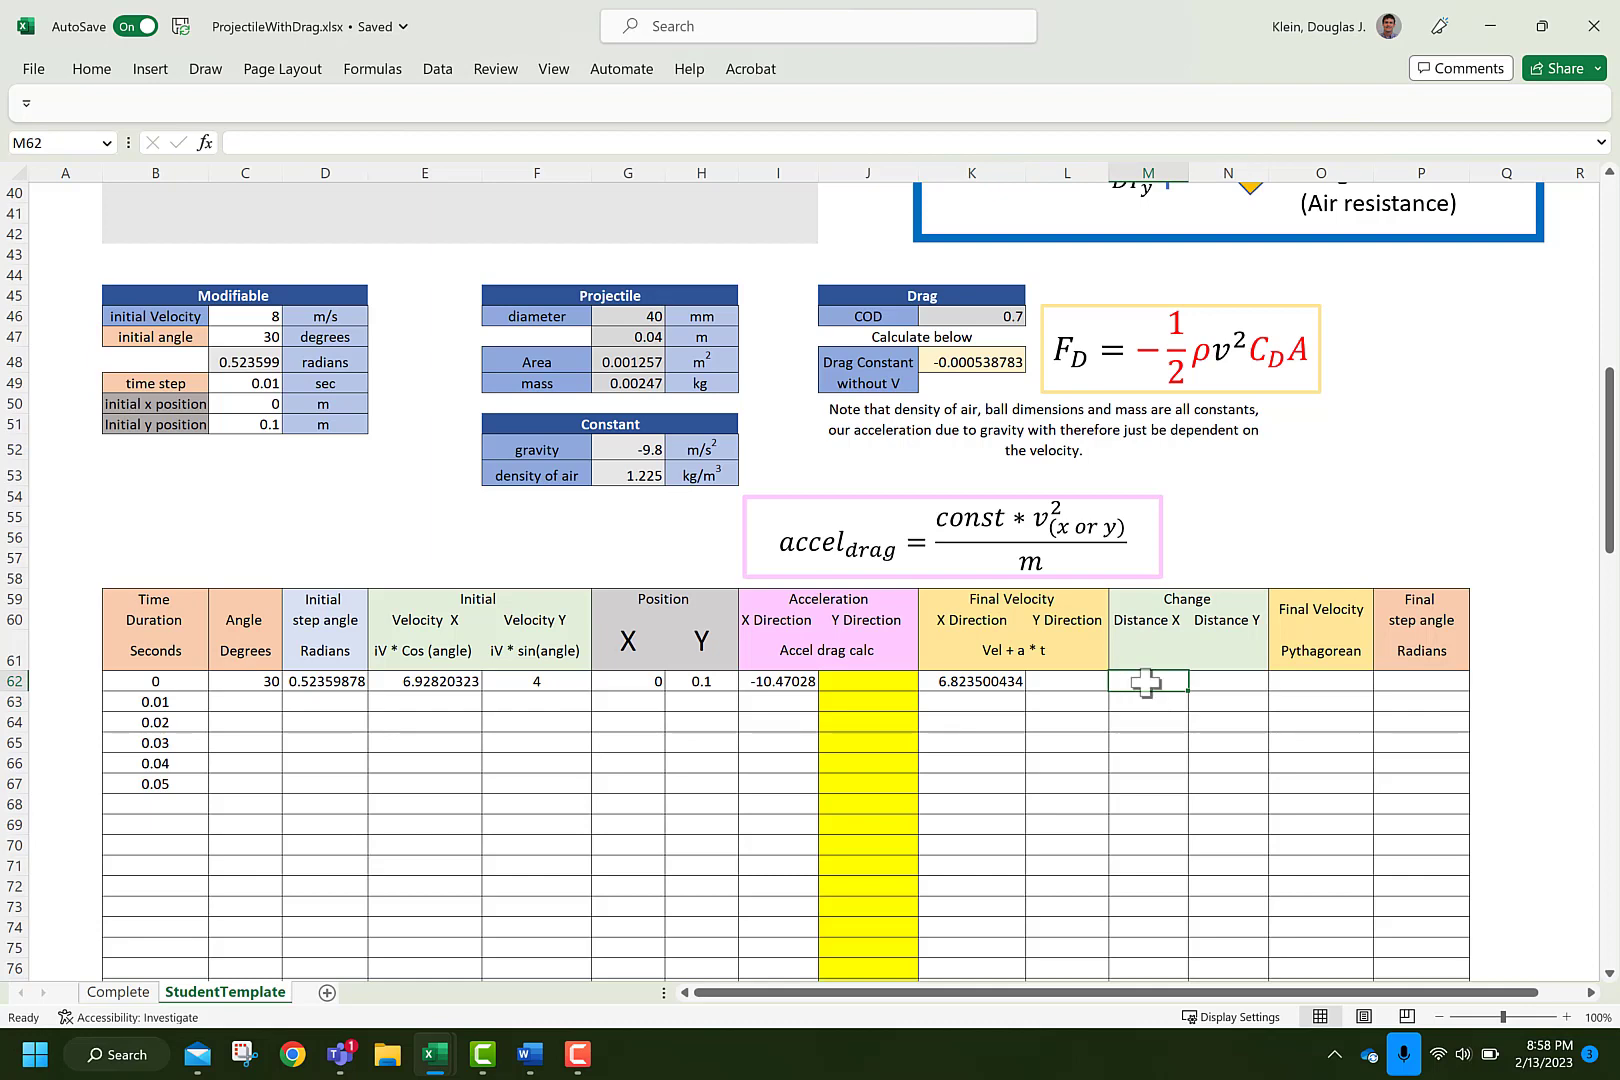
{"action": "type", "text": "=ave"}
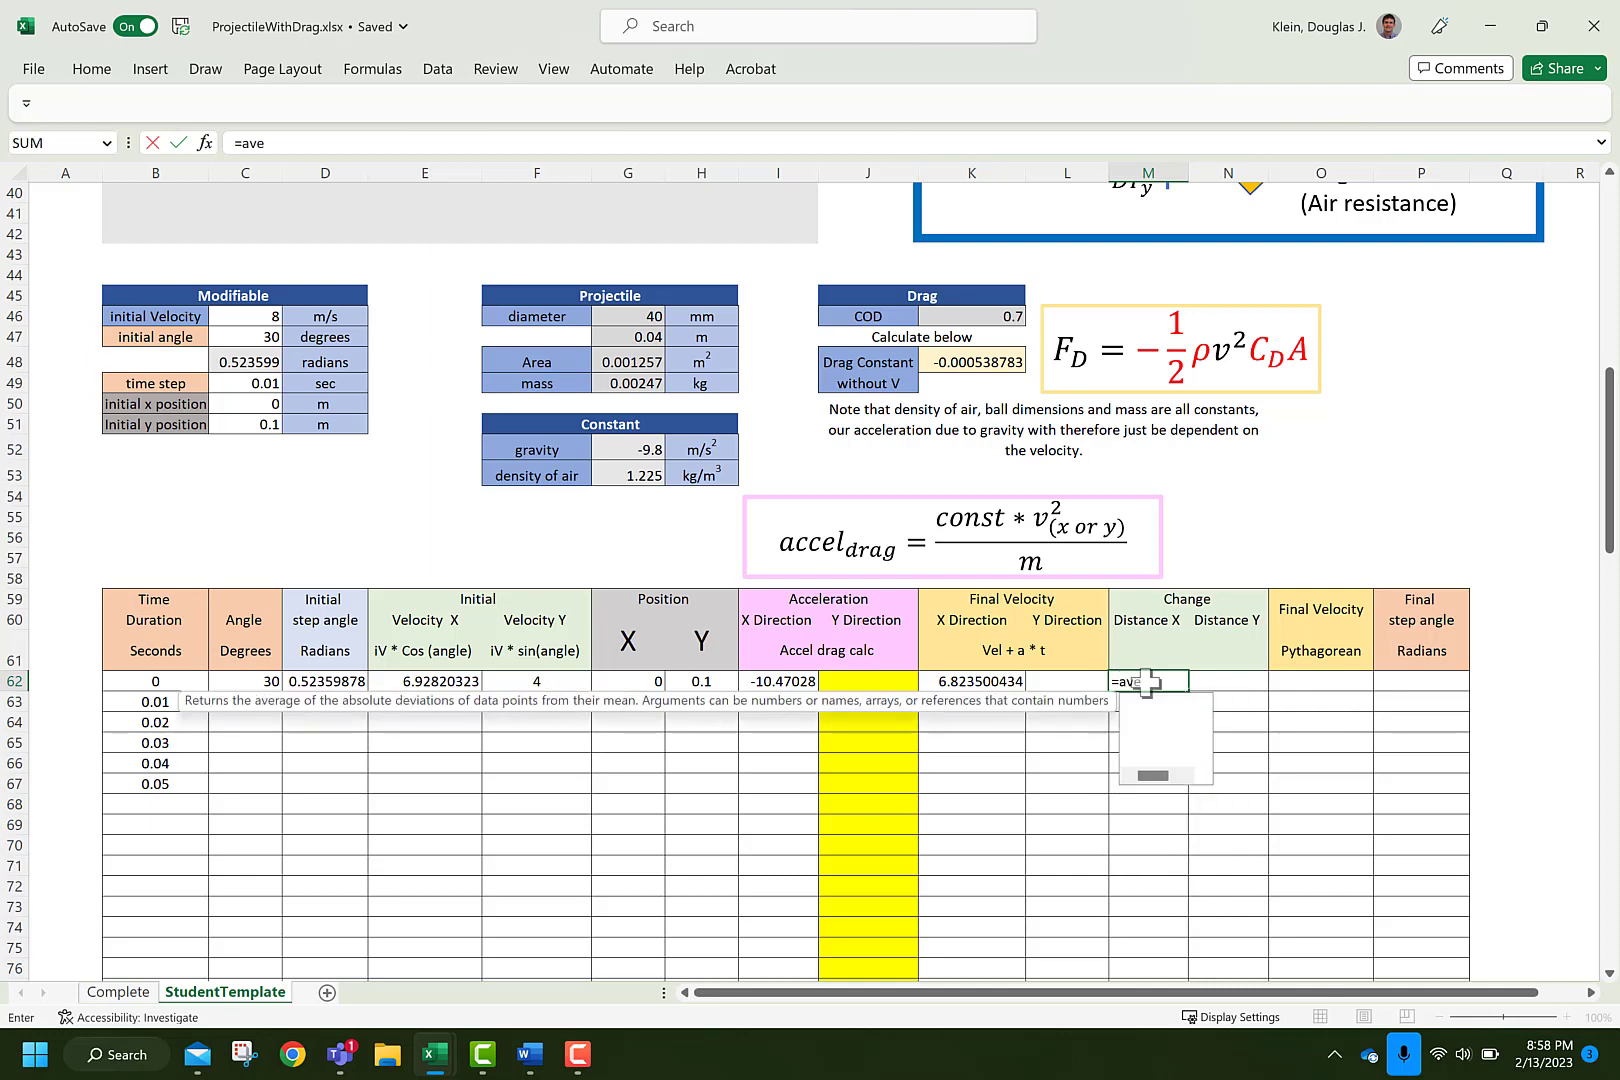
{"action": "type", "text": "rage("}
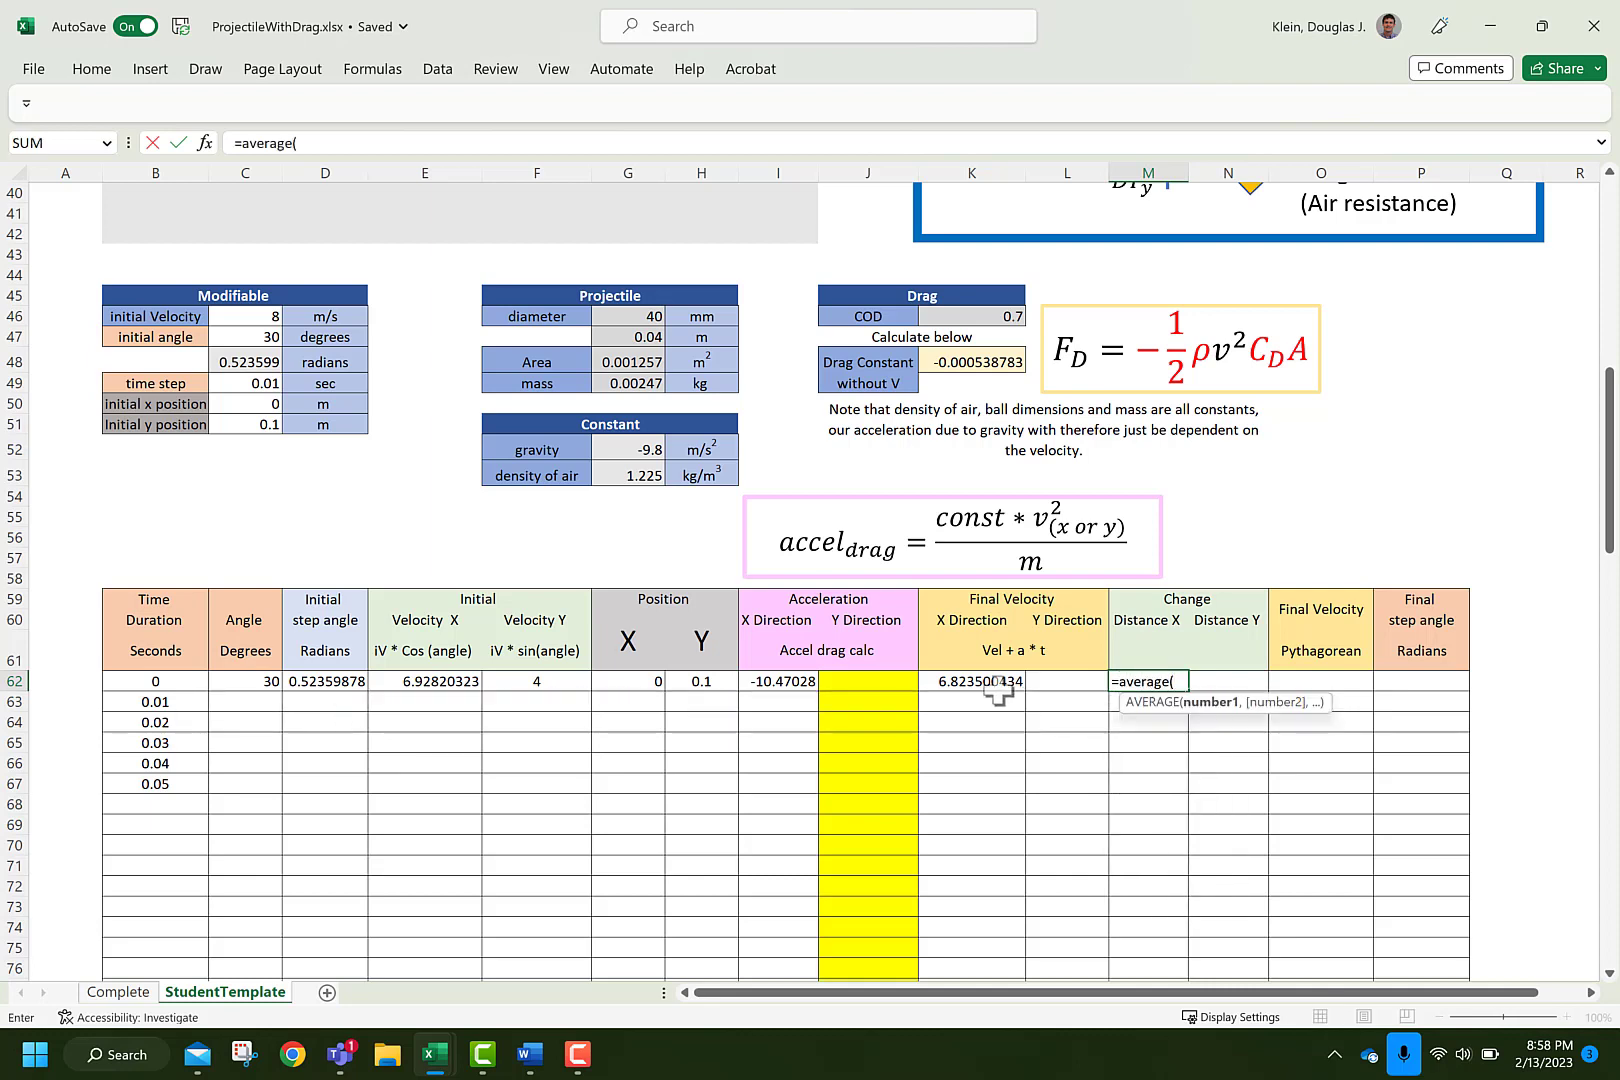
{"action": "left_click", "coordinate": [985, 684]}
{"action": "type", "text": ","}
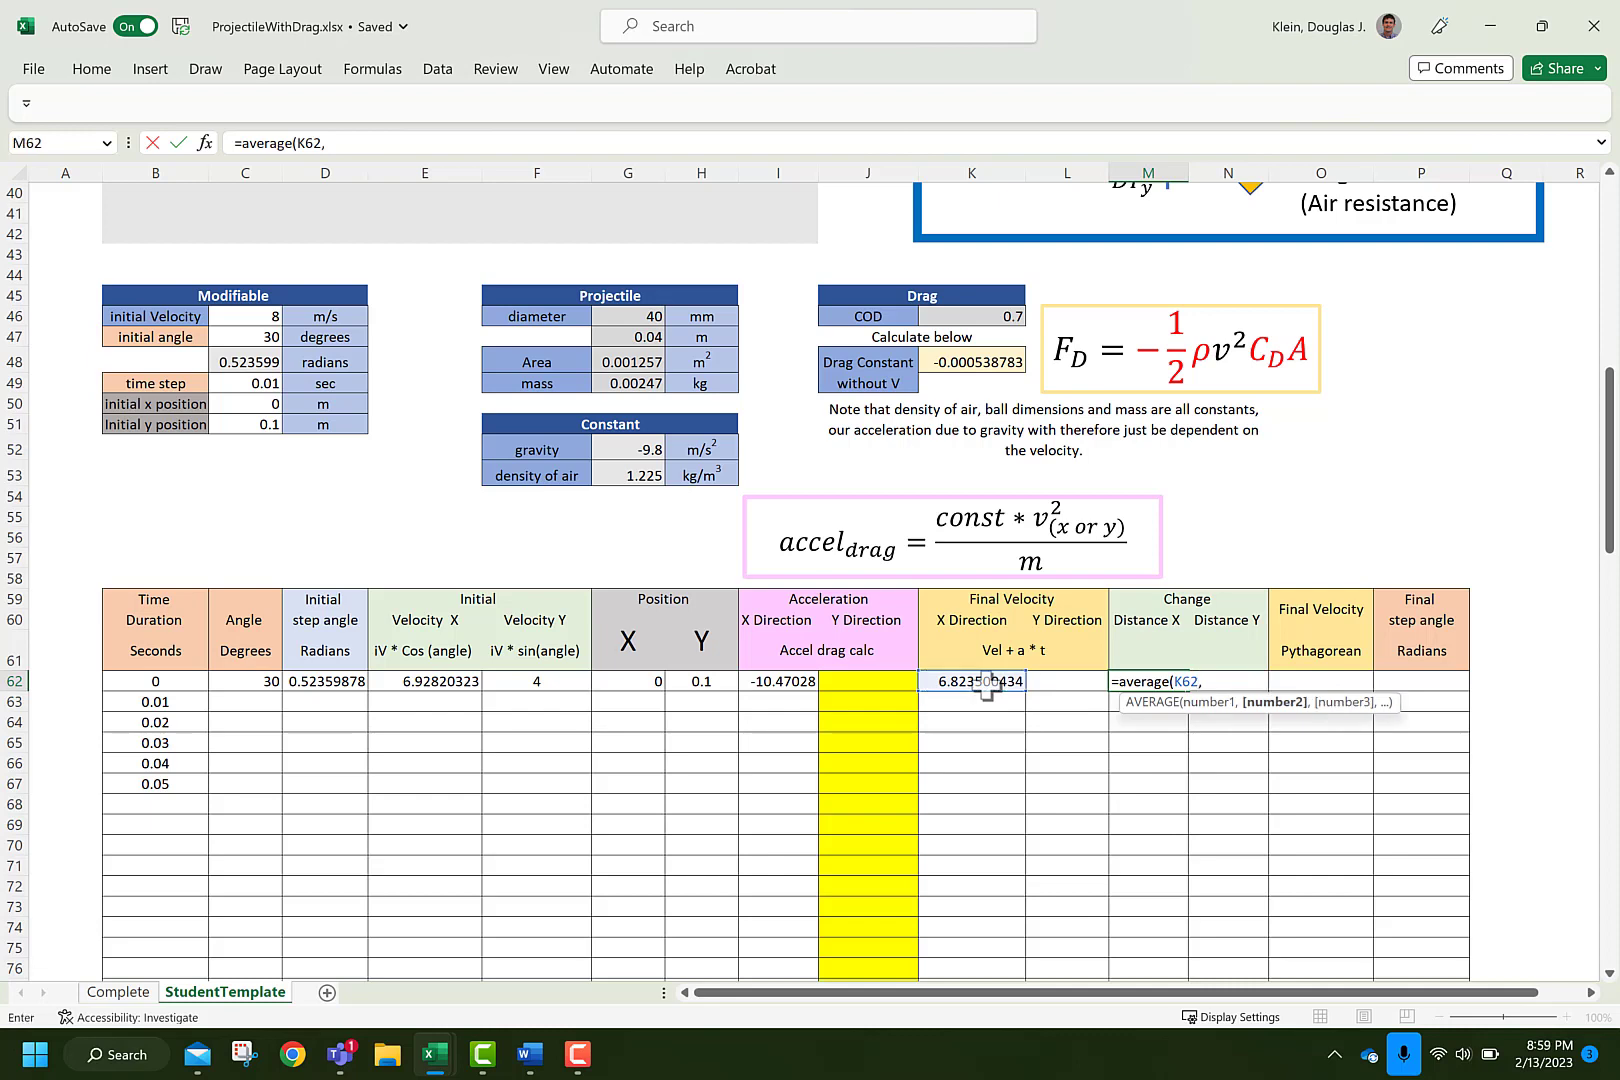
{"action": "left_click", "coordinate": [434, 681]}
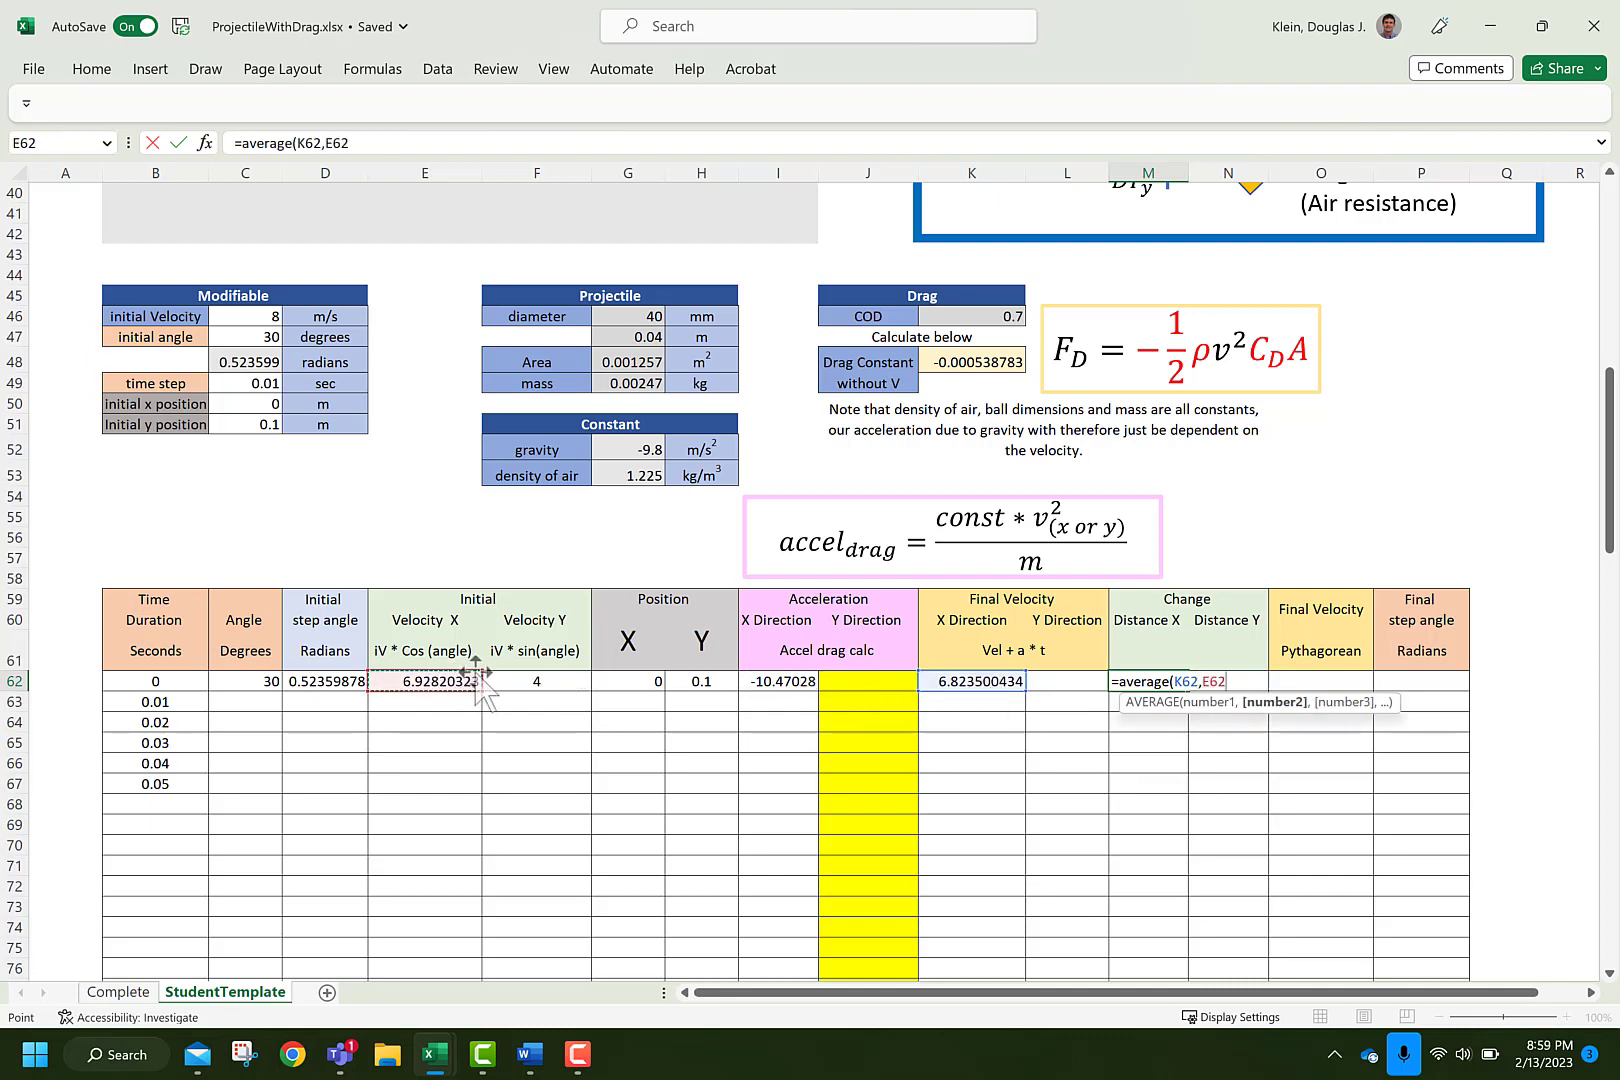
{"action": "type", "text": ")*"}
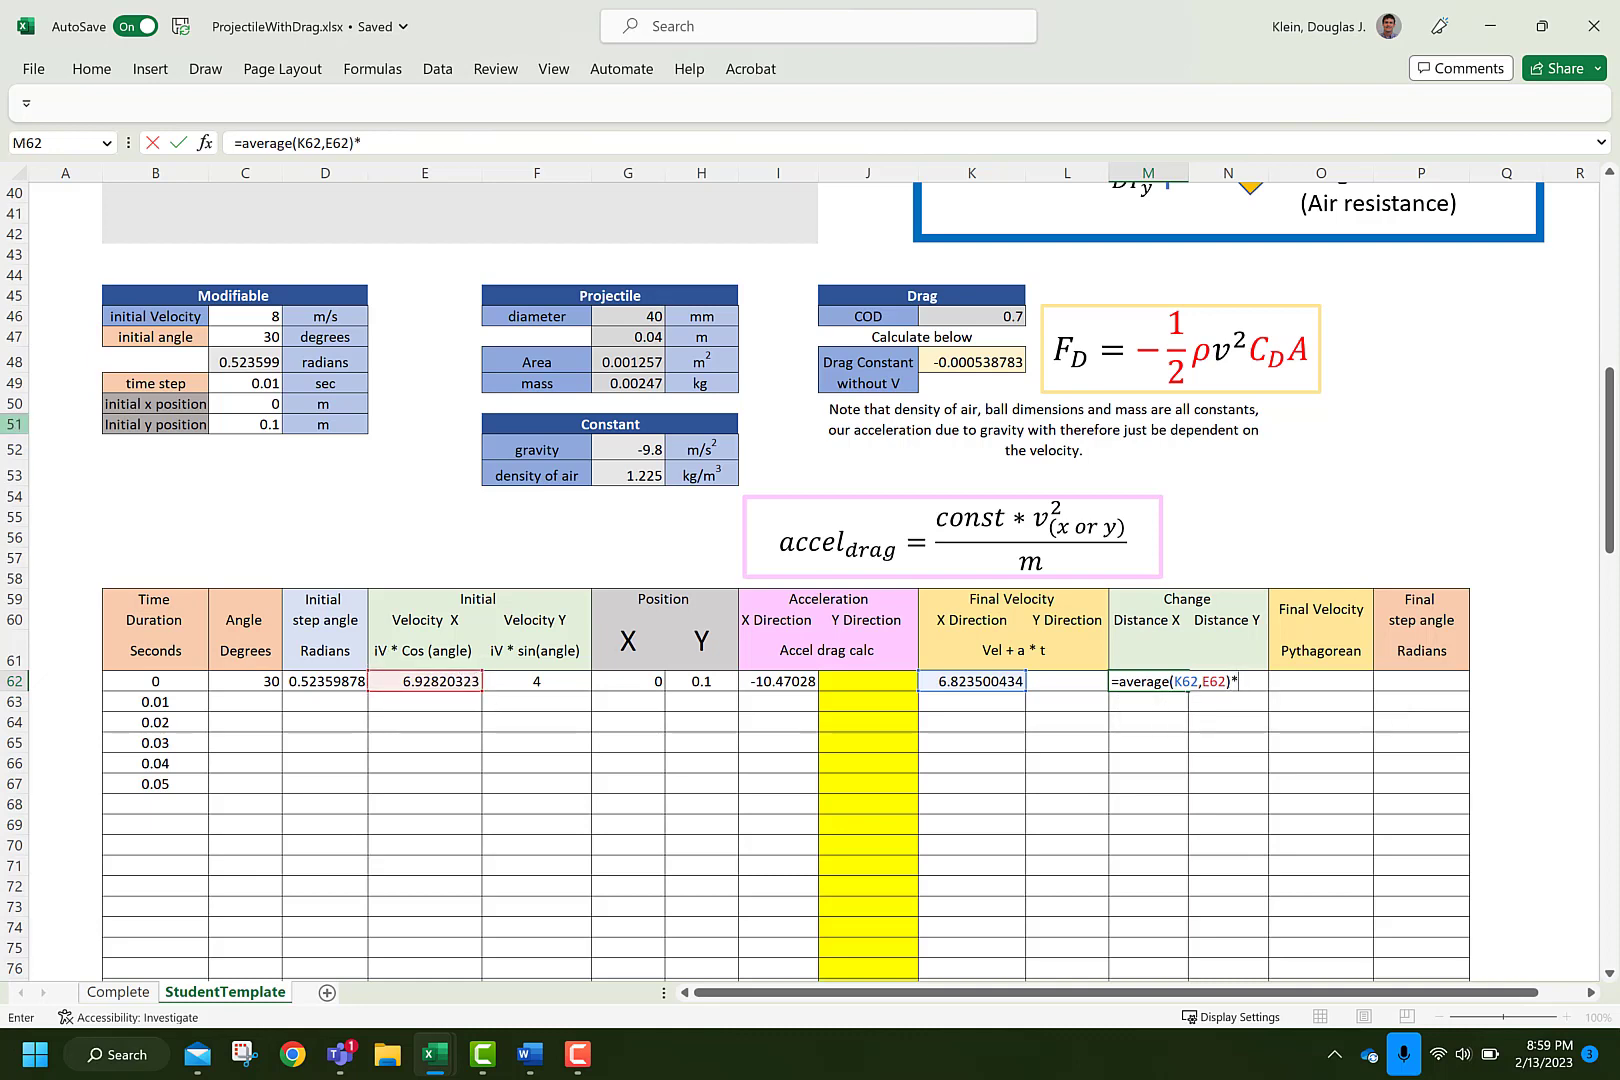
{"action": "left_click", "coordinate": [245, 383]}
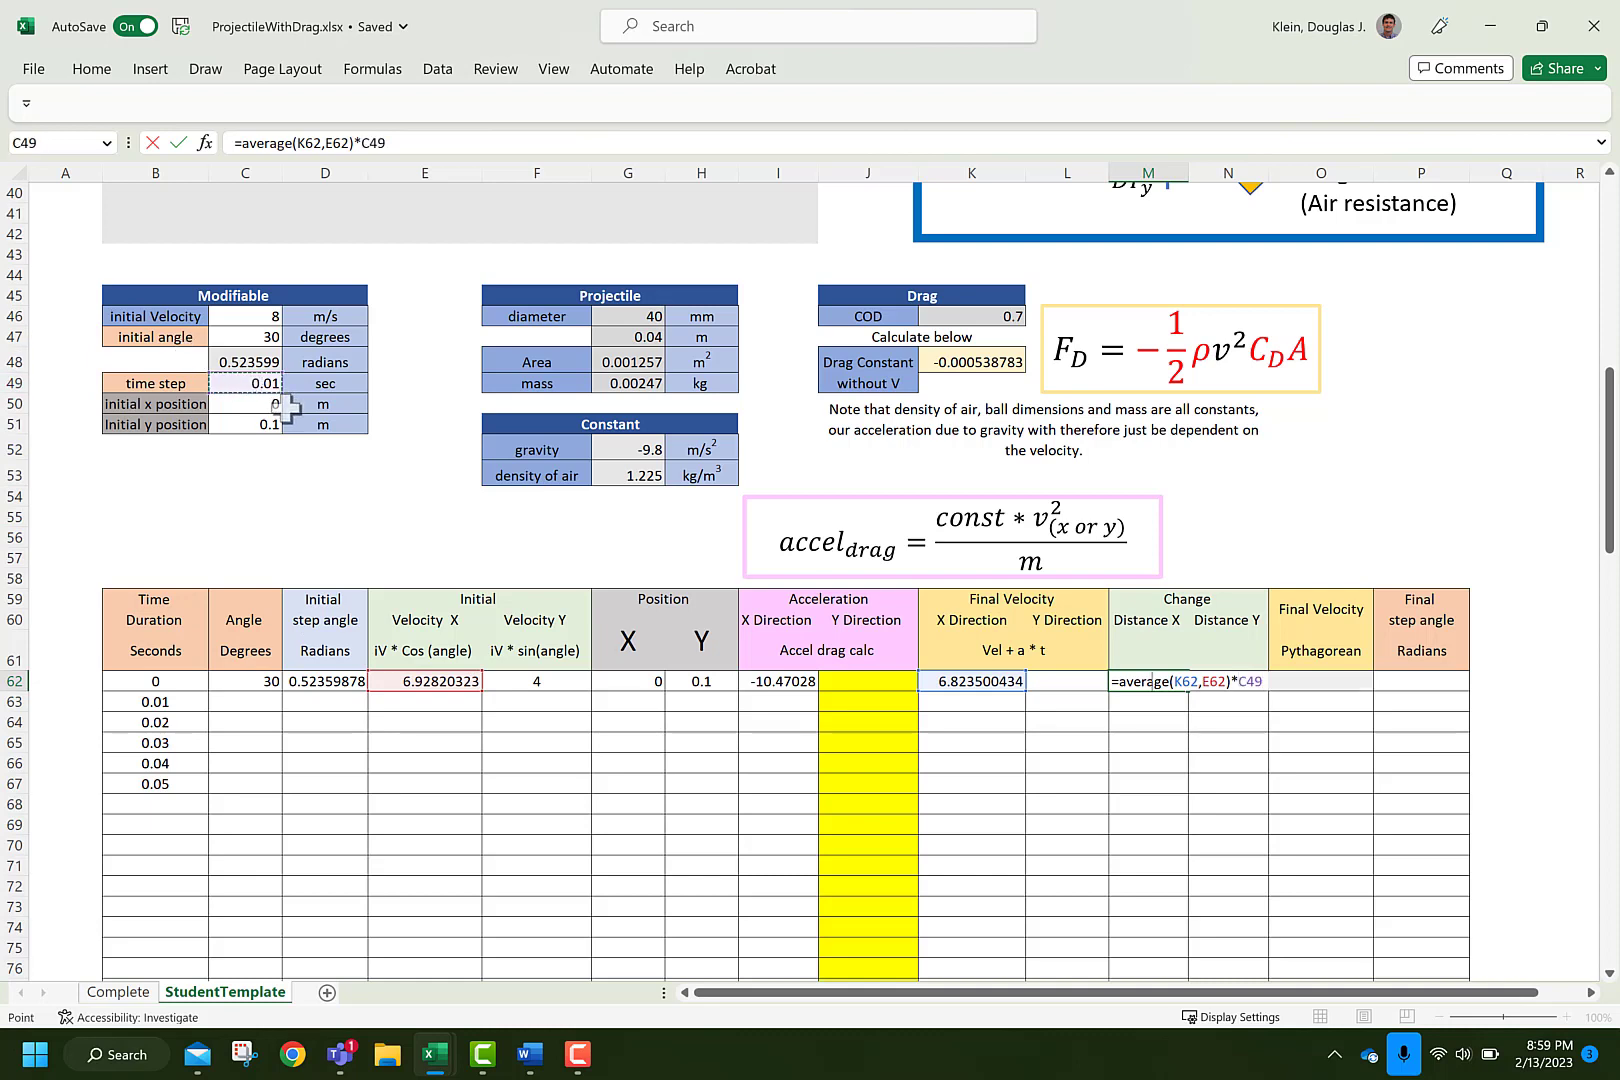
{"action": "key", "text": "F4"}
{"action": "key", "text": "Return"}
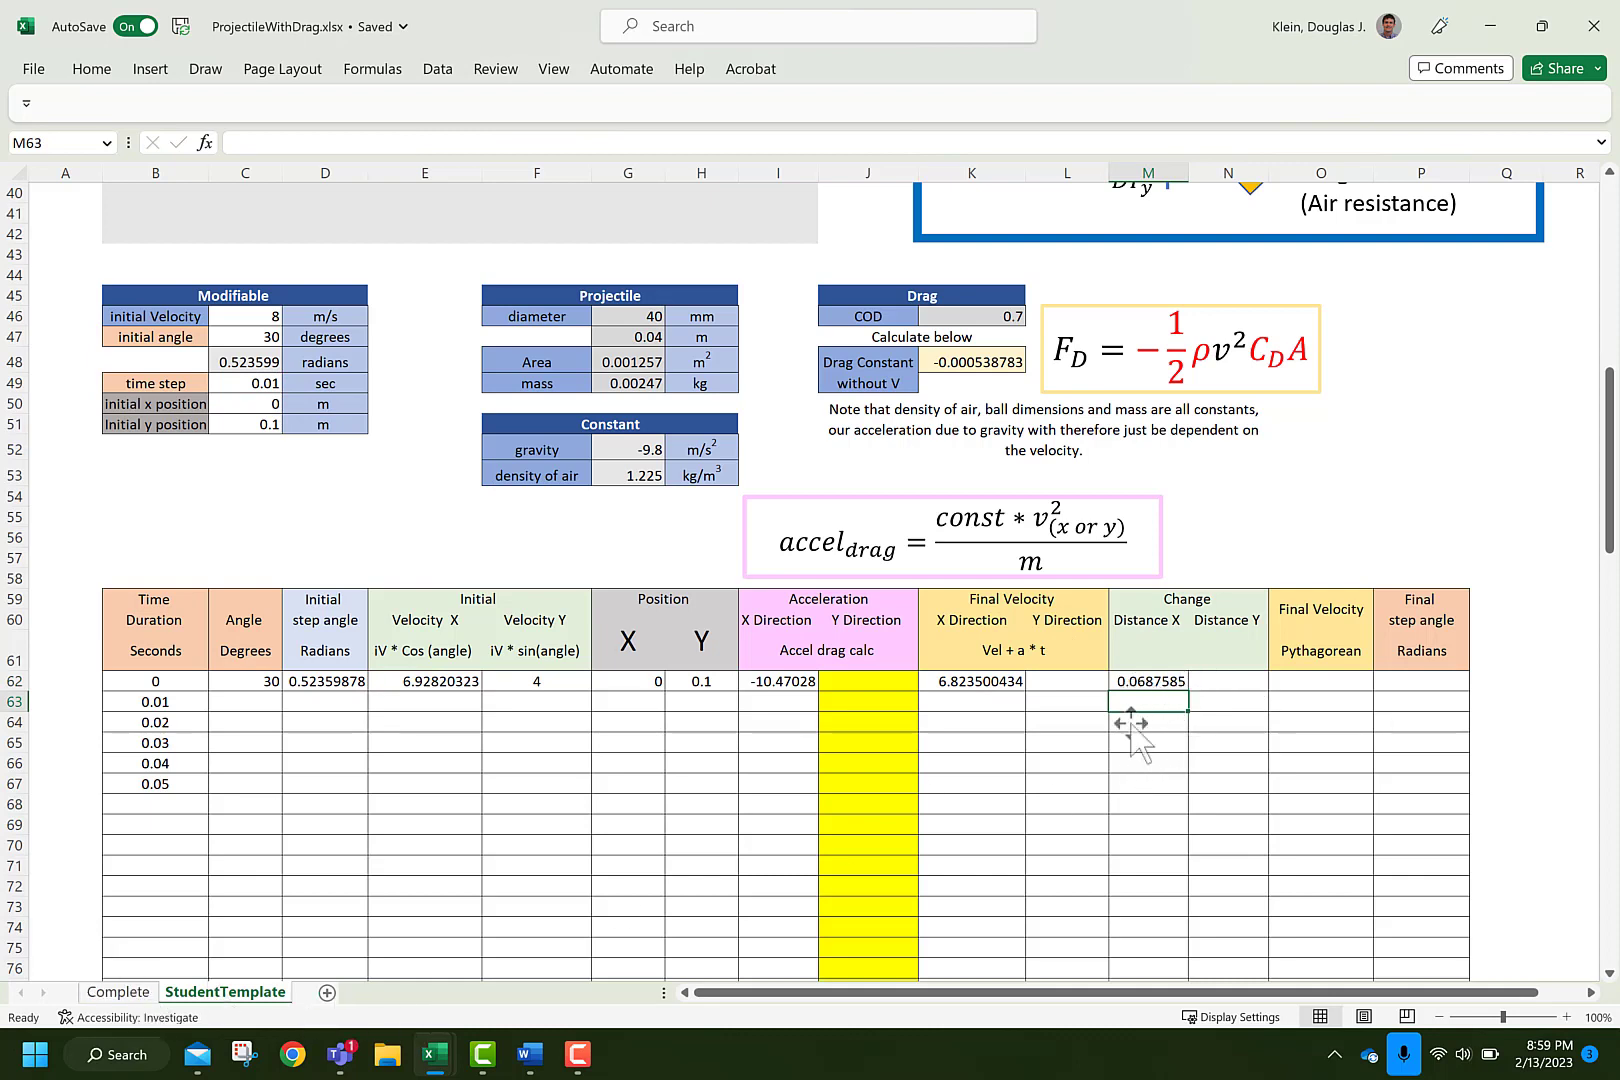
After a glance at the Complete sheet, start the Y-direction acceleration formula in StudentTemplate cell J62 as an IF testing F62>0
{"action": "left_click", "coordinate": [112, 996]}
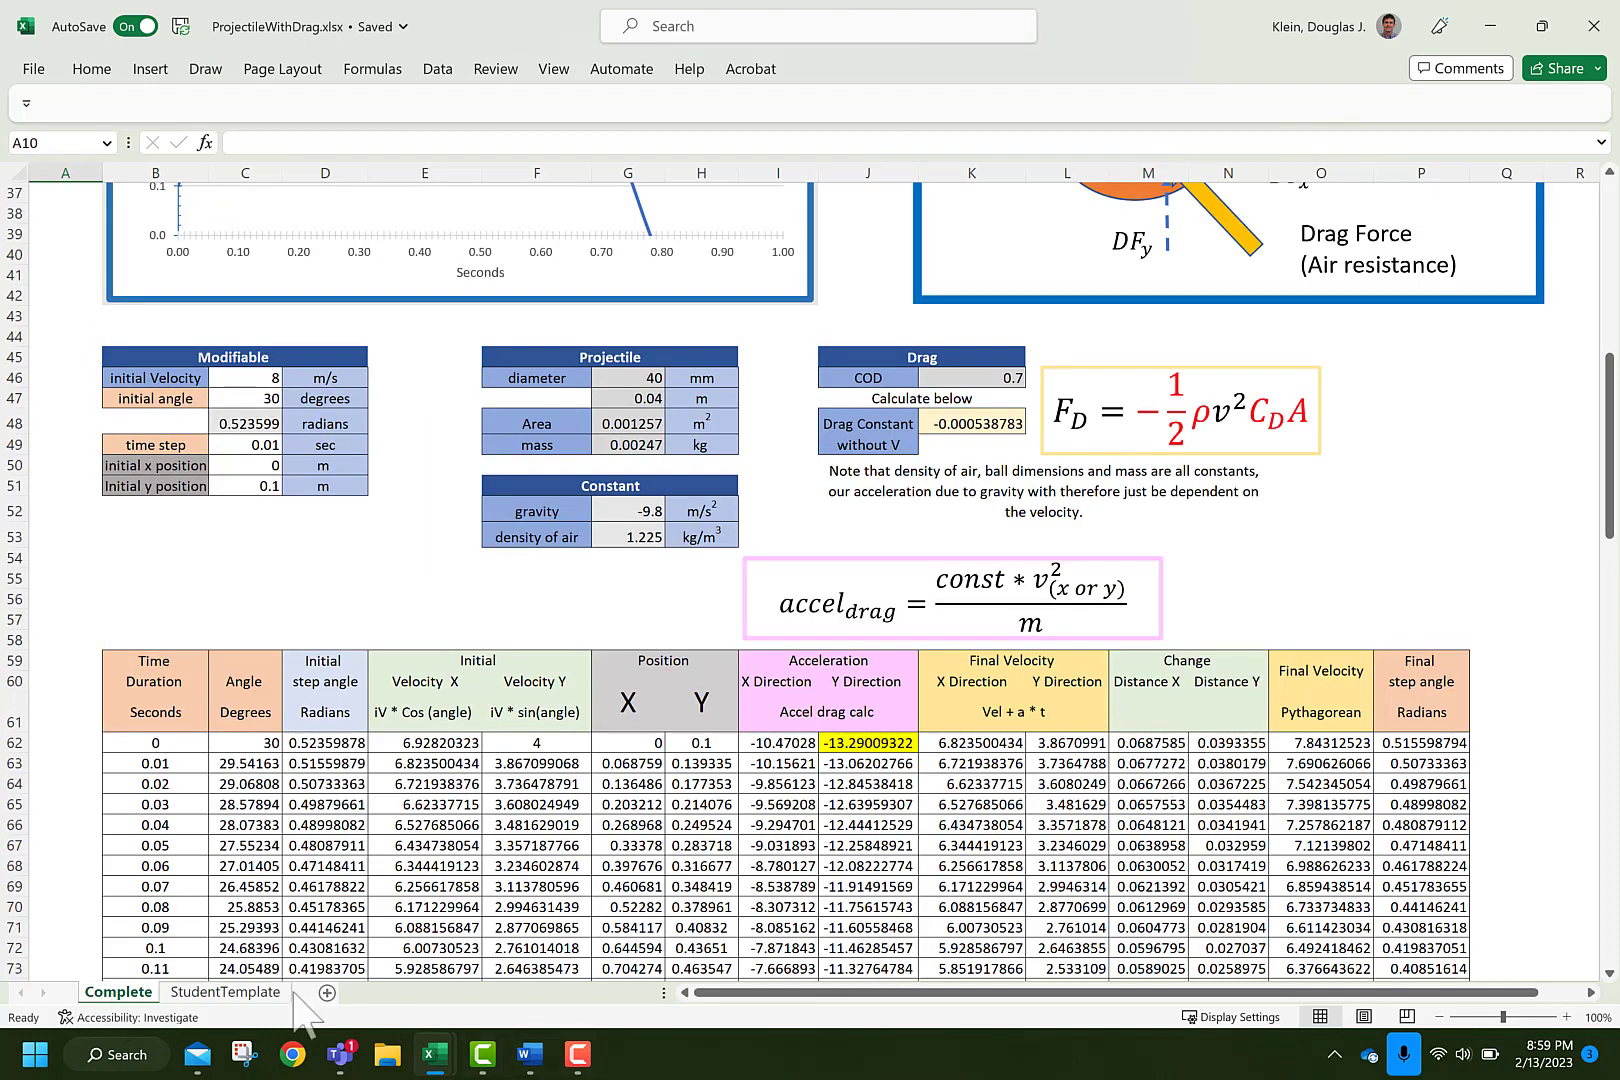
{"action": "left_click", "coordinate": [225, 992]}
{"action": "left_click", "coordinate": [873, 683]}
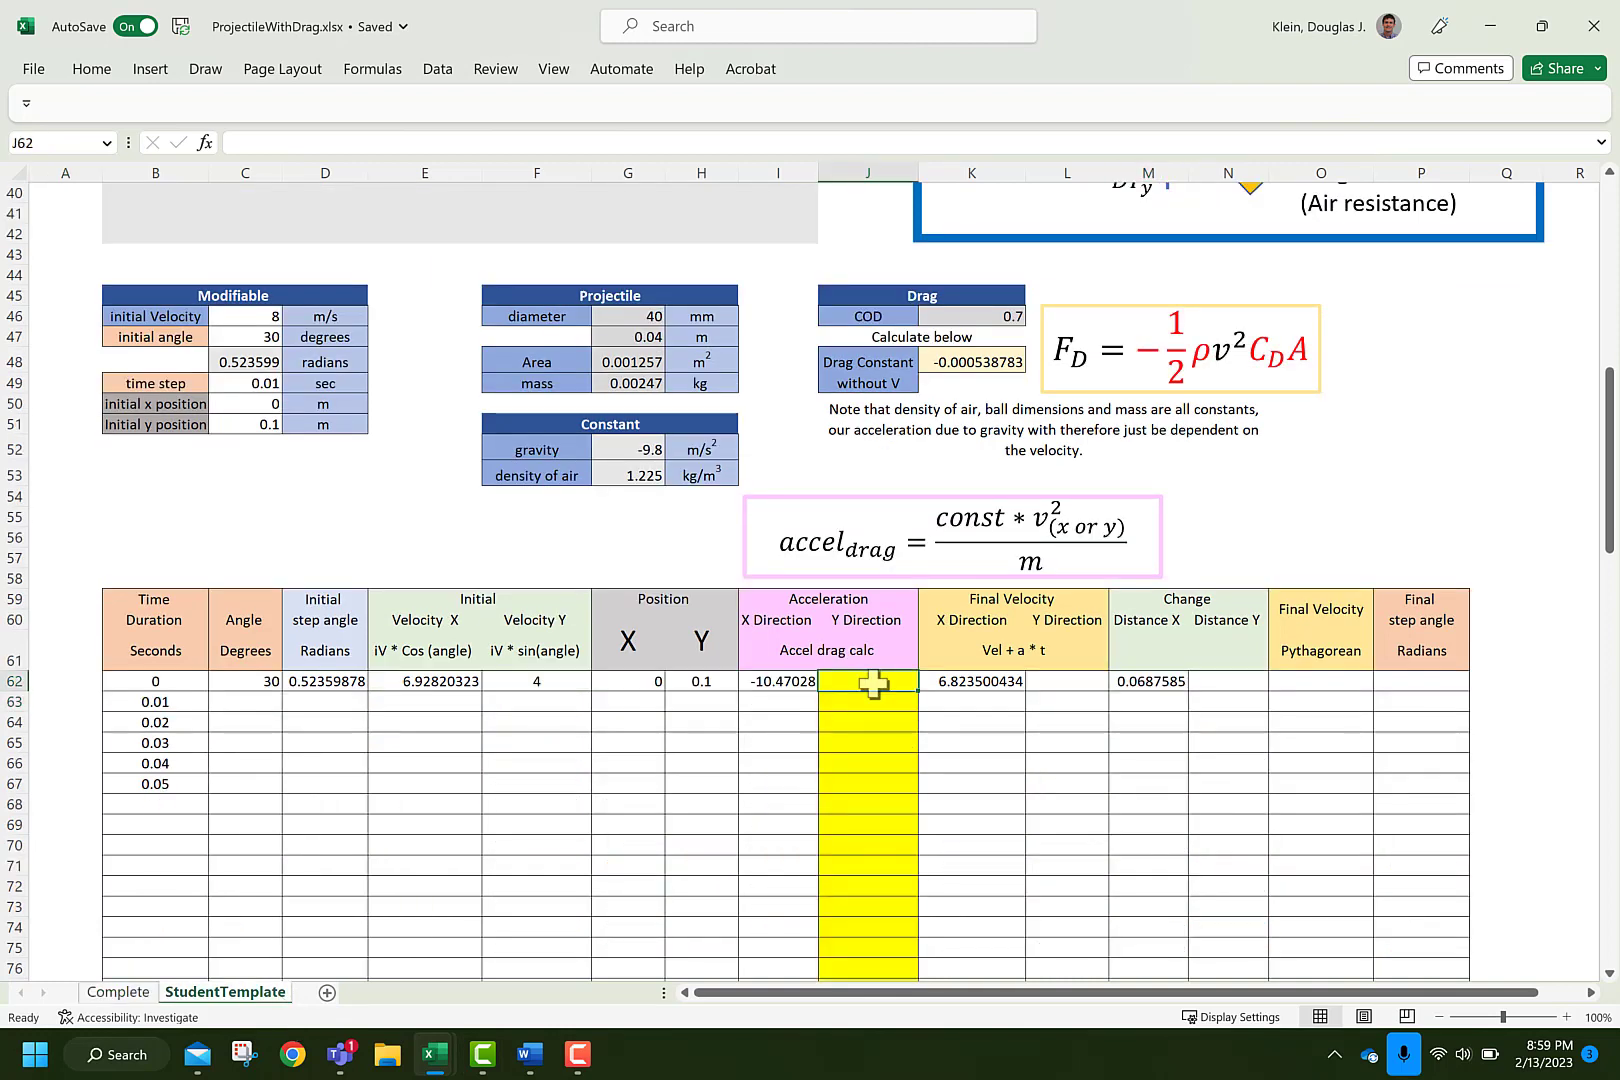
{"action": "type", "text": "="}
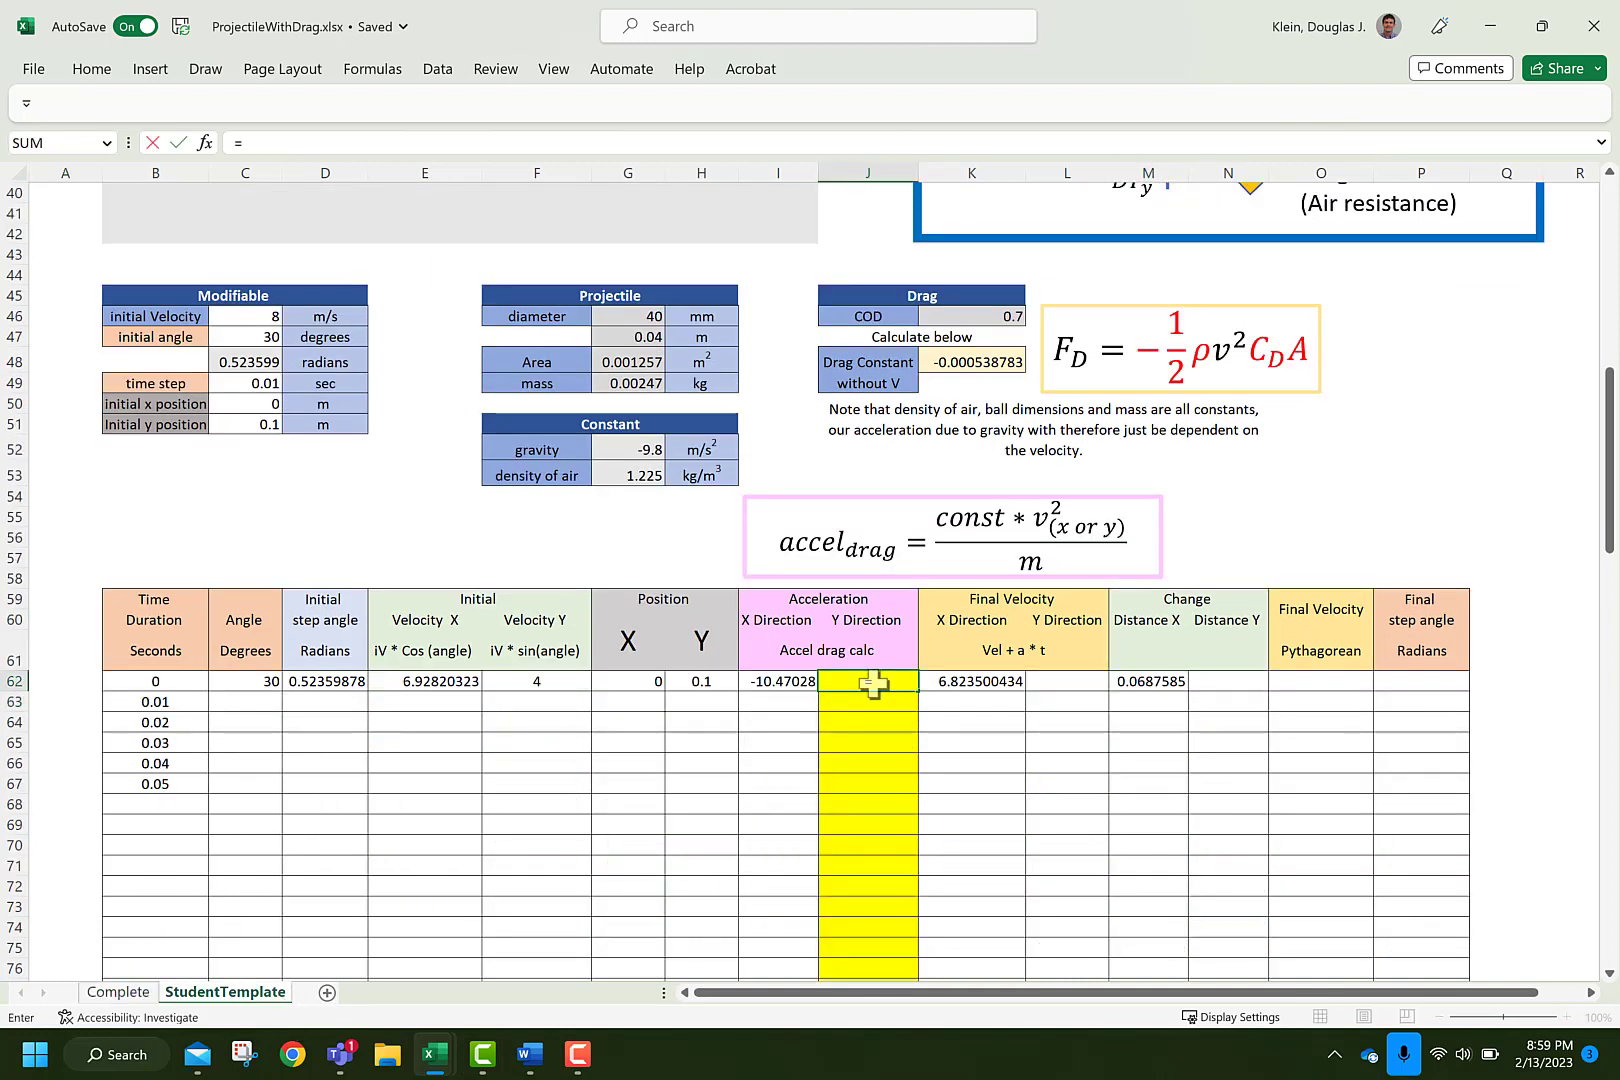
{"action": "type", "text": "if"}
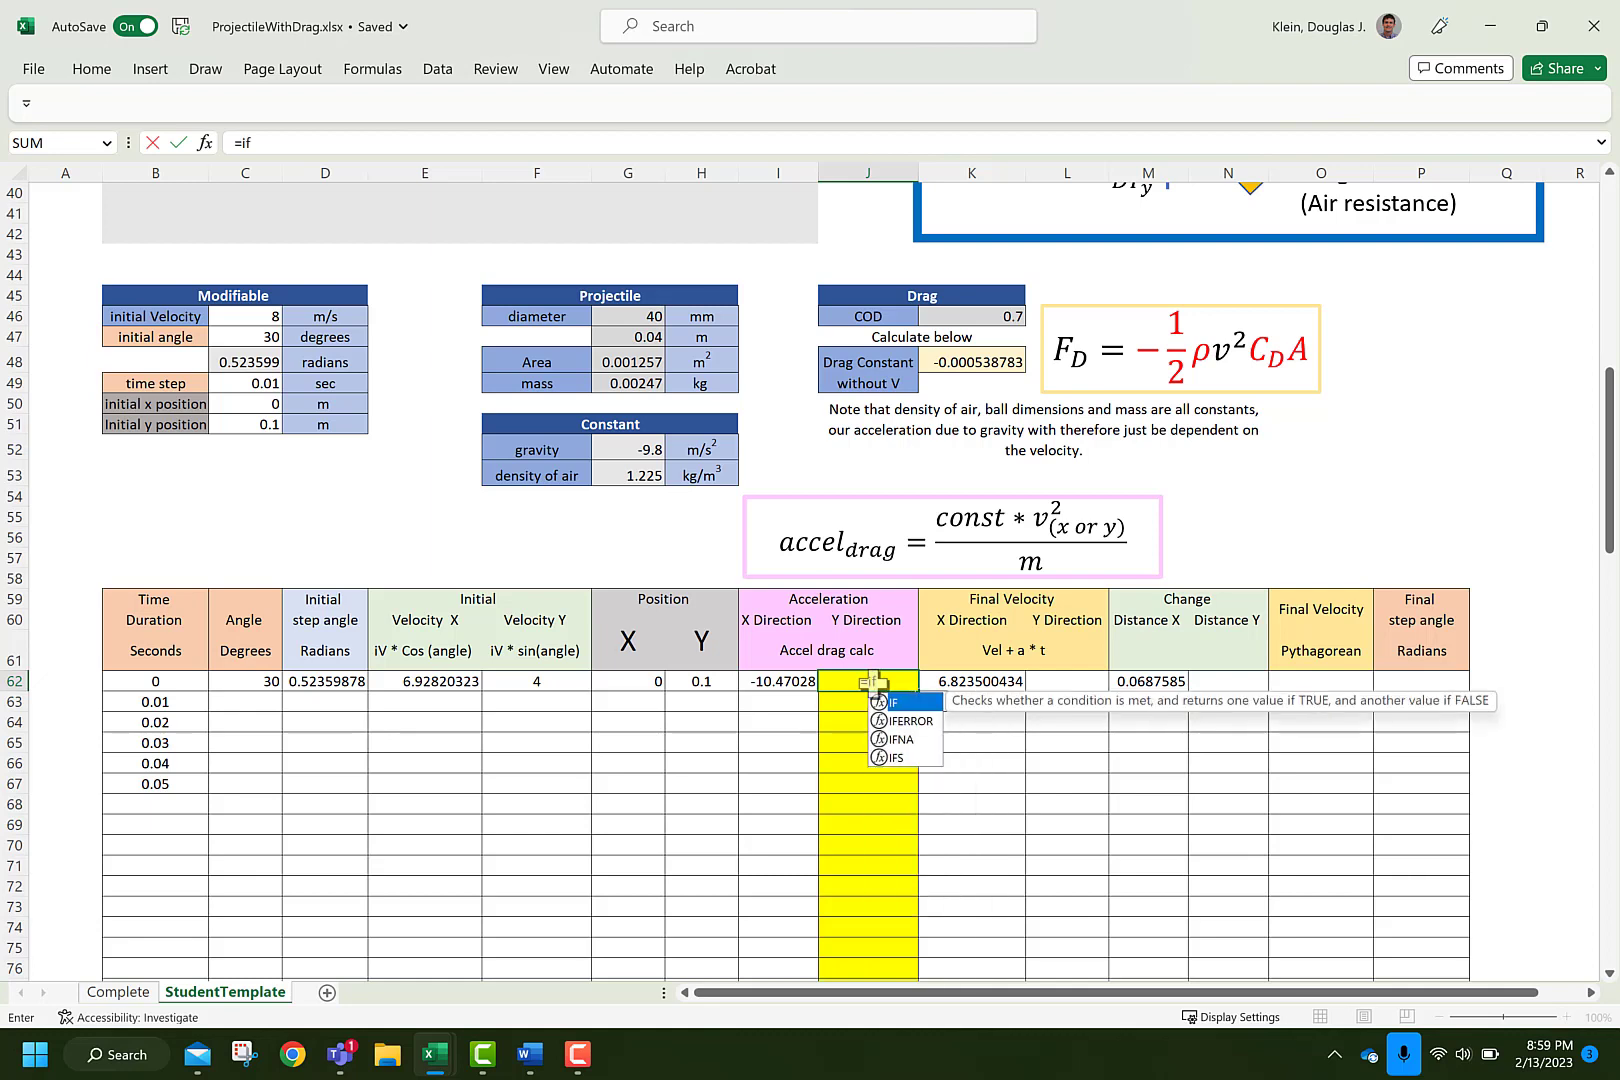
{"action": "type", "text": "("}
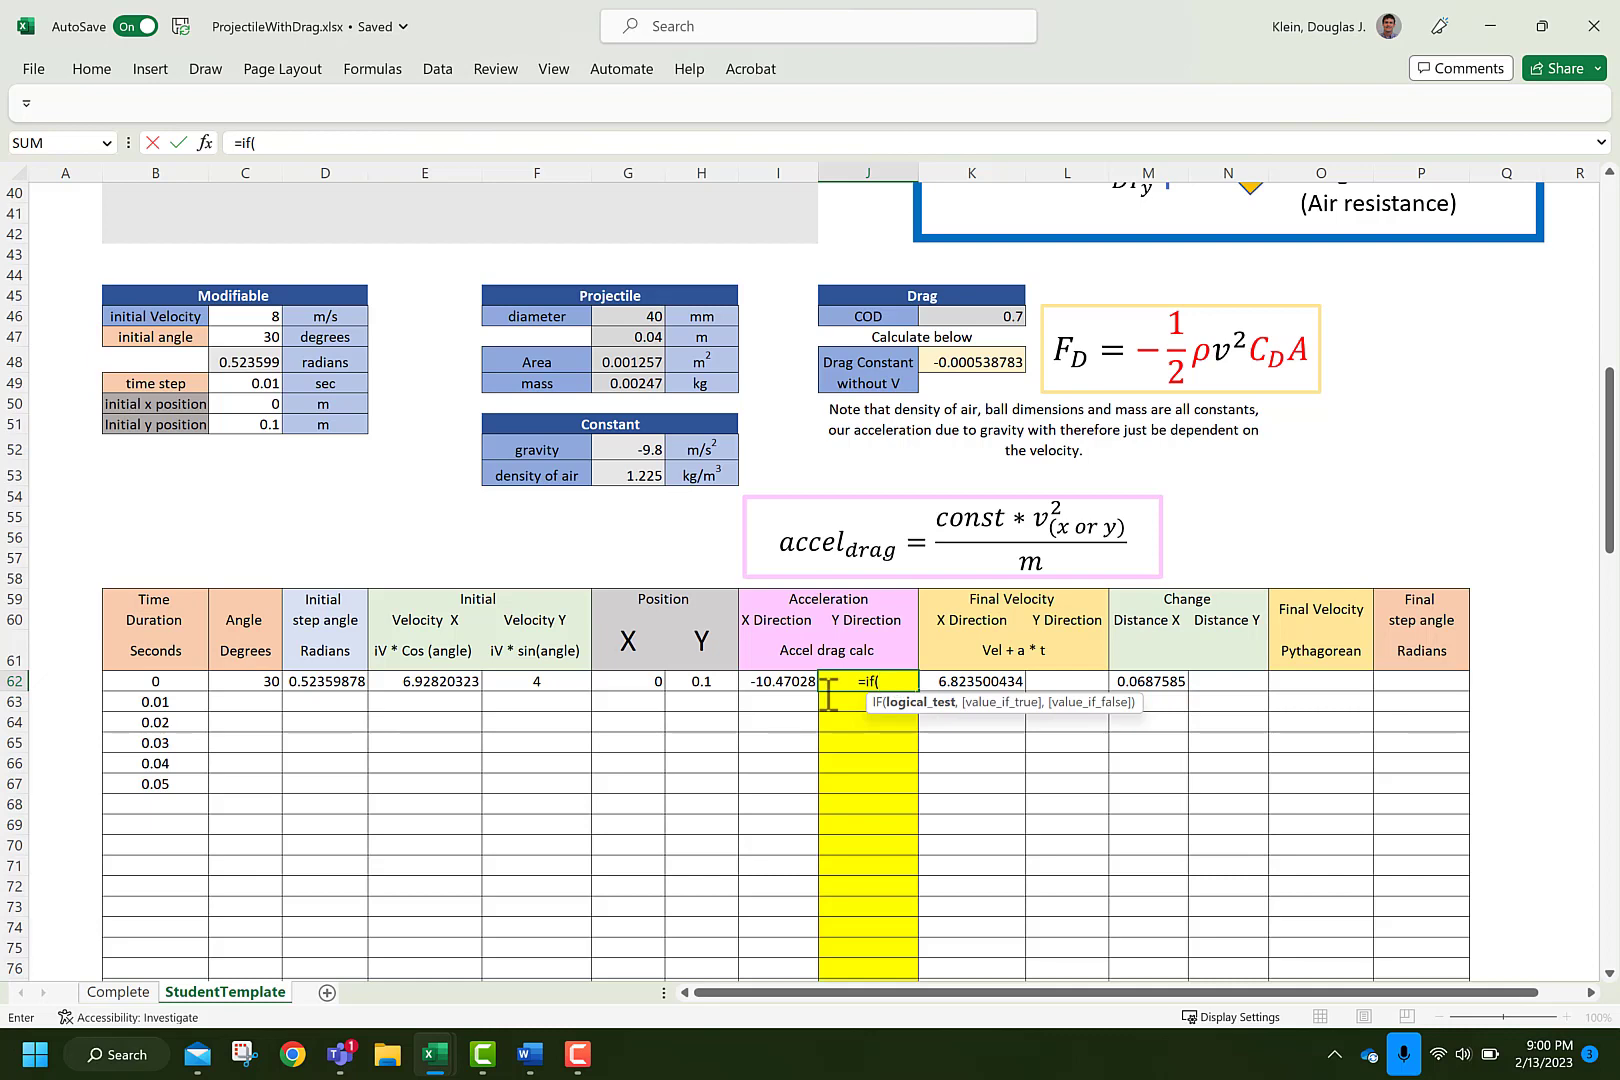
{"action": "left_click", "coordinate": [519, 681]}
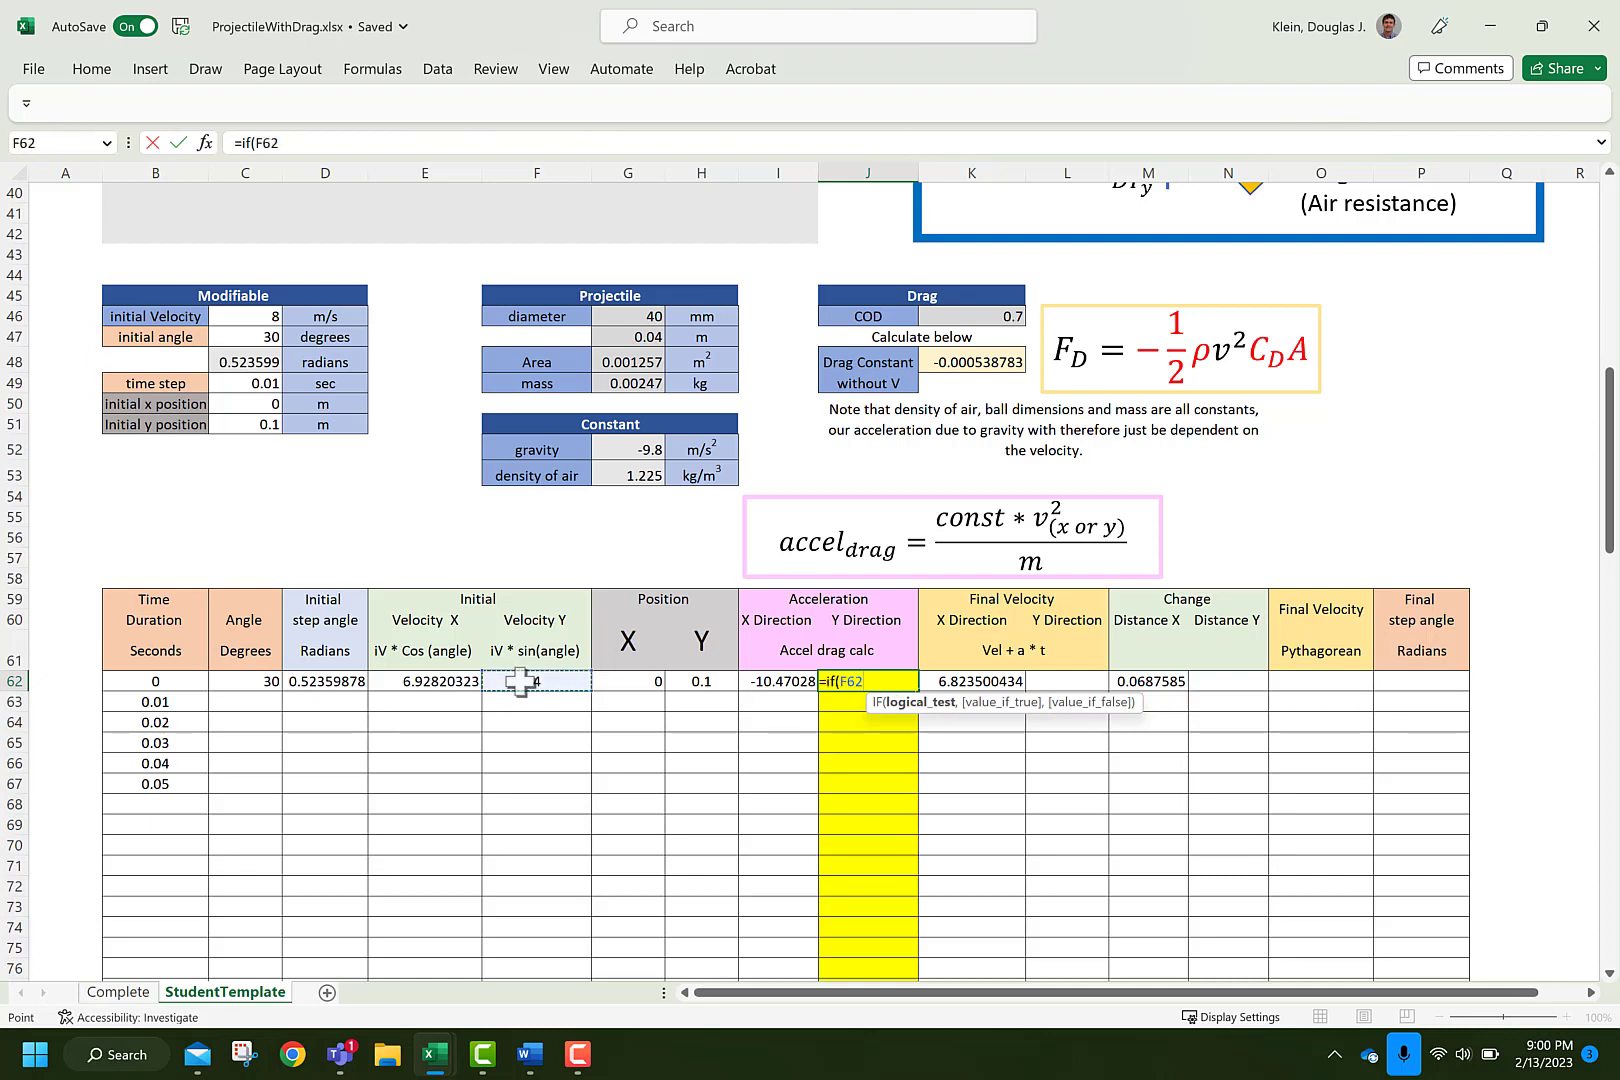
{"action": "type", "text": ">"}
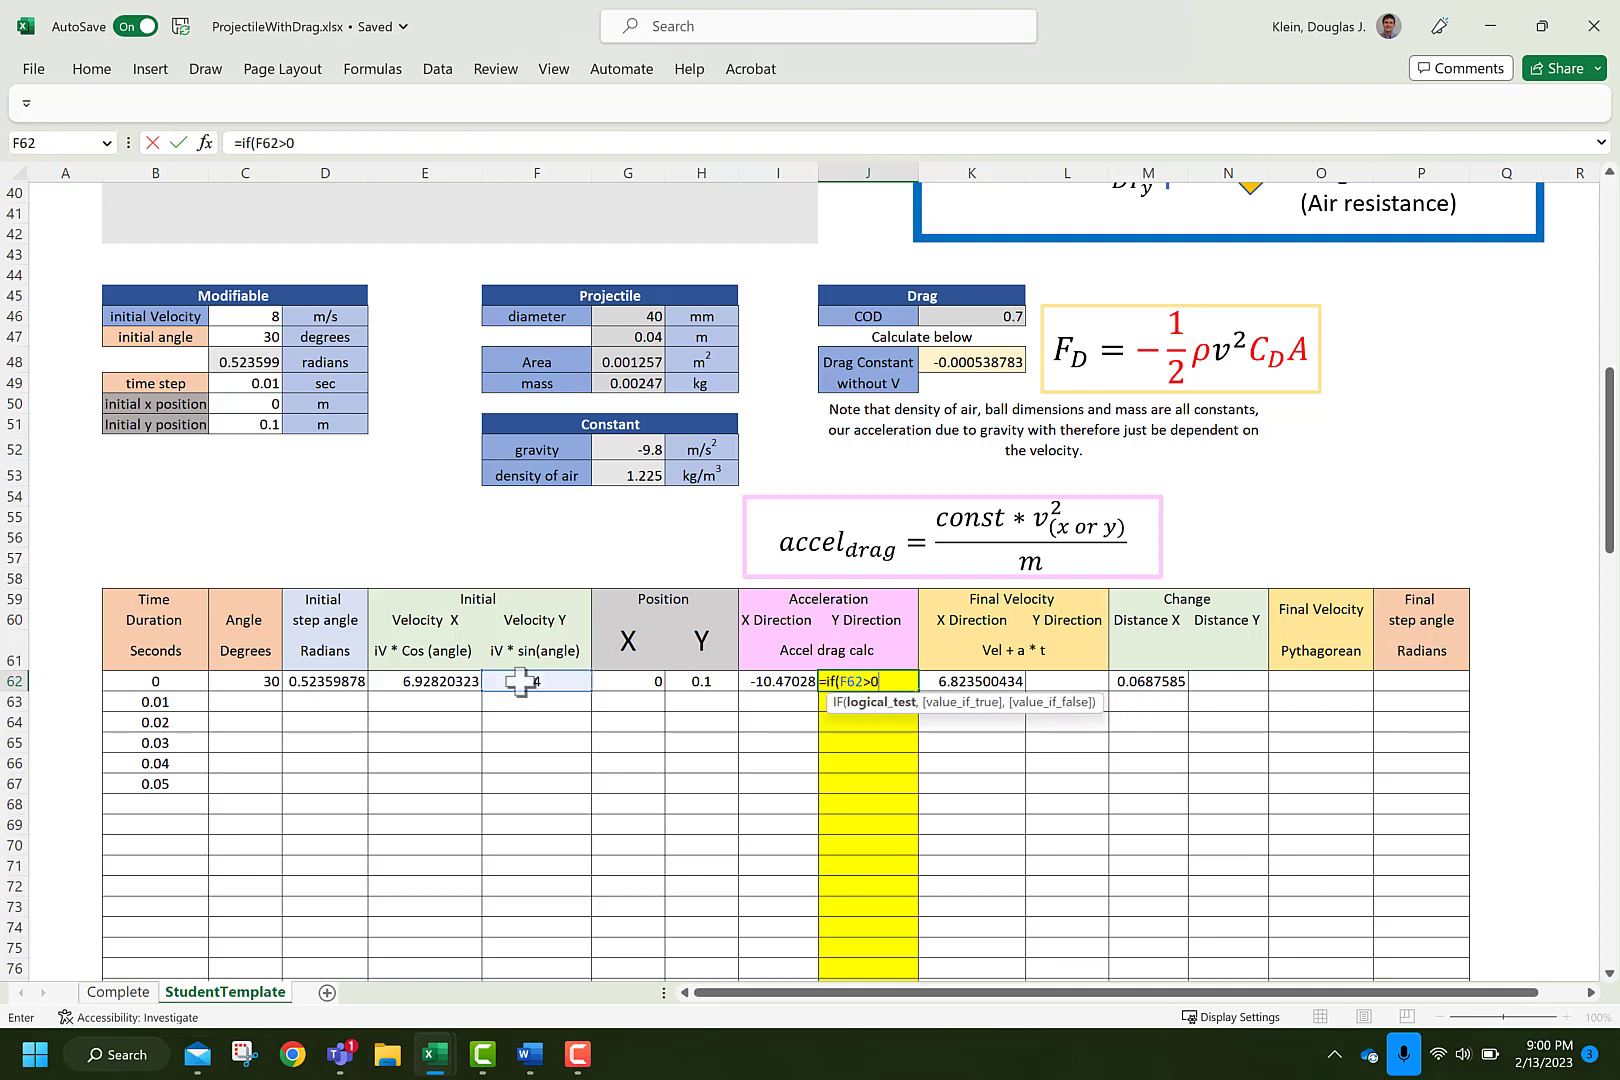
{"action": "type", "text": "0,"}
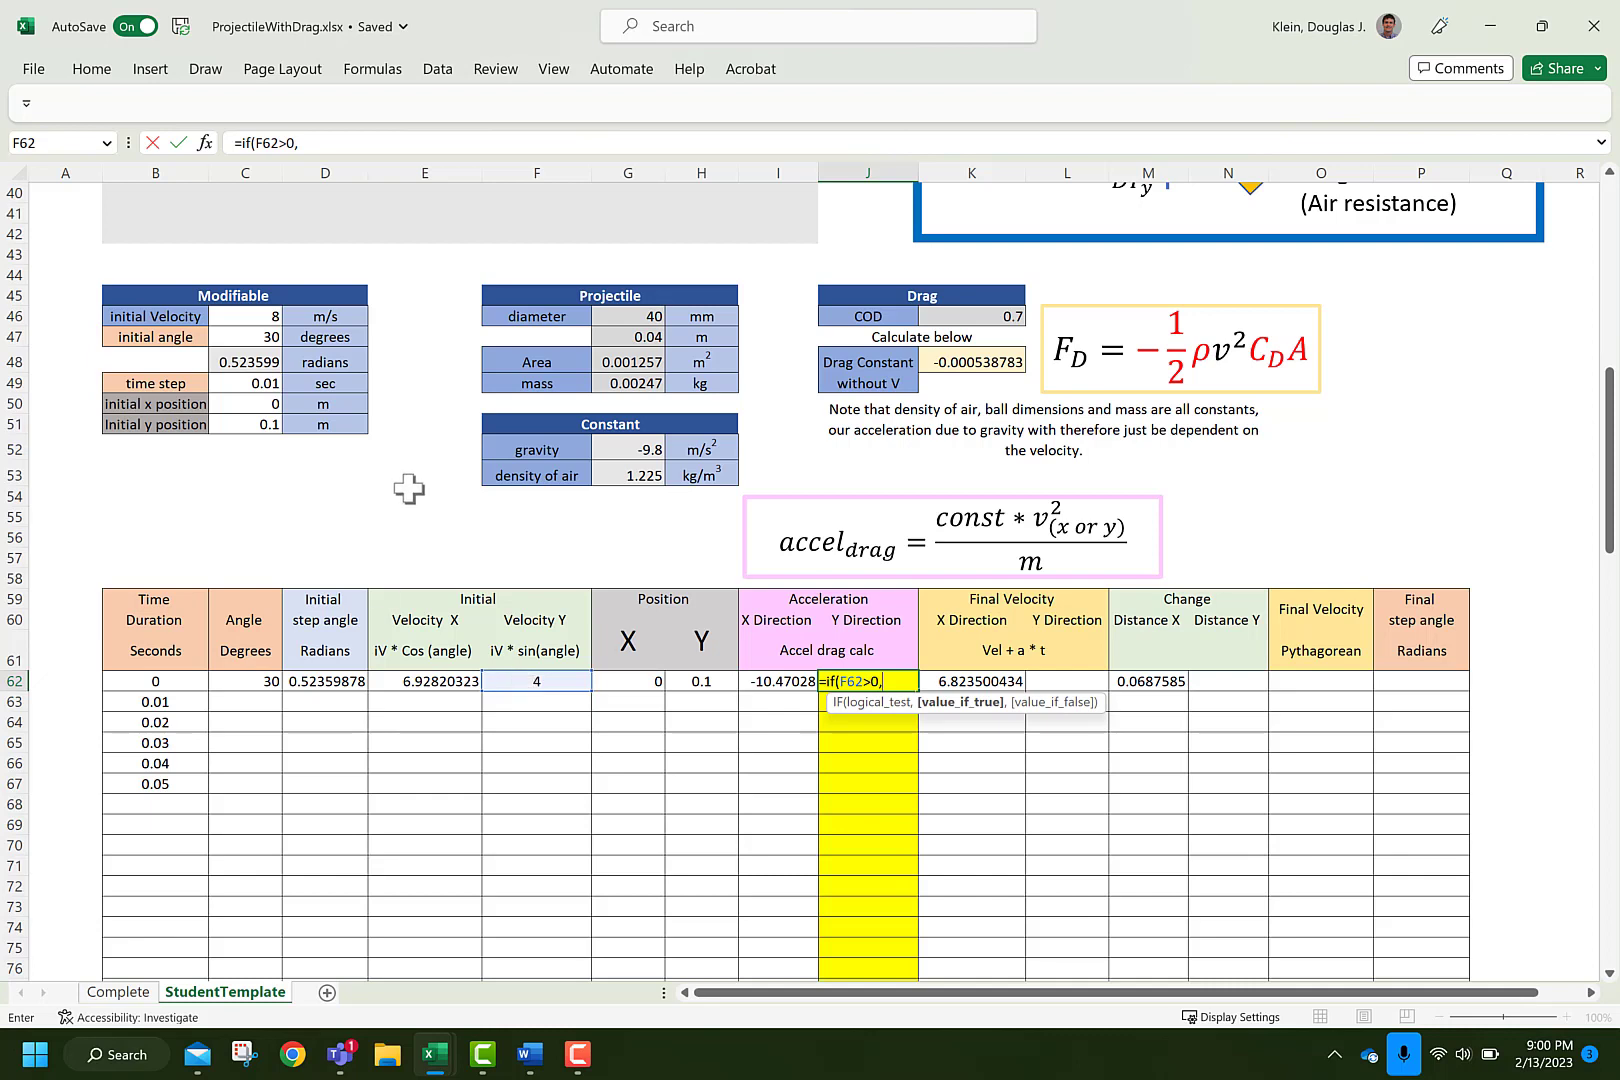
Enter the IF's true result in J62 as $G$52+$K$48*F62^2/$G$49, with absolute gravity, drag constant and mass references
{"action": "left_click", "coordinate": [634, 449]}
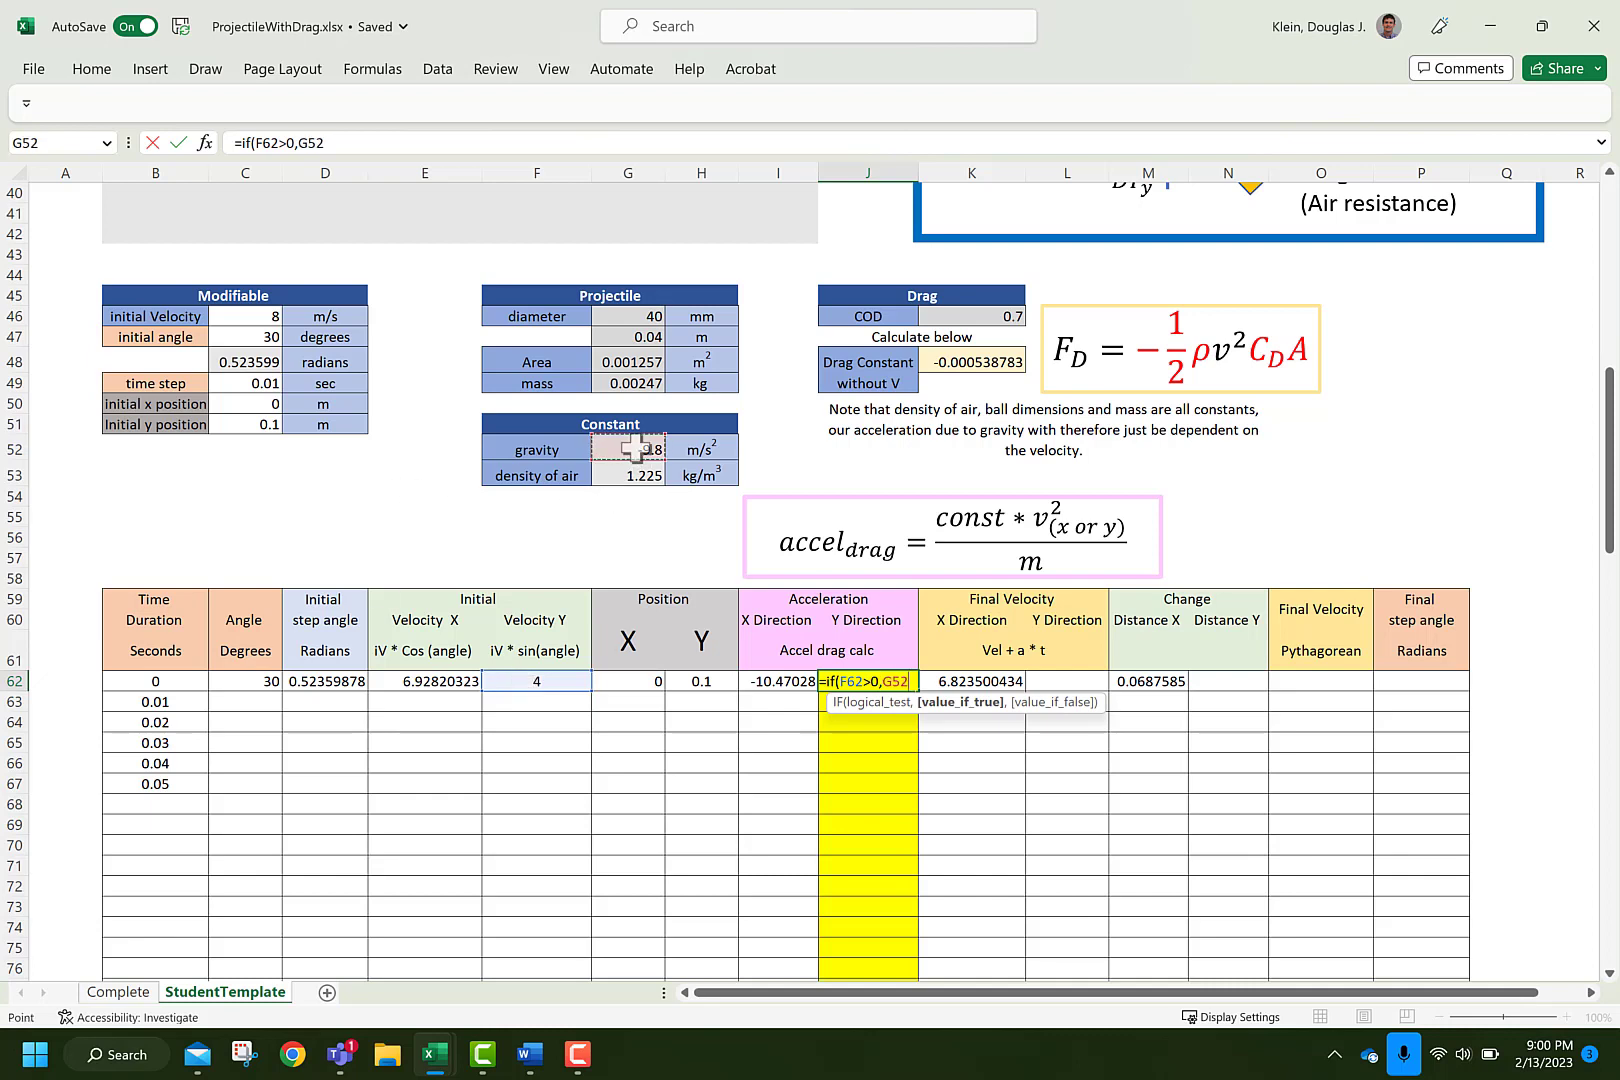
{"action": "key", "text": "F4"}
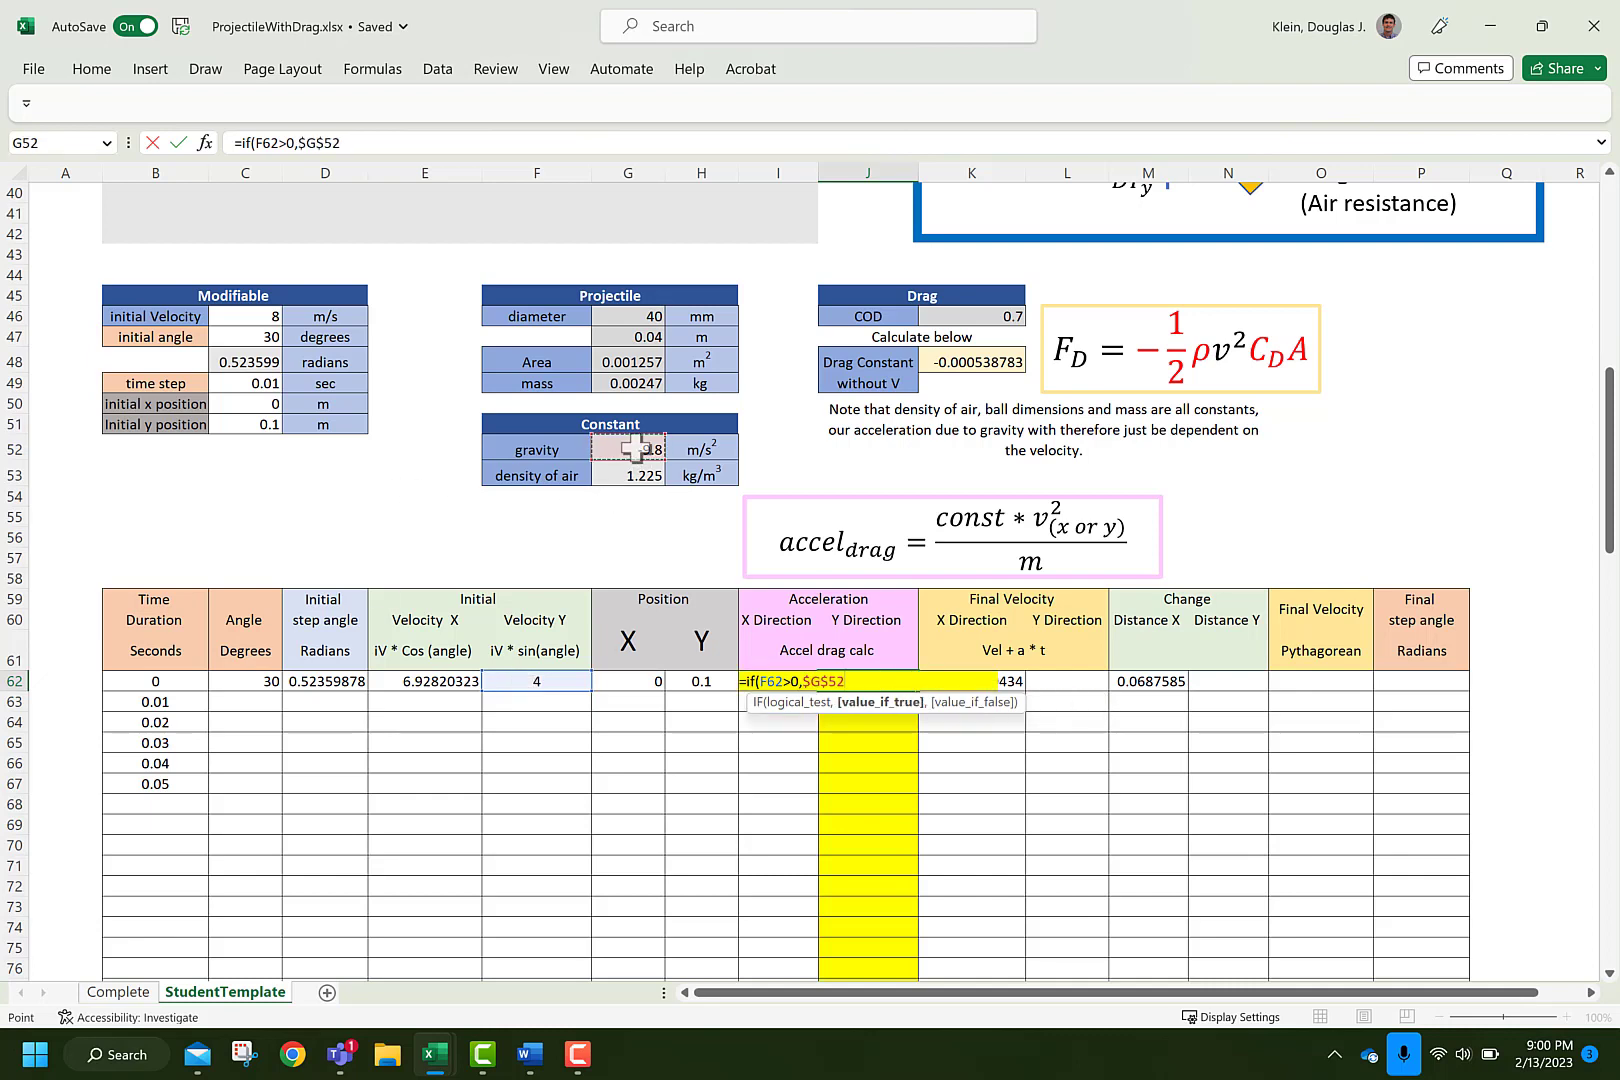
{"action": "type", "text": "+"}
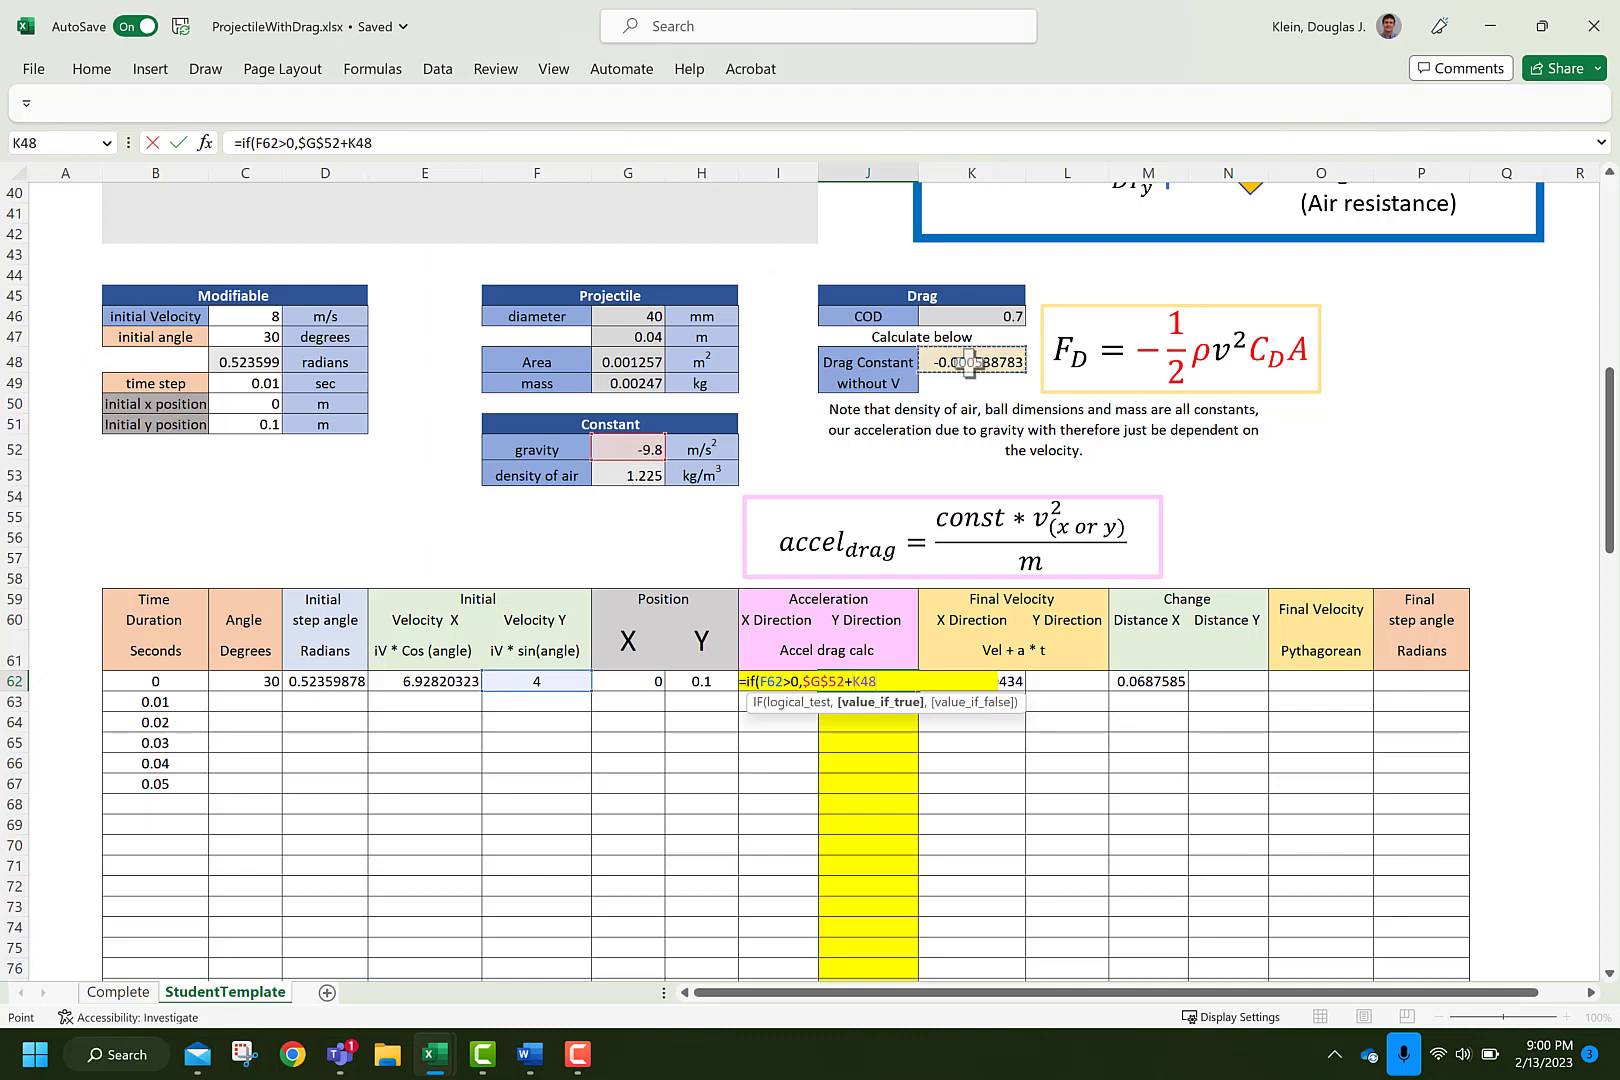
{"action": "key", "text": "F4"}
{"action": "type", "text": "*("}
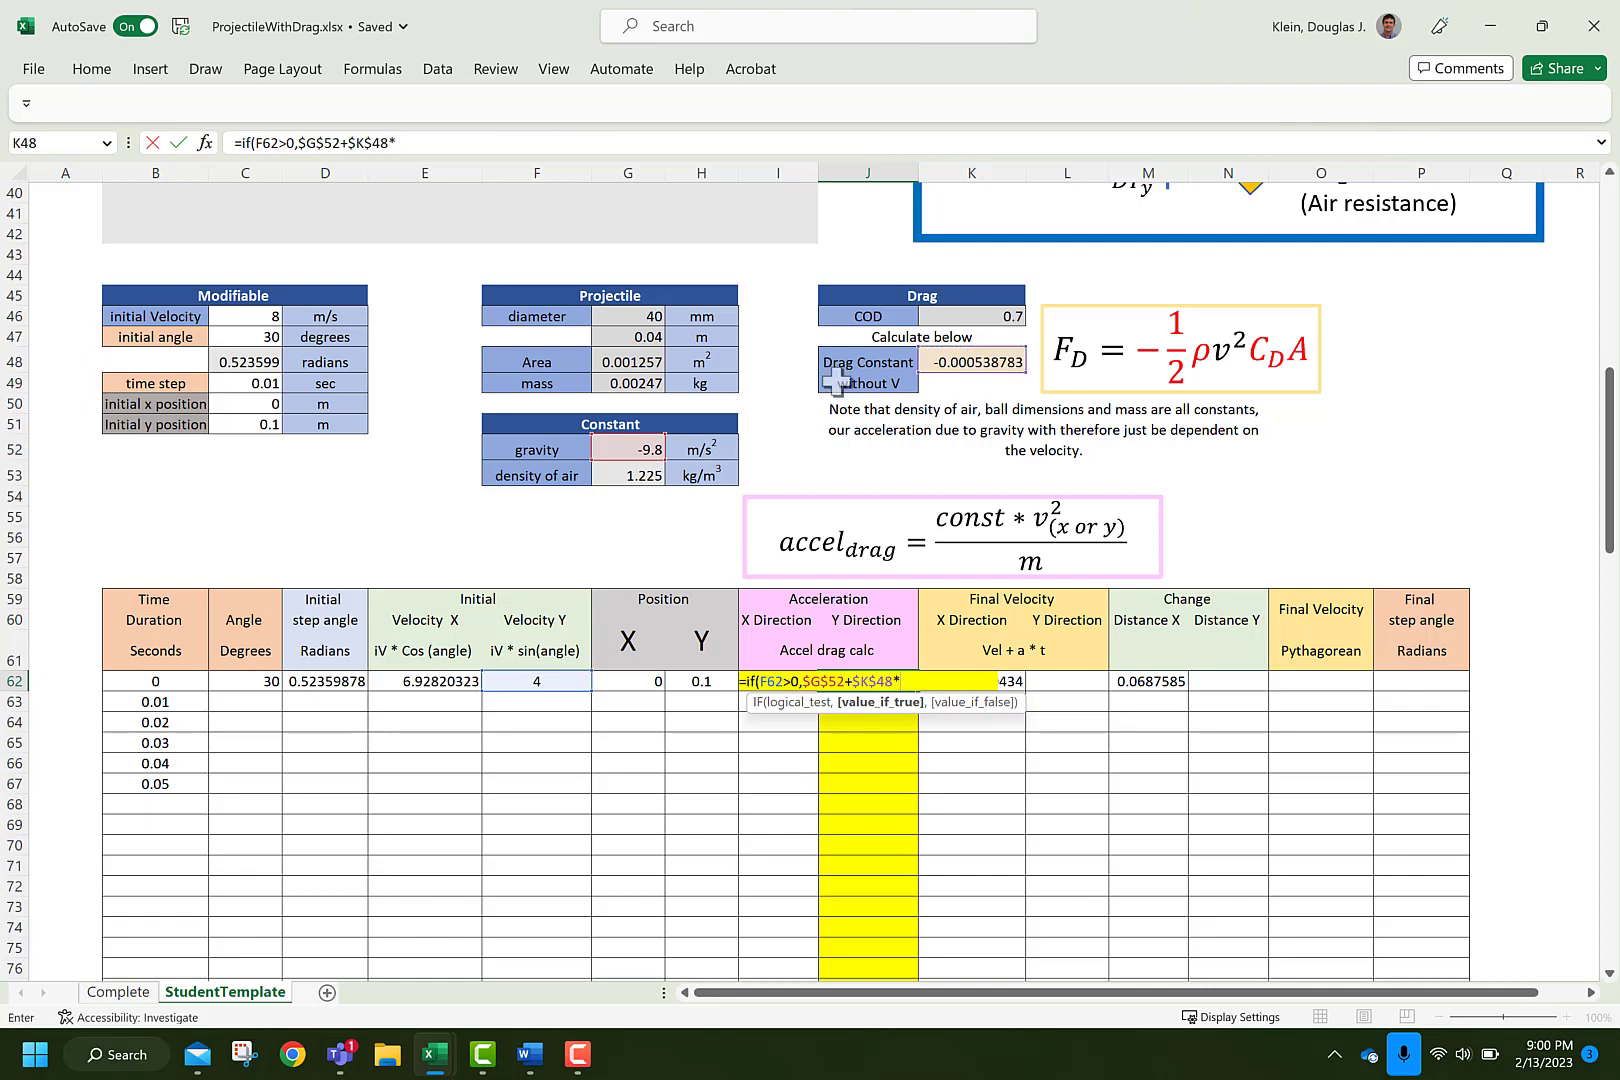
{"action": "left_click", "coordinate": [543, 680]}
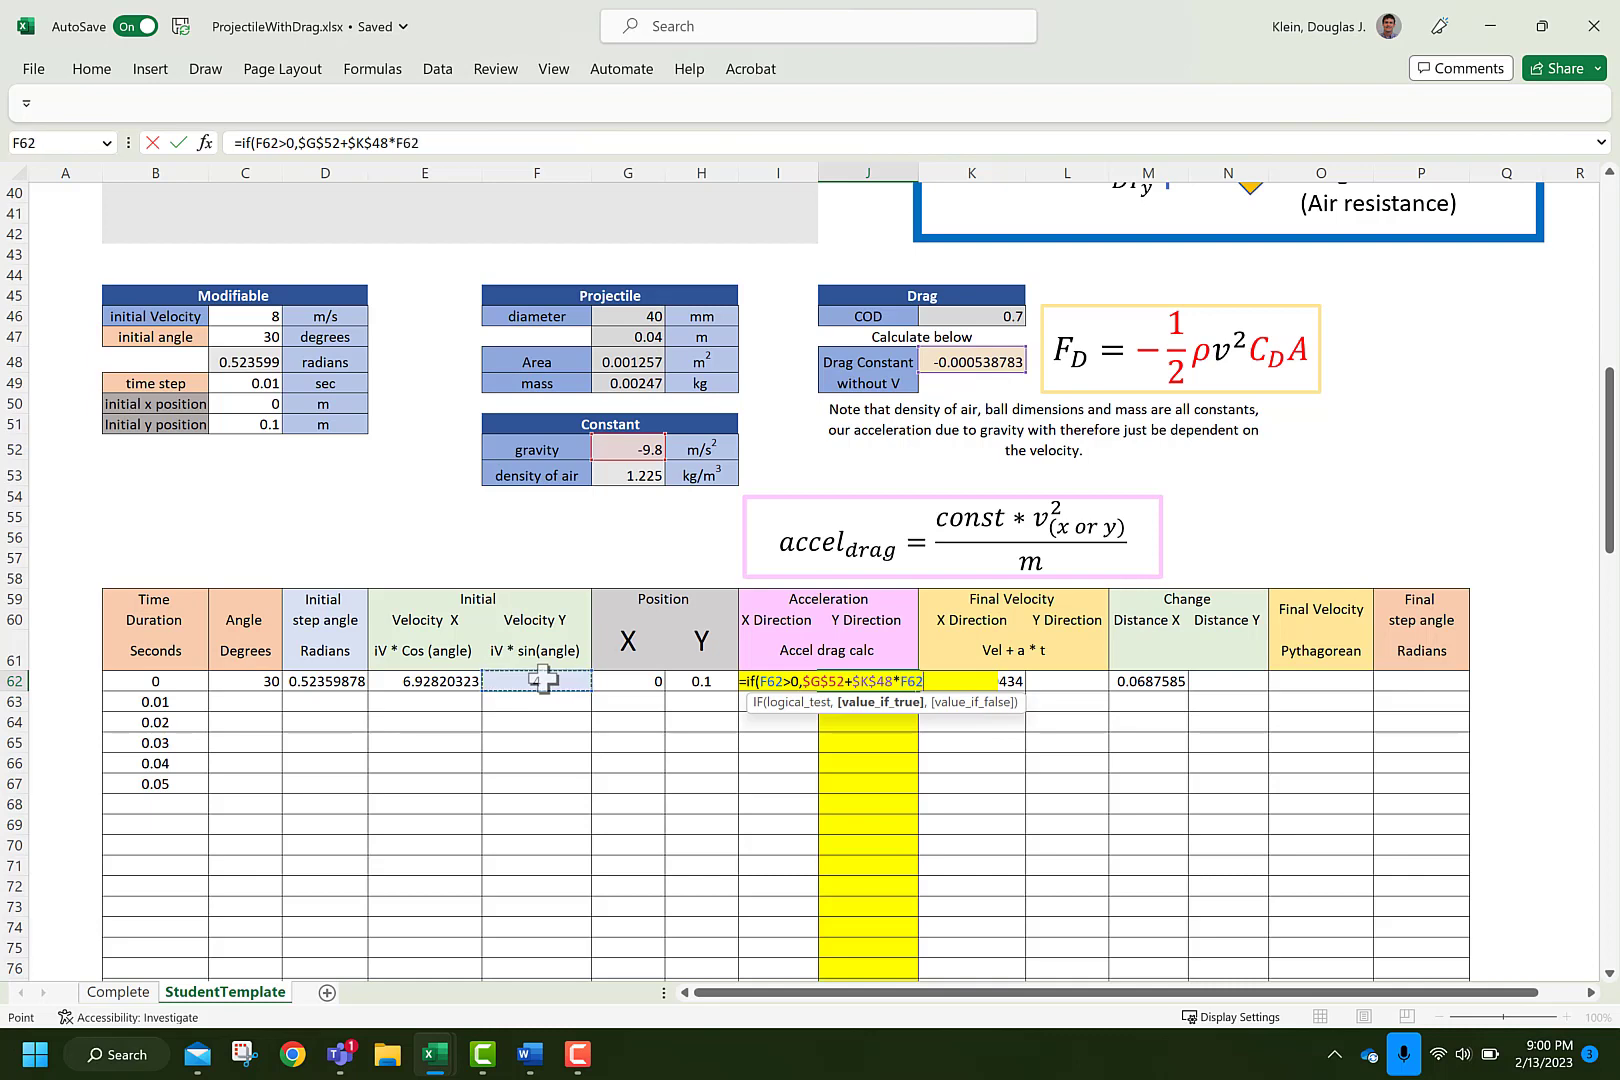
{"action": "type", "text": "^2/"}
{"action": "left_click", "coordinate": [638, 384]}
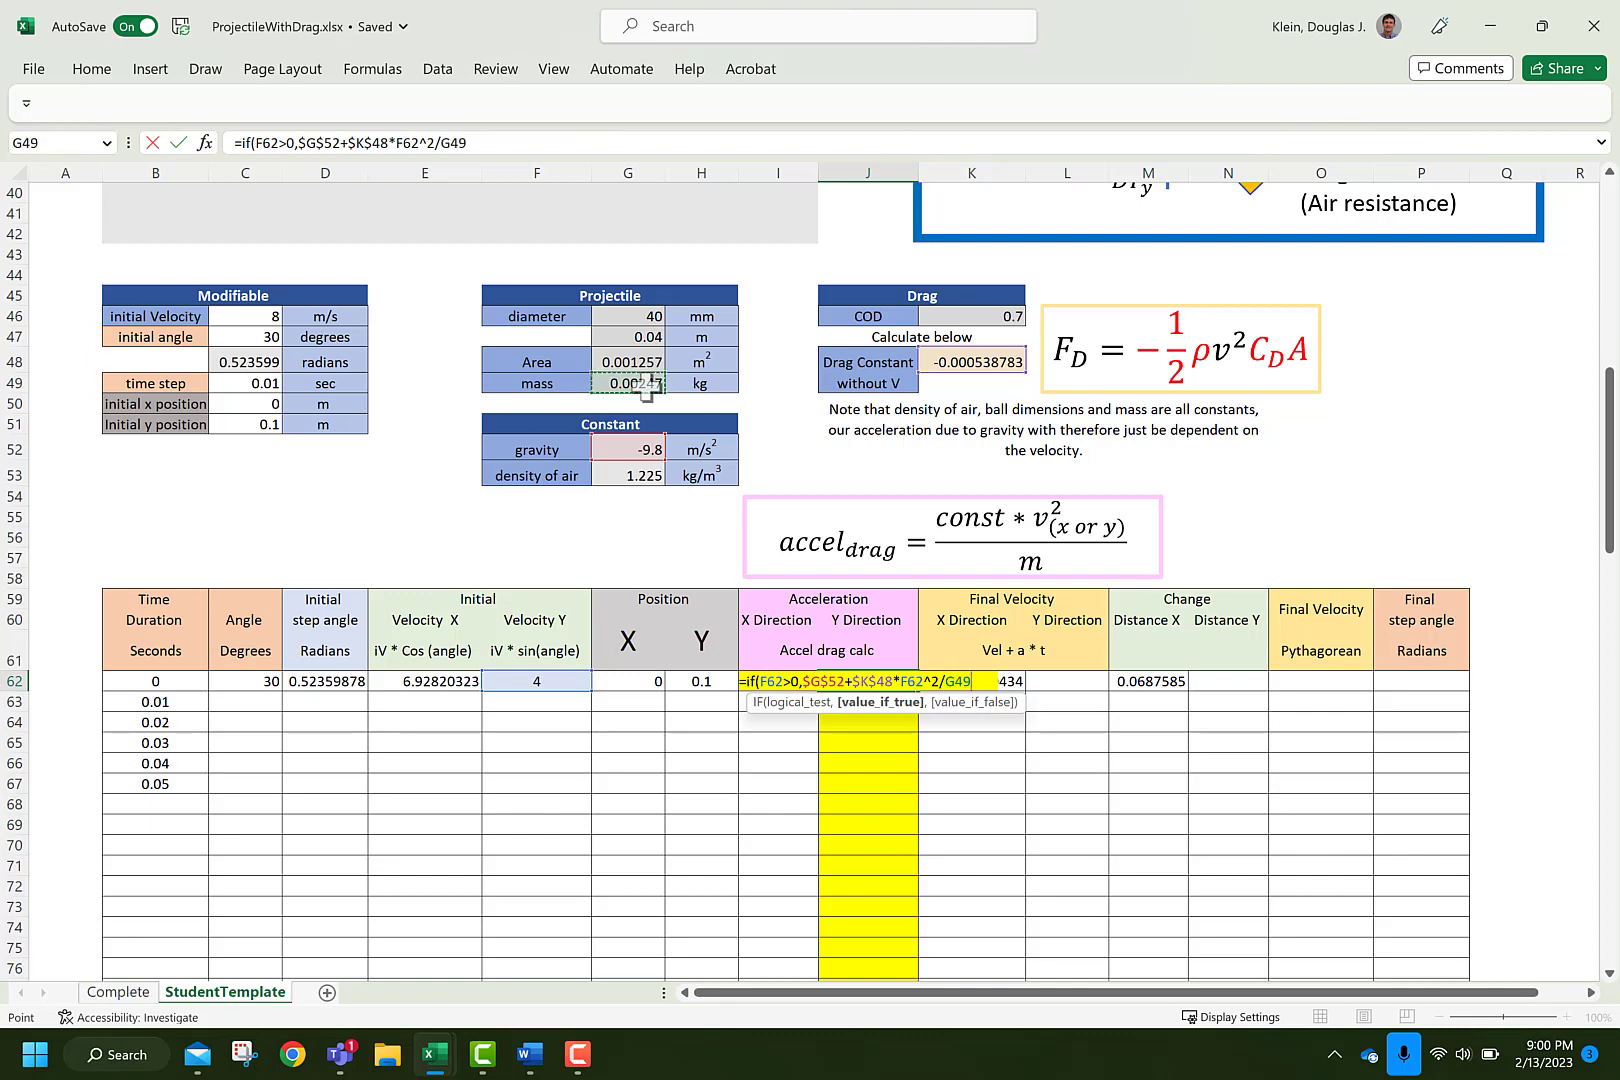
{"action": "key", "text": "F4"}
{"action": "type", "text": ","}
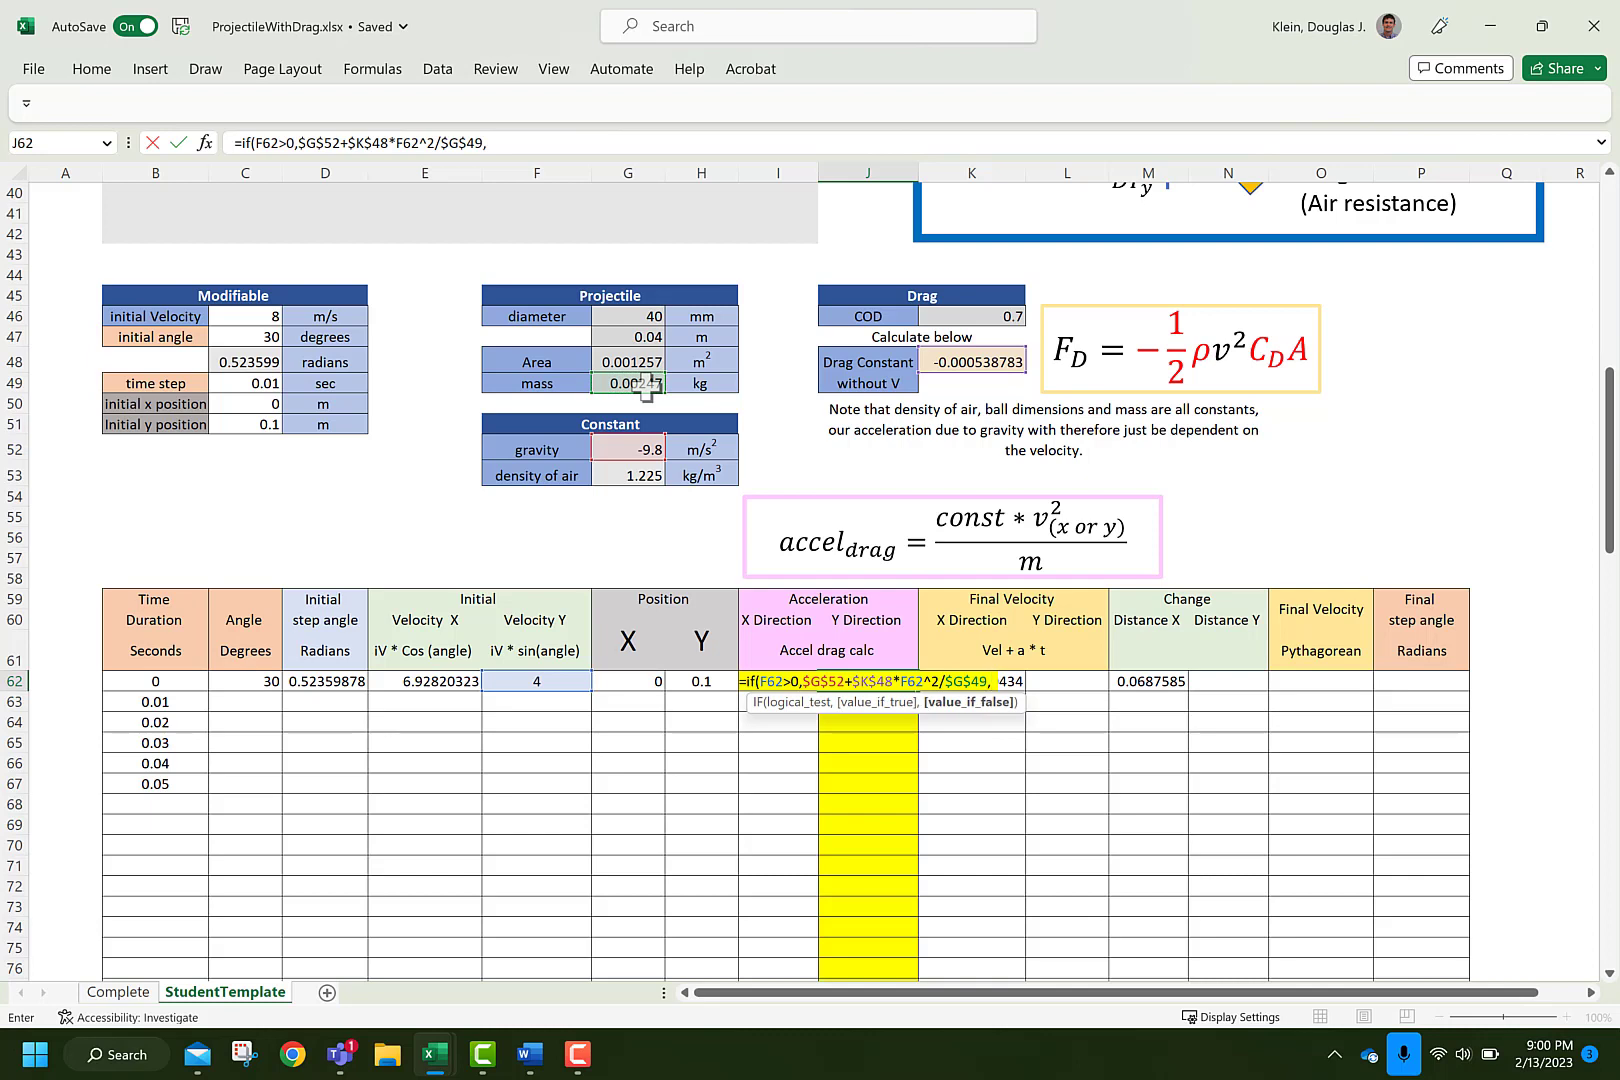
Complete the J62 formula with the false result $G$52-K48*F62^2/$G$49, subtracting the drag term from gravity
{"action": "left_click", "coordinate": [640, 452]}
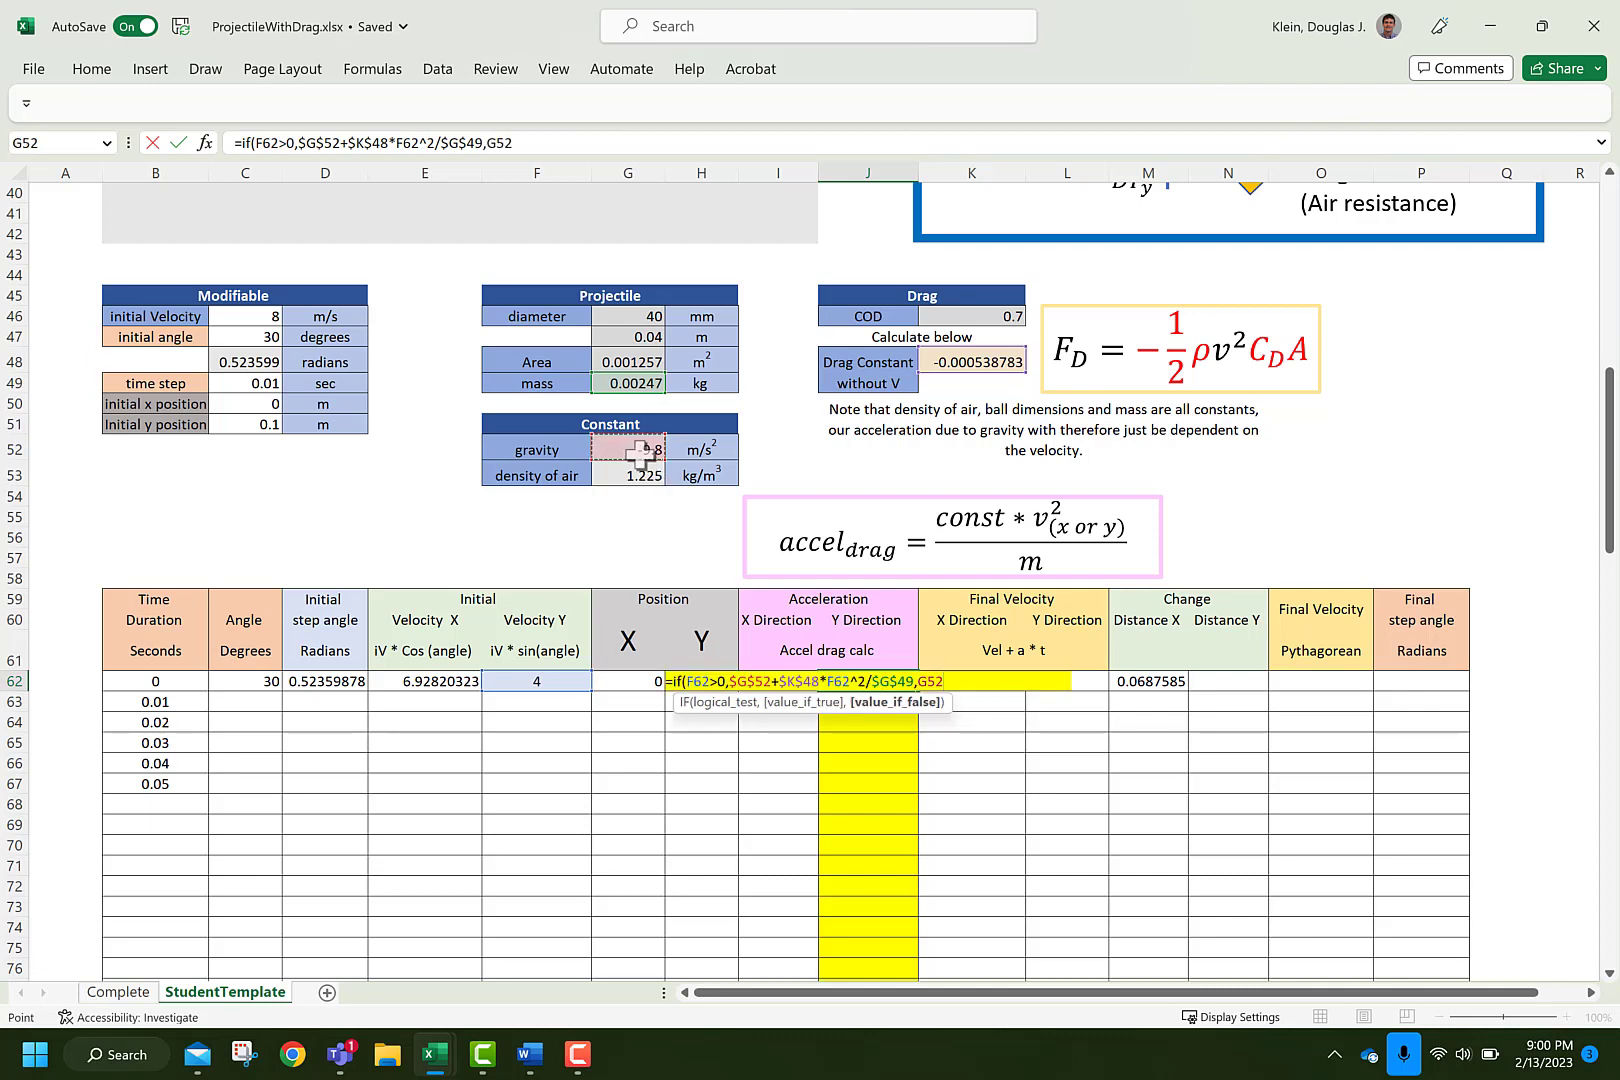
{"action": "key", "text": "F4"}
{"action": "type", "text": "-"}
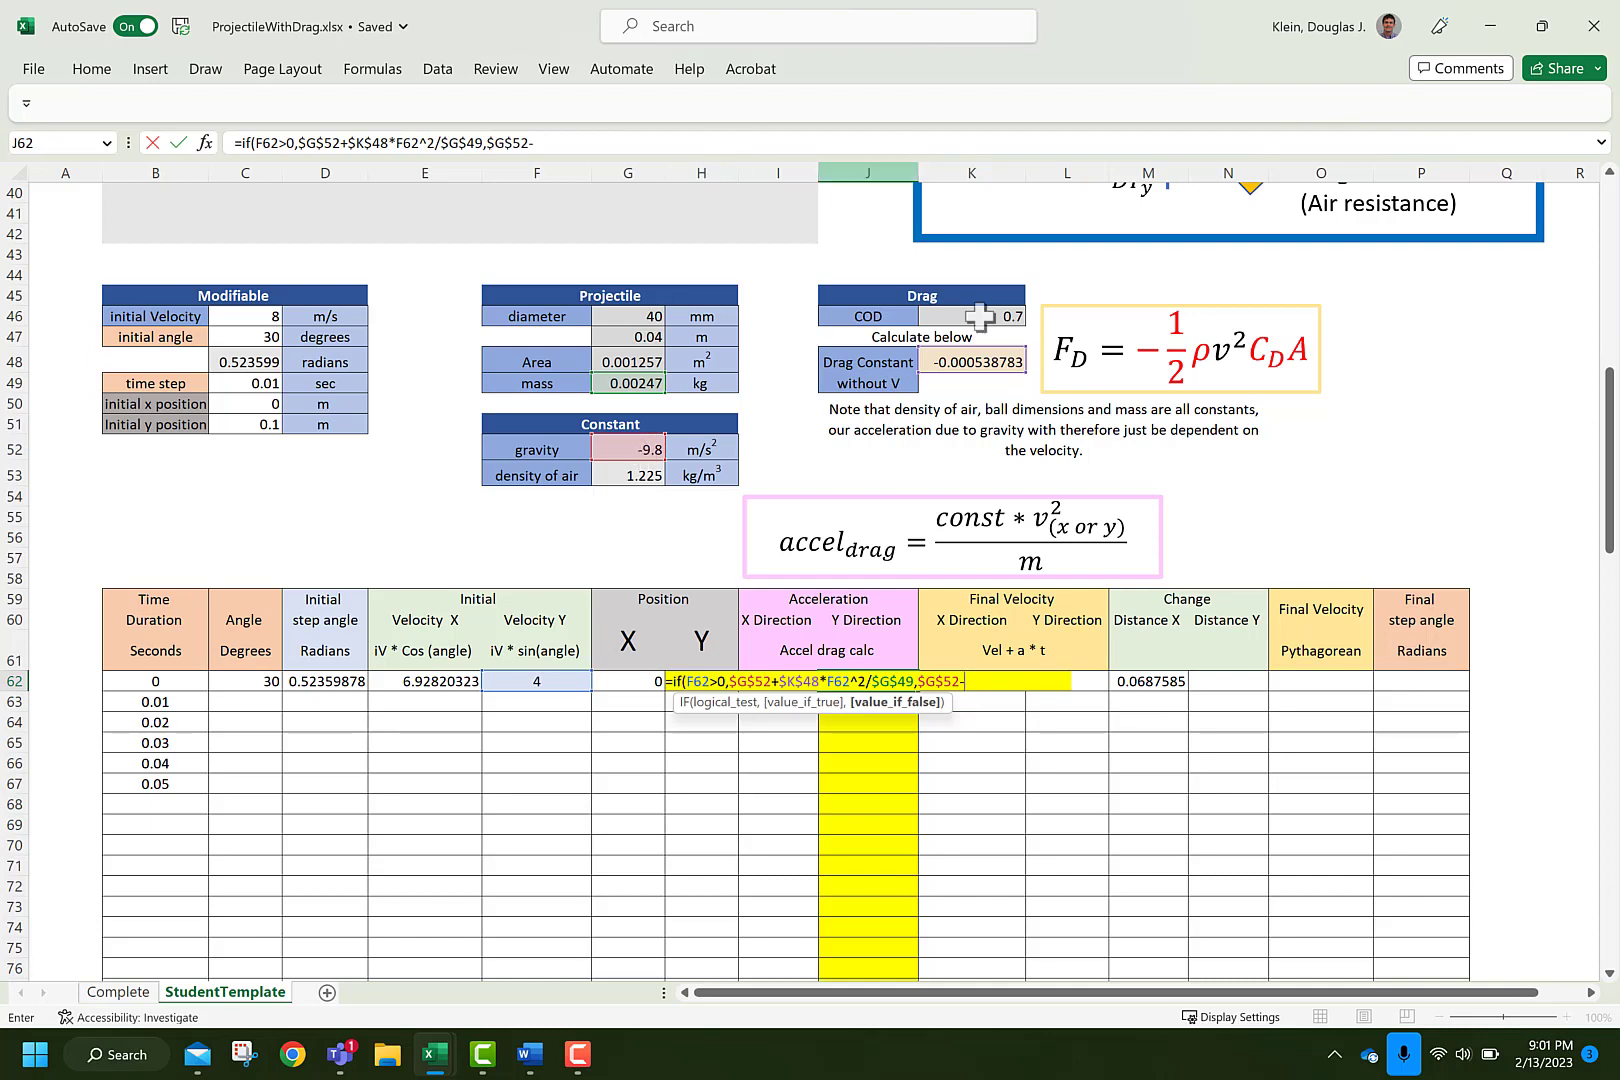
{"action": "left_click", "coordinate": [1003, 362]}
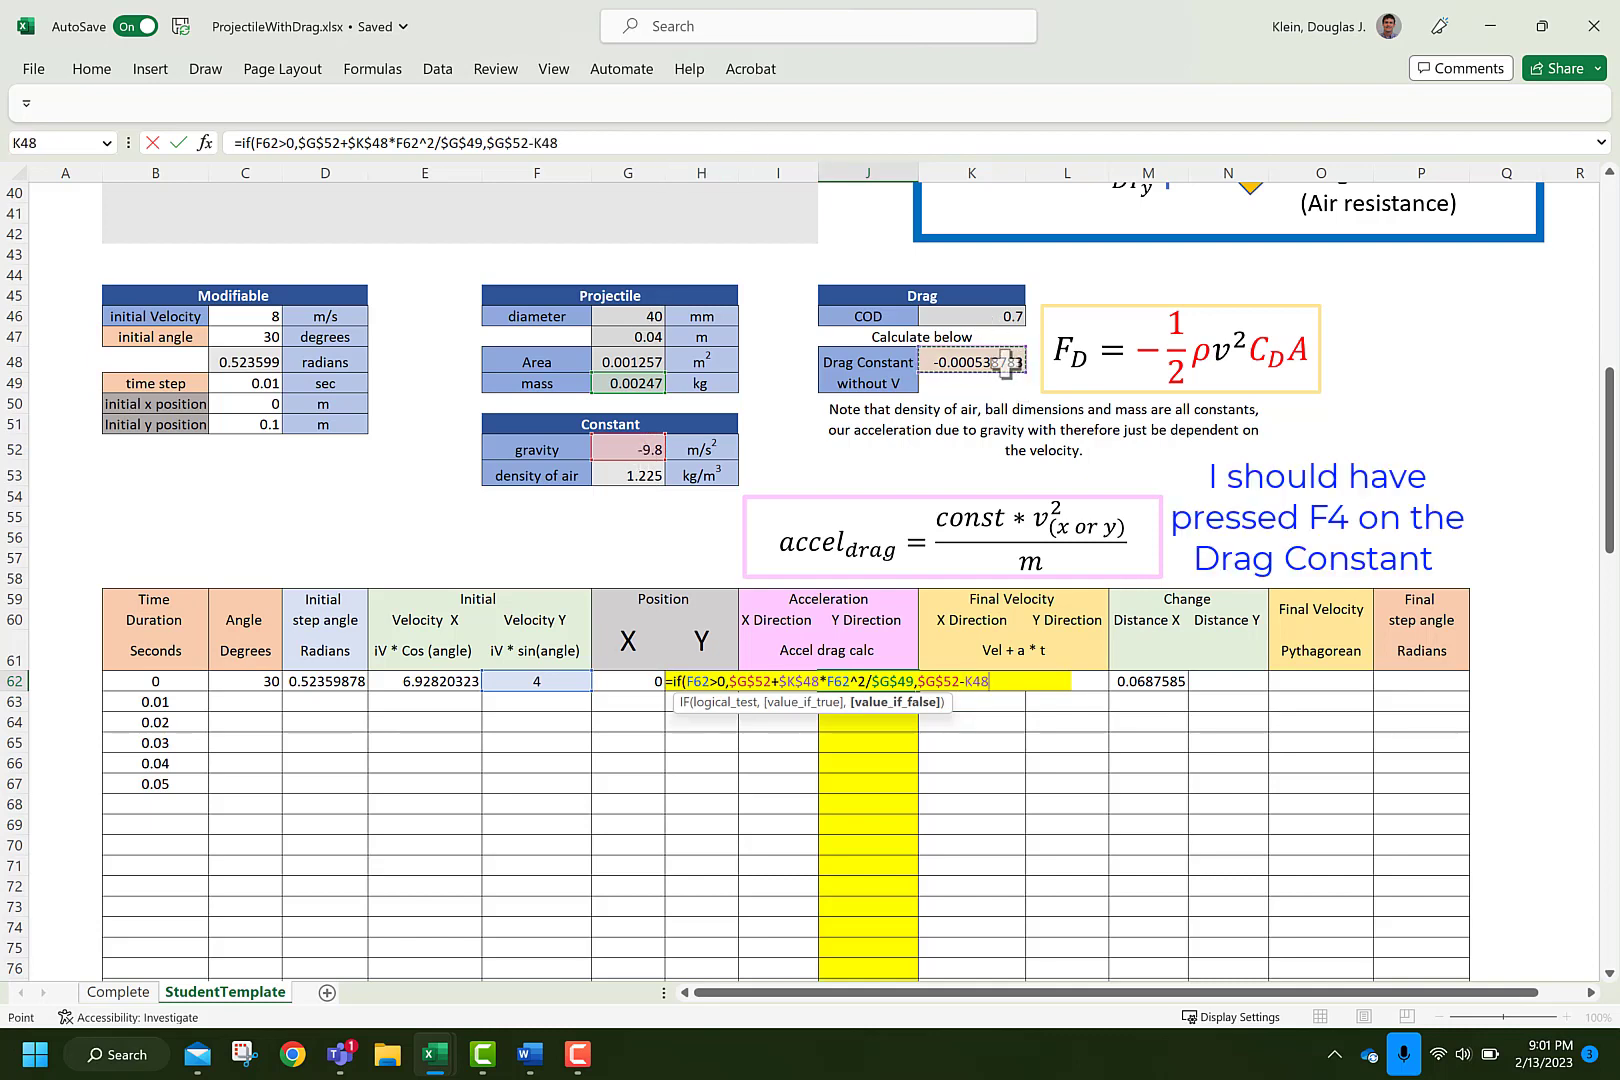
{"action": "type", "text": "*"}
{"action": "left_click", "coordinate": [535, 684]}
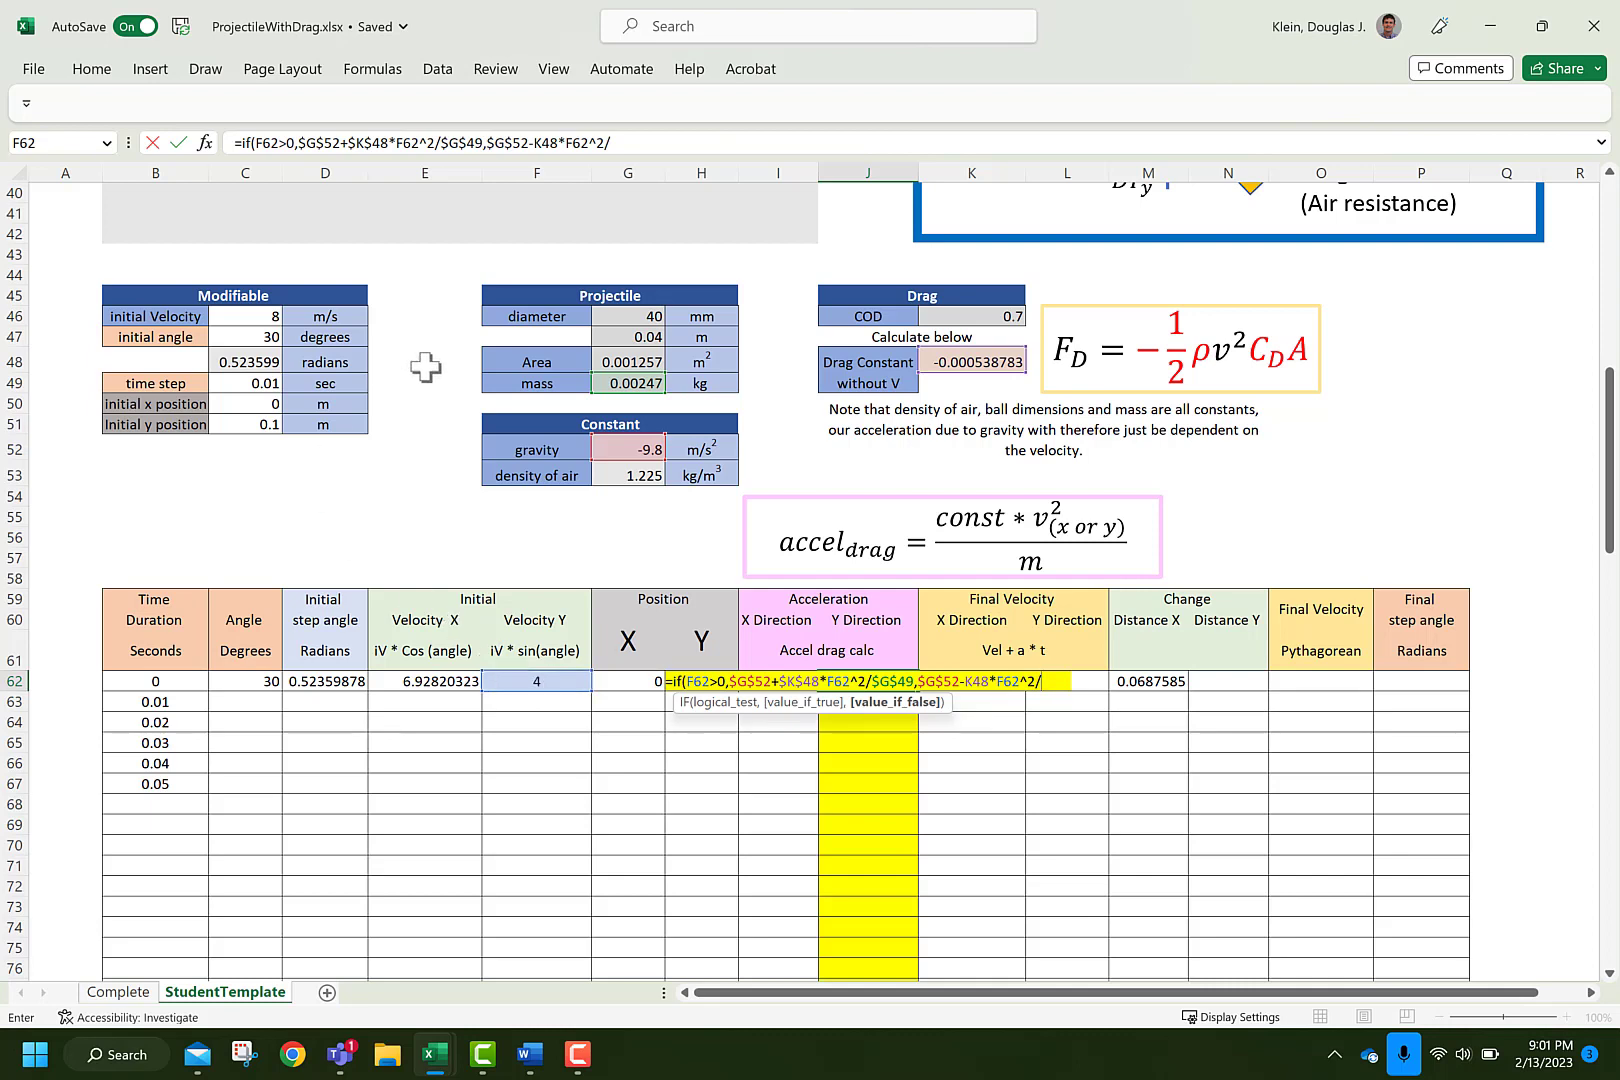
{"action": "left_click", "coordinate": [640, 390]}
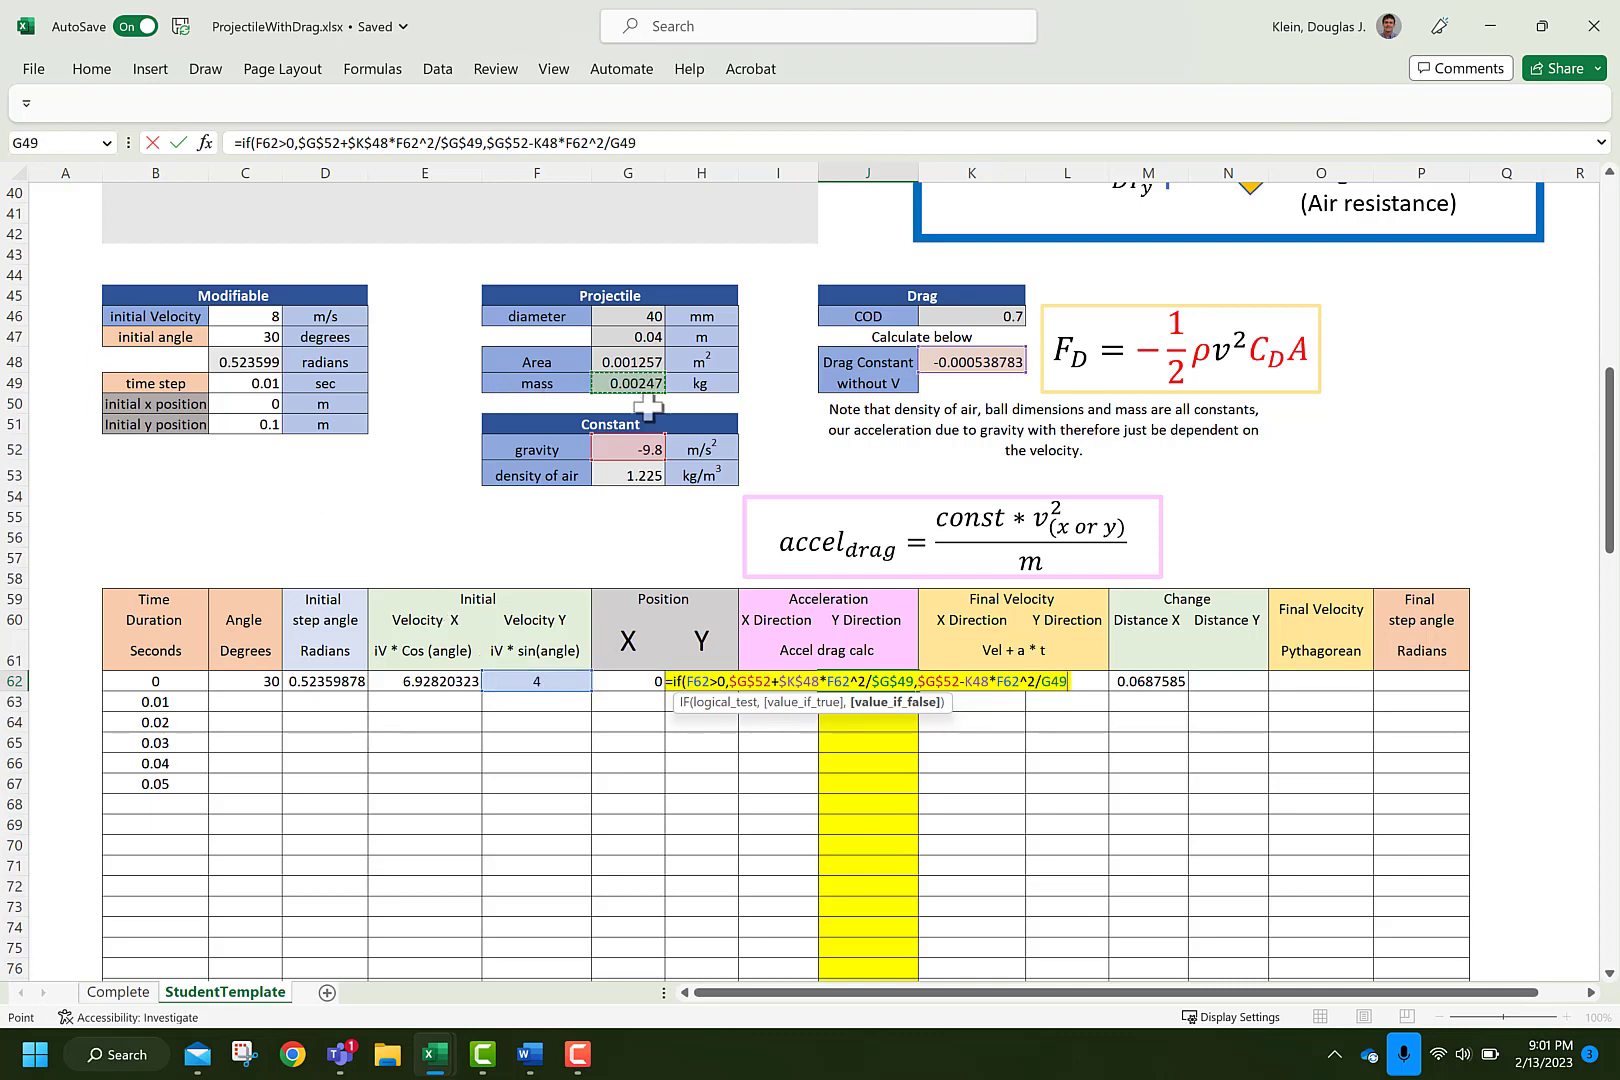
{"action": "key", "text": "F4"}
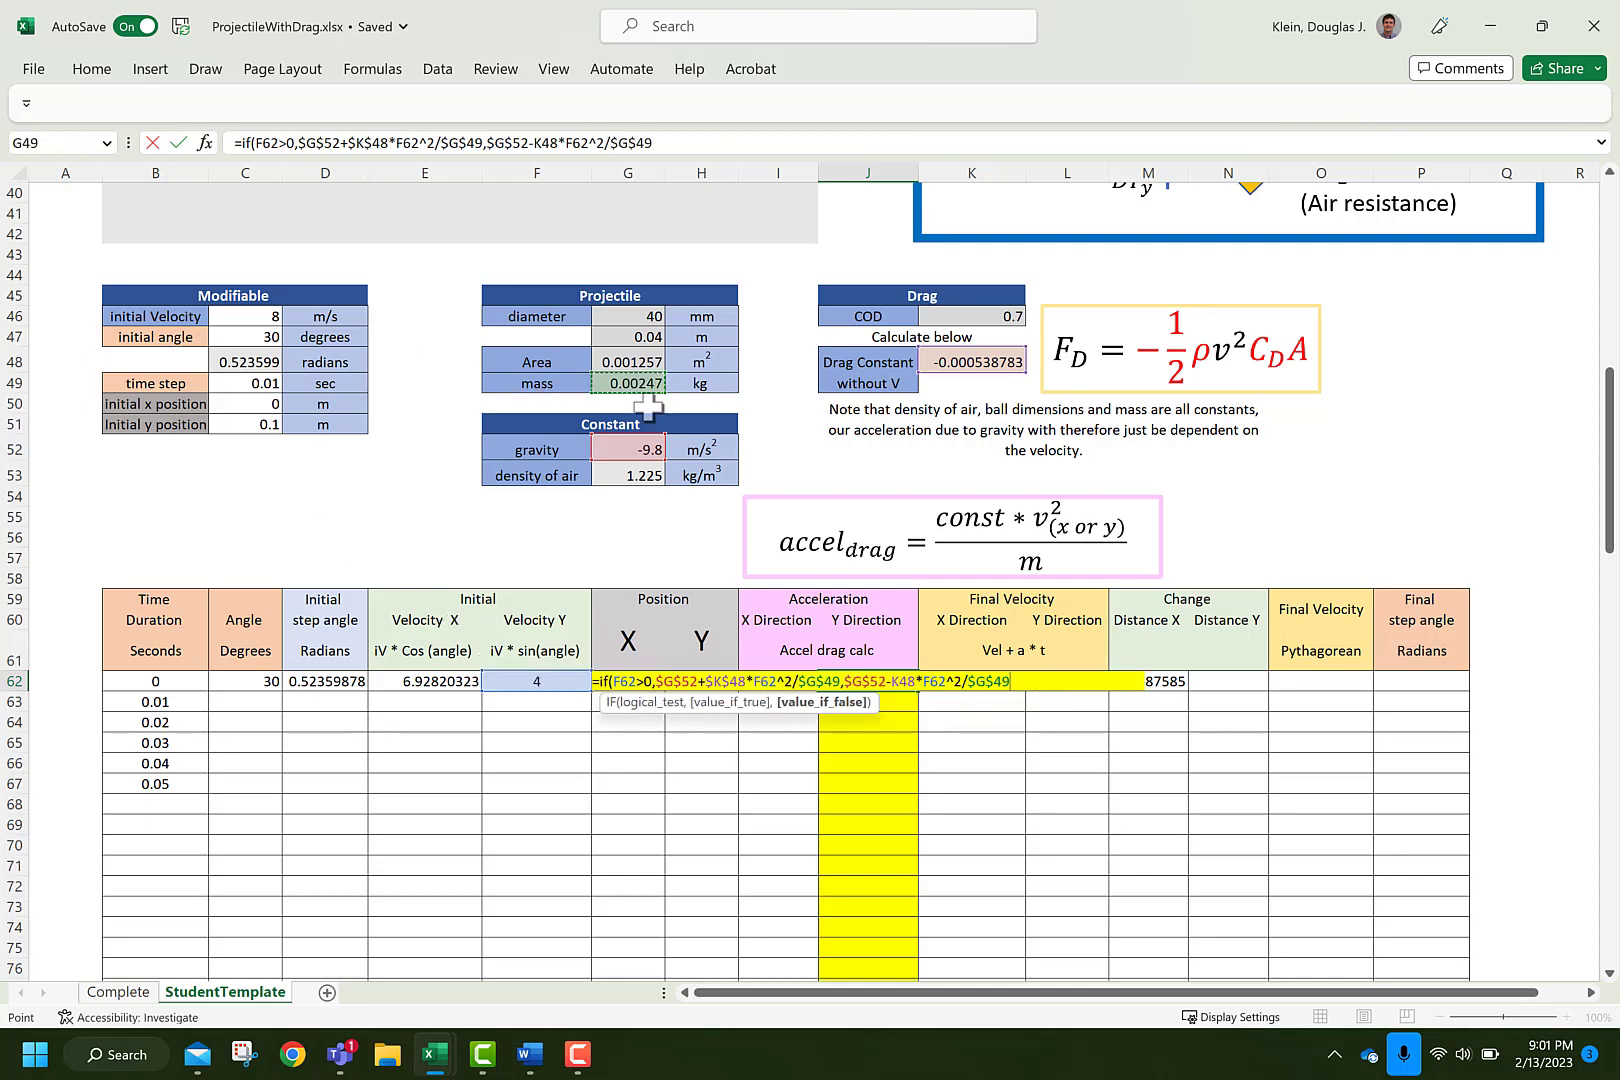
{"action": "key", "text": "Return"}
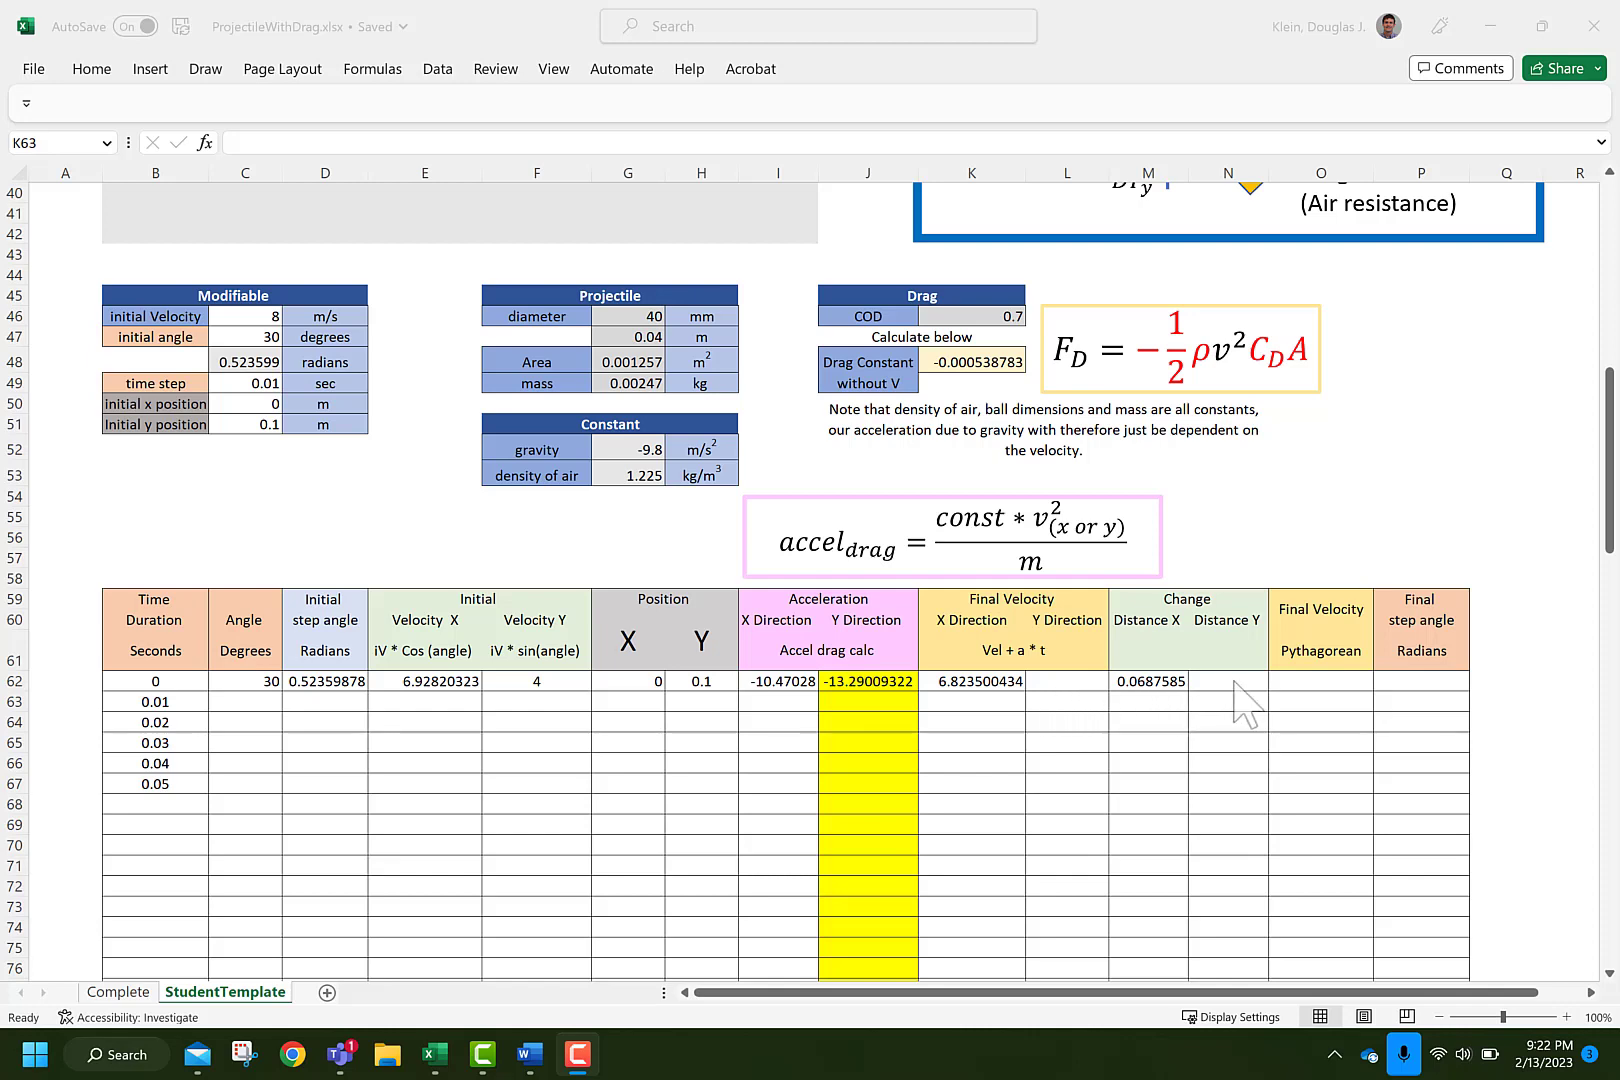
Calculate the Y-direction final velocity in L62 with =F62+(J62*$C$49), keeping the time step reference absolute
{"action": "left_click", "coordinate": [1066, 681]}
{"action": "left_click", "coordinate": [1066, 681]}
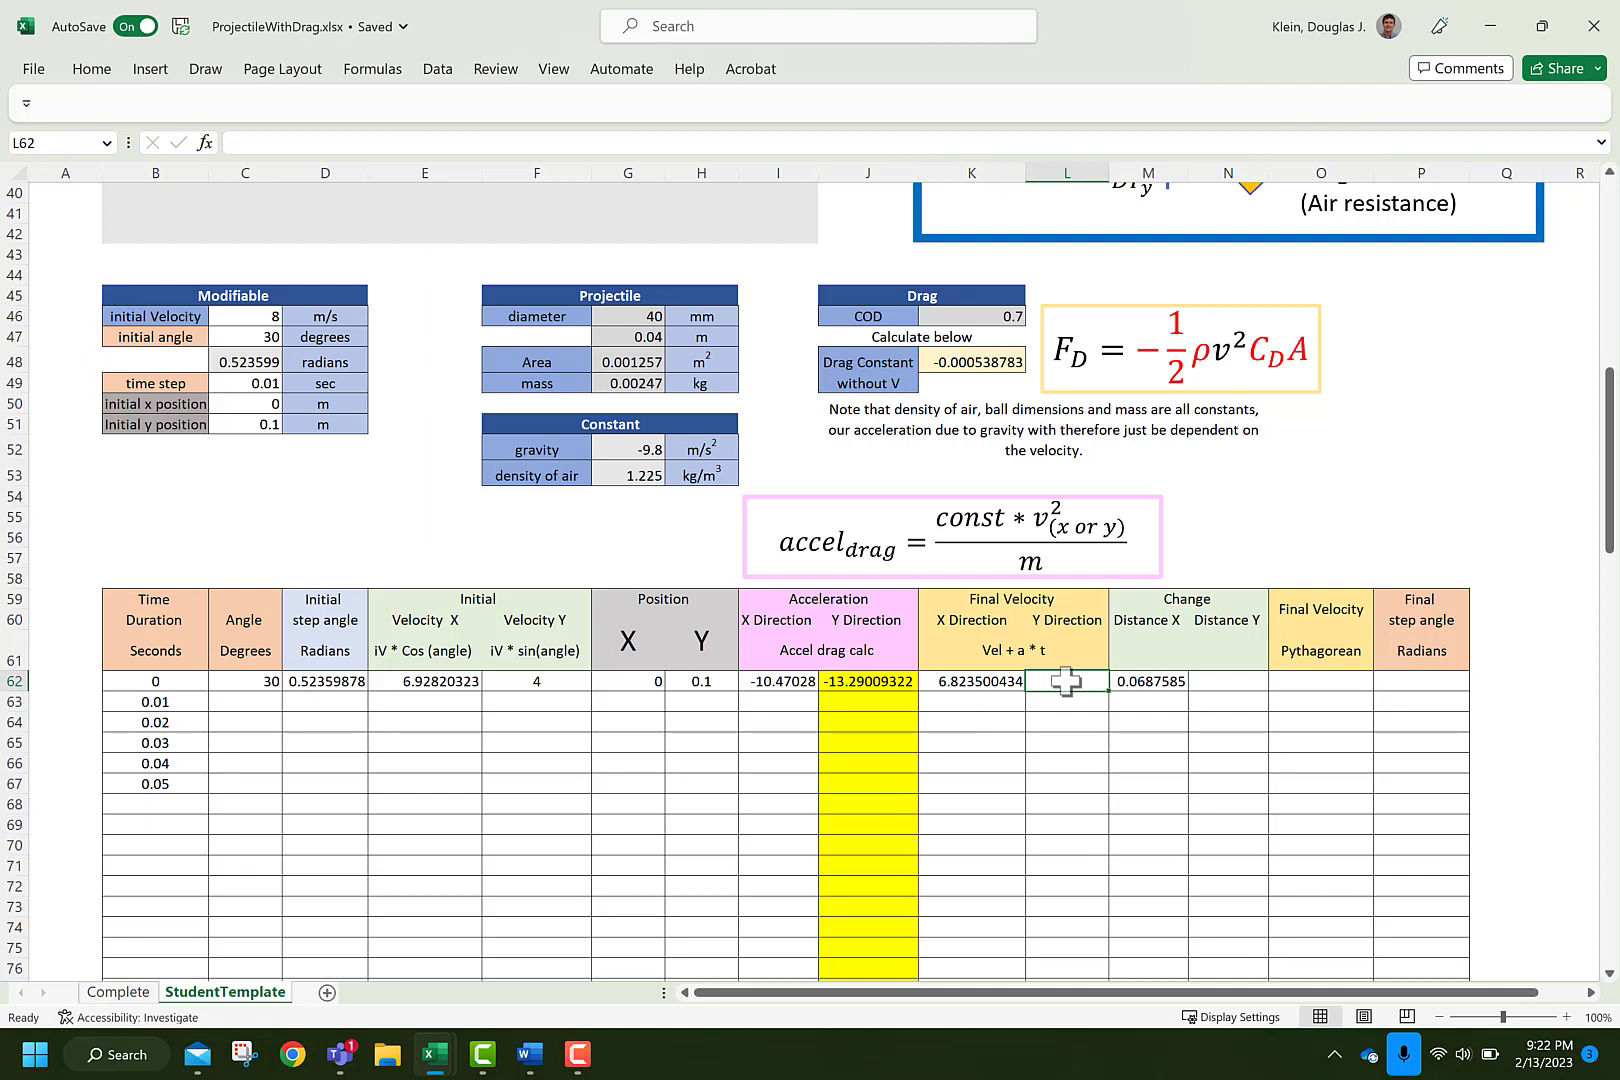
{"action": "type", "text": "="}
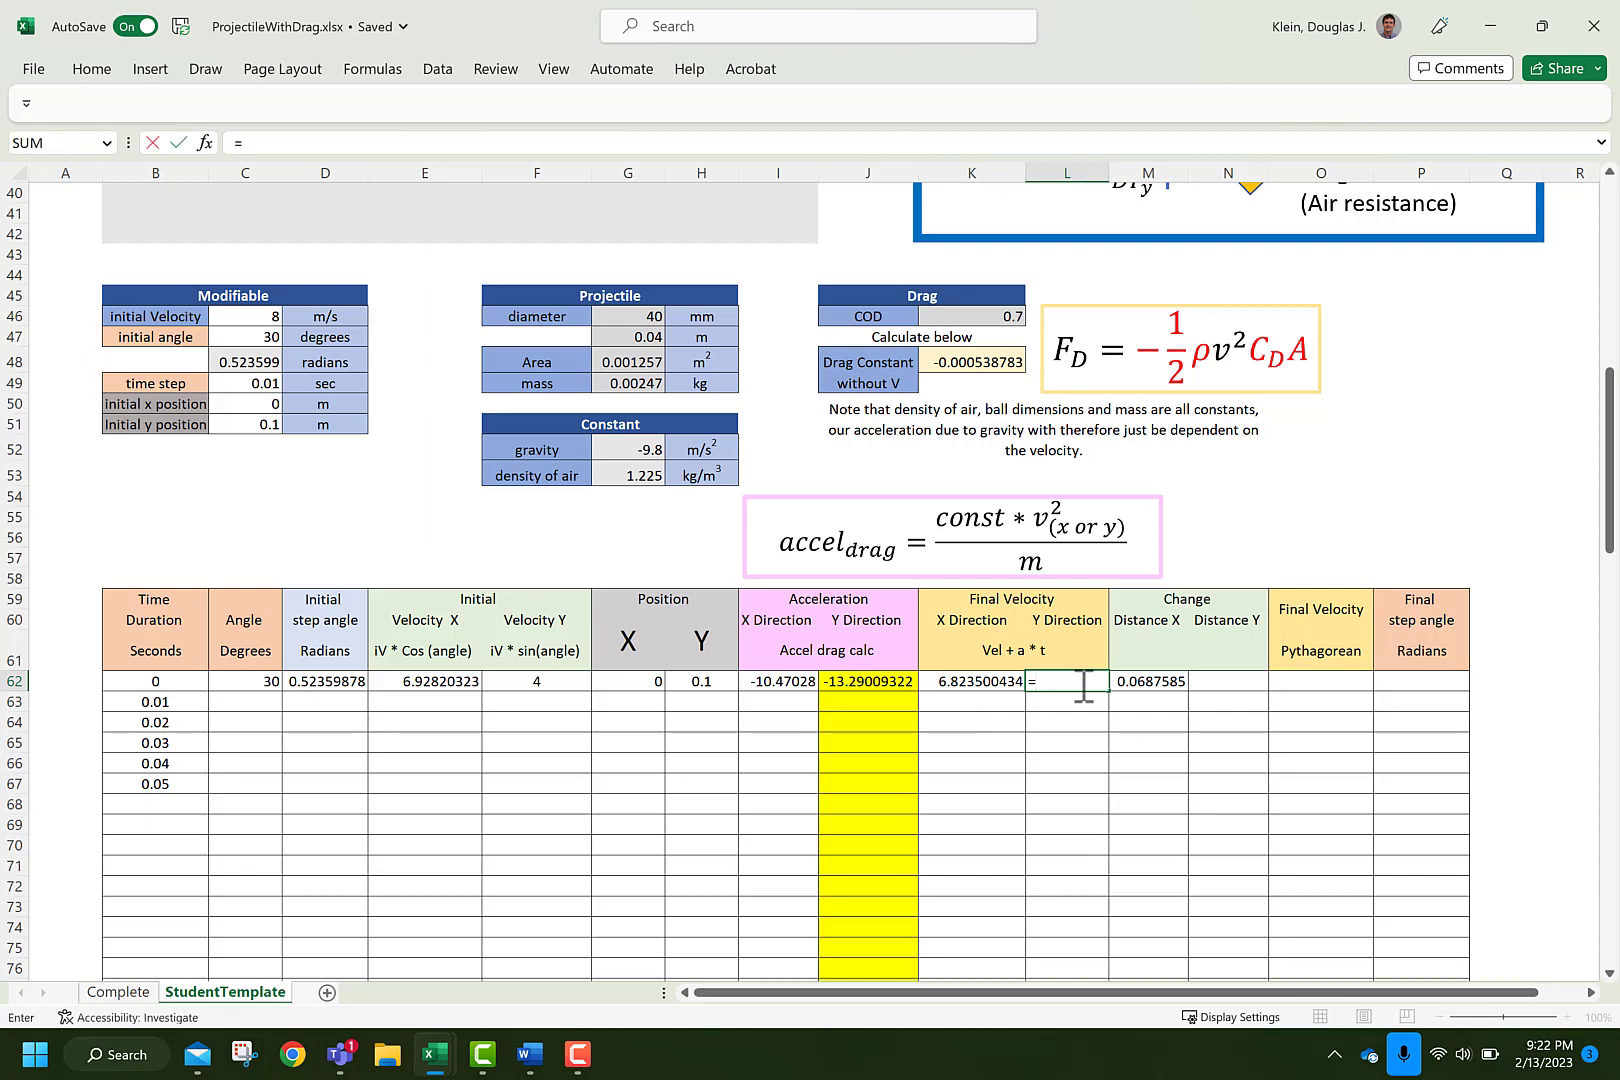
{"action": "left_click", "coordinate": [540, 680]}
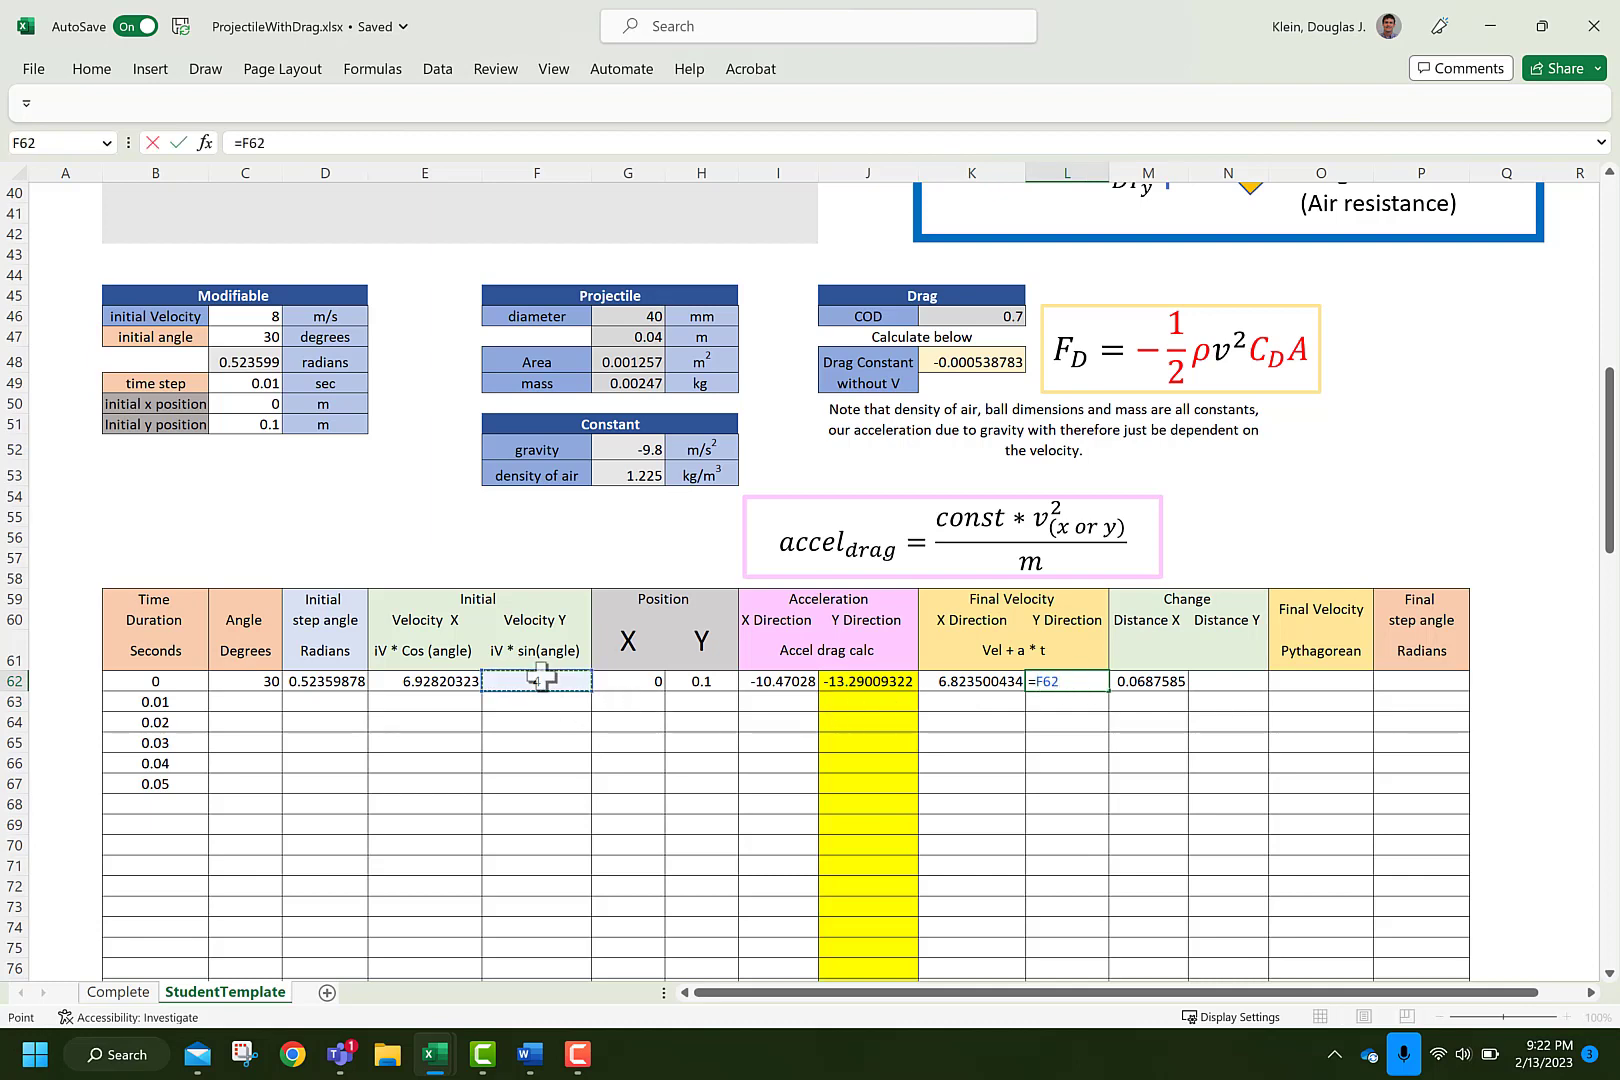
{"action": "type", "text": "+"}
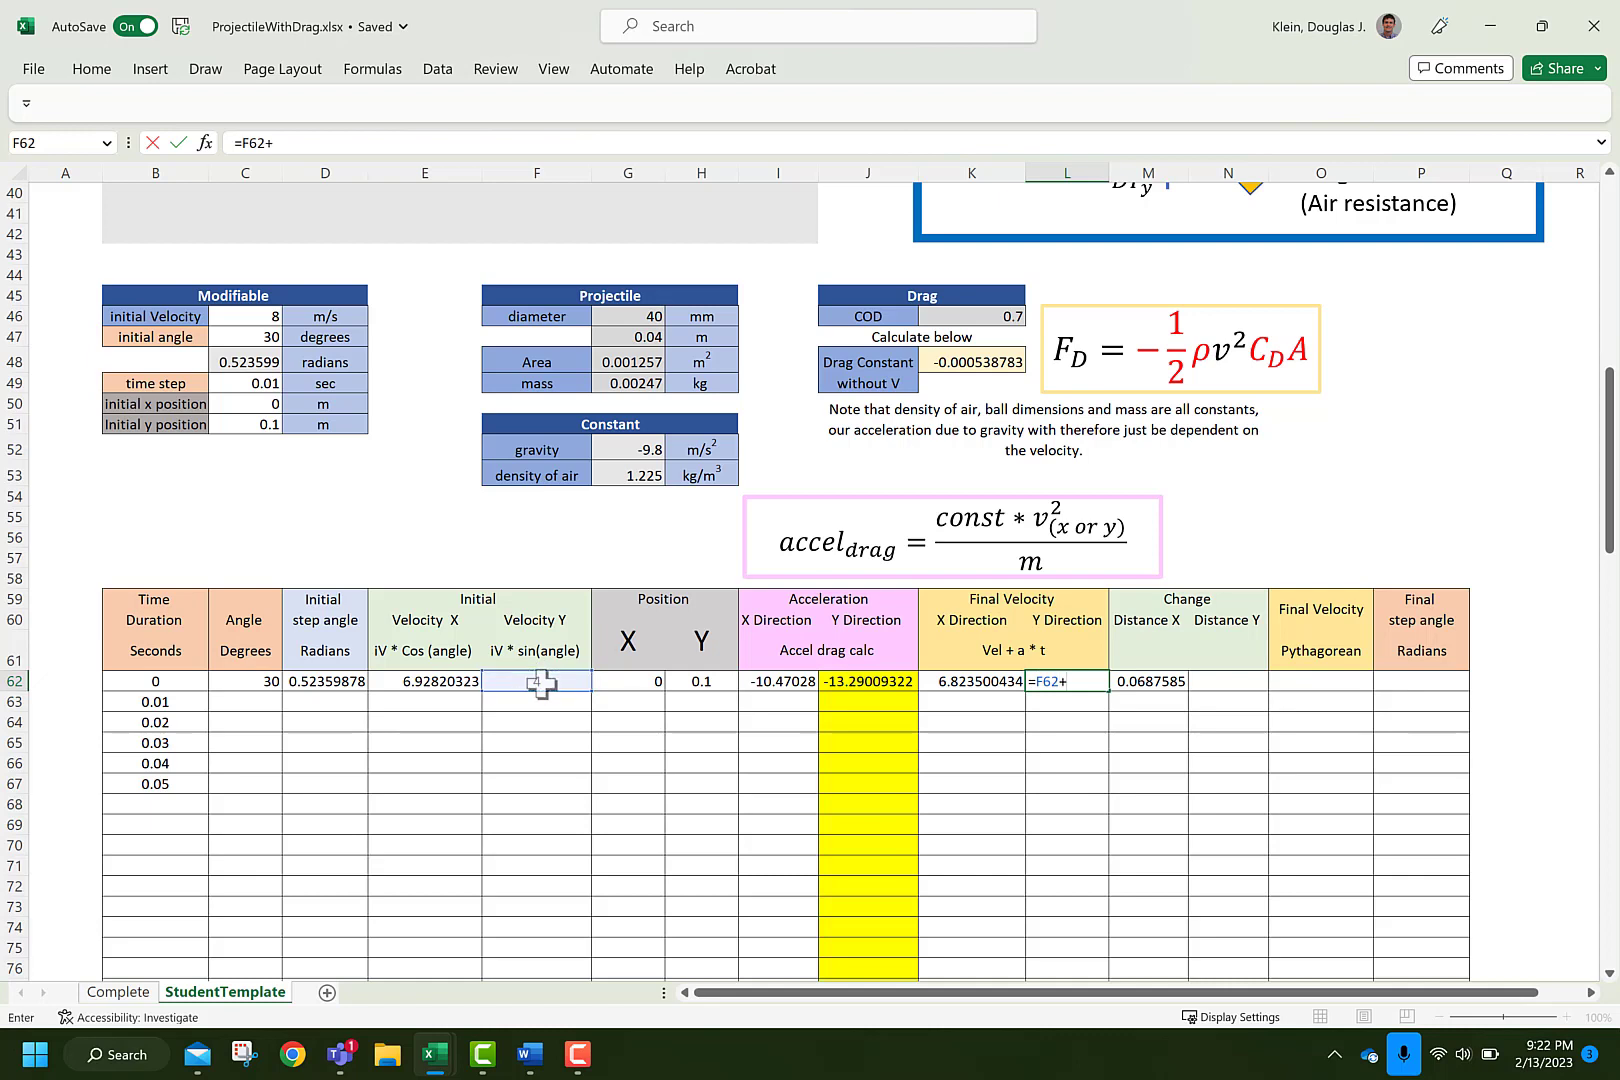
{"action": "type", "text": "("}
{"action": "left_click", "coordinate": [858, 684]}
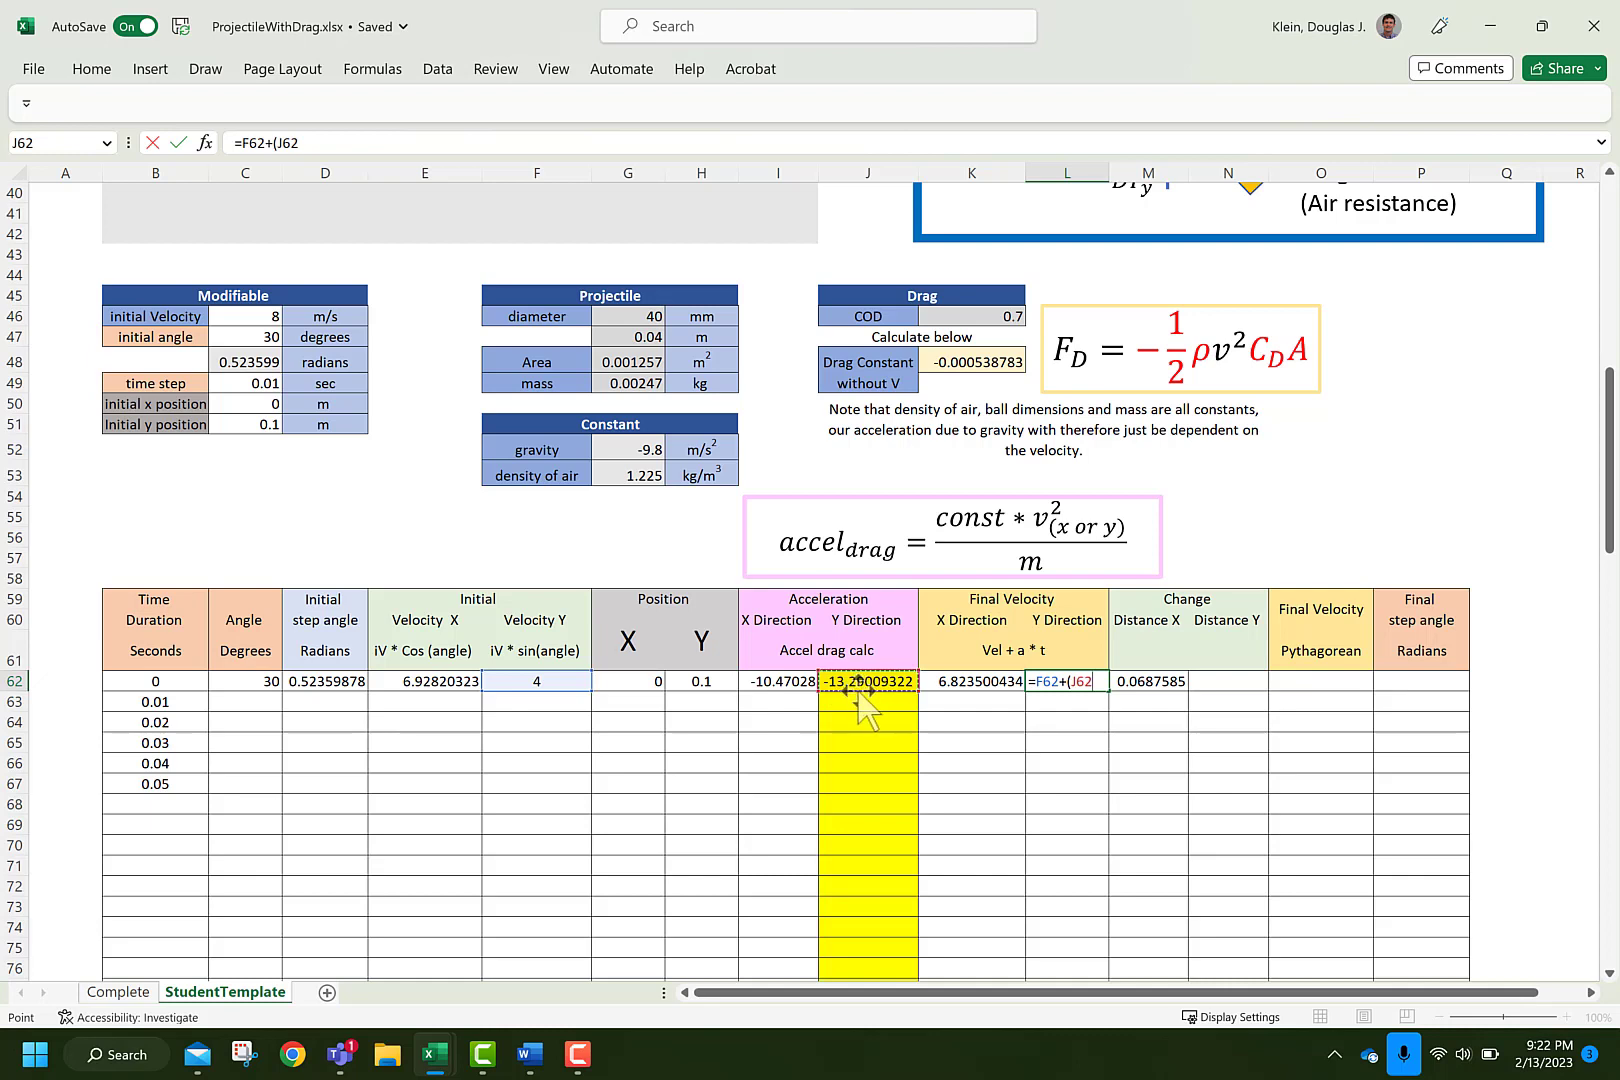
{"action": "type", "text": "*"}
{"action": "left_click", "coordinate": [257, 383]}
{"action": "key", "text": "F4"}
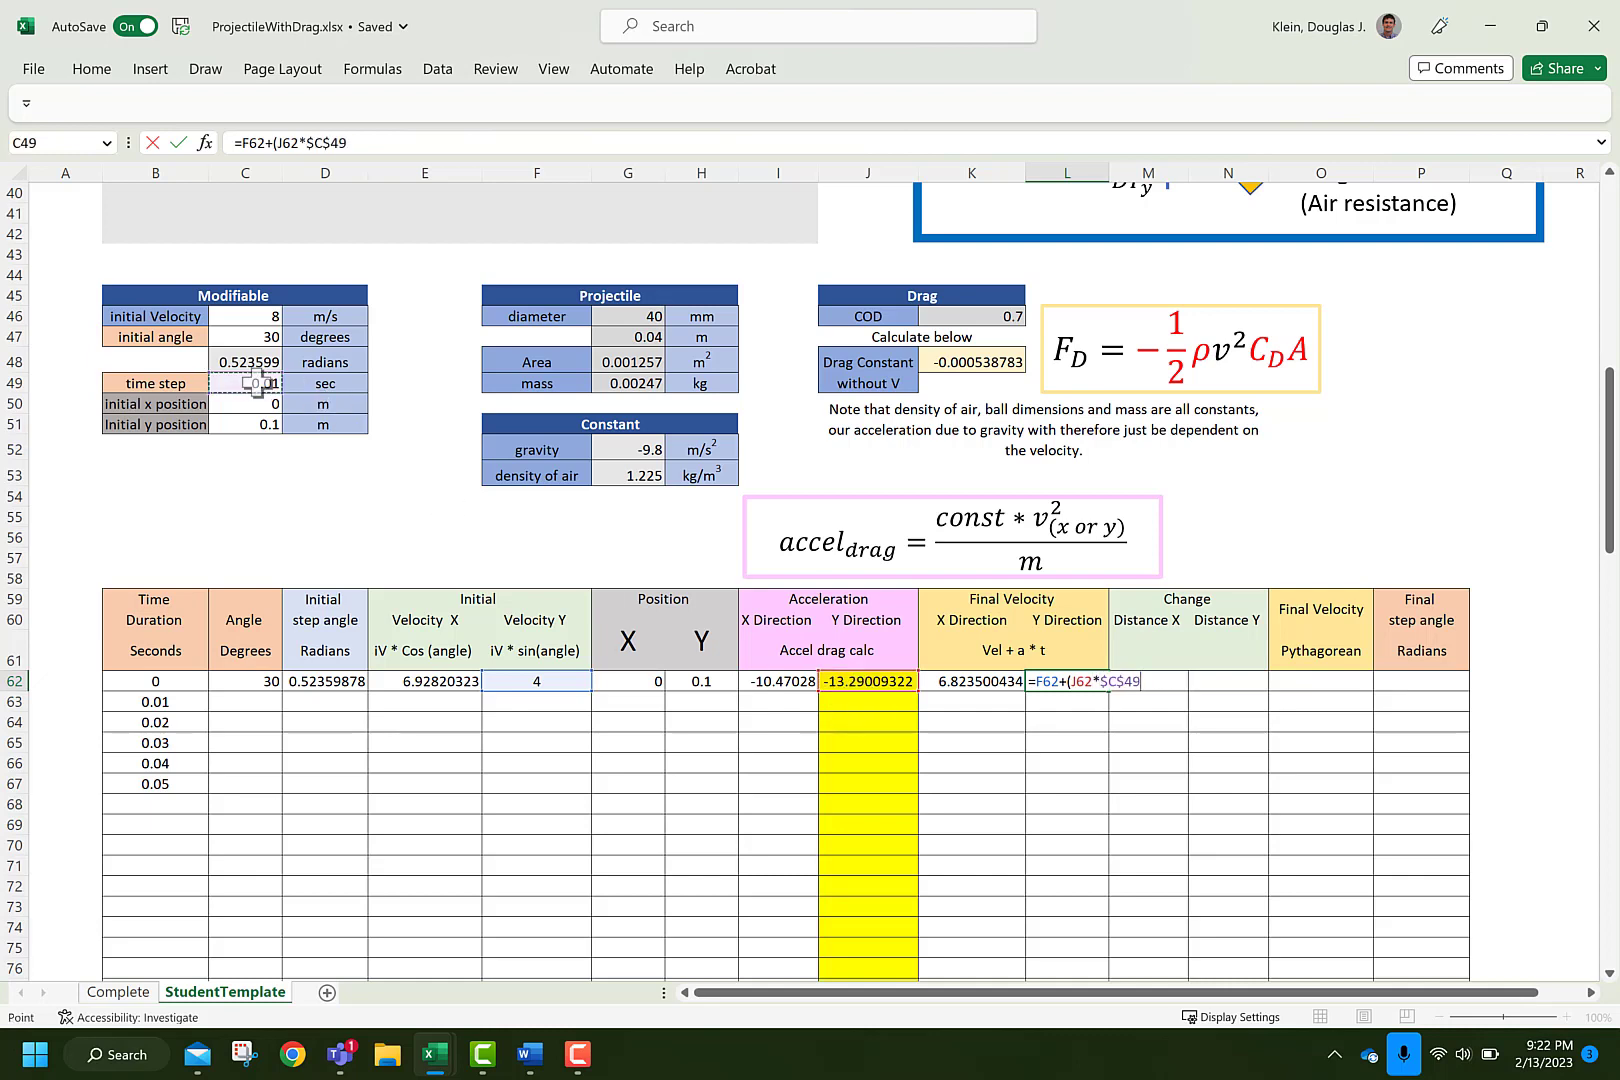
{"action": "key", "text": "Return"}
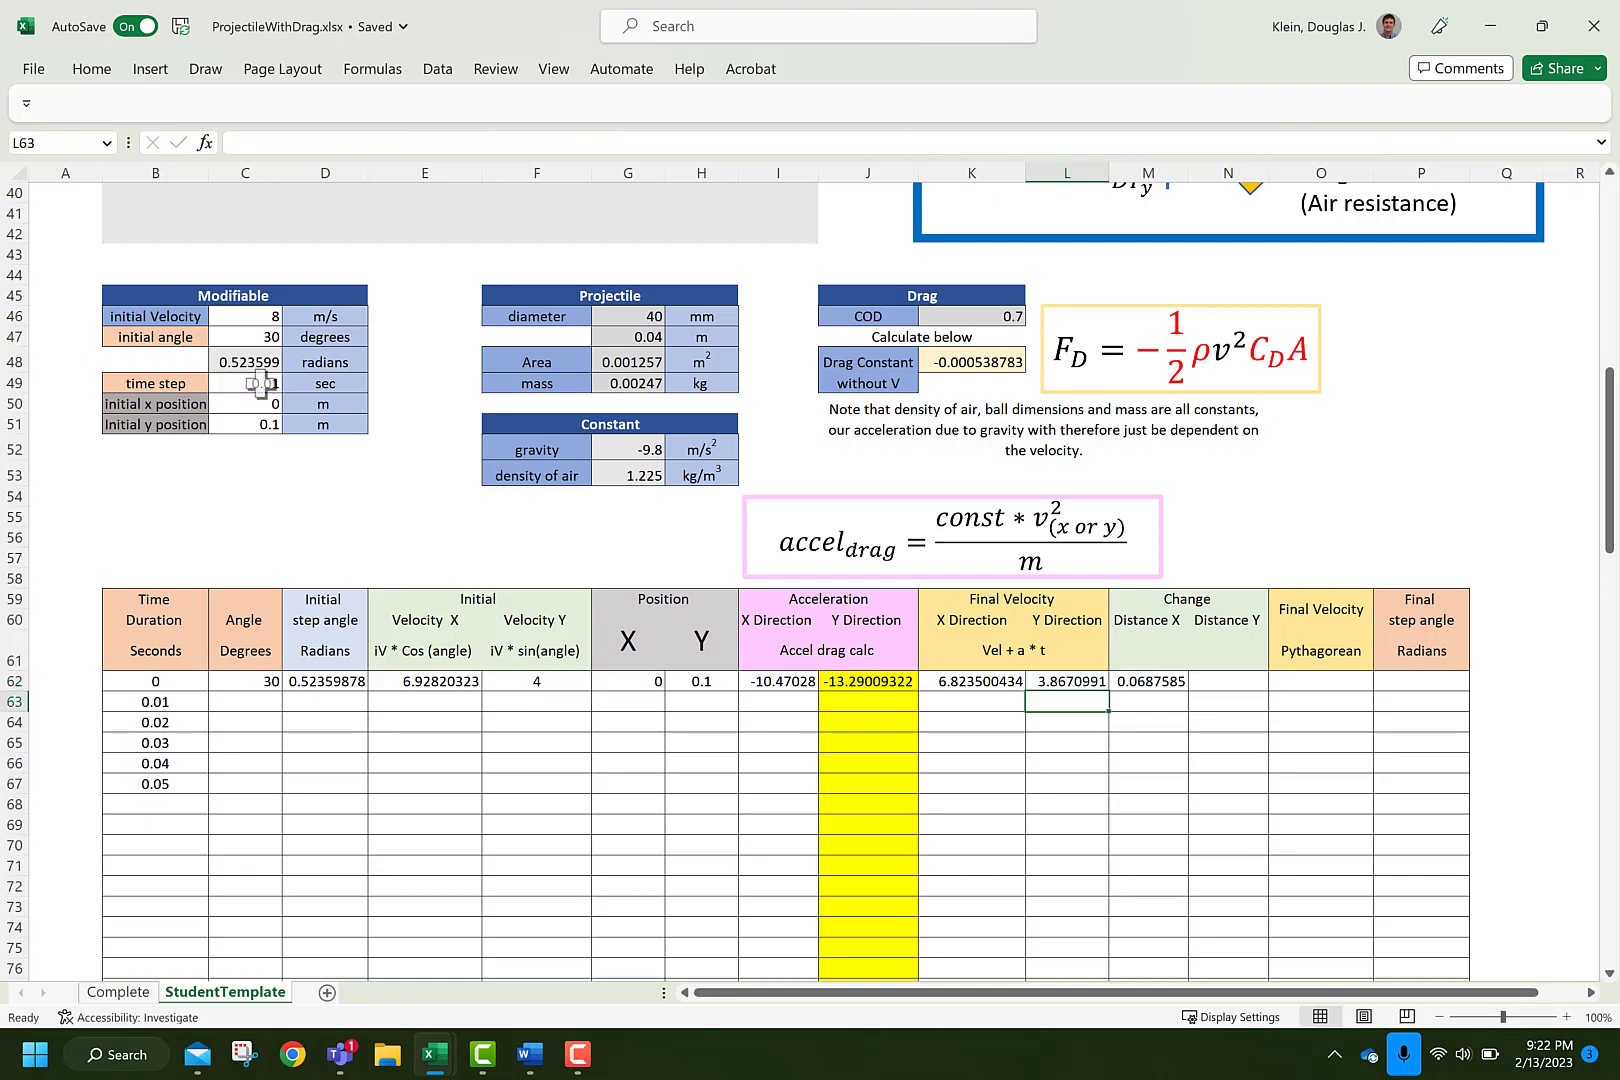
Calculate the Y distance change in N62 with =AVERAGE(L62,F62)*C49, multiplying the mean Y velocity by the time step
{"action": "left_click", "coordinate": [1245, 683]}
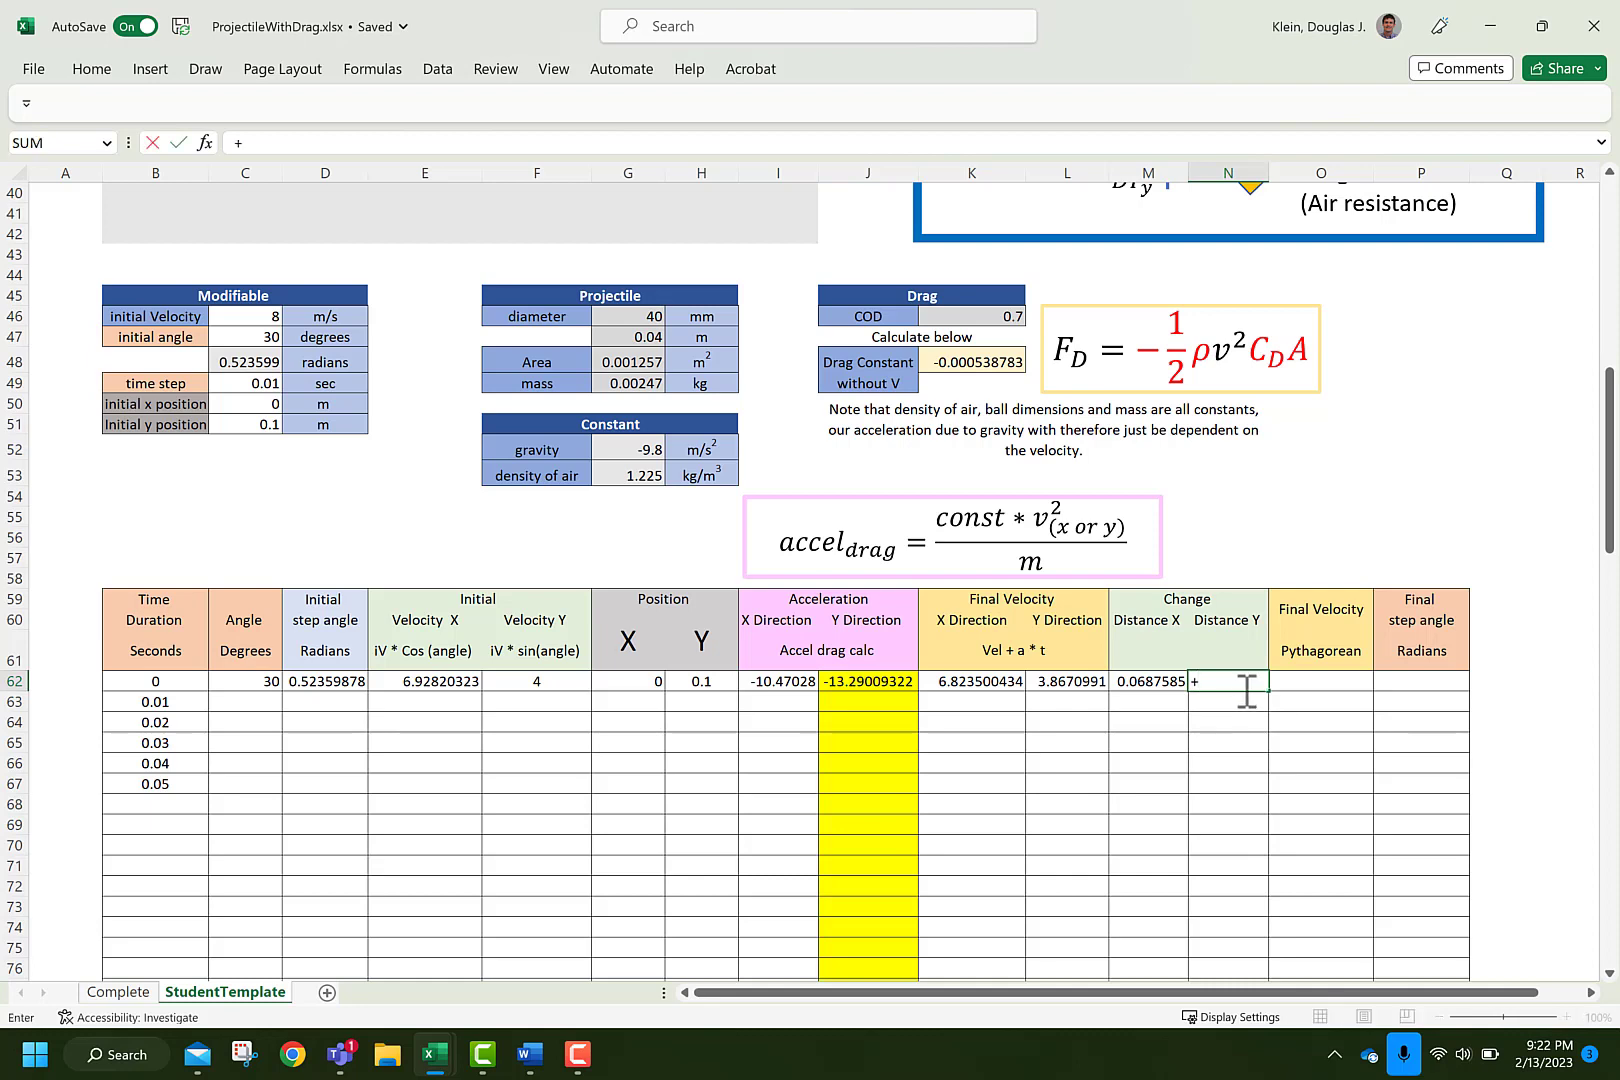
{"action": "key", "text": "BackSpace"}
{"action": "type", "text": "=average"}
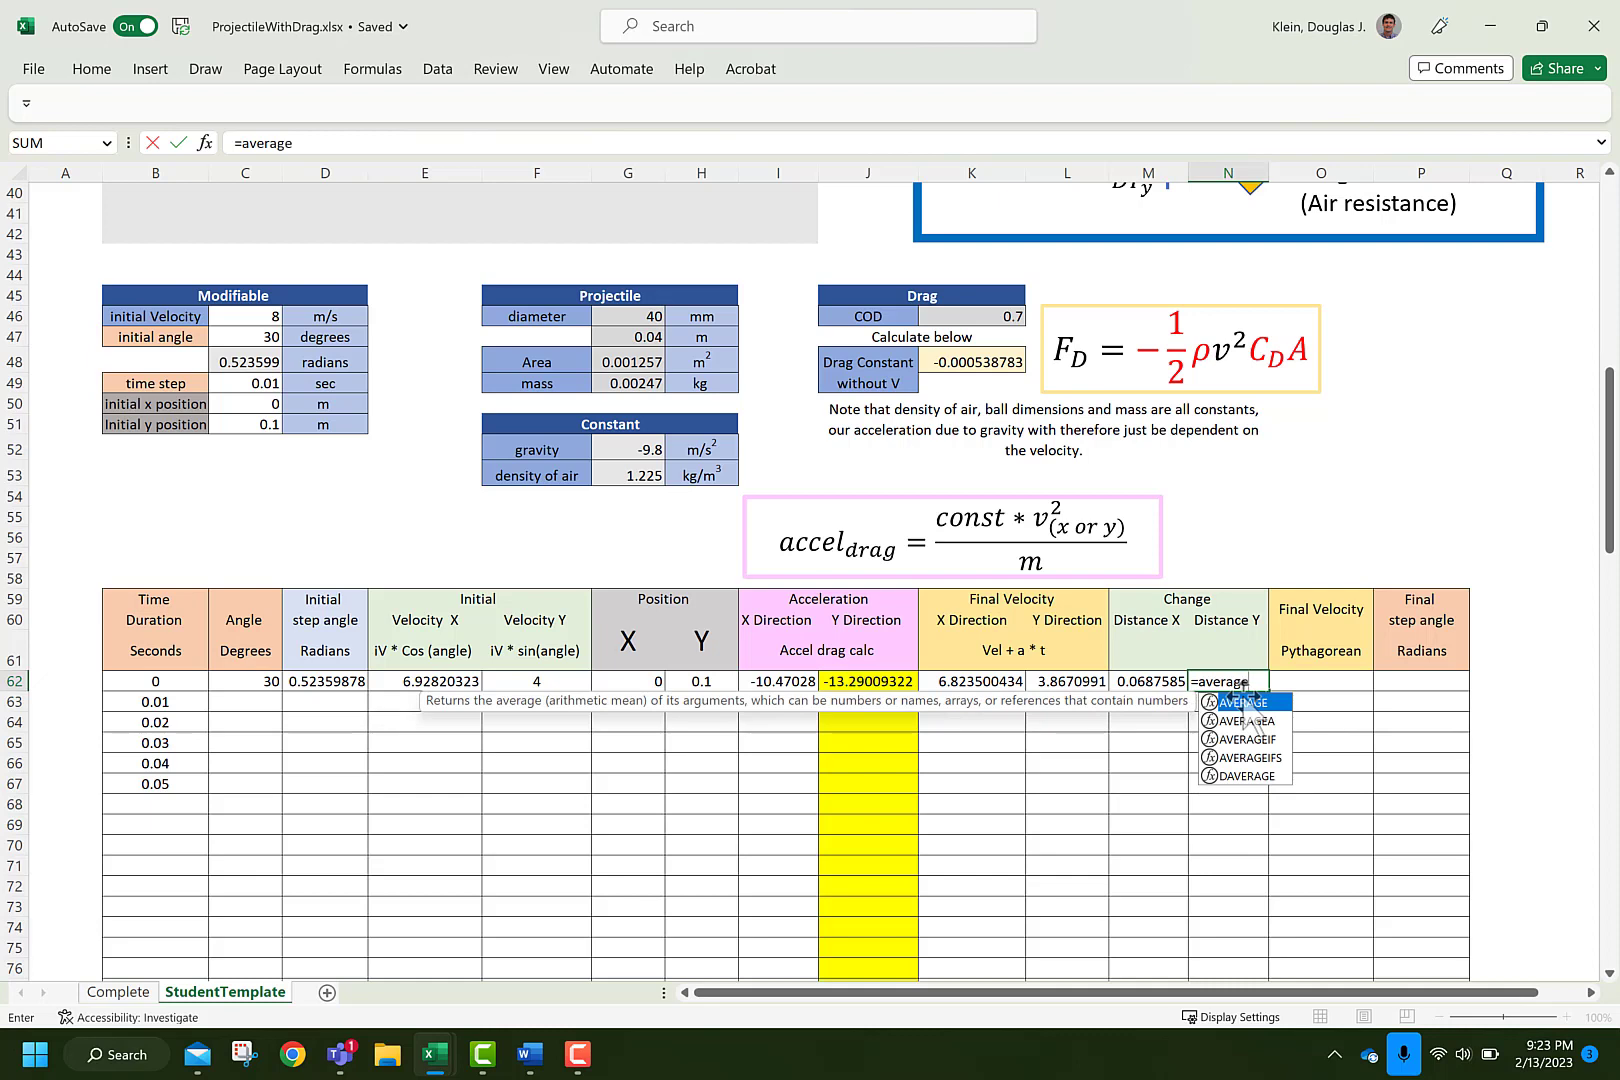
{"action": "type", "text": "("}
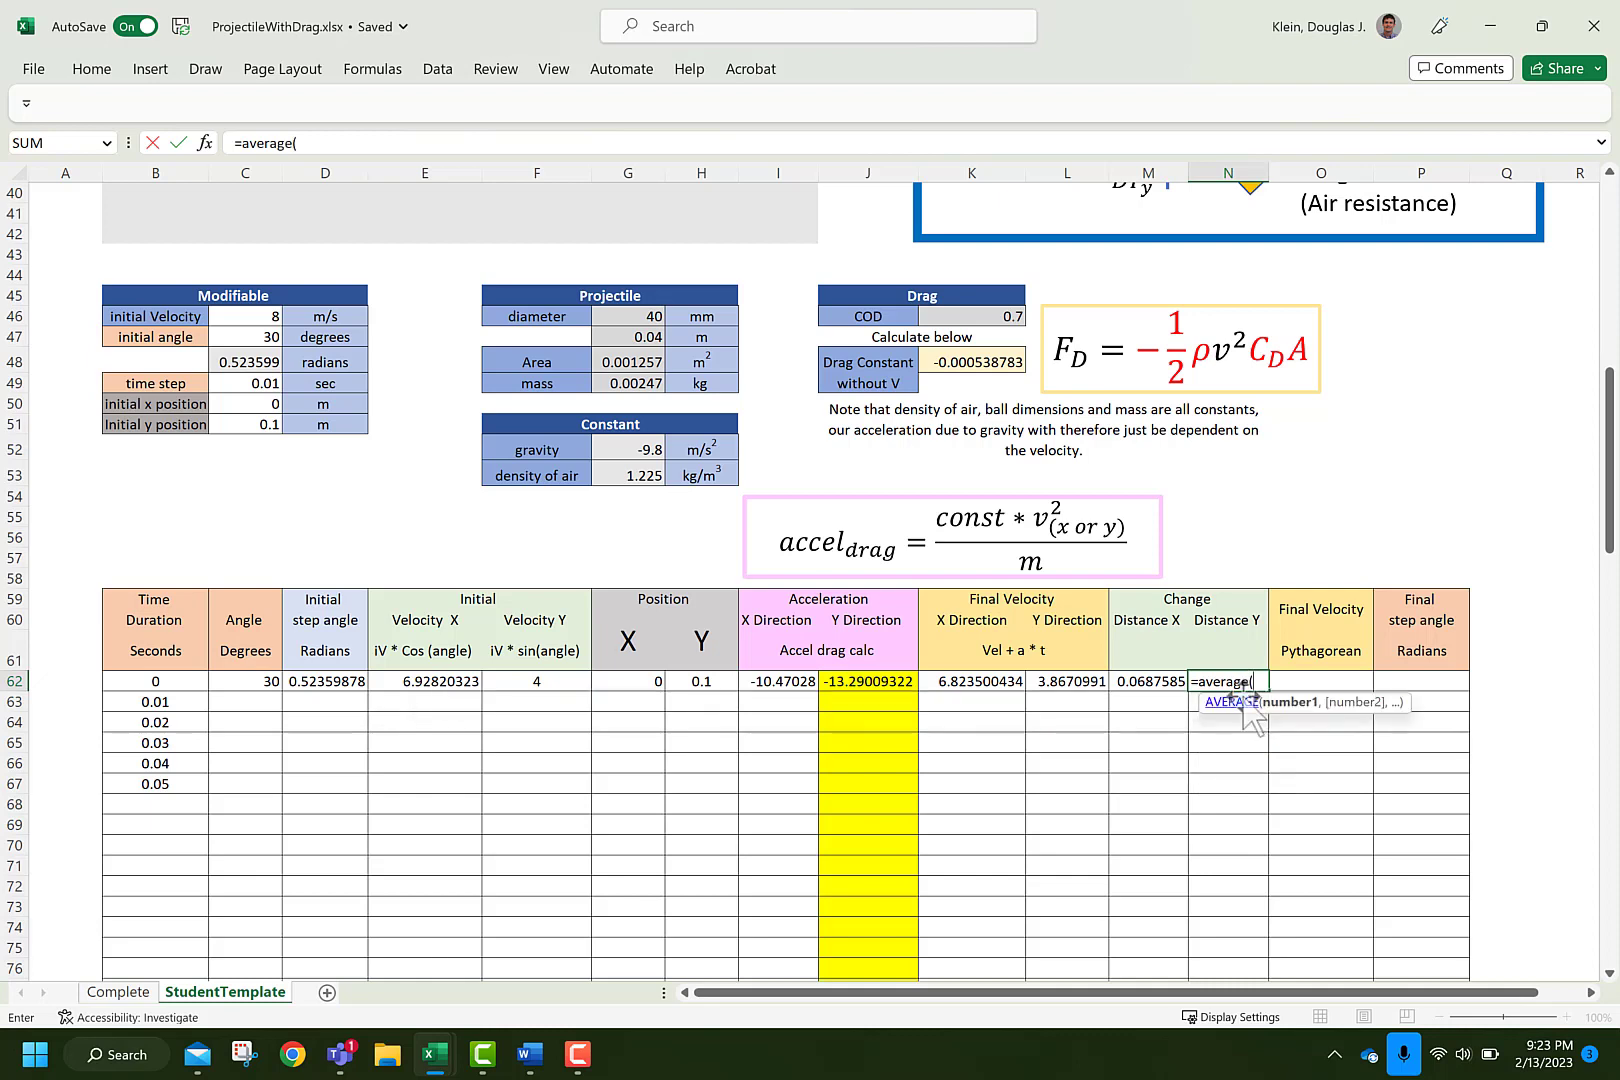
{"action": "left_click", "coordinate": [1095, 684]}
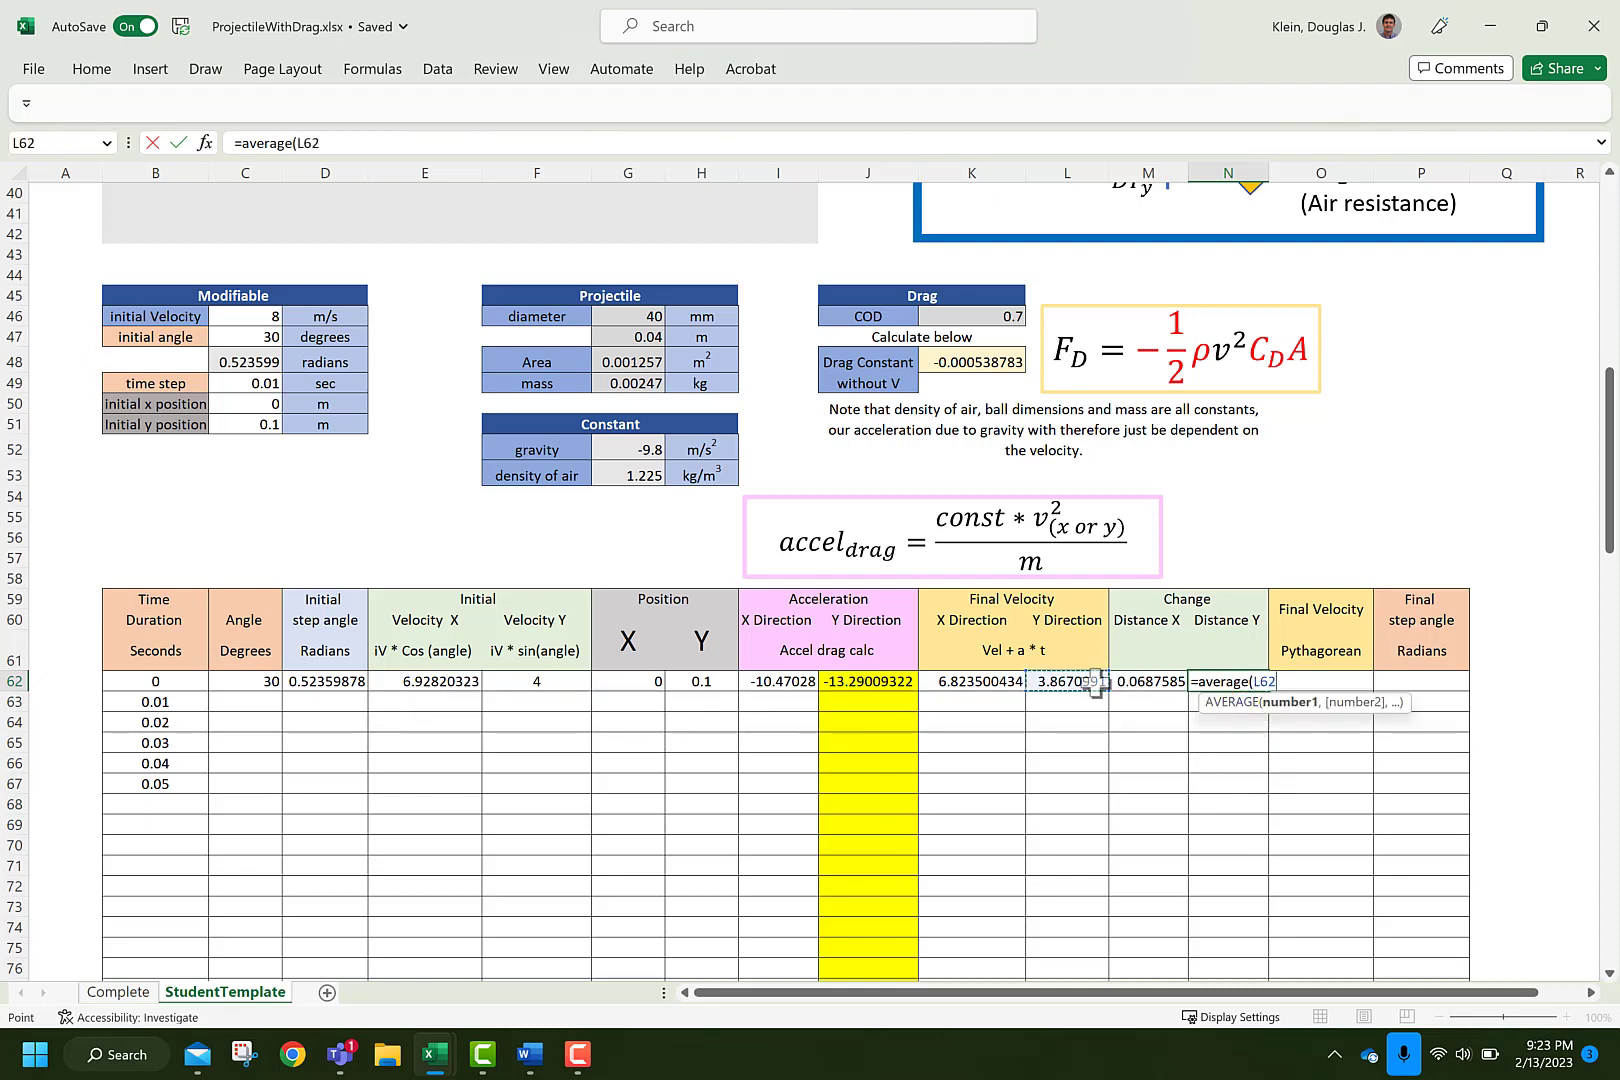
{"action": "type", "text": ","}
{"action": "left_click", "coordinate": [540, 684]}
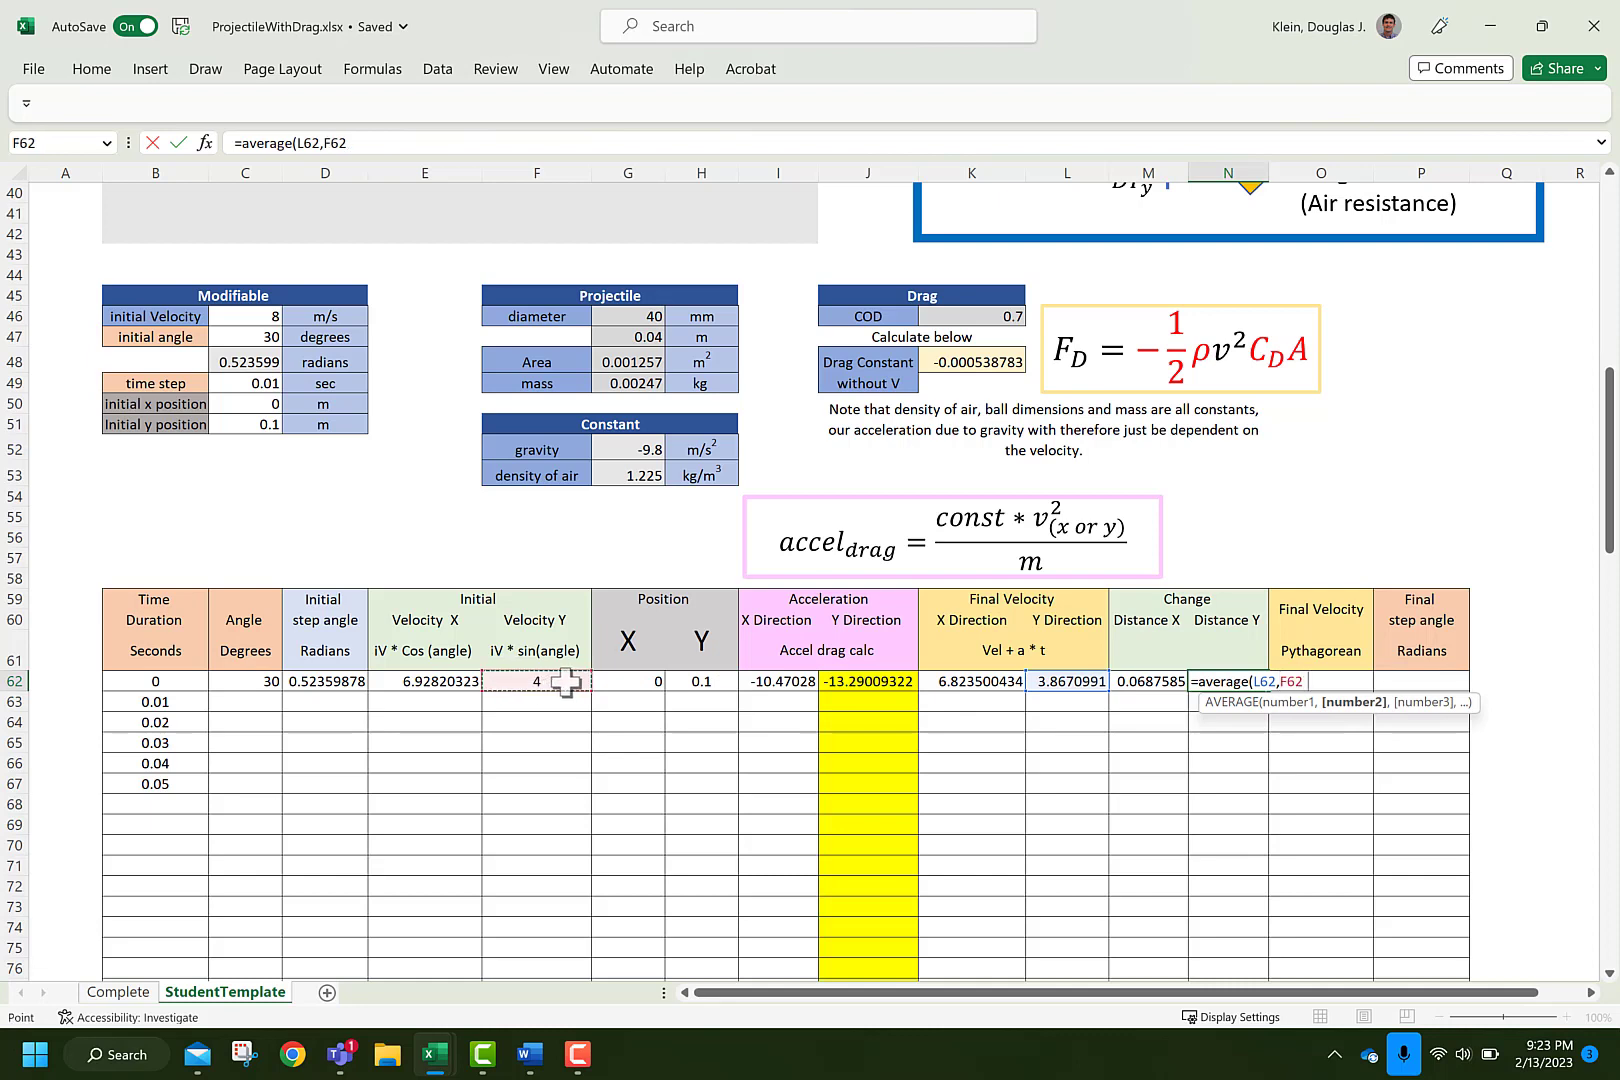
{"action": "type", "text": ")*"}
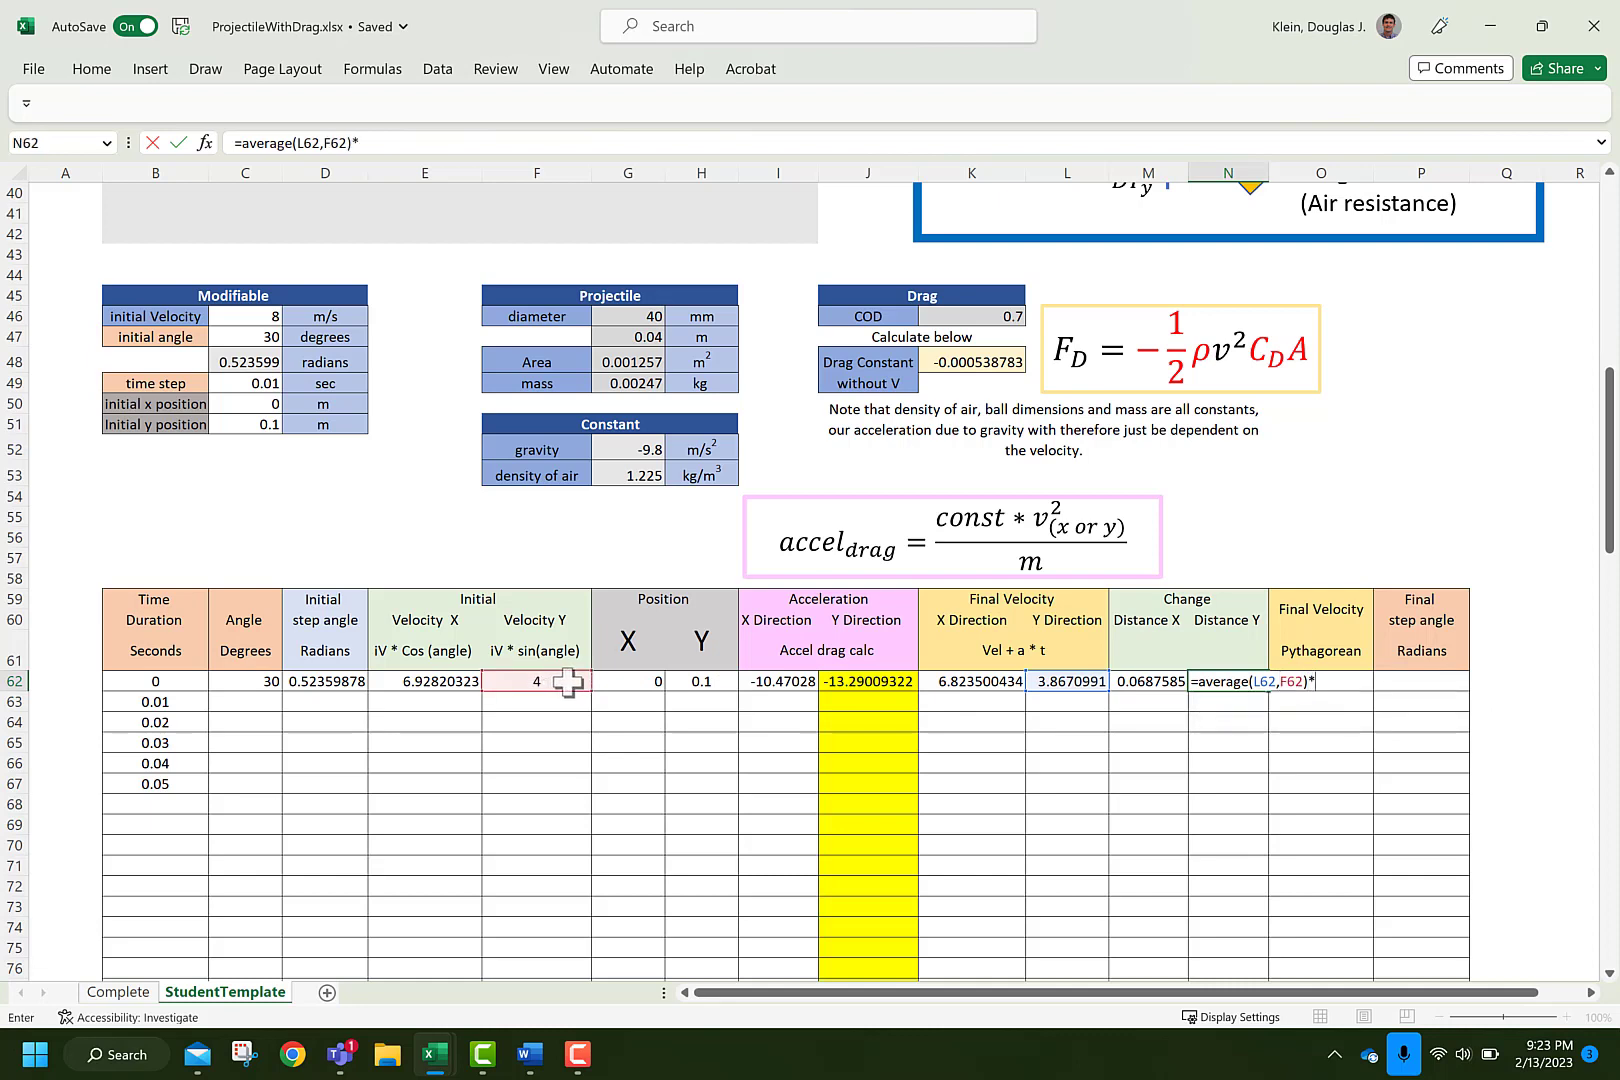
{"action": "left_click", "coordinate": [256, 390]}
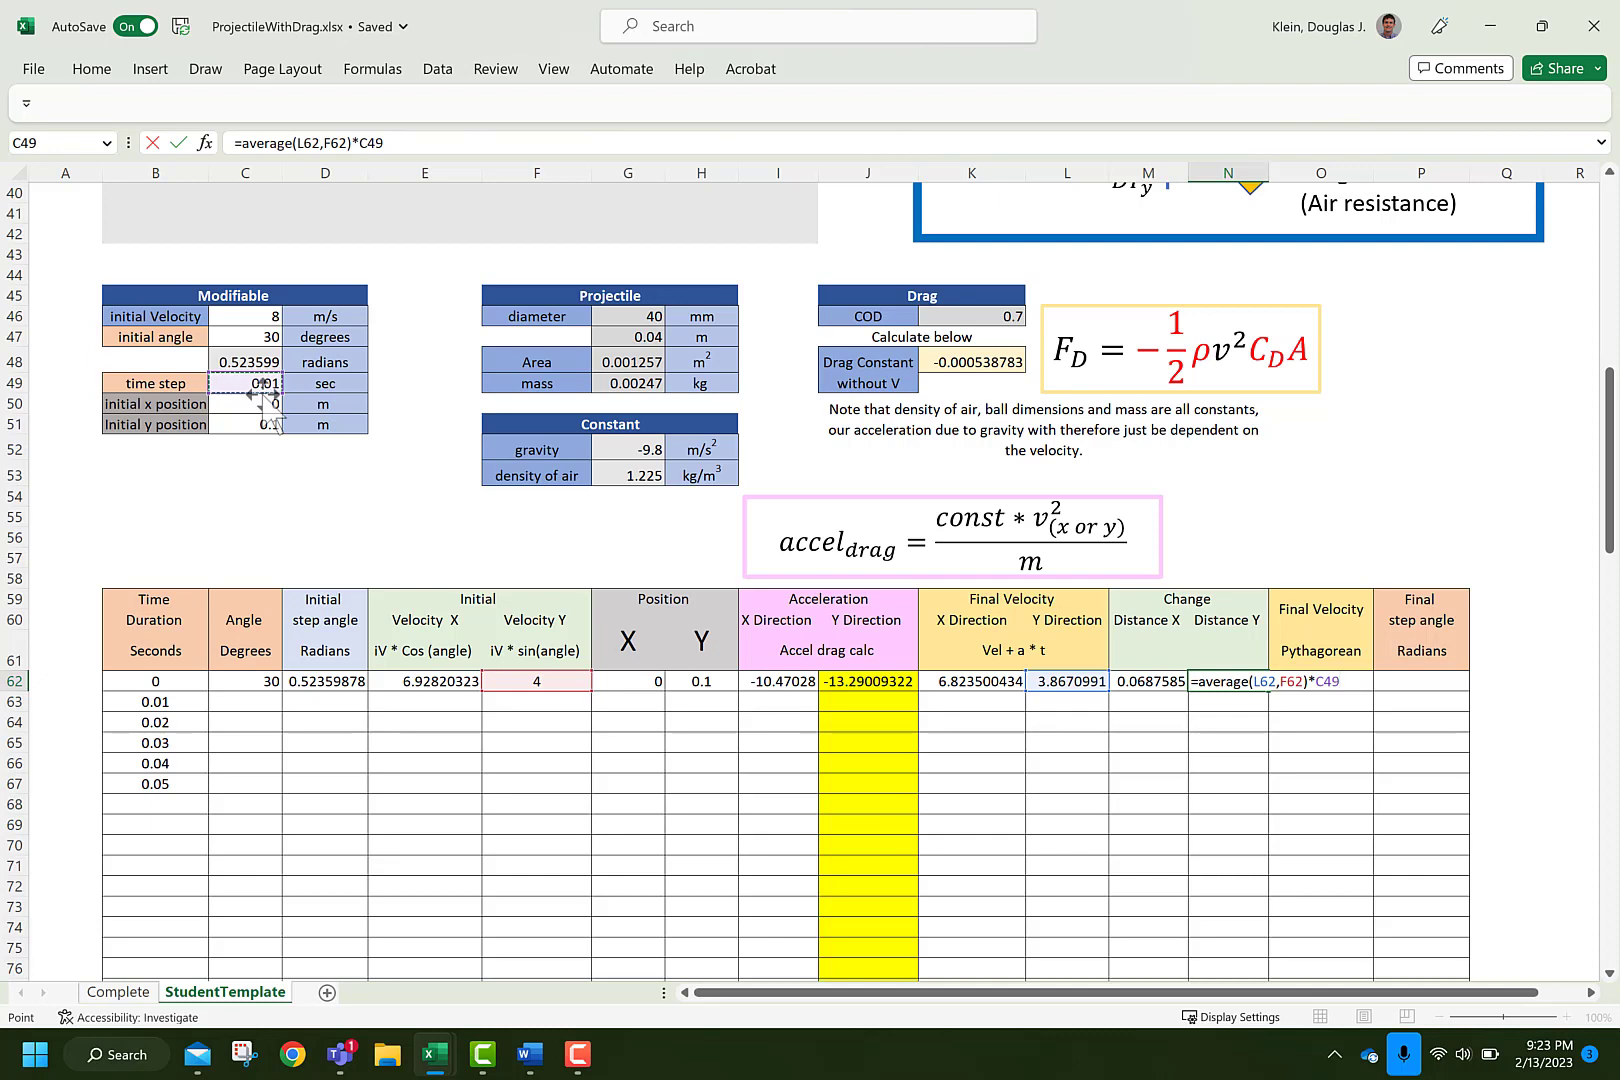
{"action": "key", "text": "Tab"}
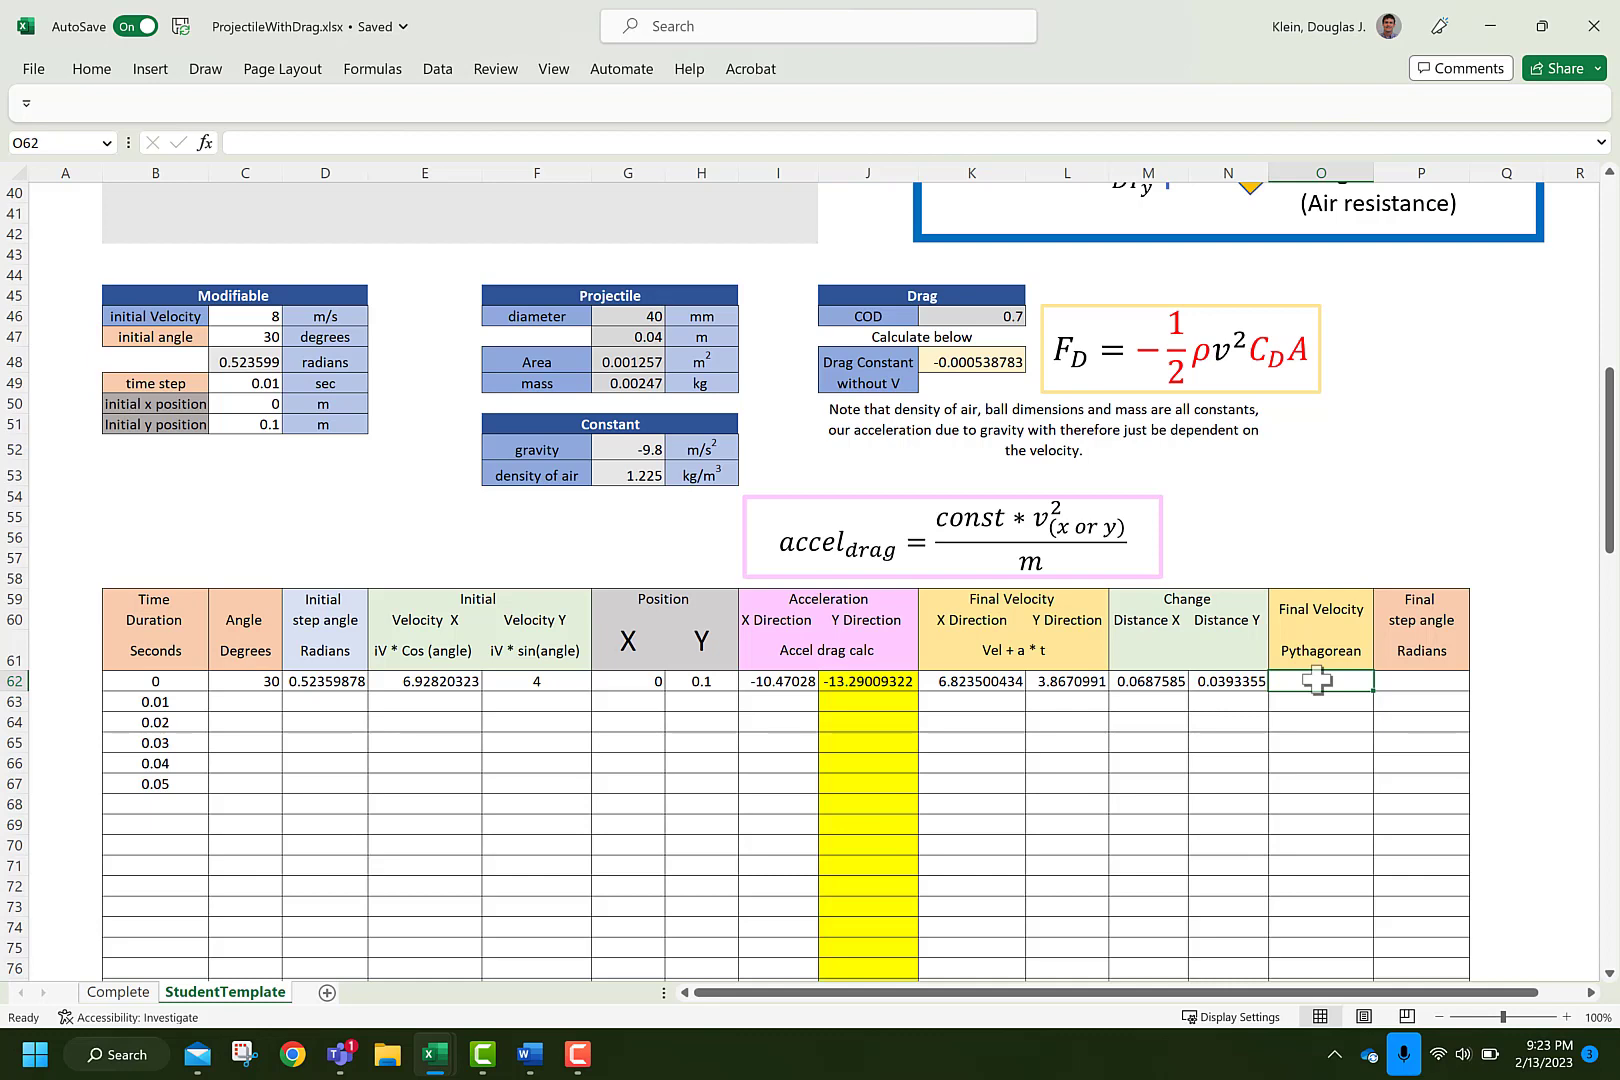
Calculate the Pythagorean final velocity in O62 with =SQRT(K62^2+L62^2)
{"action": "type", "text": "=s"}
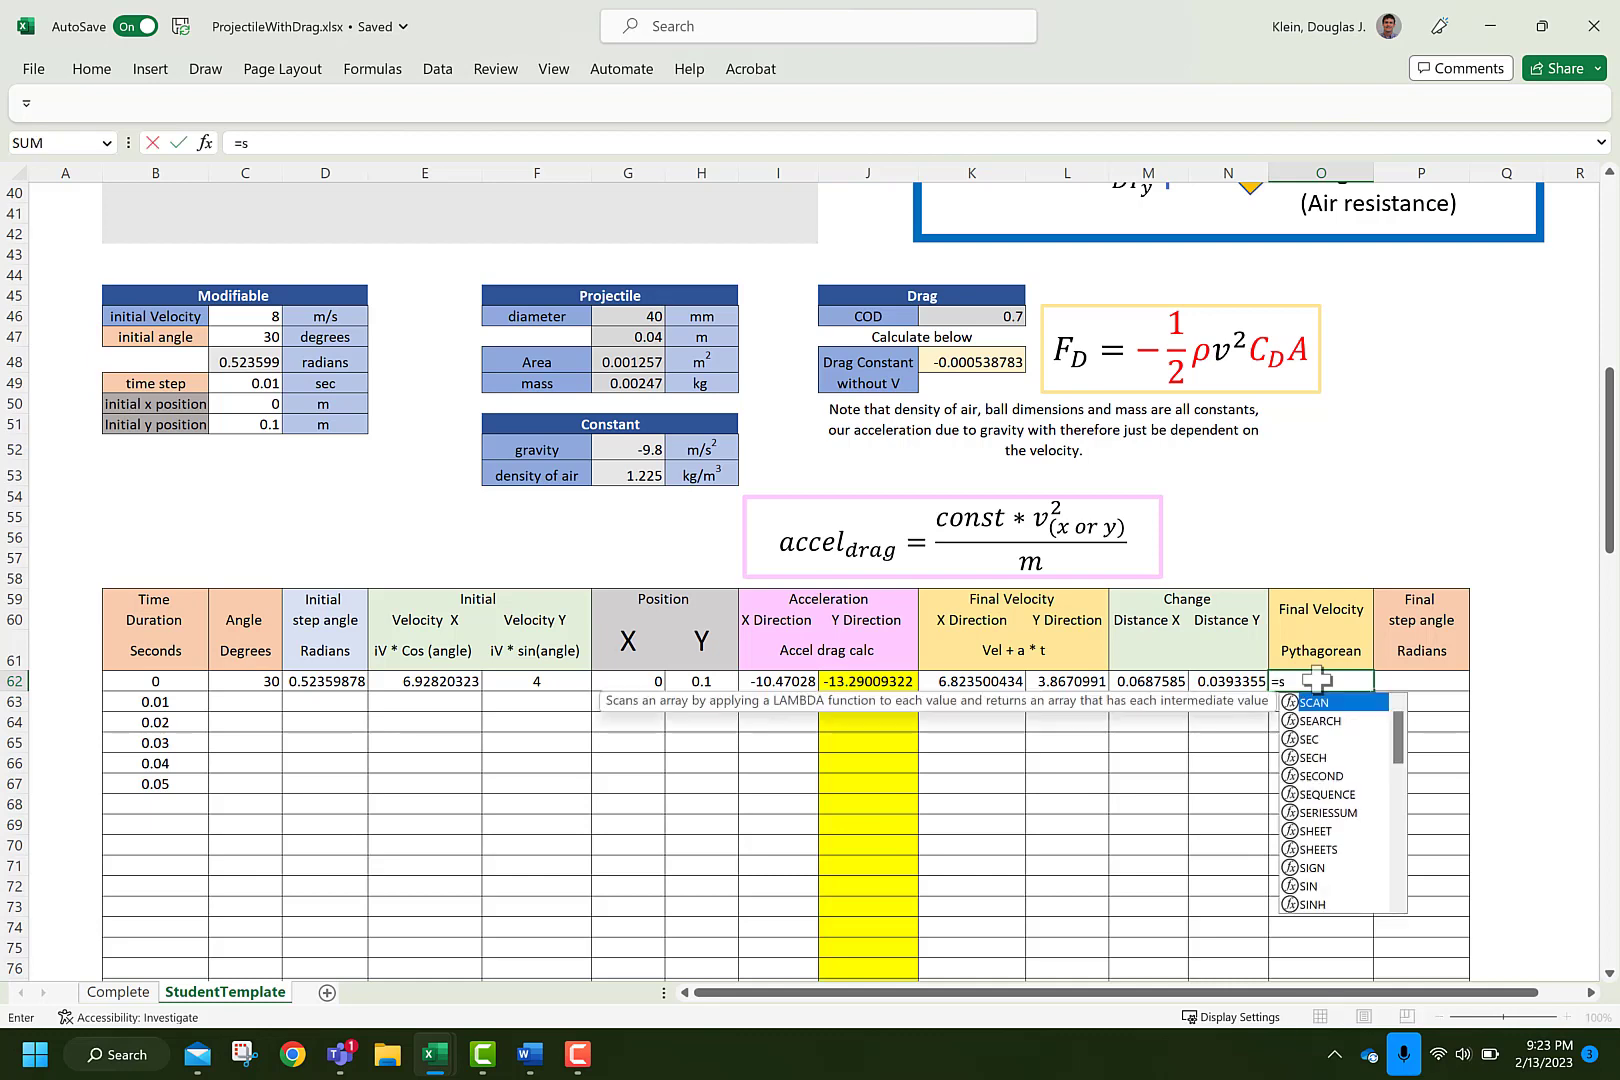
{"action": "type", "text": "qrt"}
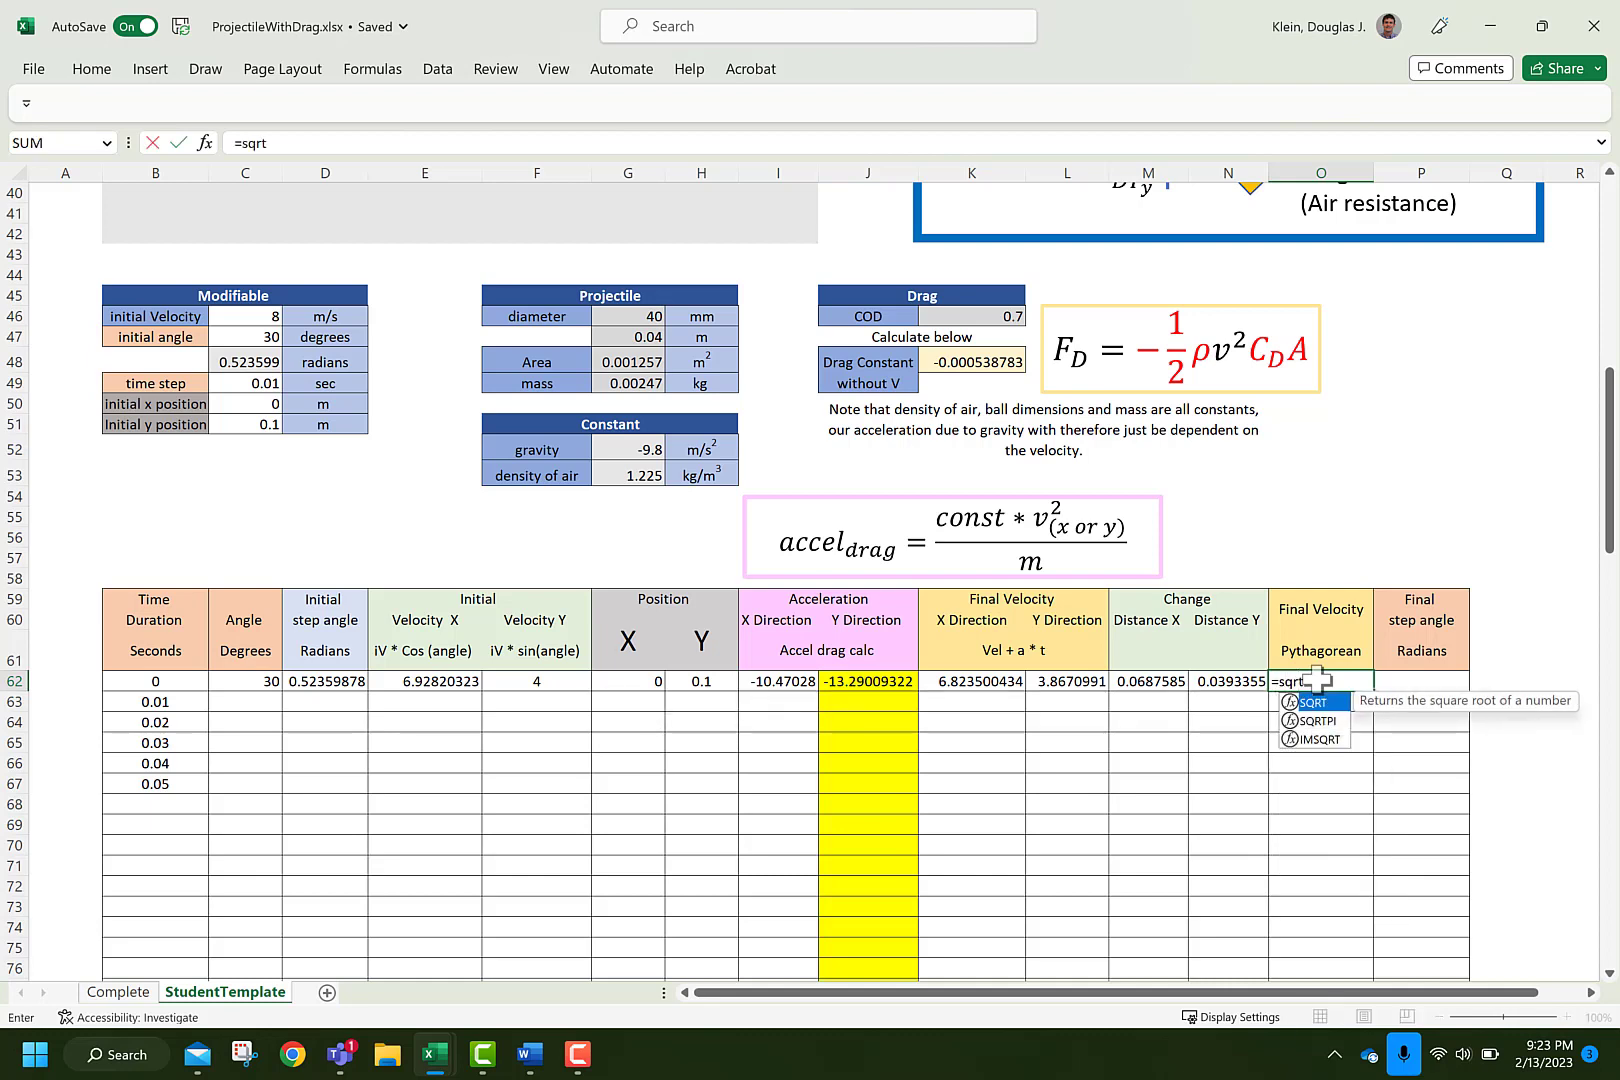
{"action": "type", "text": "("}
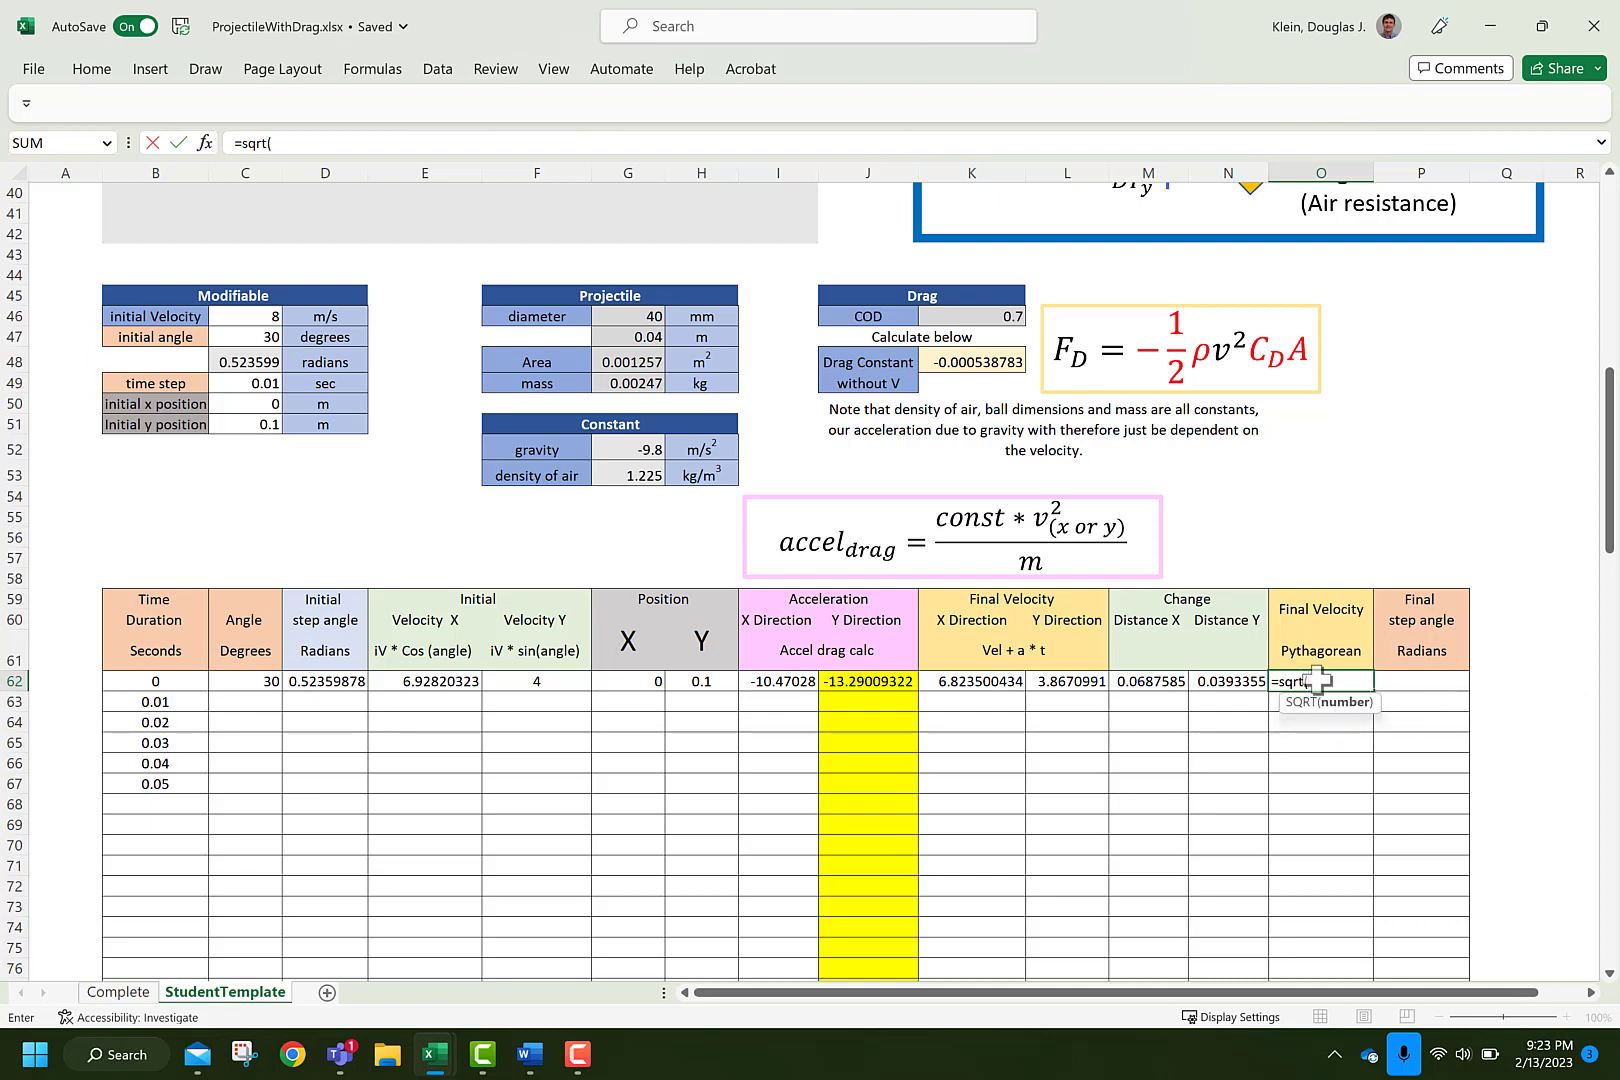
{"action": "left_click", "coordinate": [981, 688]}
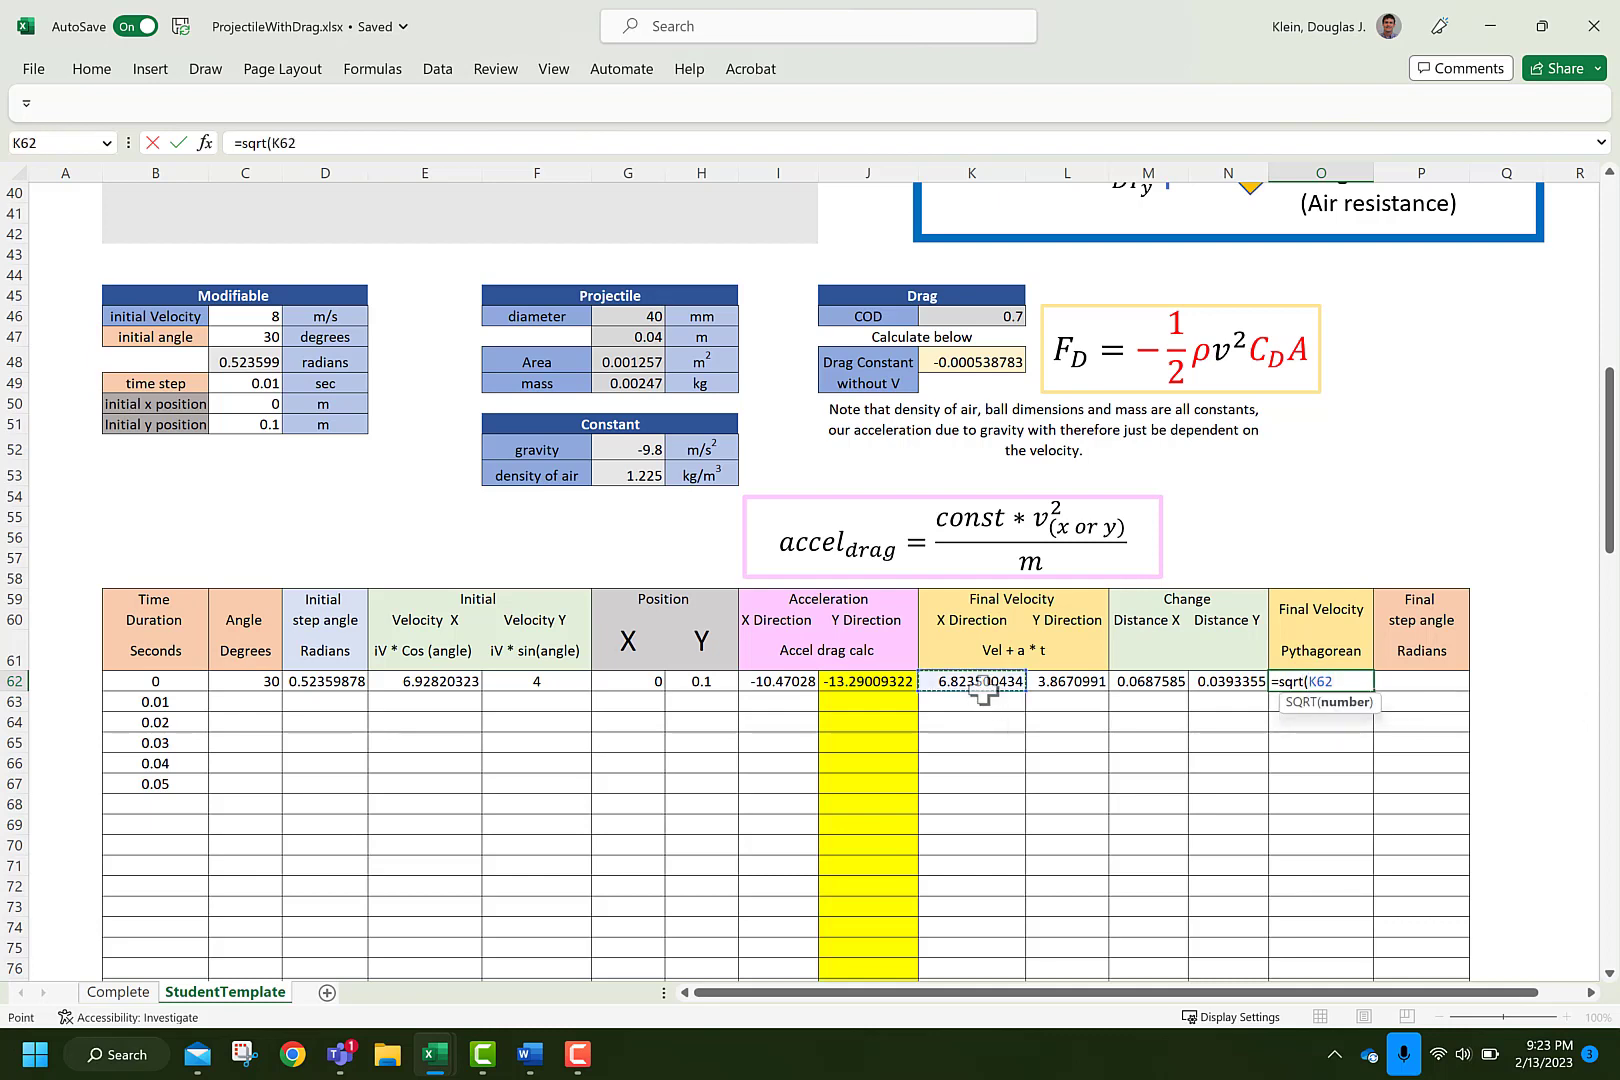
{"action": "type", "text": "^2+"}
{"action": "left_click", "coordinate": [1080, 689]}
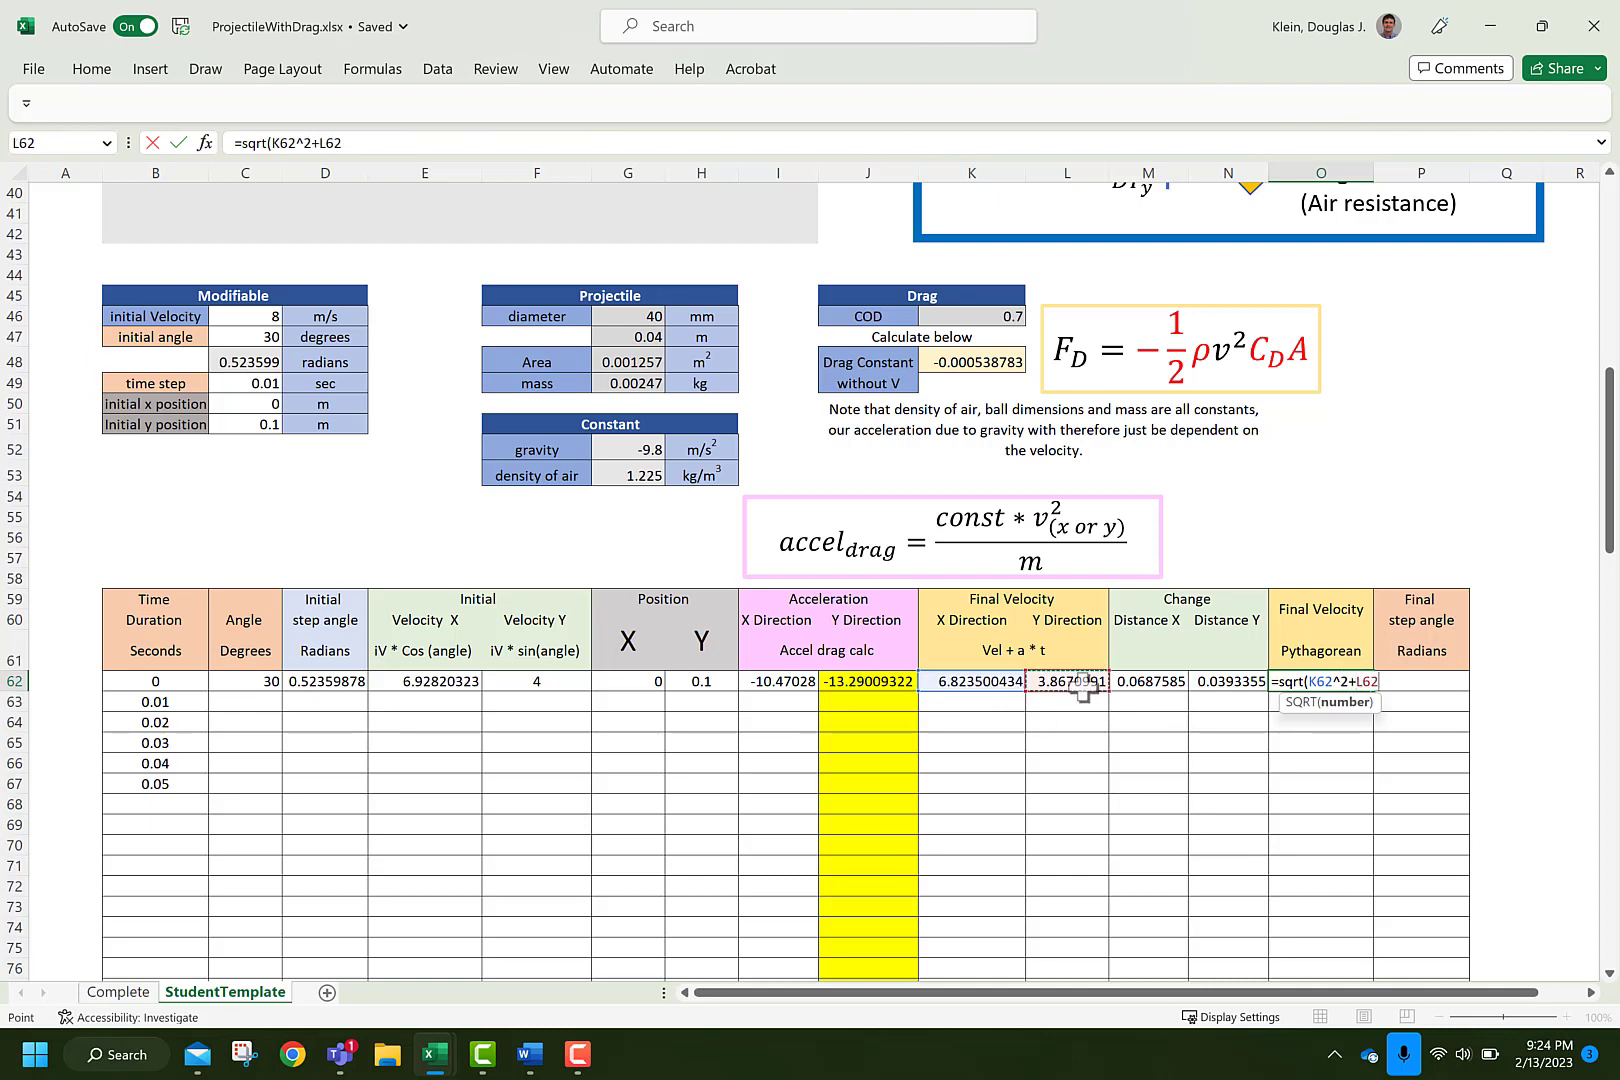
{"action": "type", "text": "^2)"}
{"action": "key", "text": "Return"}
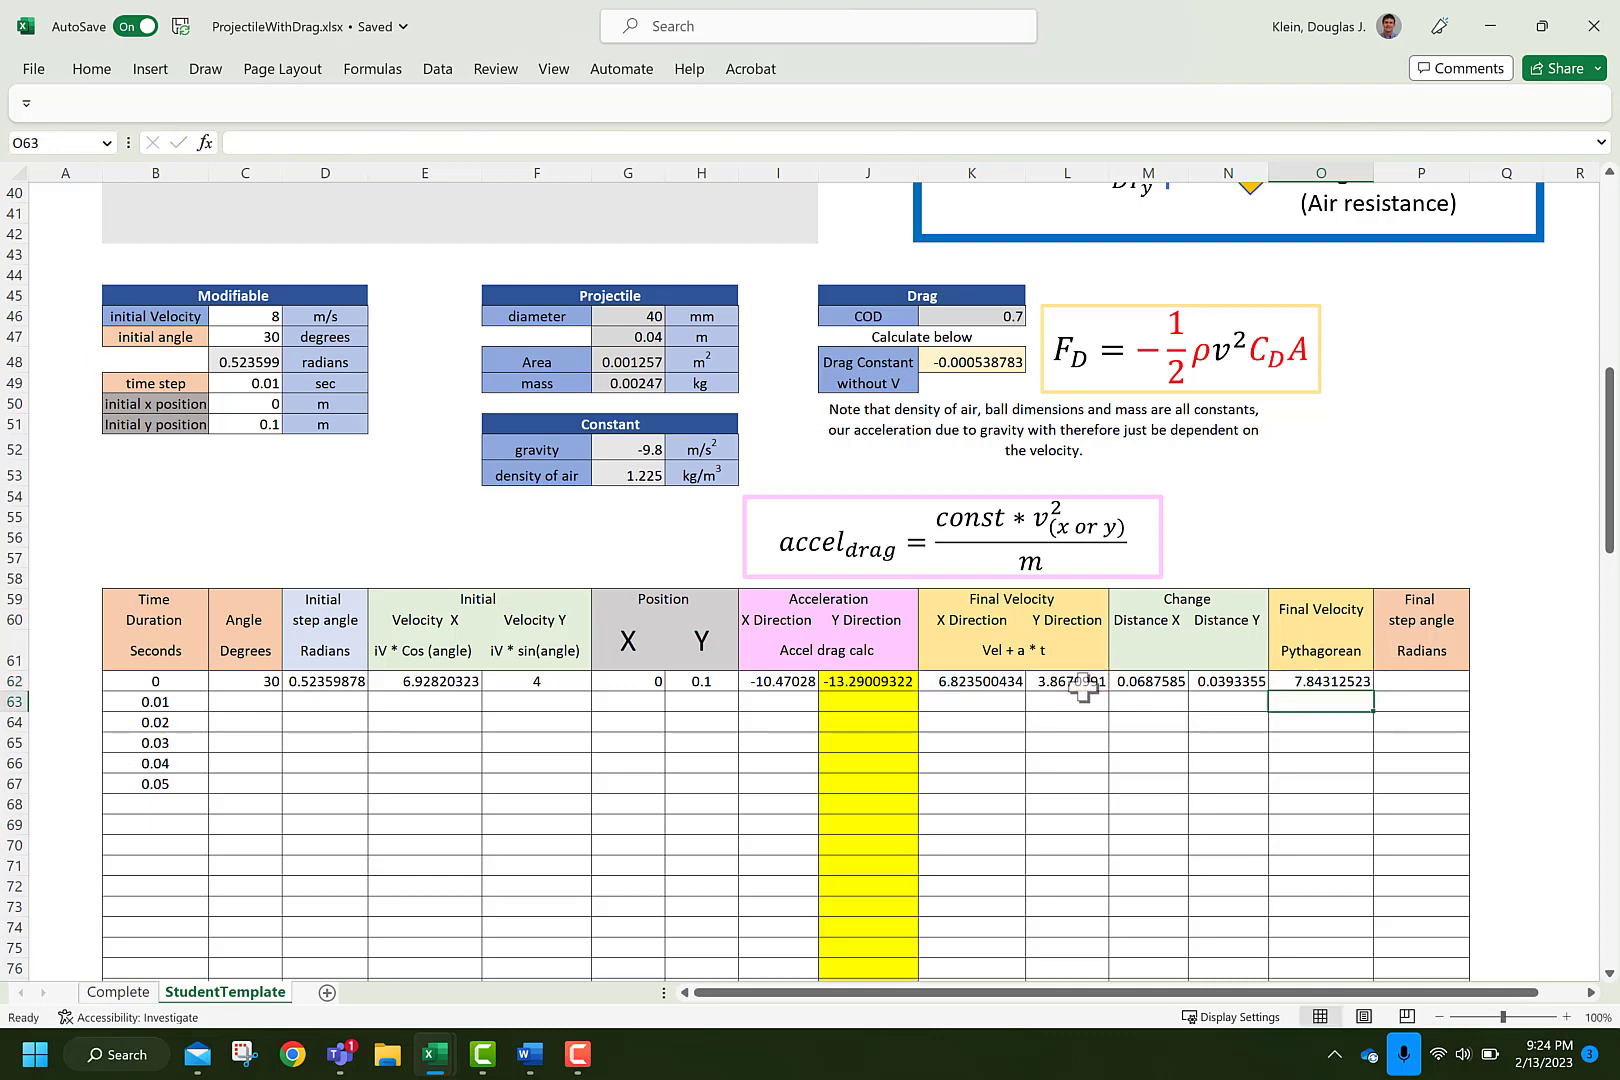
Calculate the final step angle in radians in P62 with =ATAN(L62/K62)
{"action": "left_click", "coordinate": [1426, 682]}
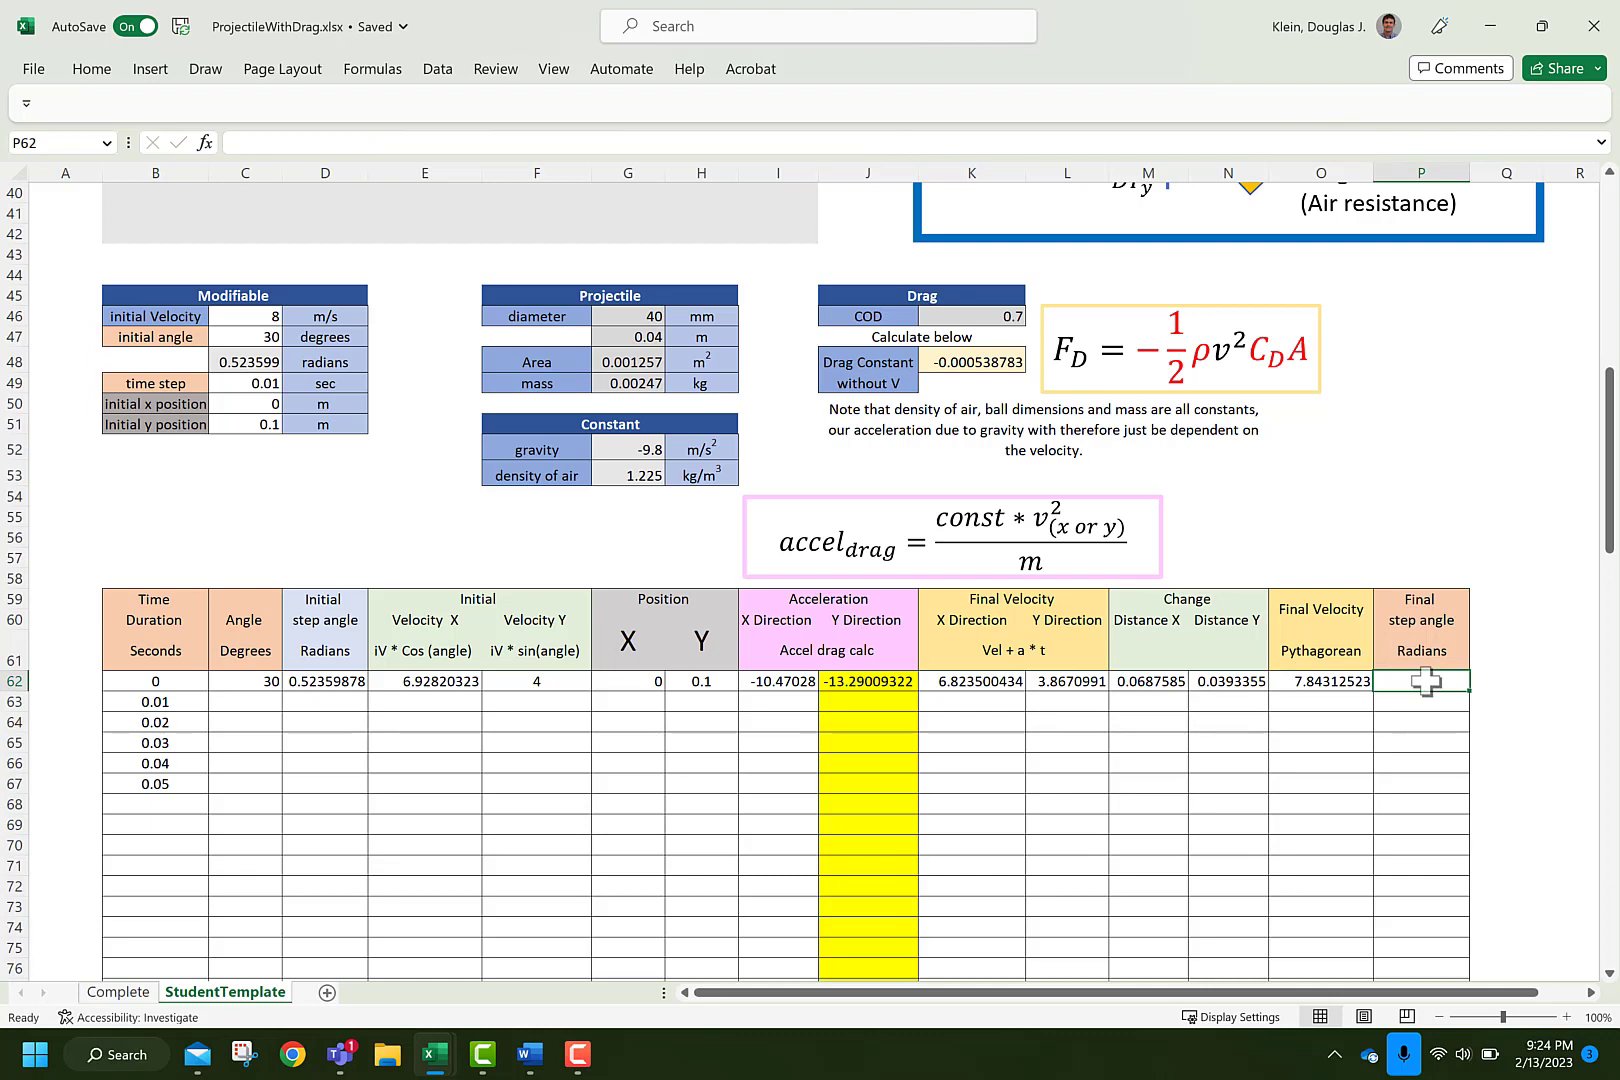
{"action": "type", "text": "="}
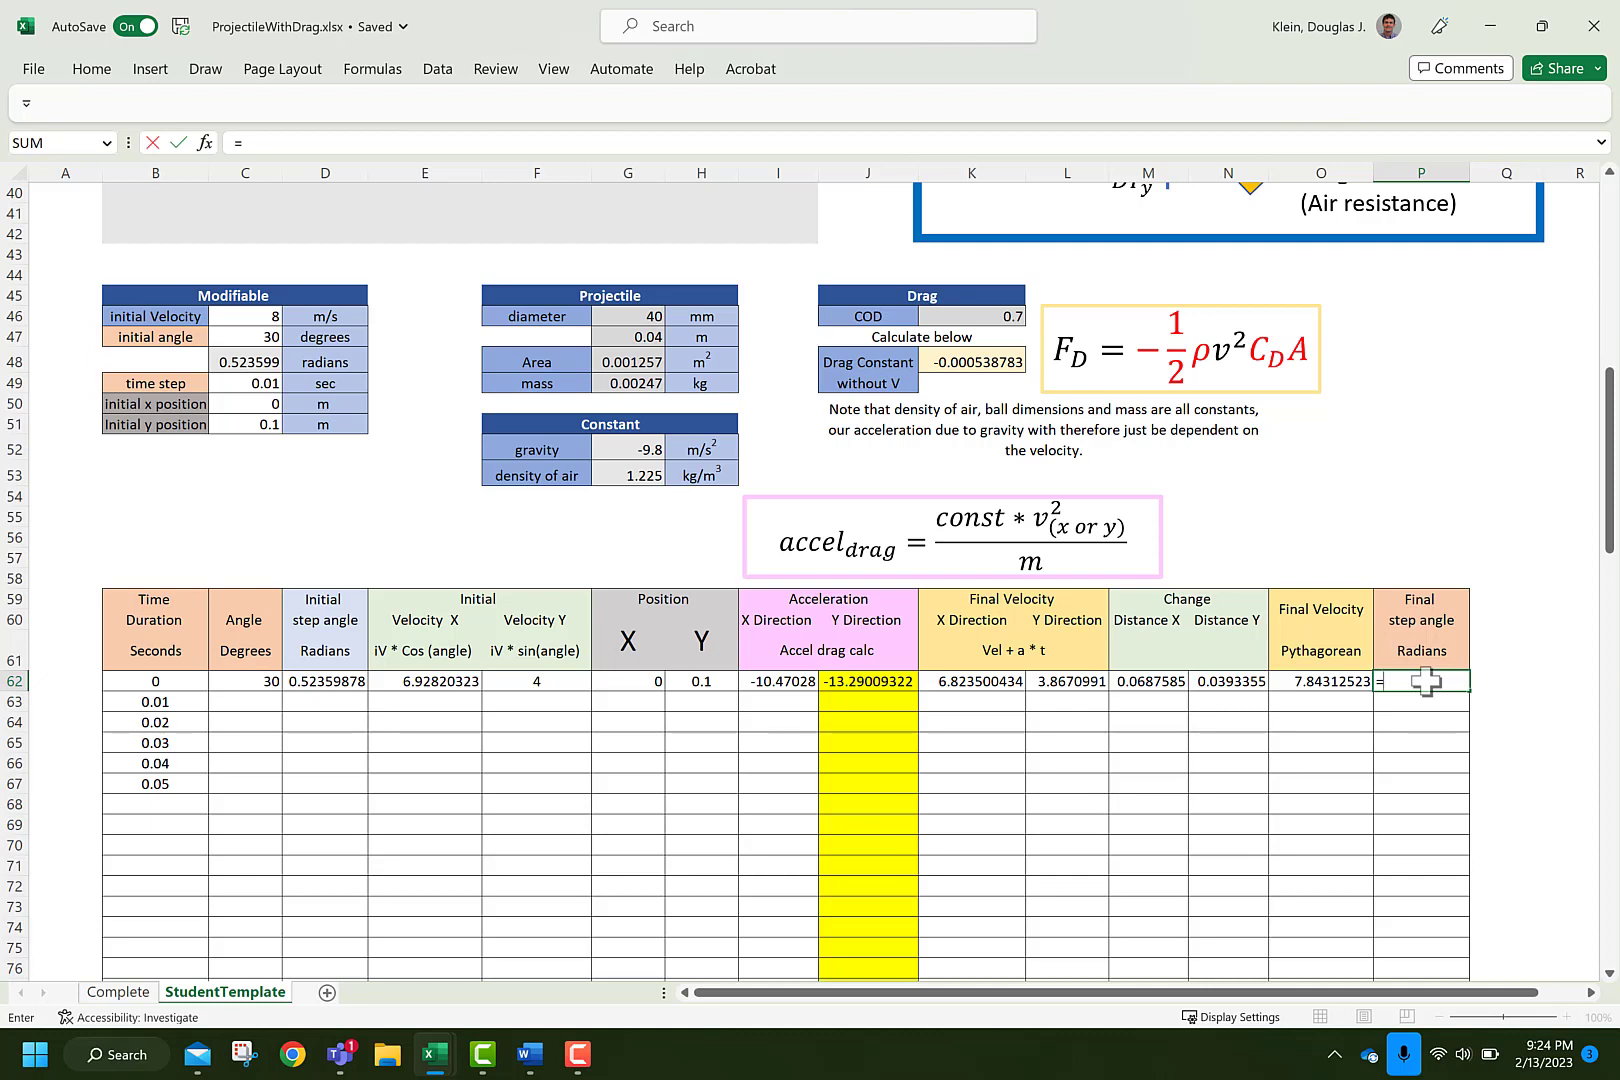
{"action": "type", "text": "atan"}
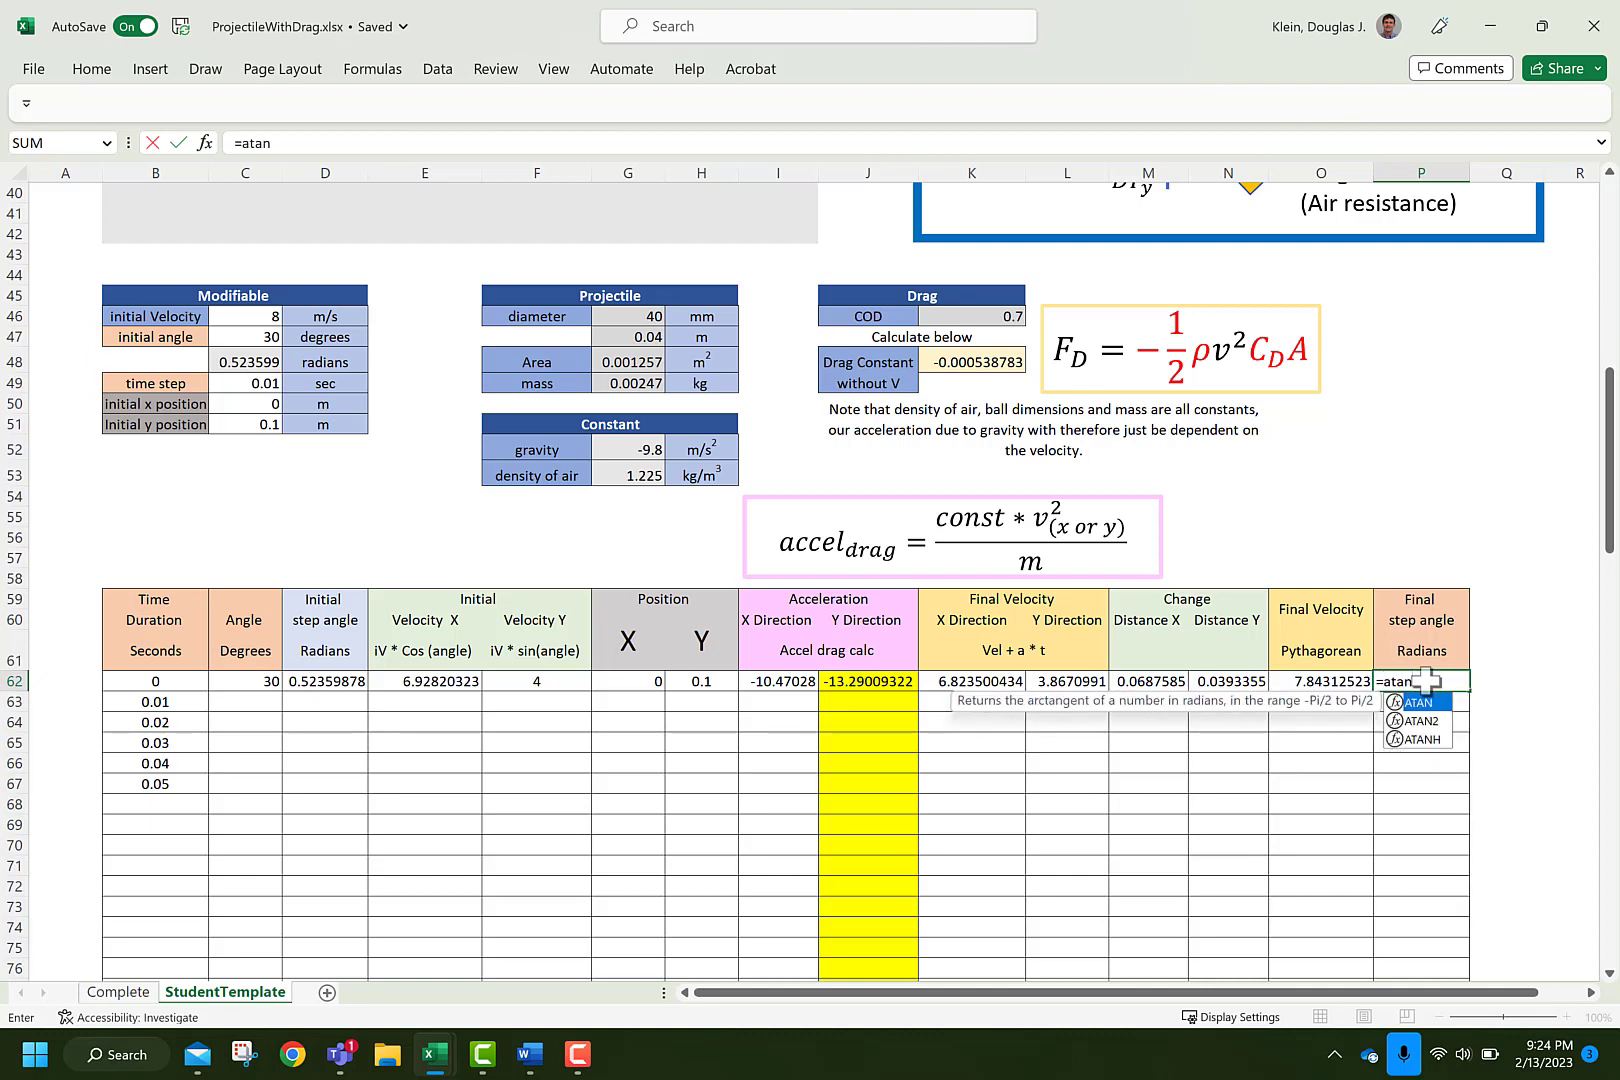
{"action": "type", "text": "("}
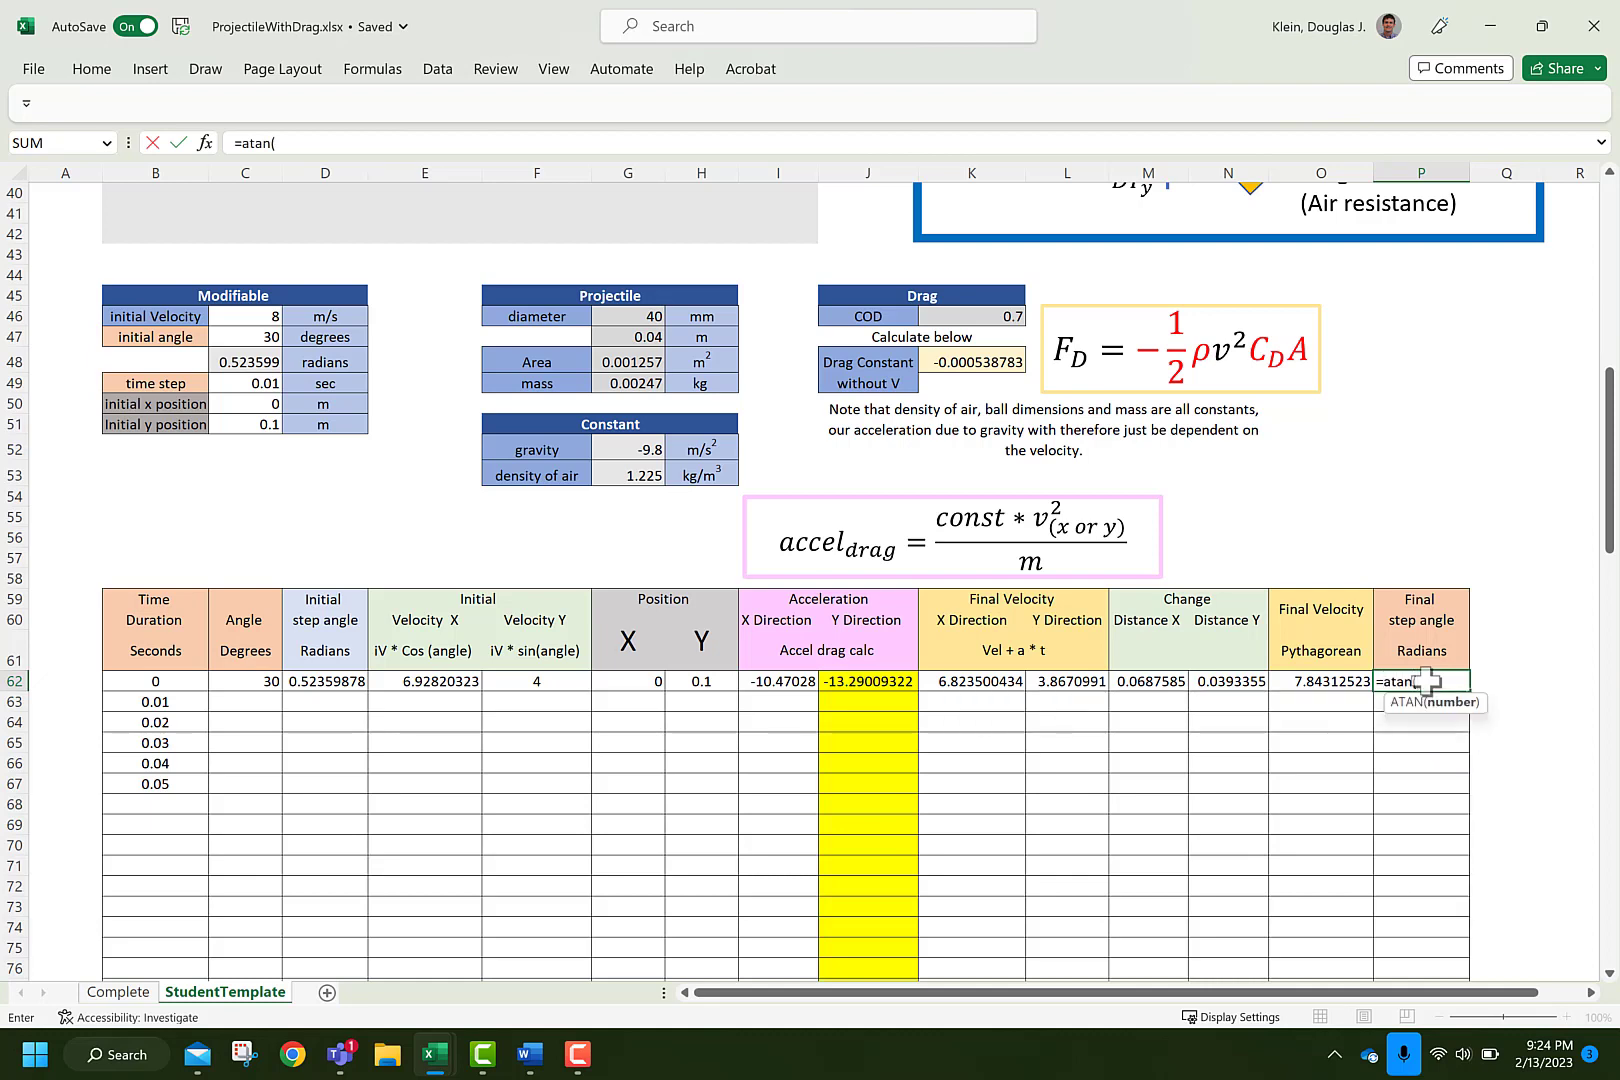
{"action": "left_click", "coordinate": [1068, 683]}
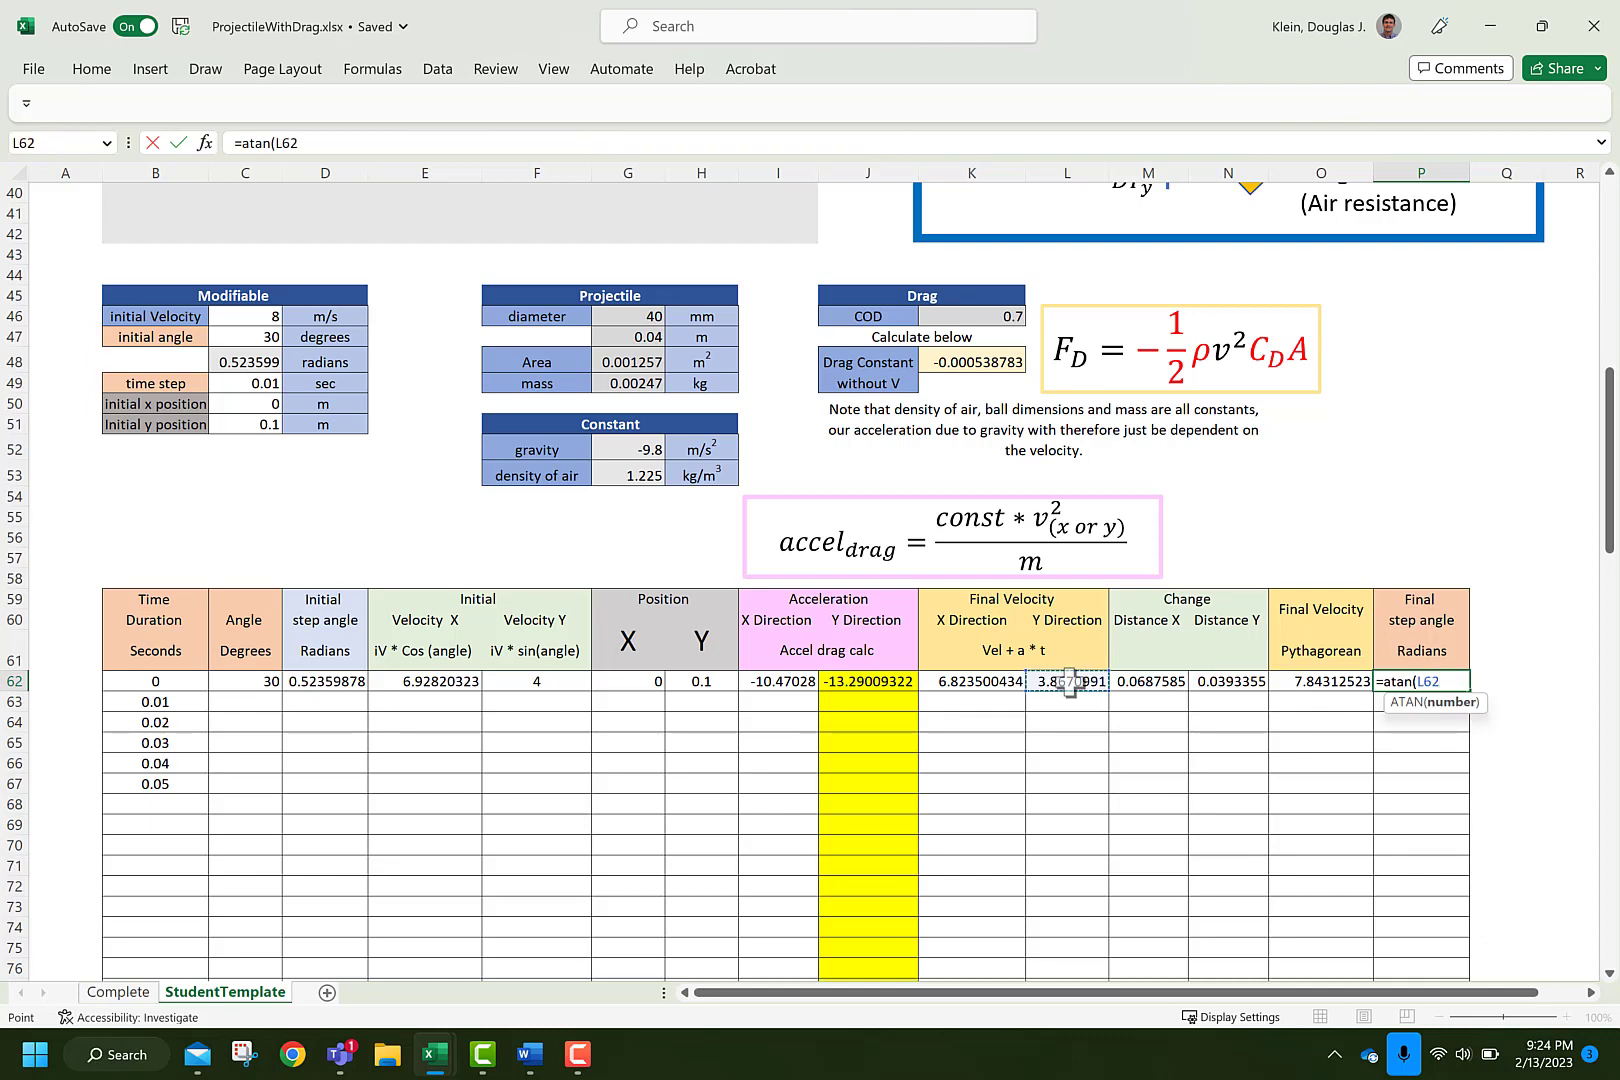
{"action": "type", "text": "/"}
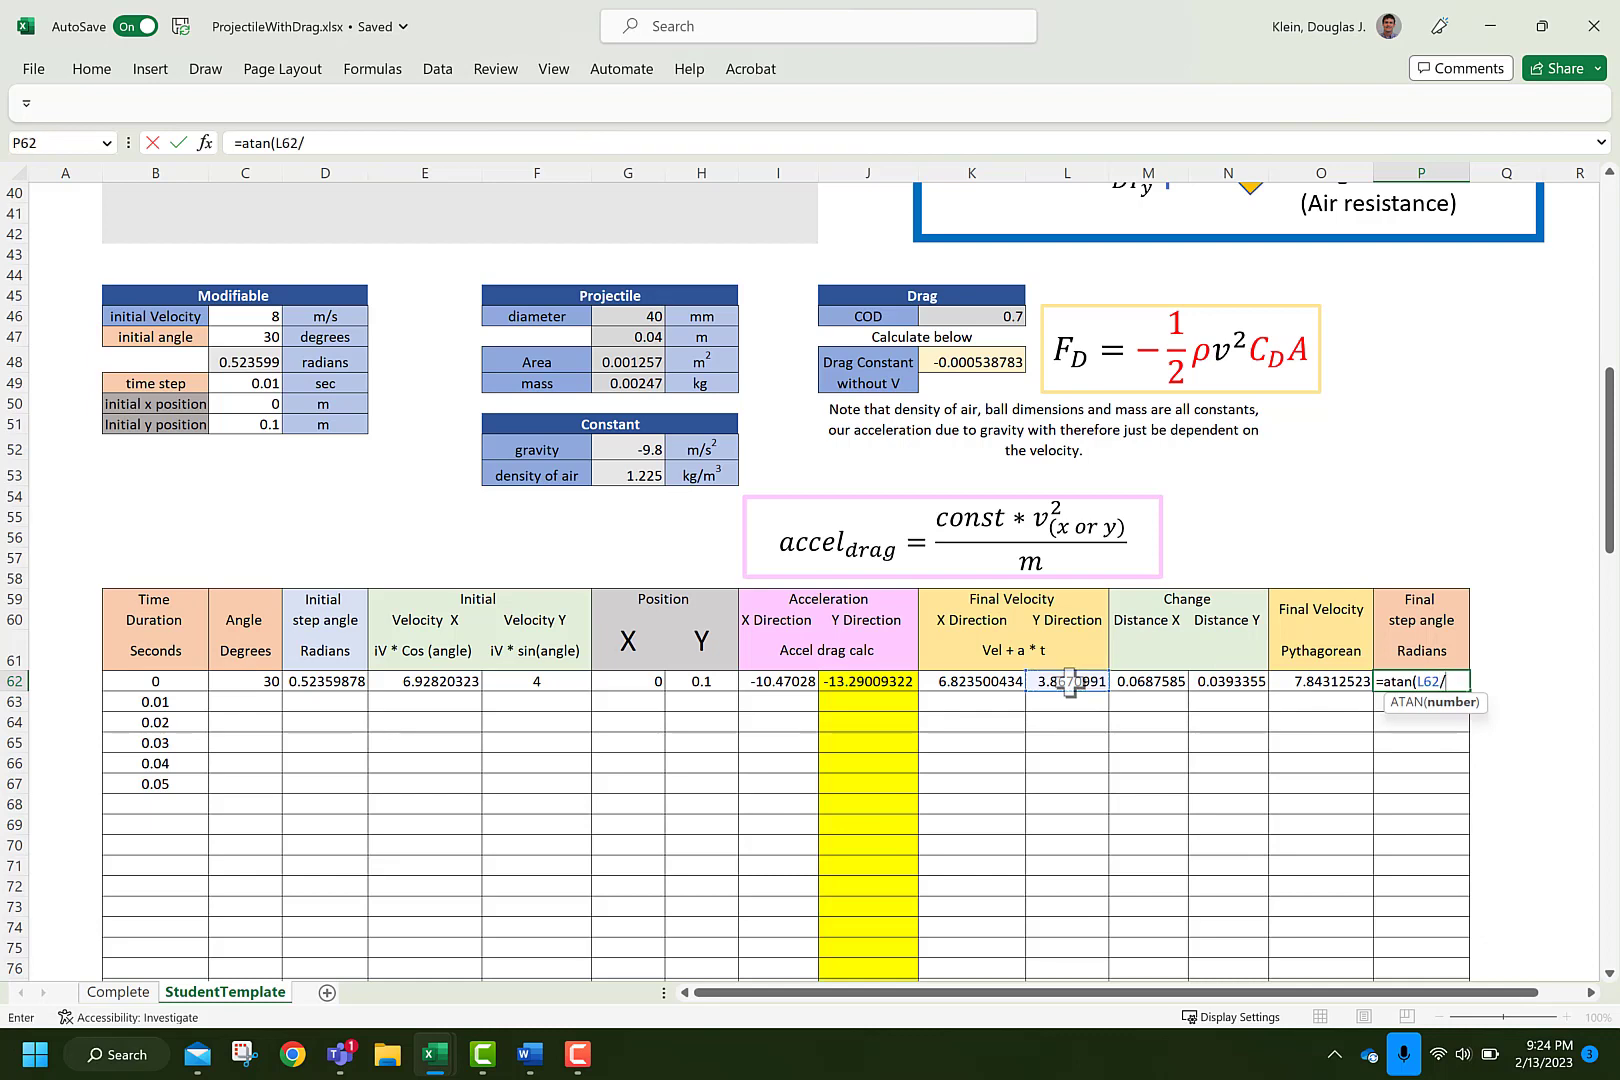
{"action": "left_click", "coordinate": [990, 682]}
{"action": "type", "text": ")"}
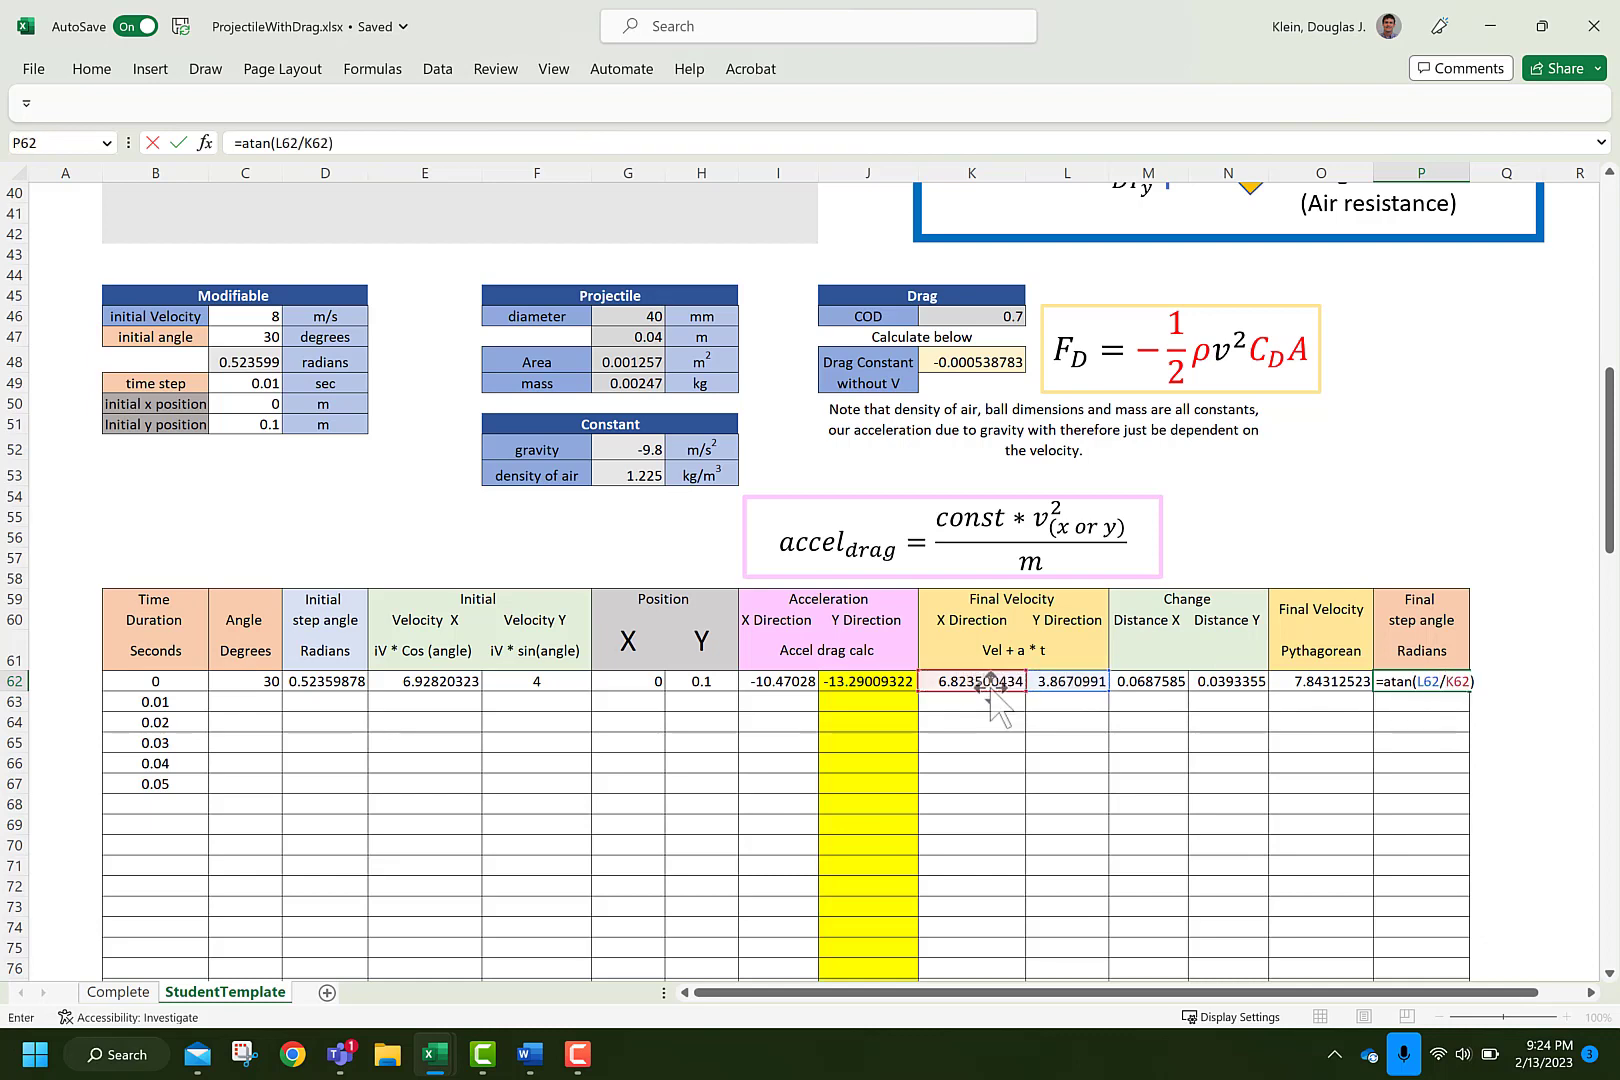
{"action": "key", "text": "Return"}
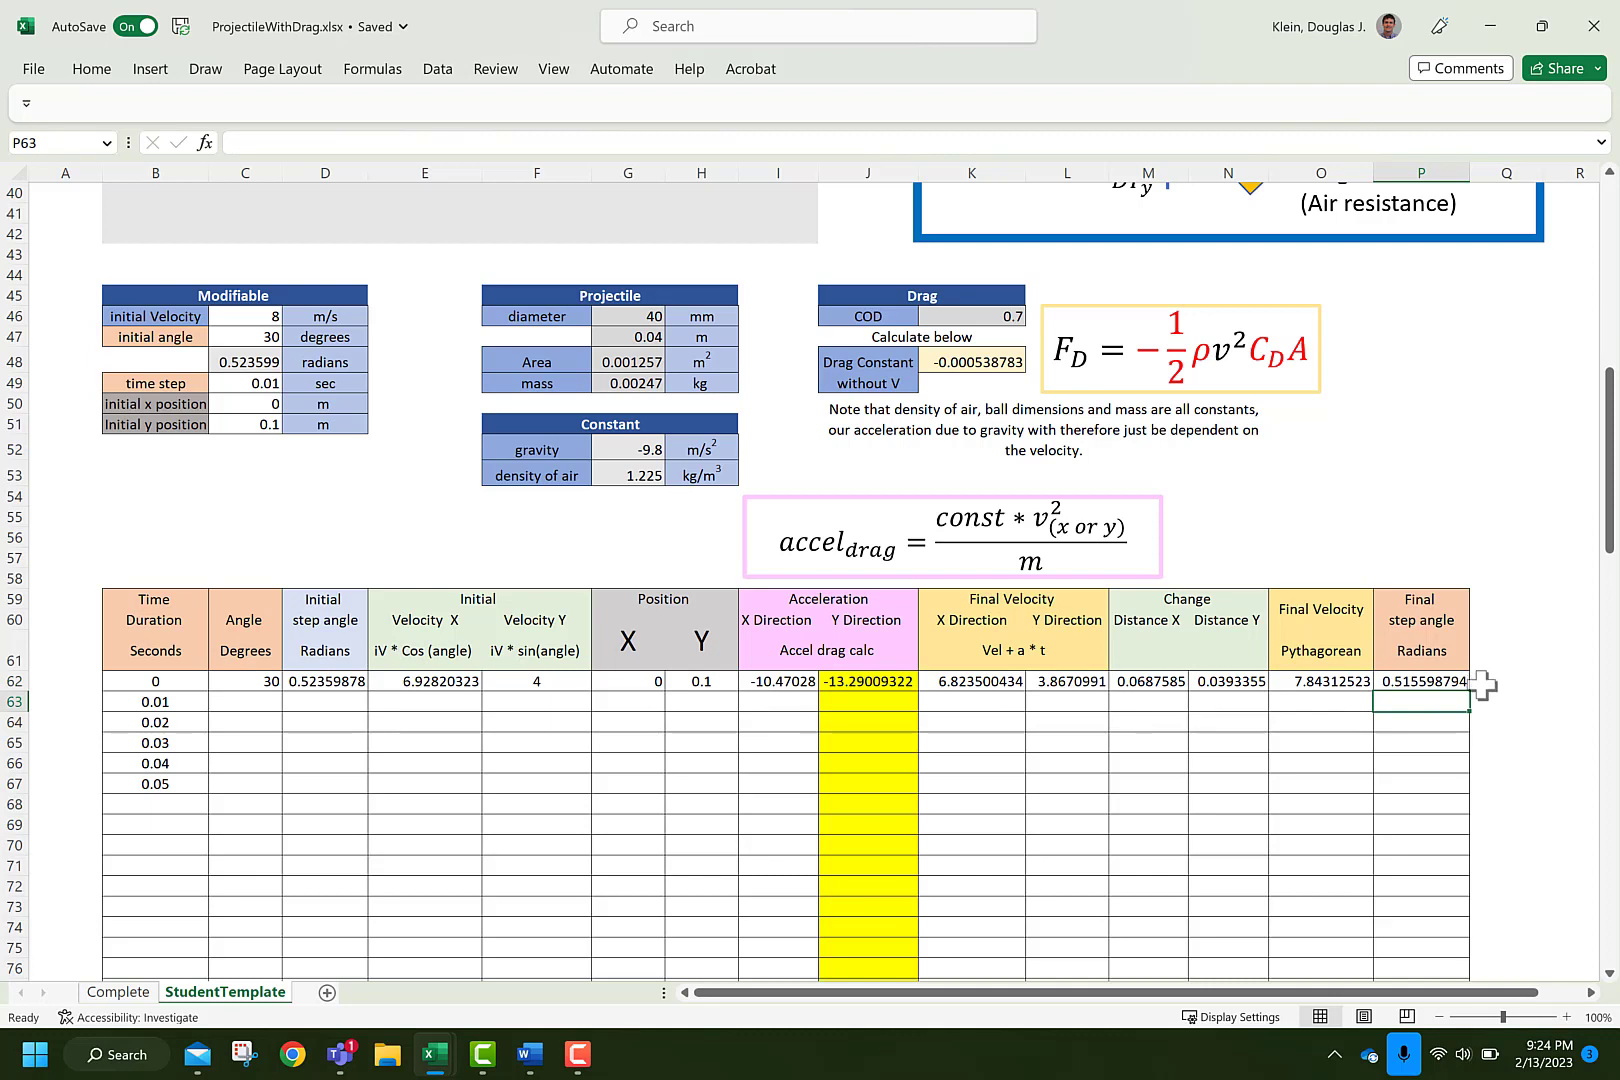
Link the second row's initial step angle in D63 to the first row's final step angle with =P62
{"action": "left_click", "coordinate": [322, 701]}
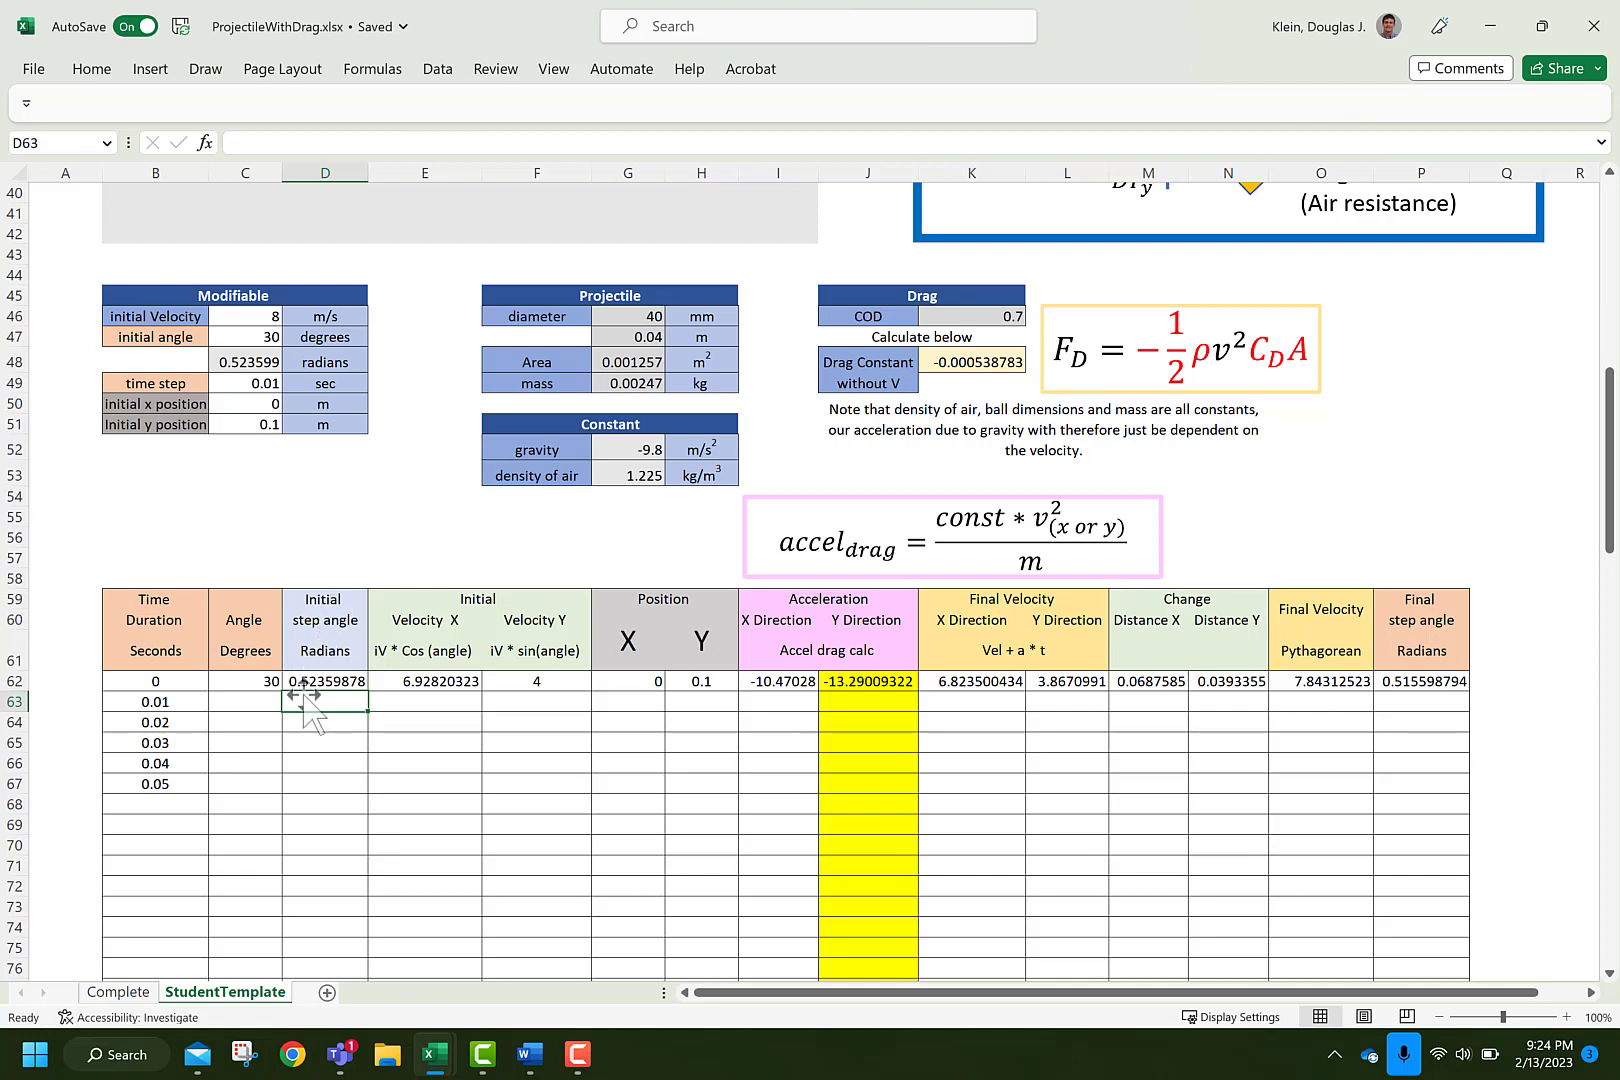
{"action": "type", "text": "="}
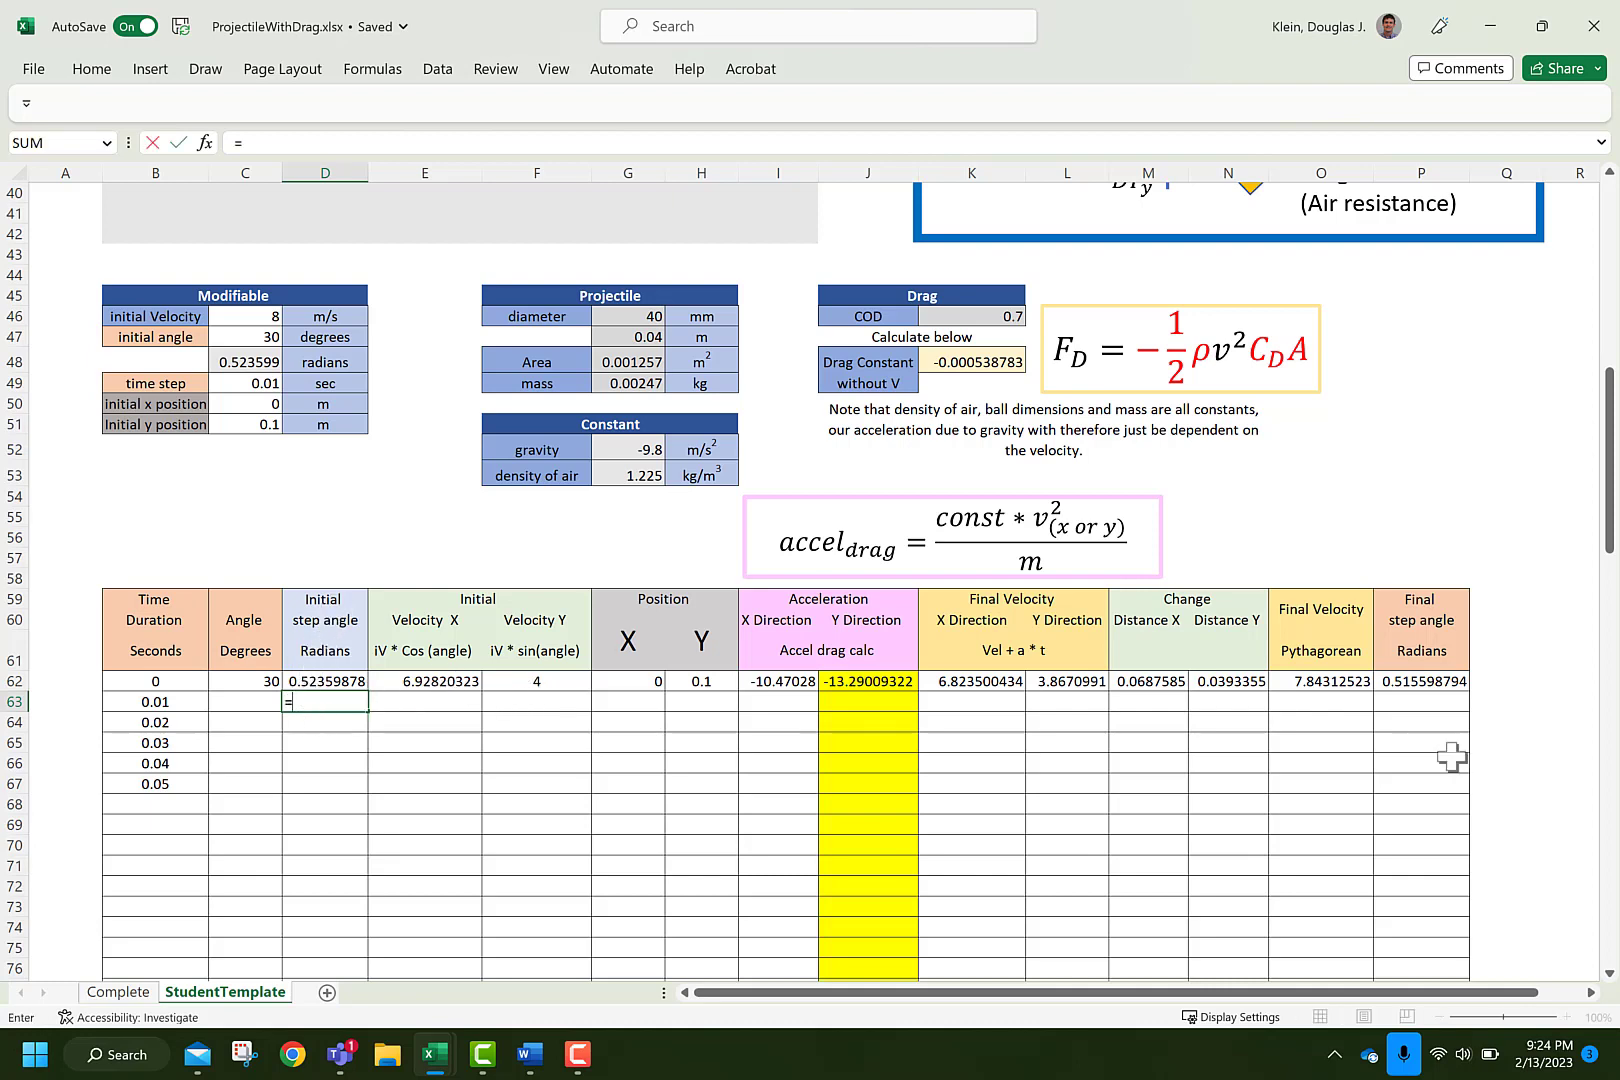
{"action": "left_click", "coordinate": [1440, 685]}
{"action": "key", "text": "Return"}
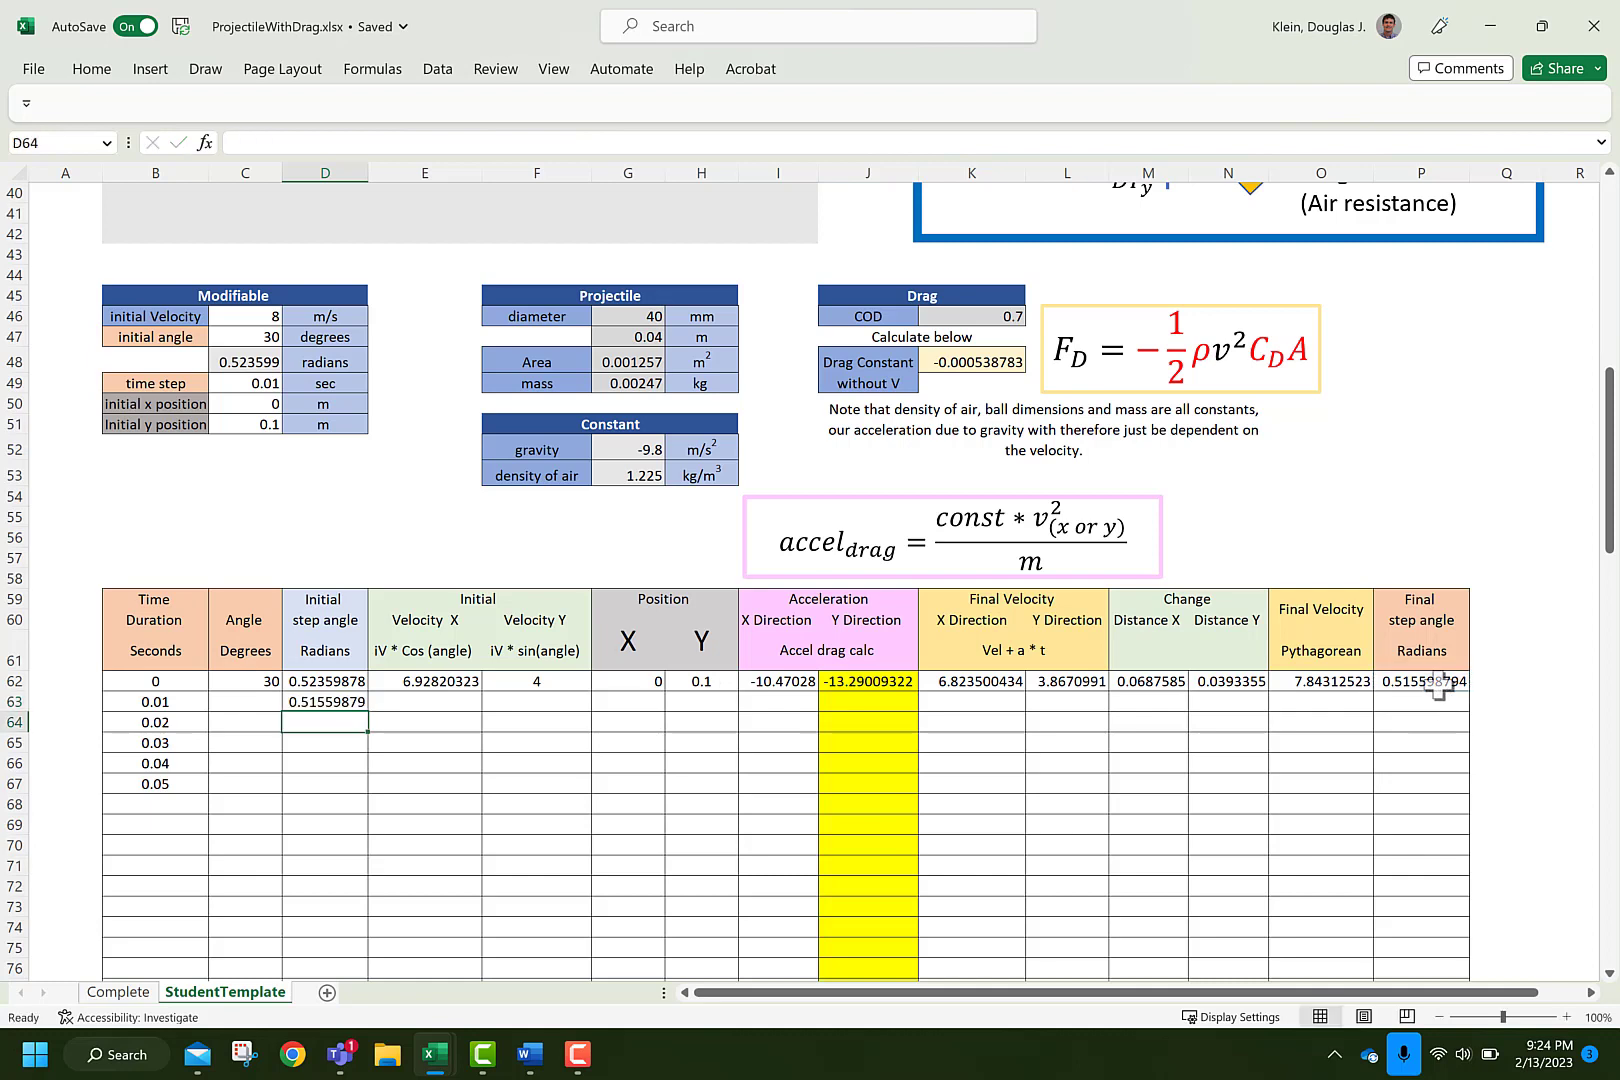
Convert the second row's initial step angle to degrees in C63 with =DEGREES(D63)
{"action": "left_click", "coordinate": [263, 704]}
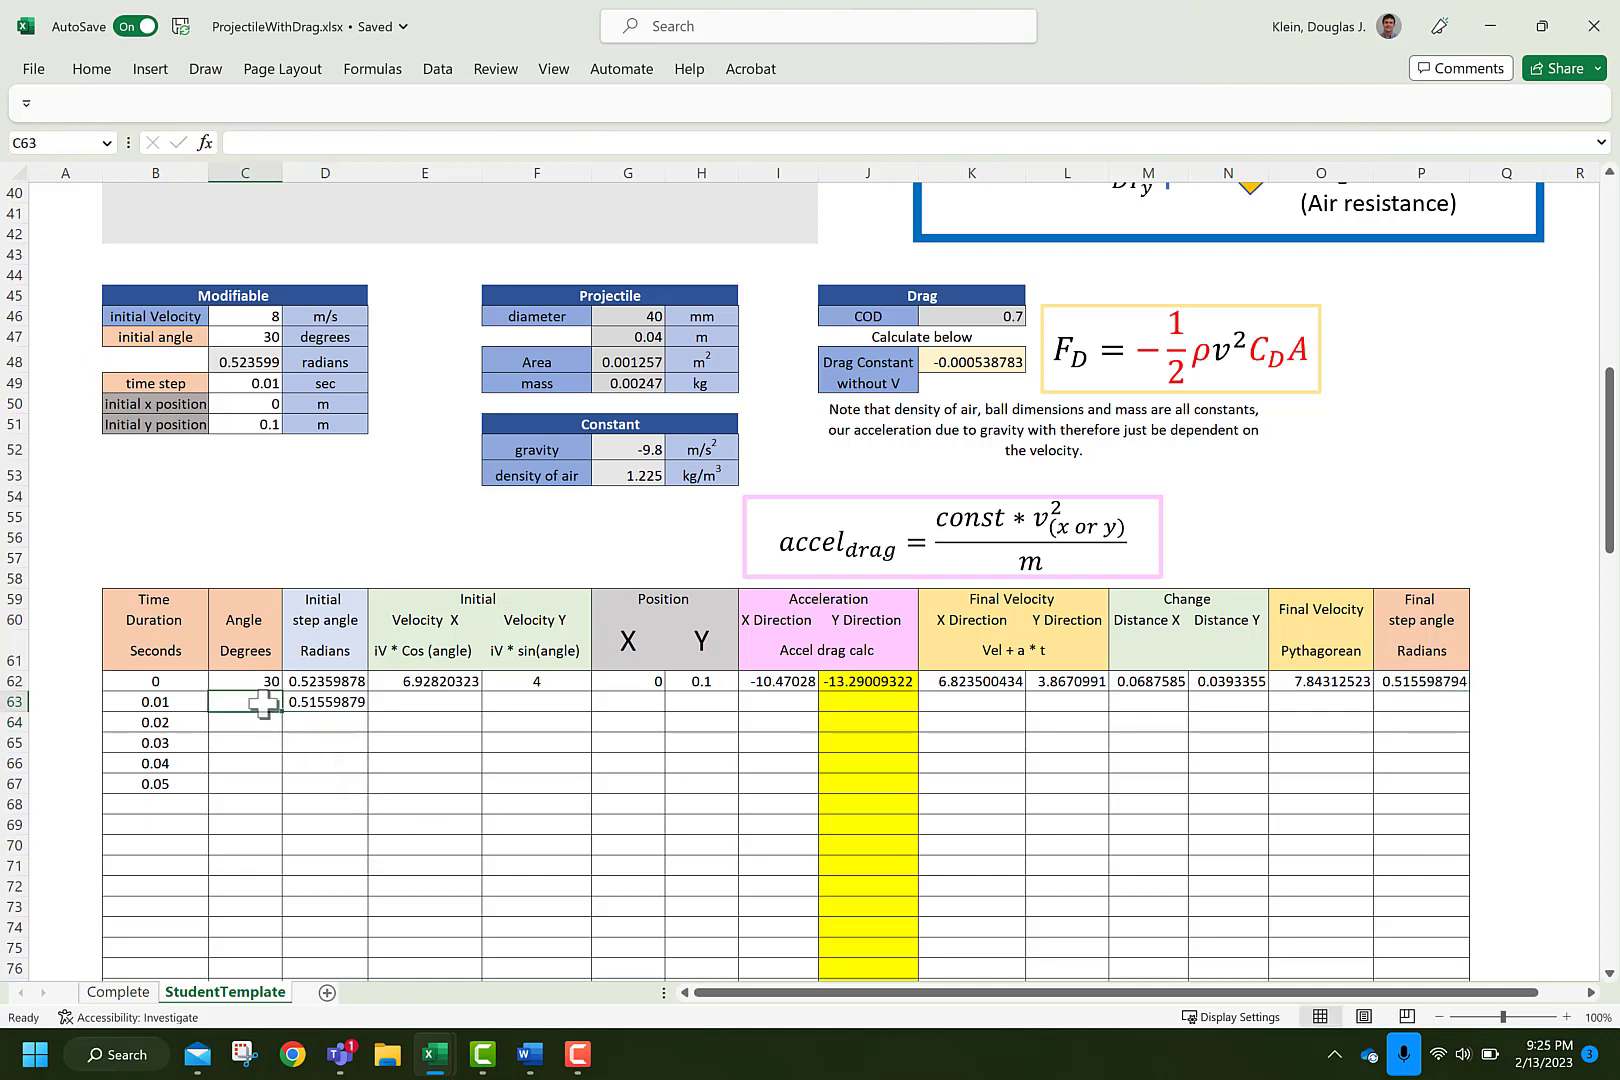
{"action": "type", "text": "=degr"}
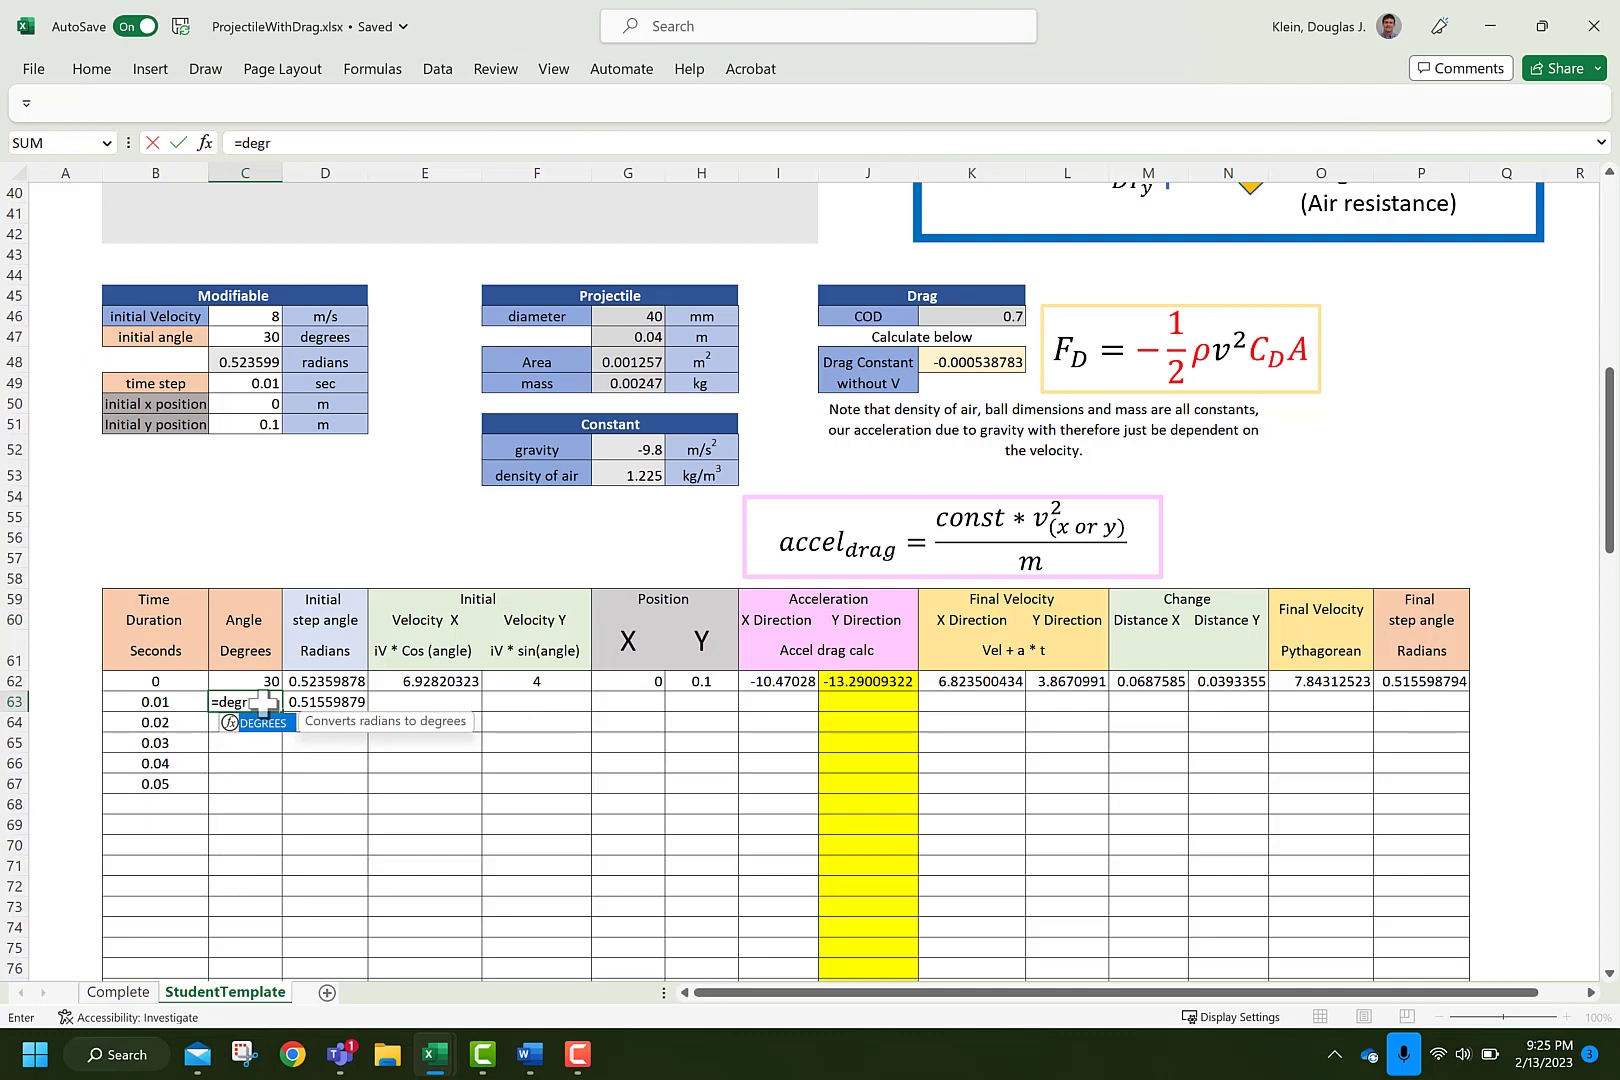
{"action": "type", "text": "ees"}
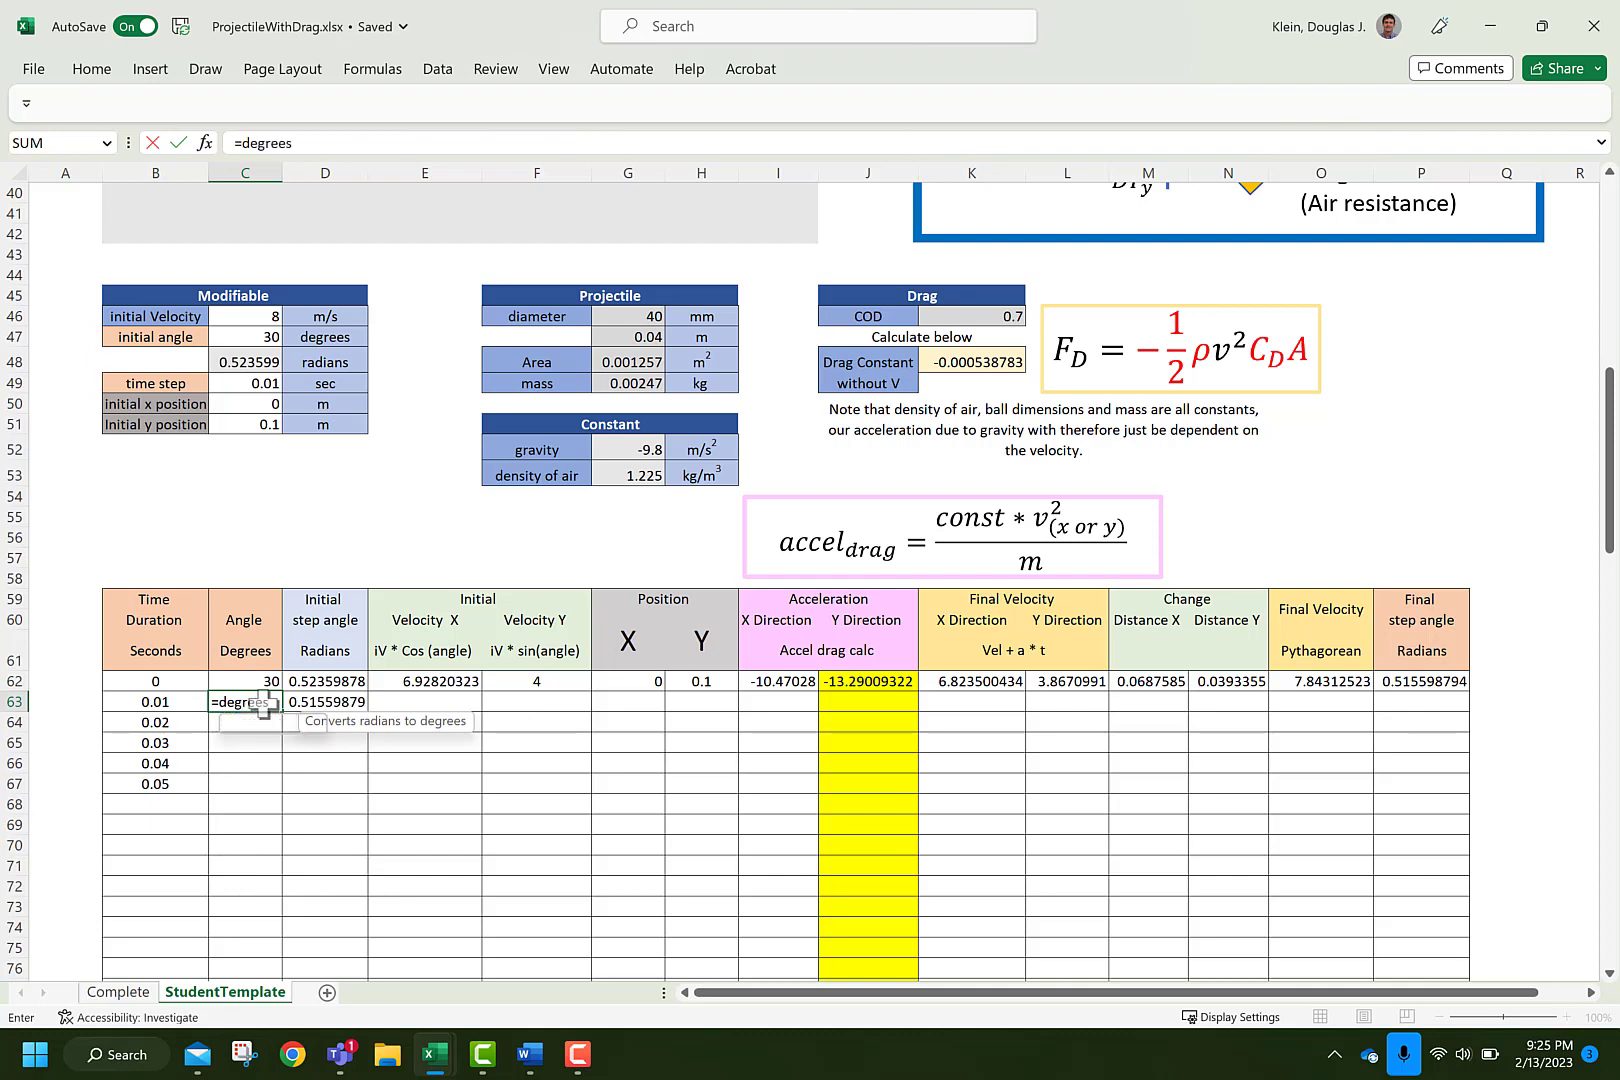
{"action": "type", "text": "("}
{"action": "left_click", "coordinate": [303, 703]}
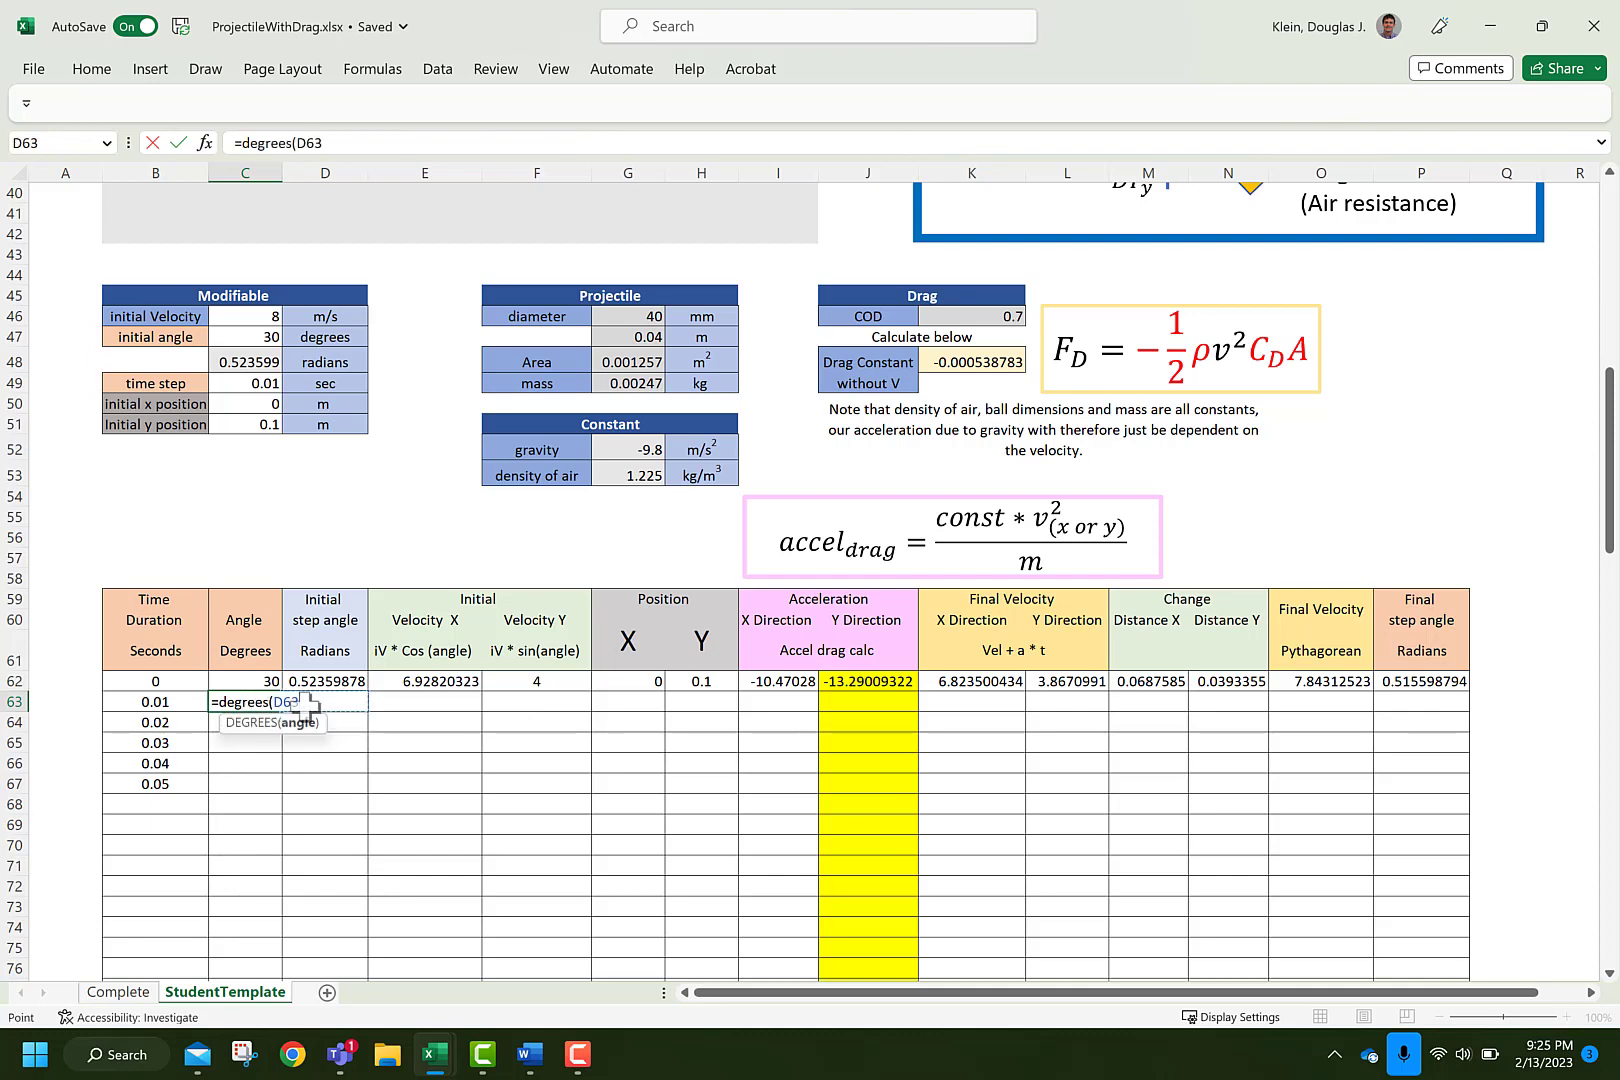
{"action": "type", "text": ")"}
{"action": "key", "text": "Return"}
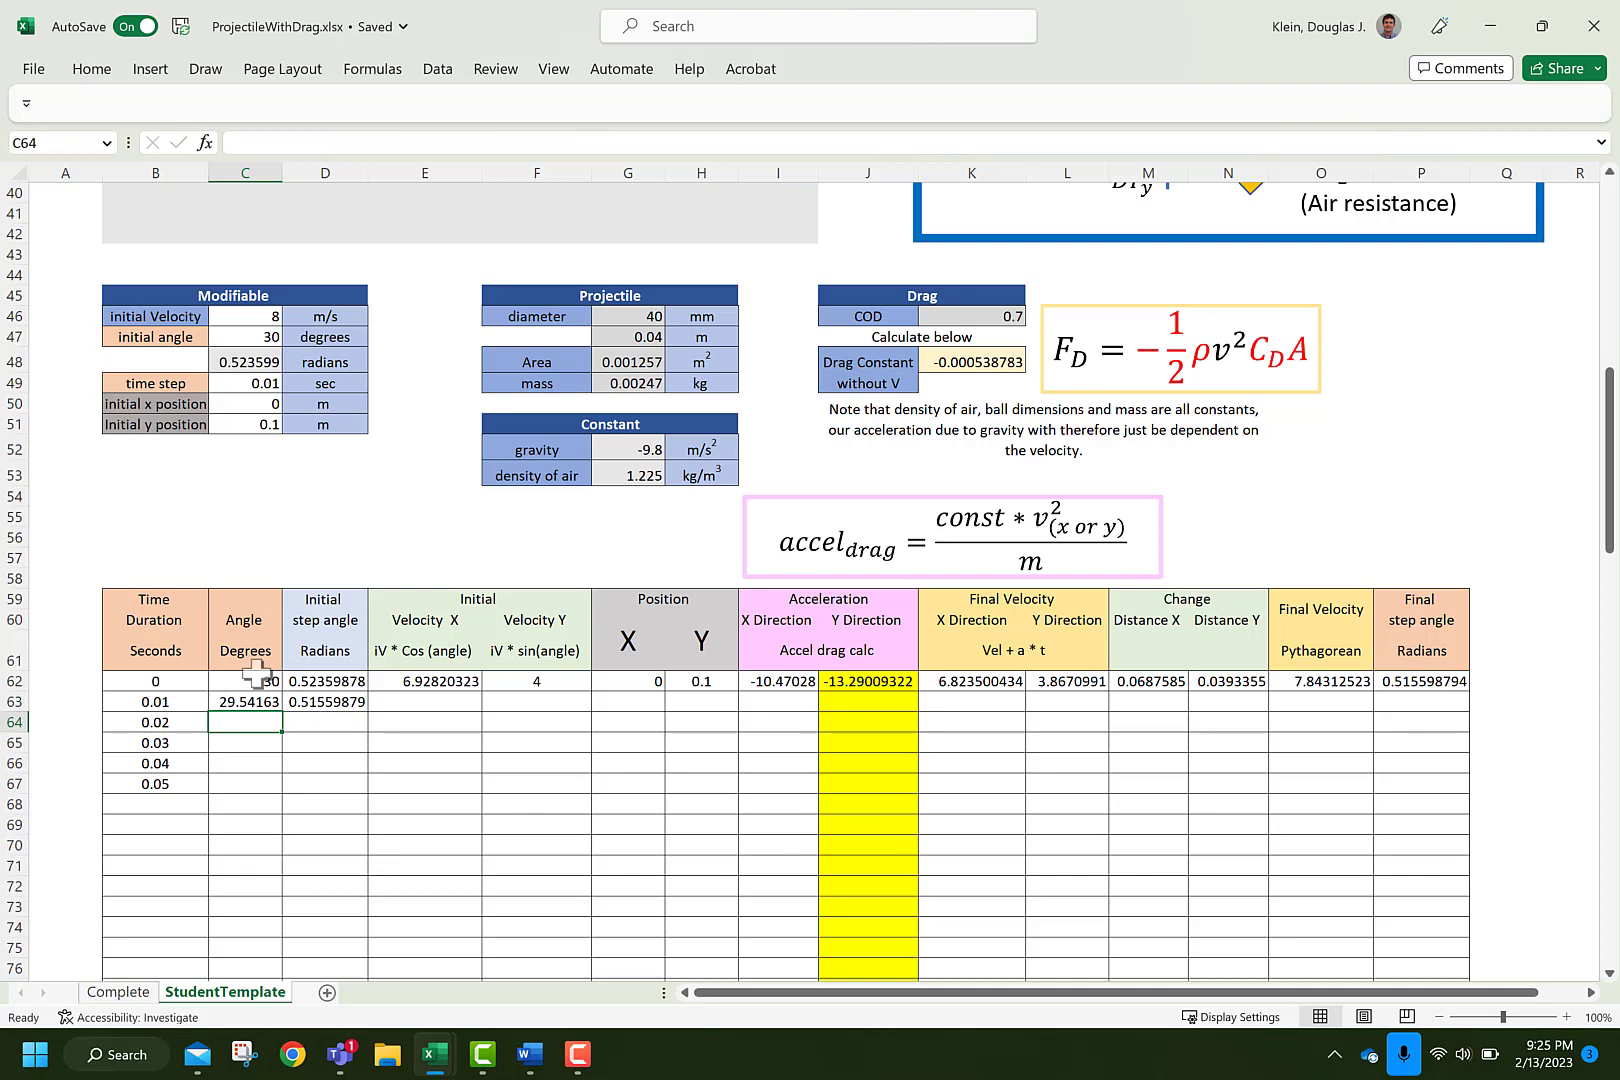
Link the second row's initial velocities to the first row's final velocities, with =K62 in E63 and =L62 in F63
{"action": "left_click", "coordinate": [465, 708]}
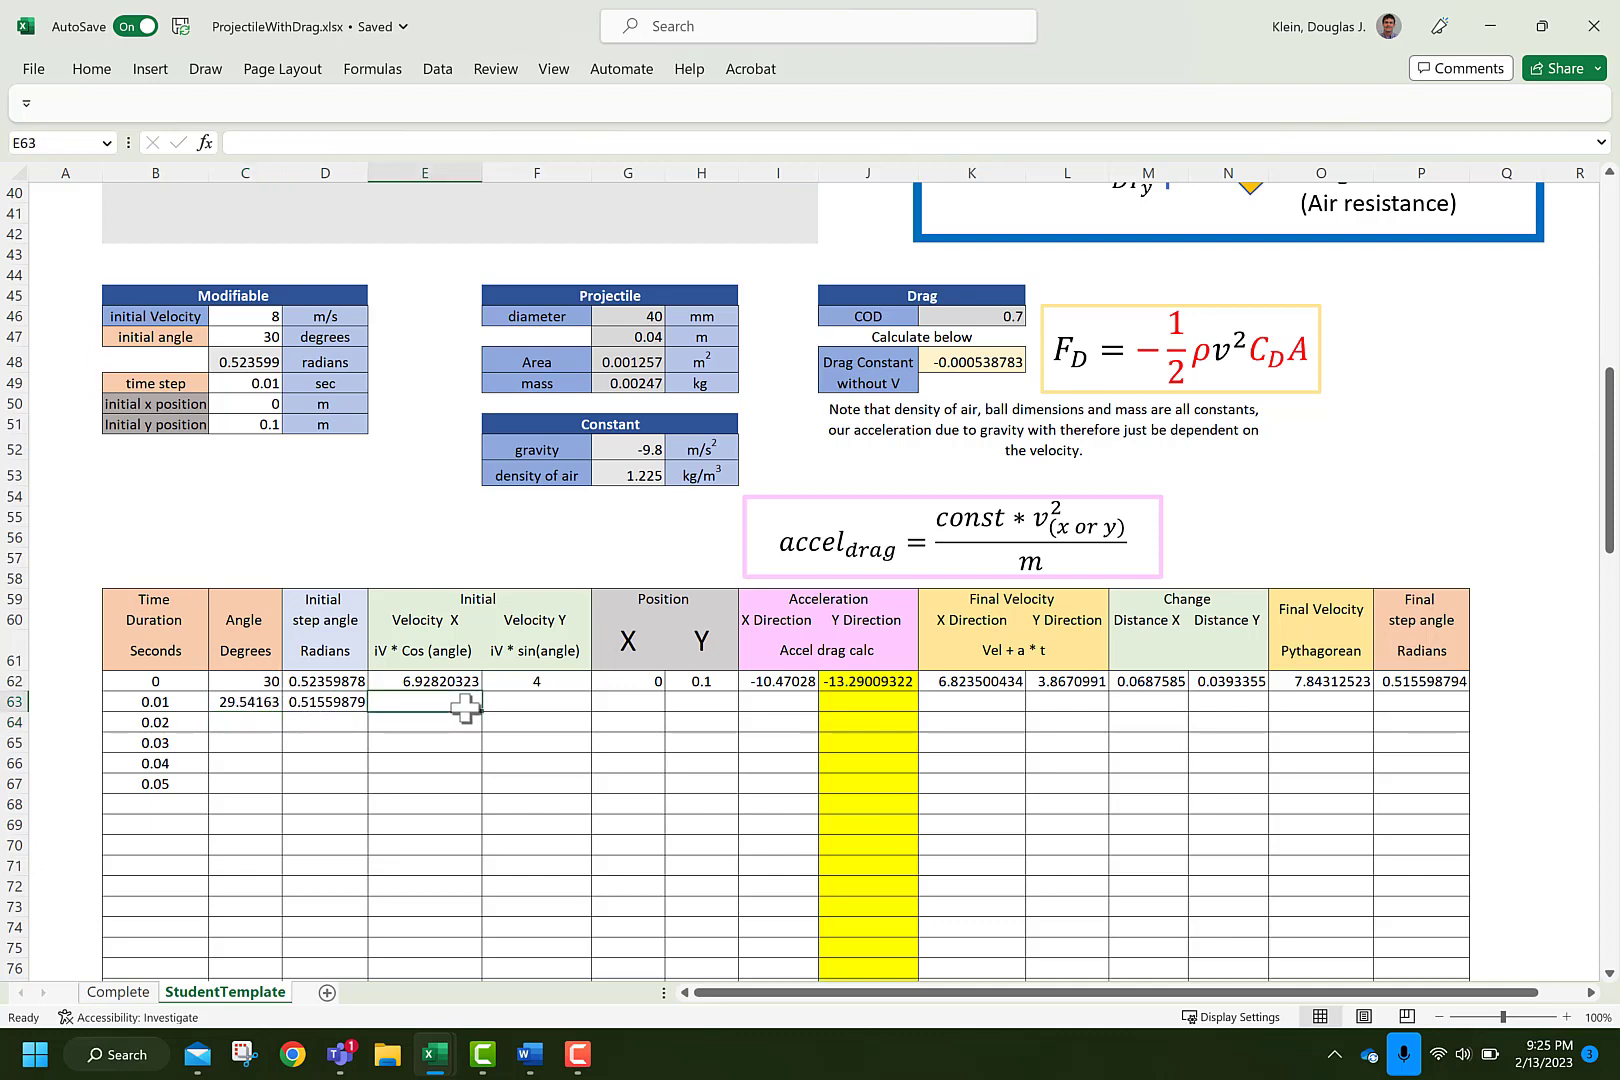
{"action": "type", "text": "="}
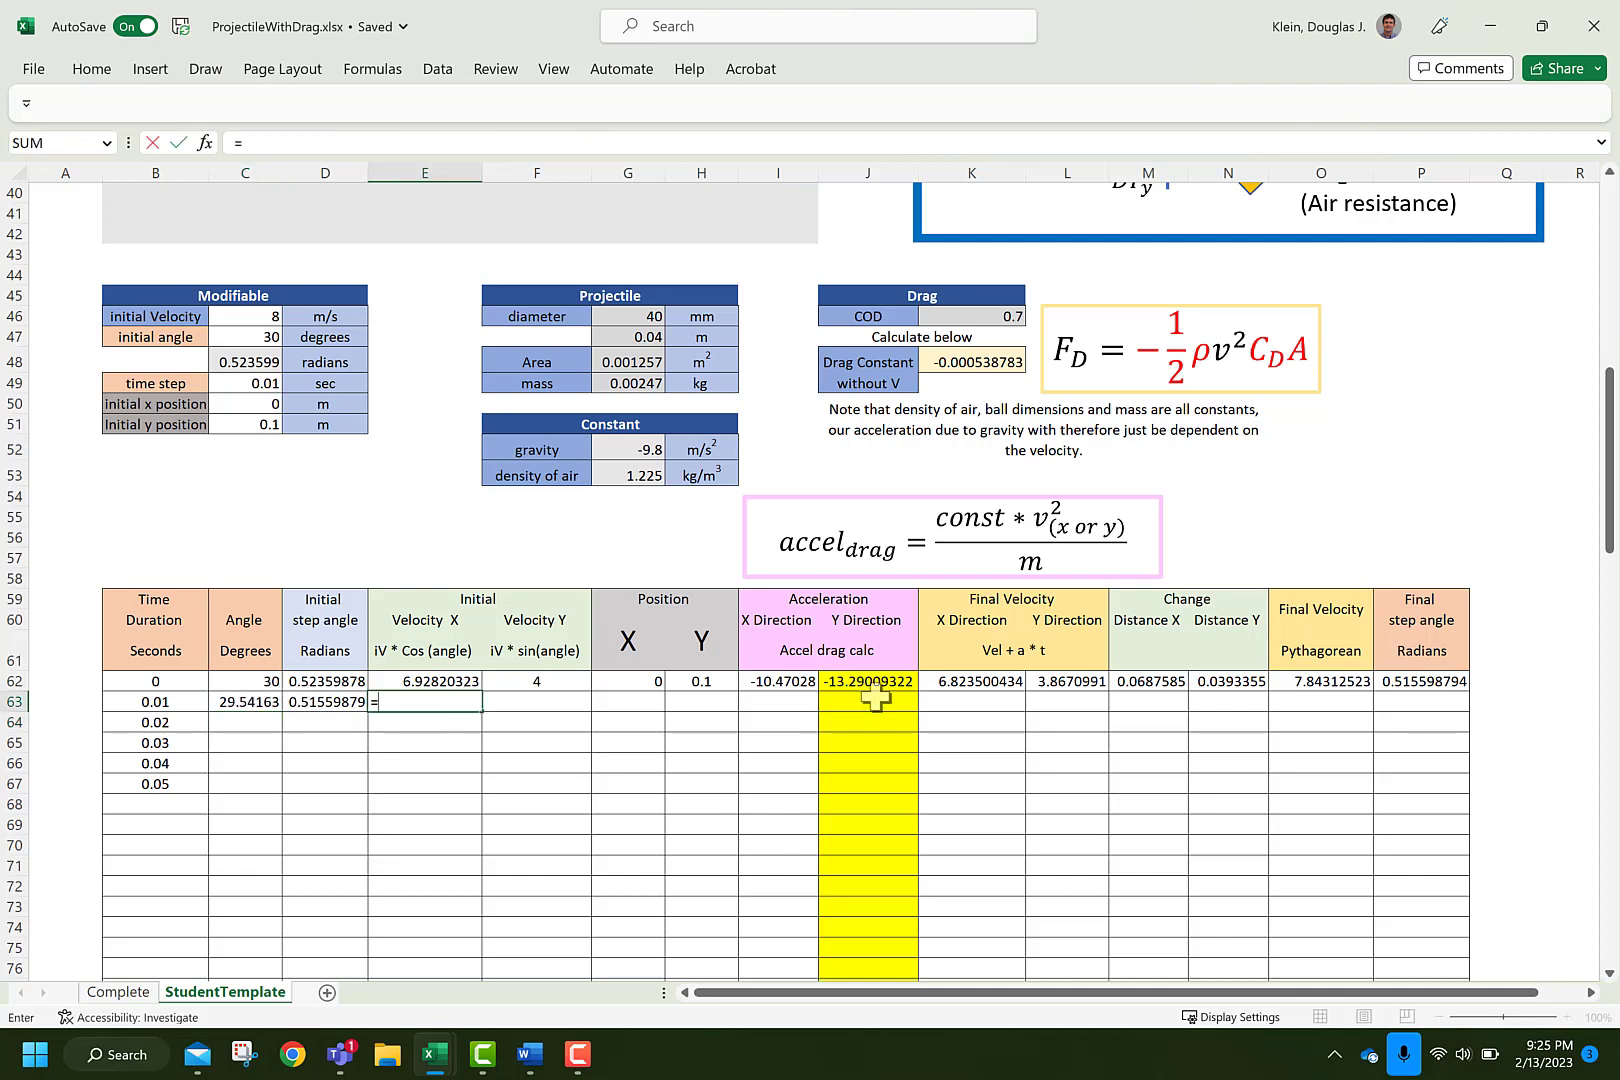
{"action": "left_click", "coordinate": [997, 684]}
{"action": "key", "text": "Return"}
{"action": "left_click", "coordinate": [538, 703]}
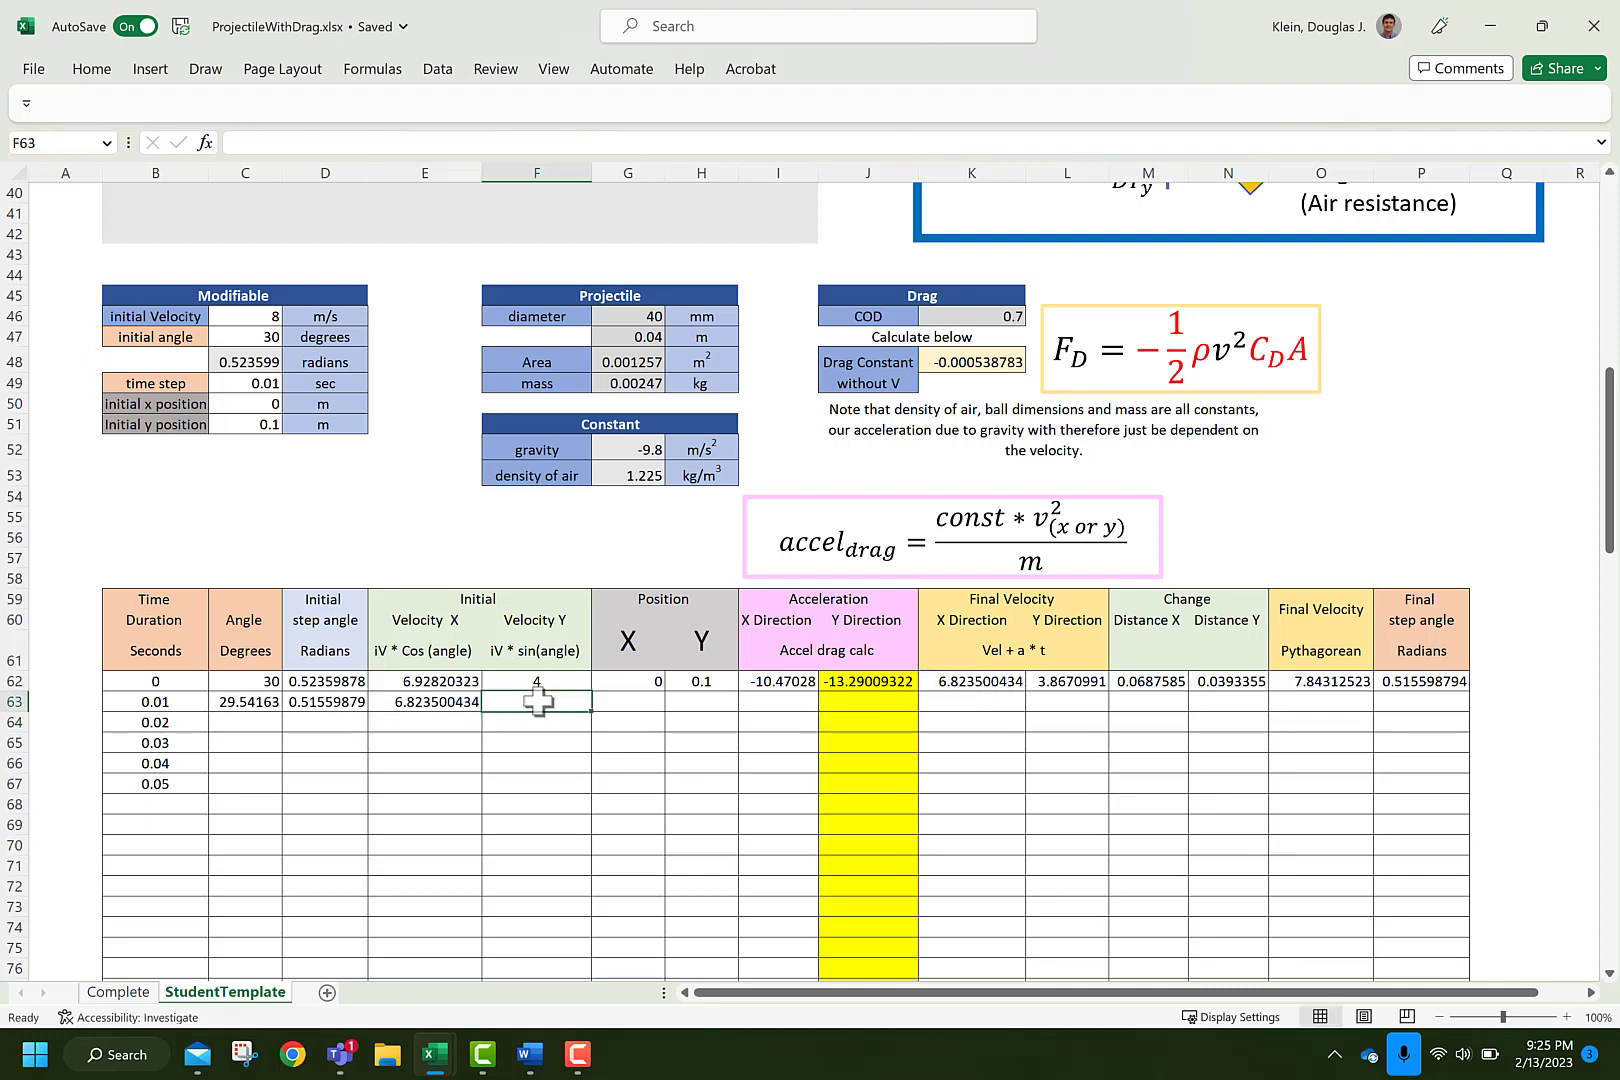
{"action": "type", "text": "="}
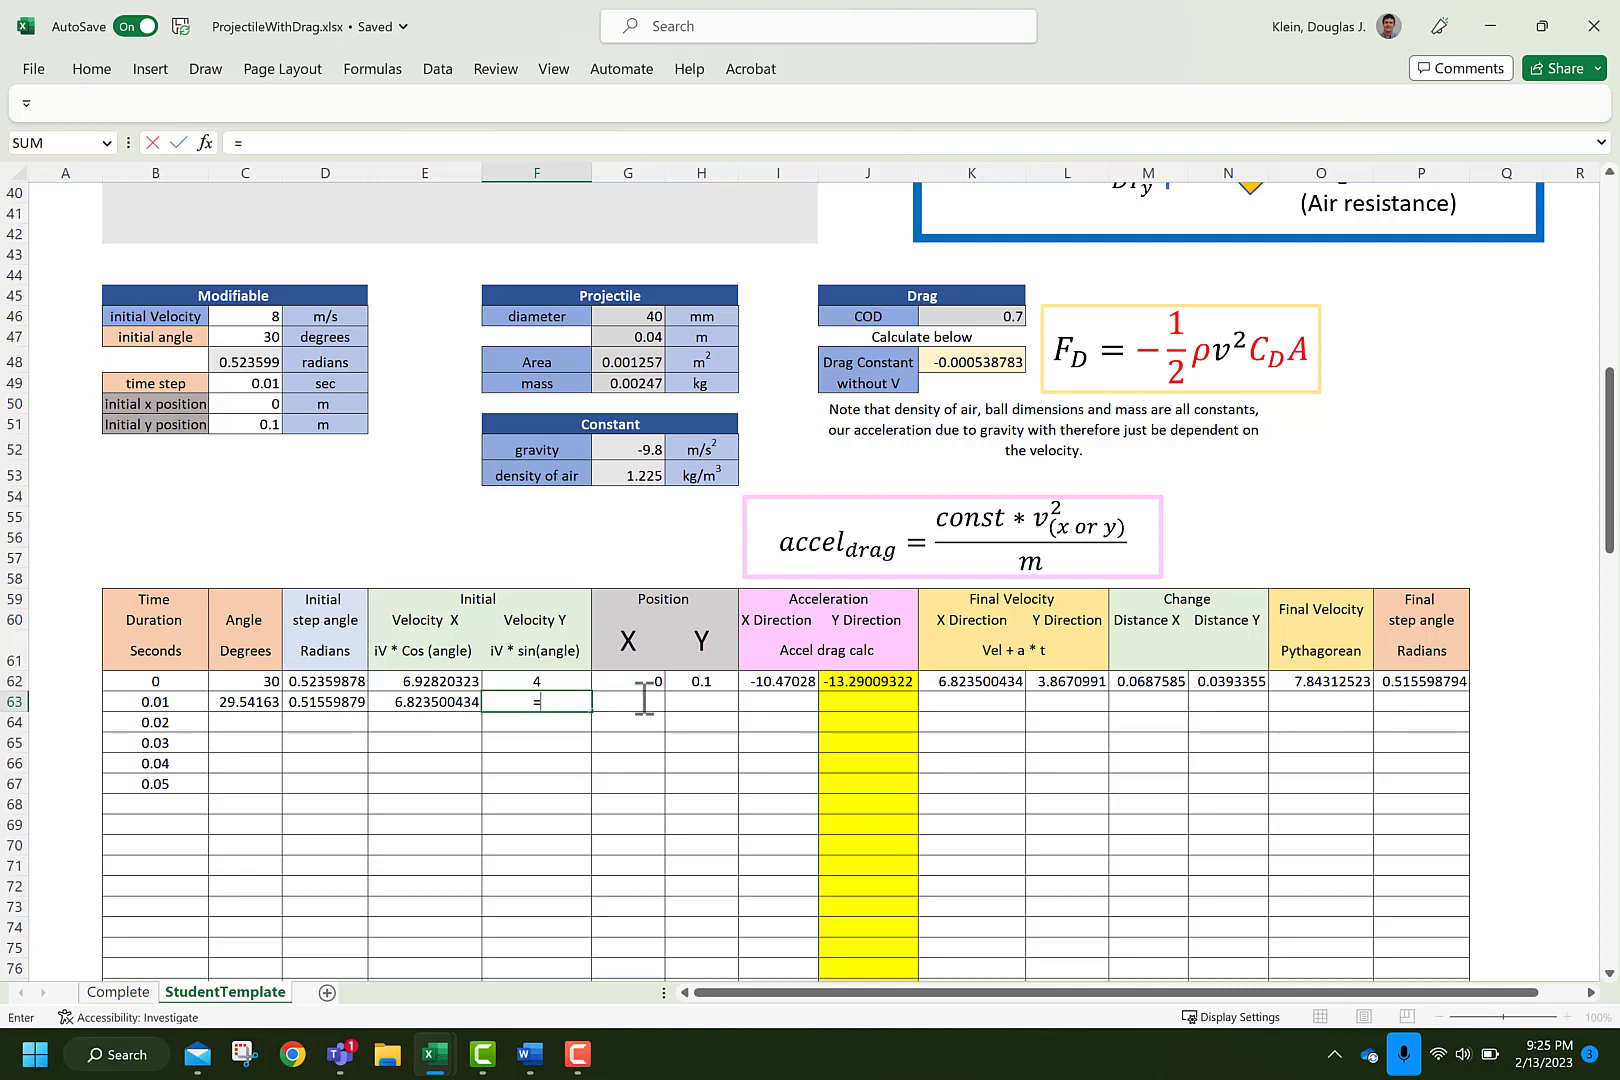
{"action": "left_click", "coordinate": [1066, 684]}
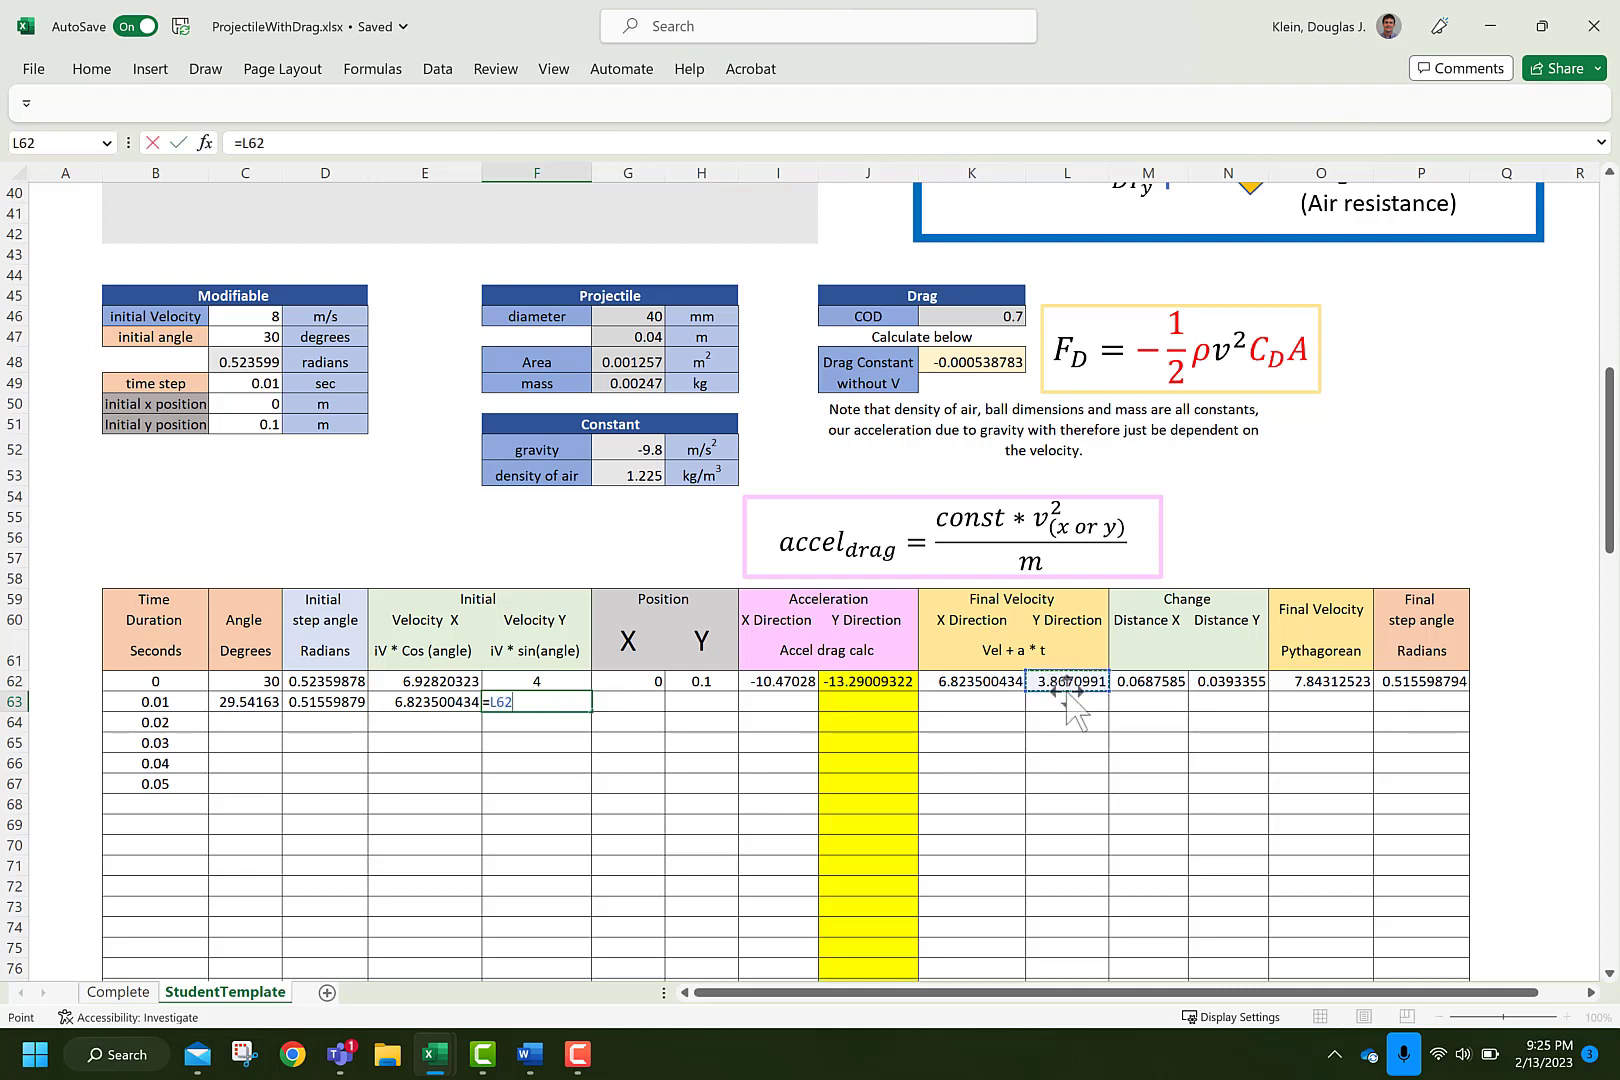
{"action": "key", "text": "Return"}
Calculate the second row's X position in G63 with =G62+M62, adding the X distance change to the previous position
{"action": "left_click", "coordinate": [637, 705]}
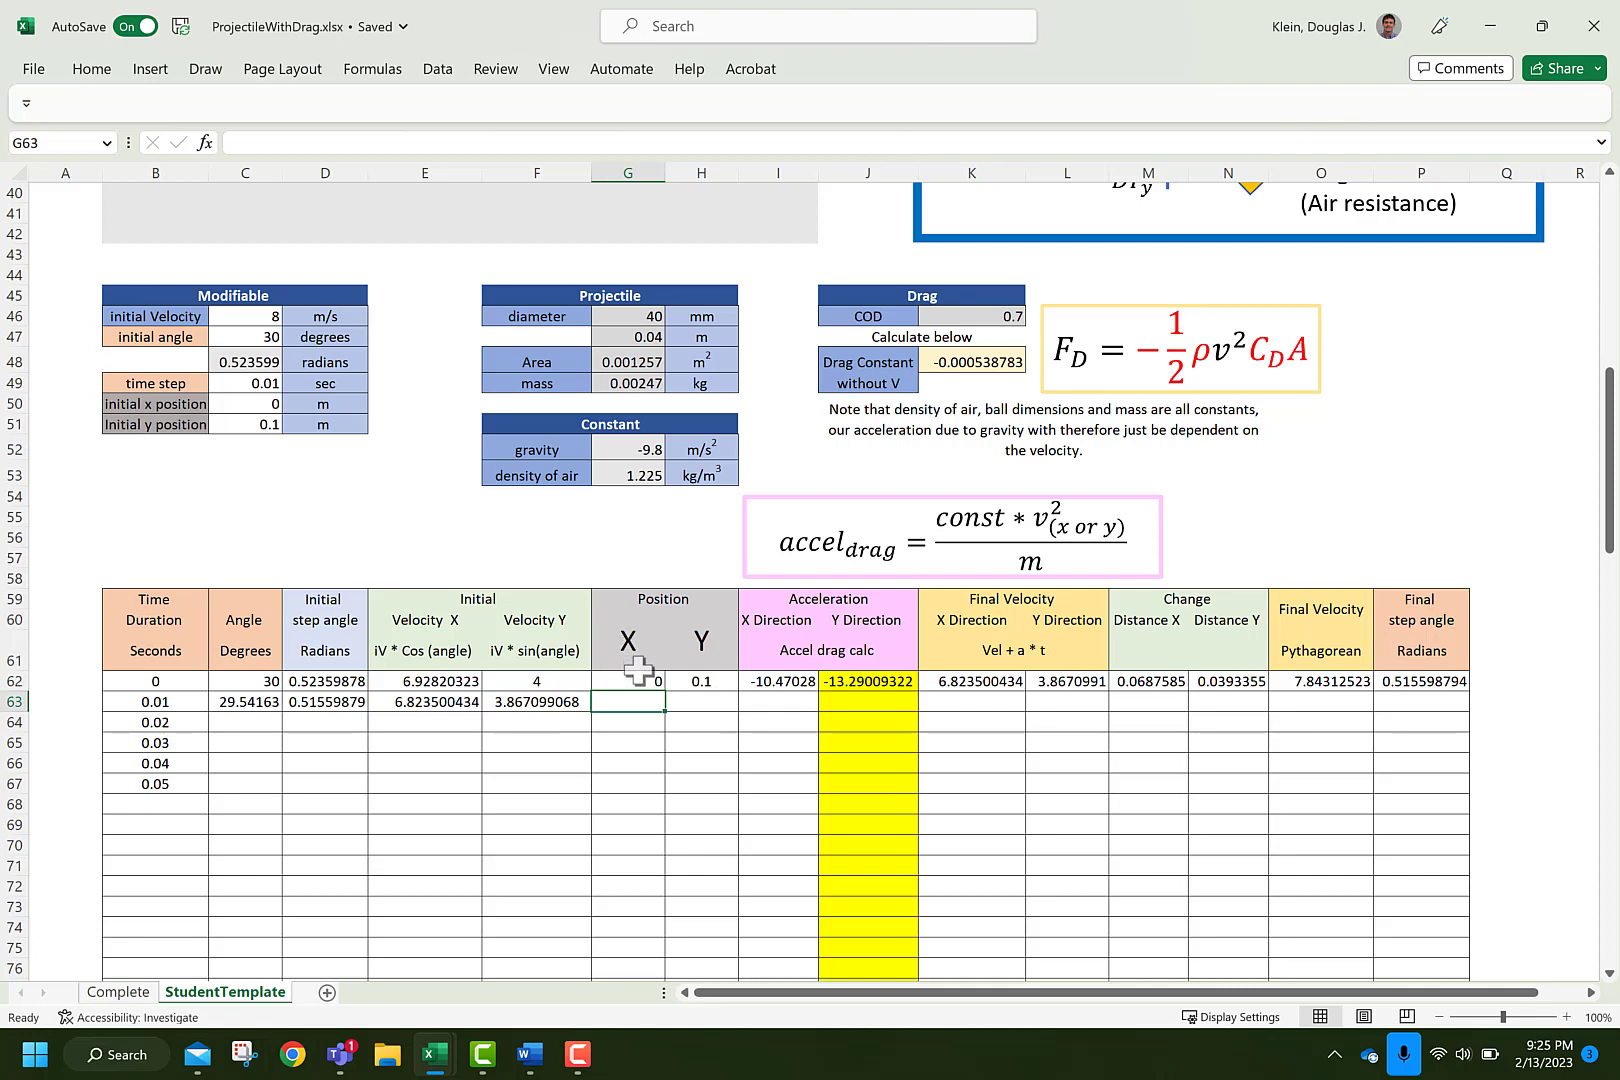
{"action": "type", "text": "="}
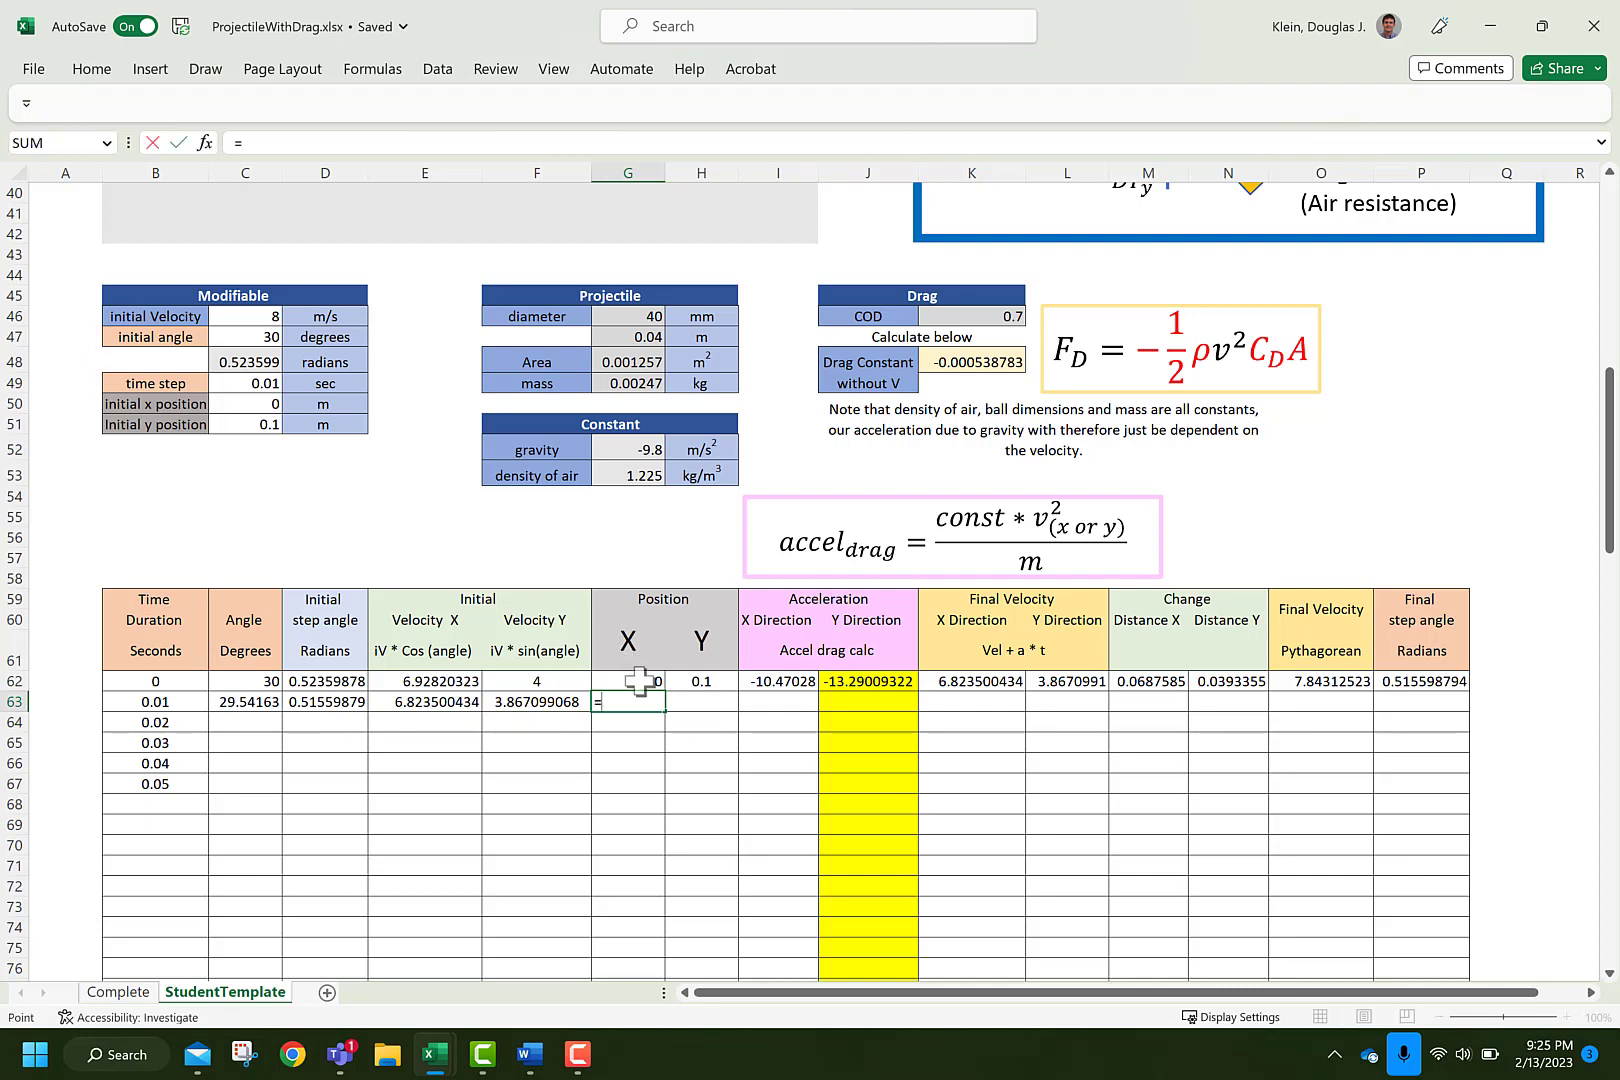
{"action": "left_click", "coordinate": [640, 682]}
{"action": "type", "text": "+"}
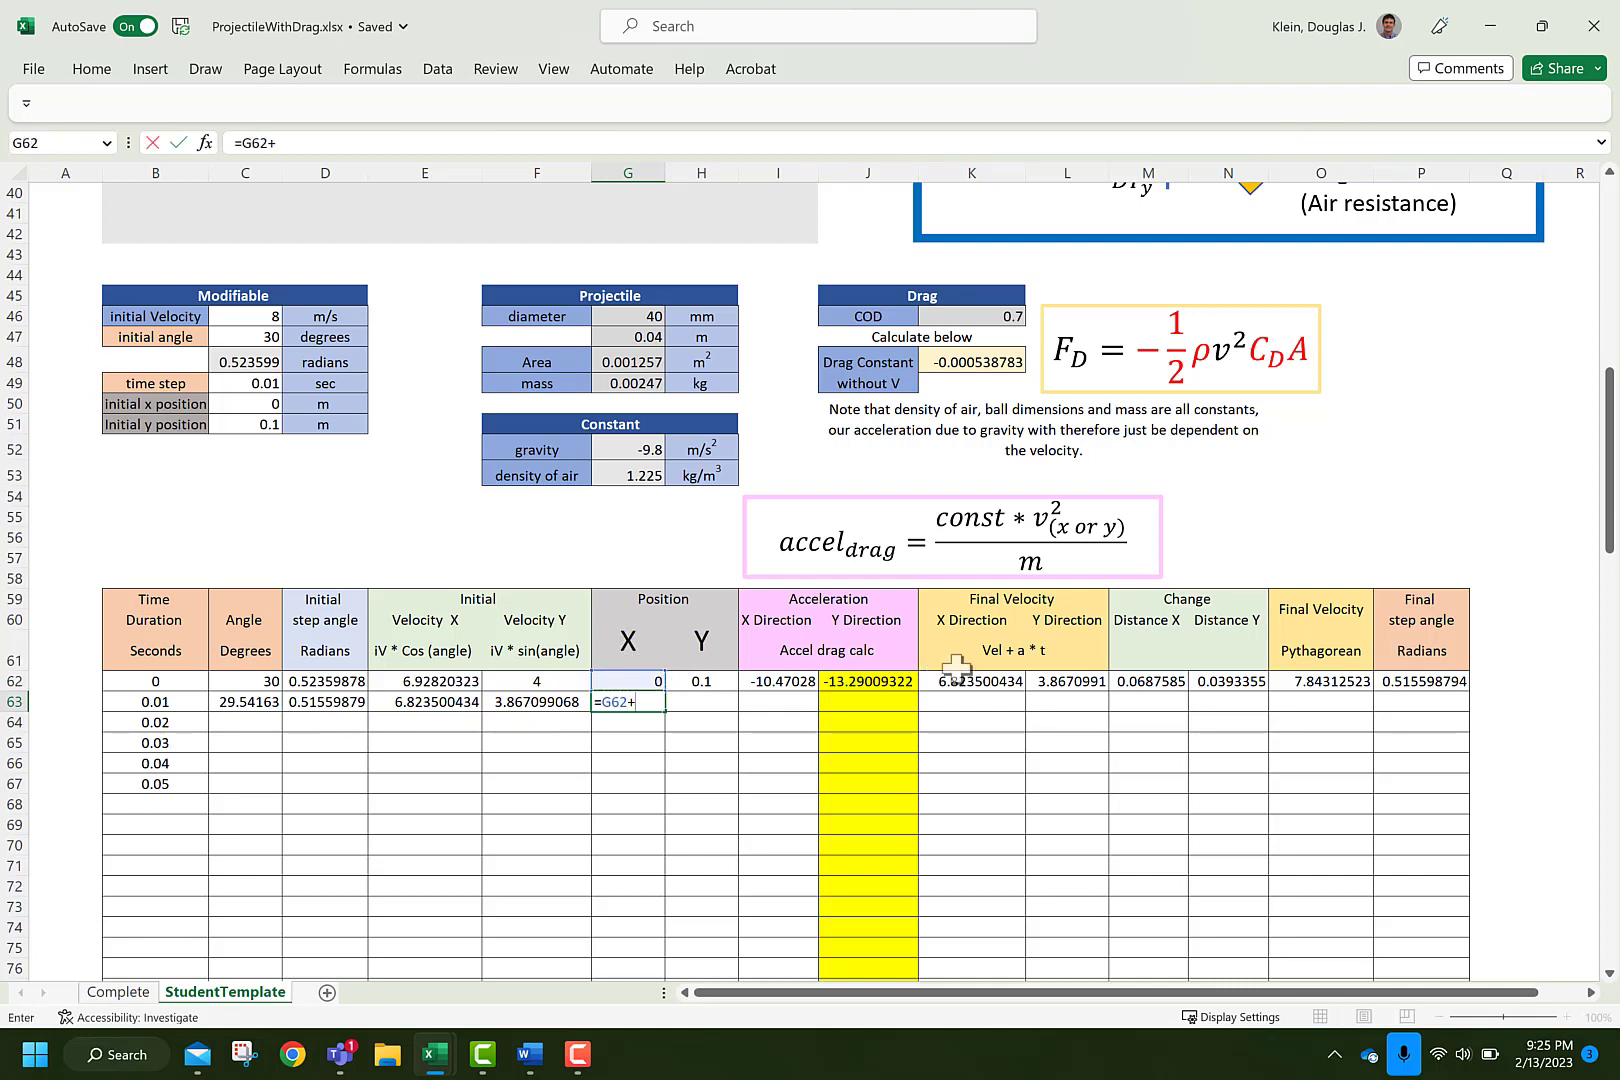
{"action": "left_click", "coordinate": [1138, 682]}
{"action": "key", "text": "Return"}
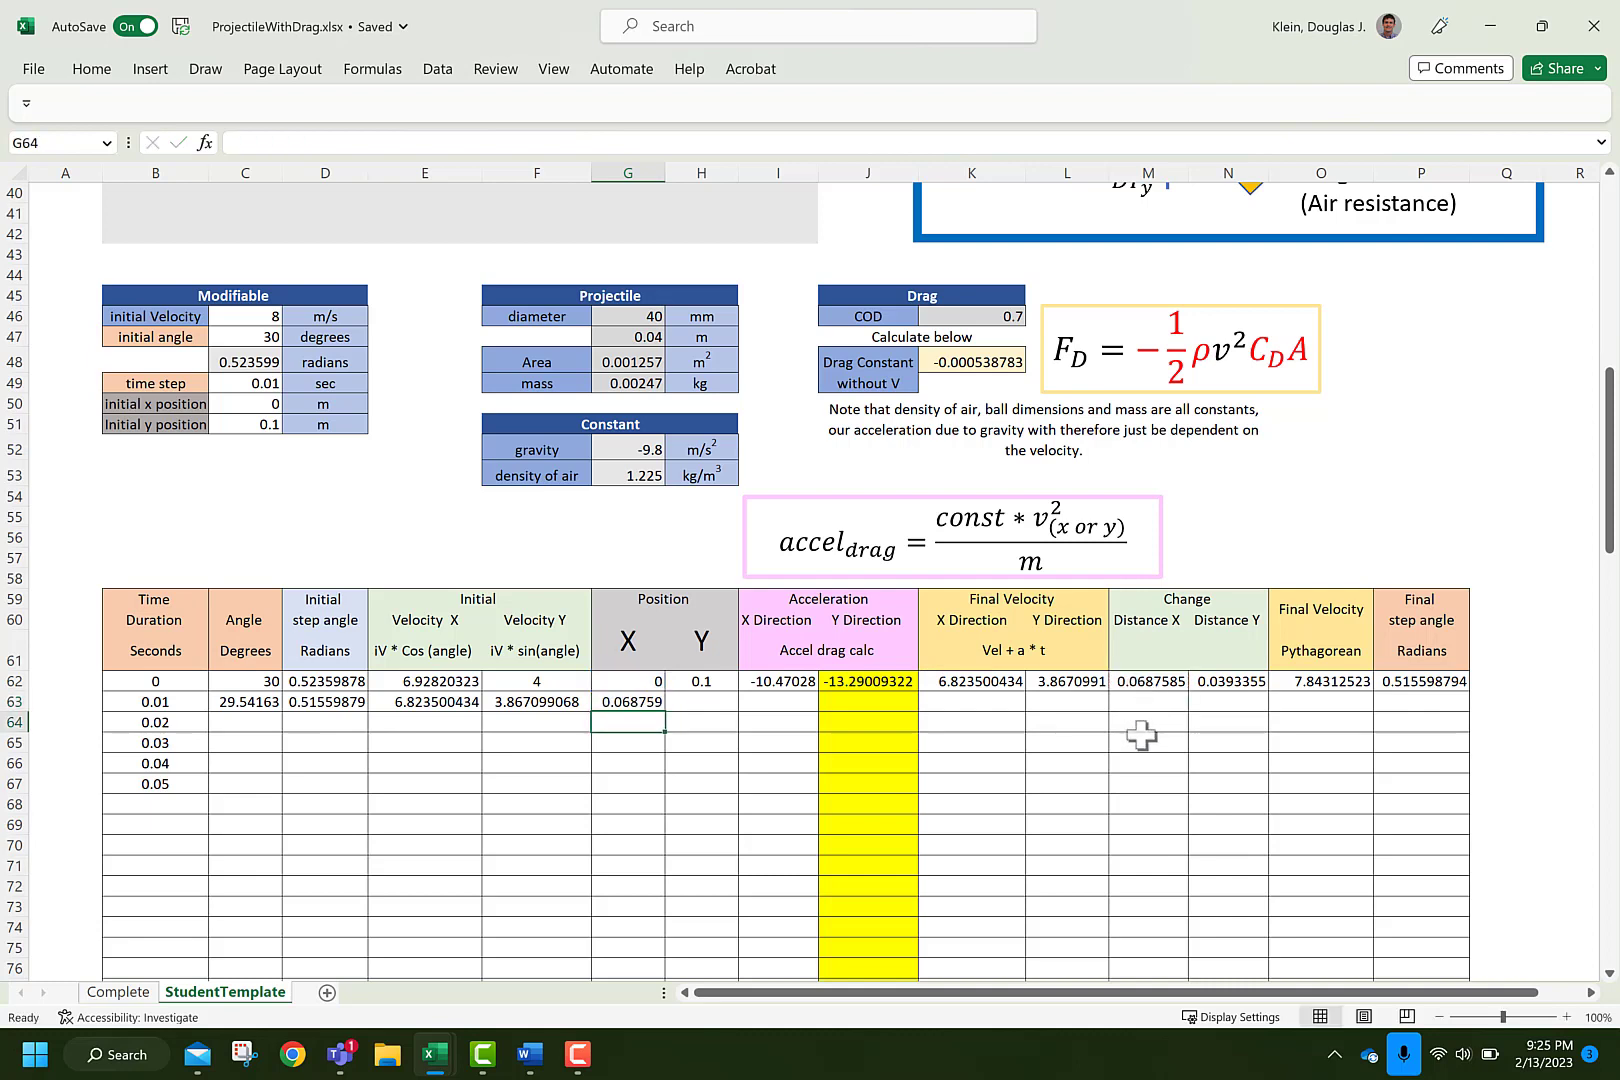
Calculate the second row's Y position in H63 with =H62+N62, adding the Y distance change to the previous position
{"action": "left_click", "coordinate": [693, 700]}
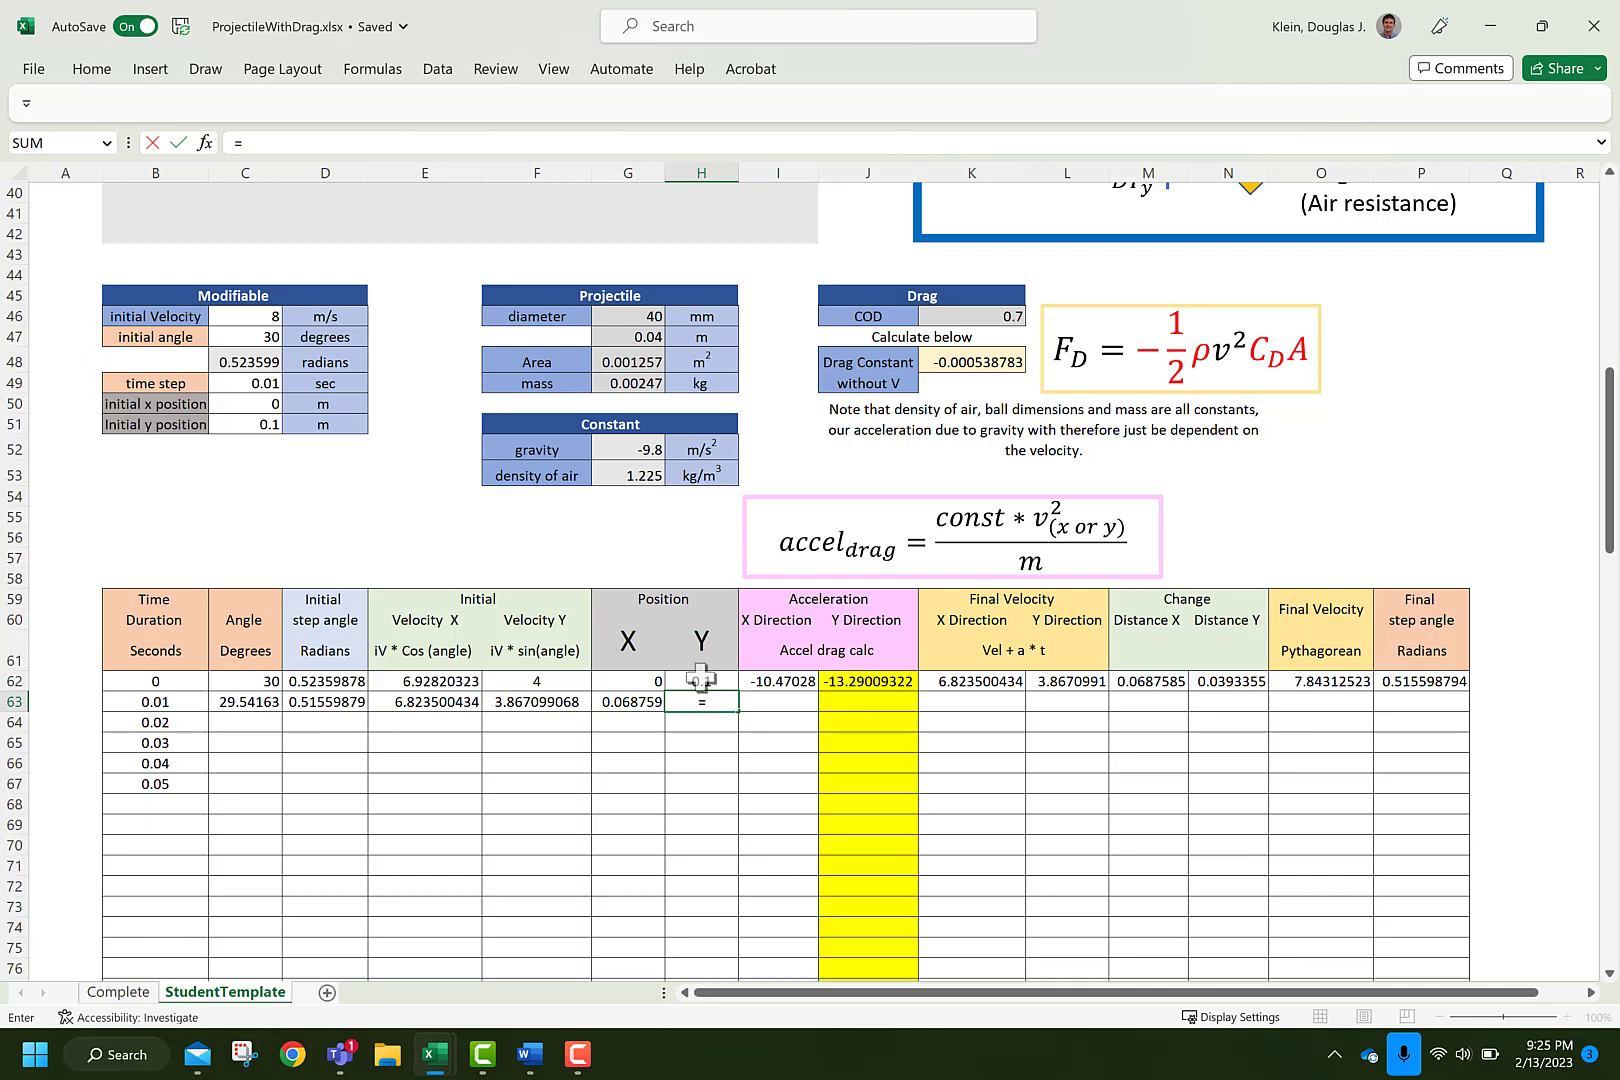
{"action": "left_click", "coordinate": [701, 680]}
{"action": "type", "text": "+"}
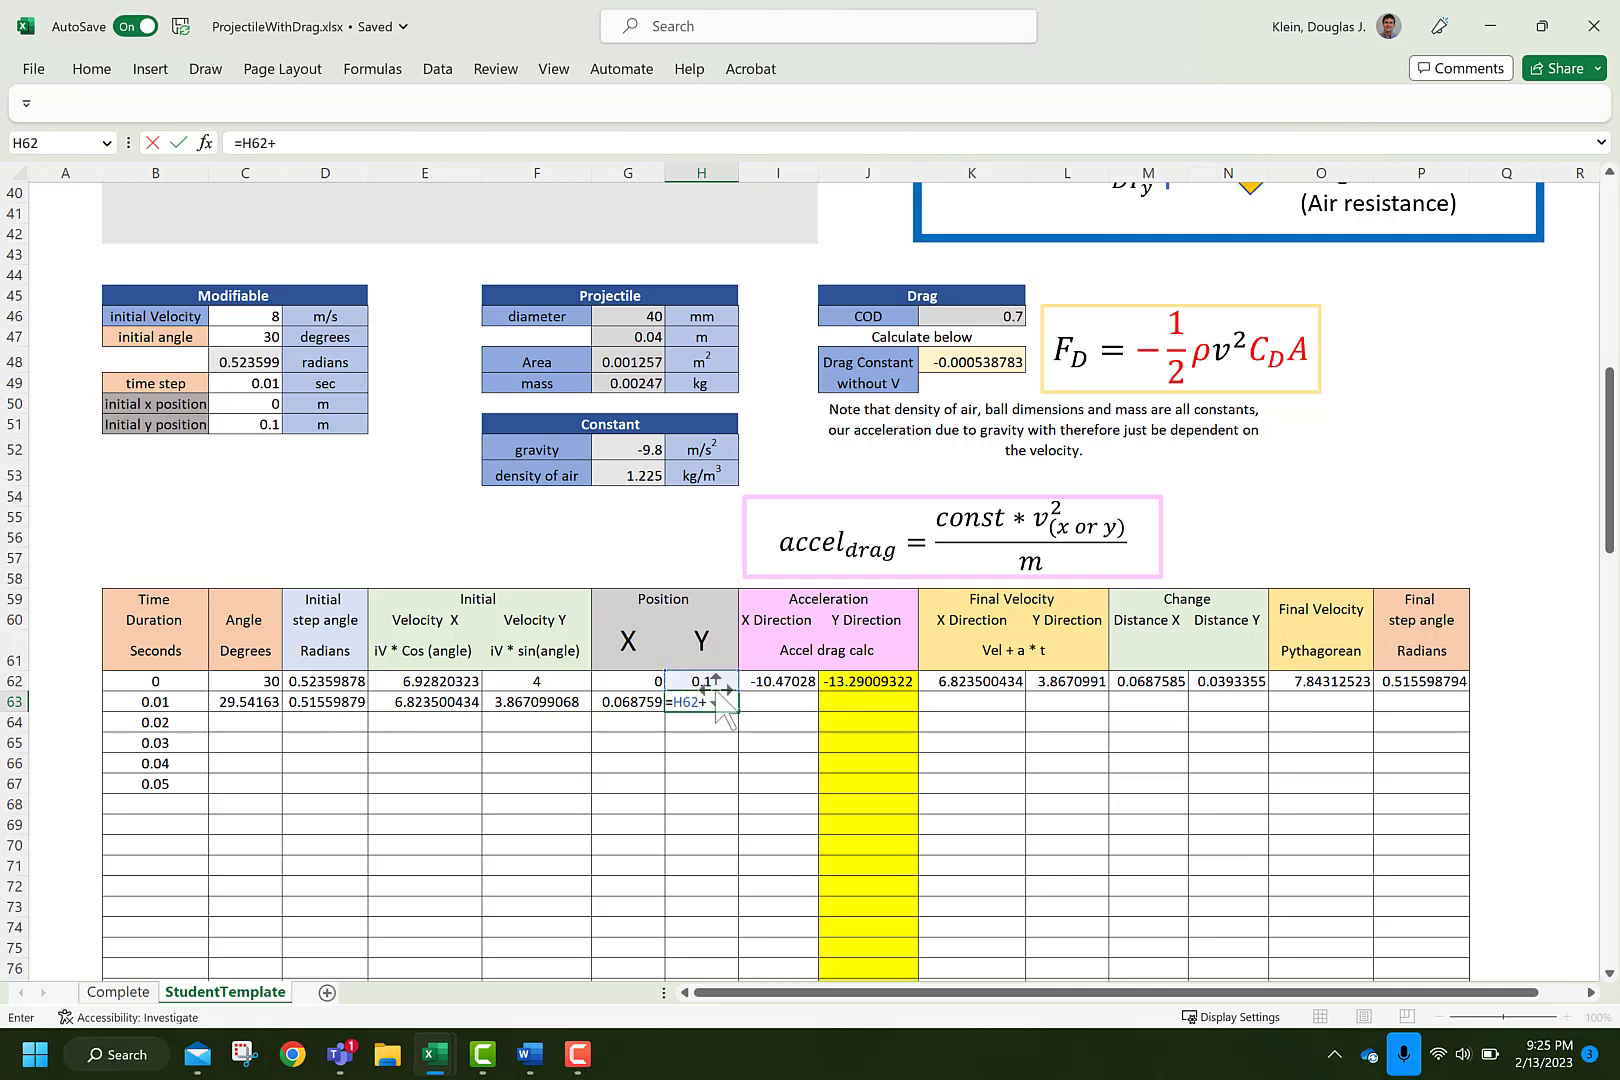
{"action": "left_click", "coordinate": [1231, 686]}
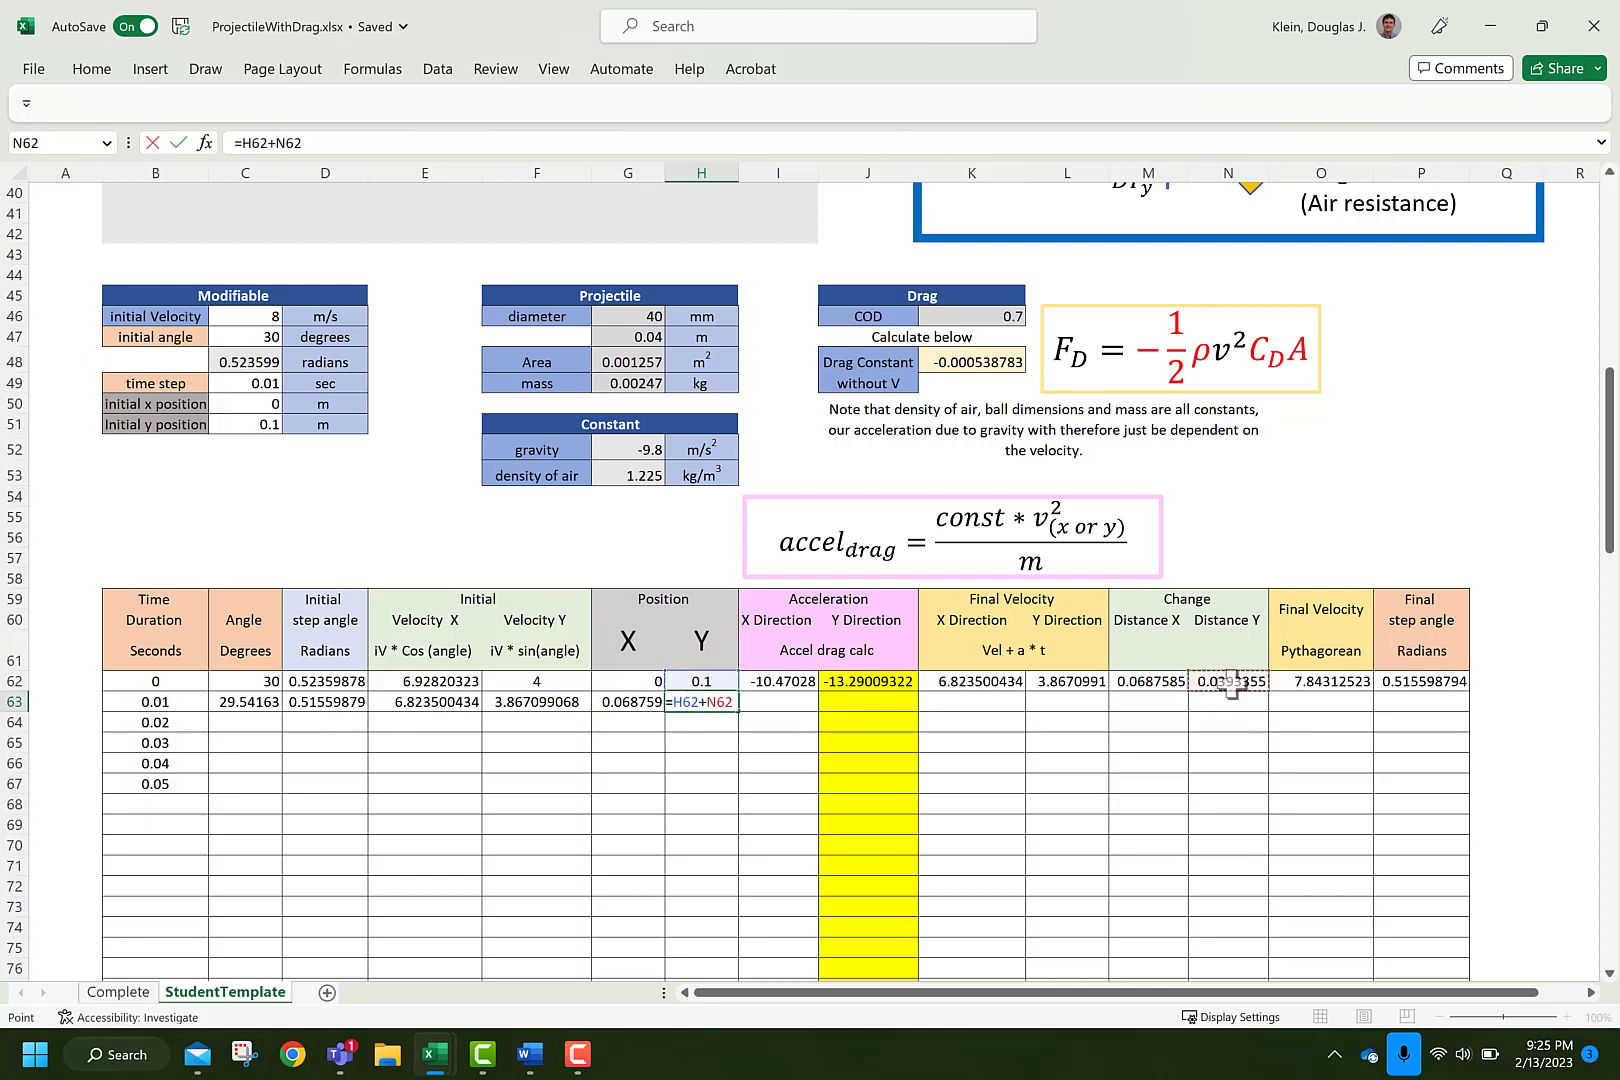
{"action": "key", "text": "Return"}
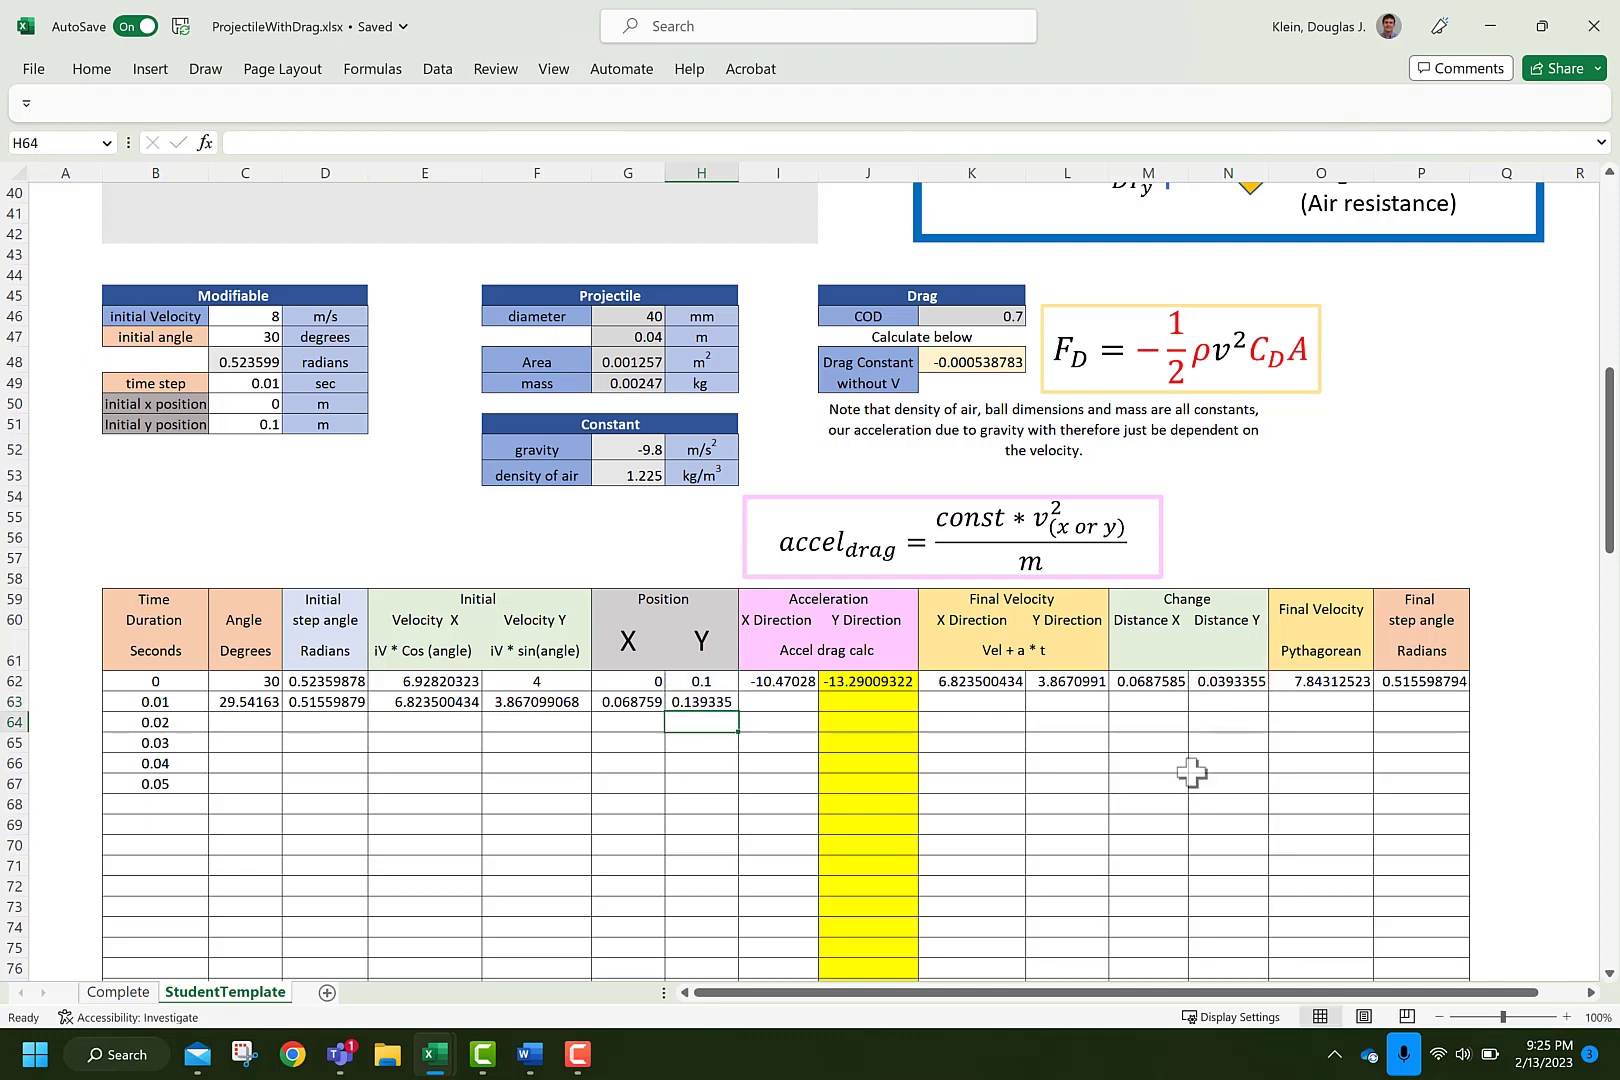
Copy the X and Y acceleration formulas from I62 and J62 down into row 63
{"action": "left_click", "coordinate": [798, 702]}
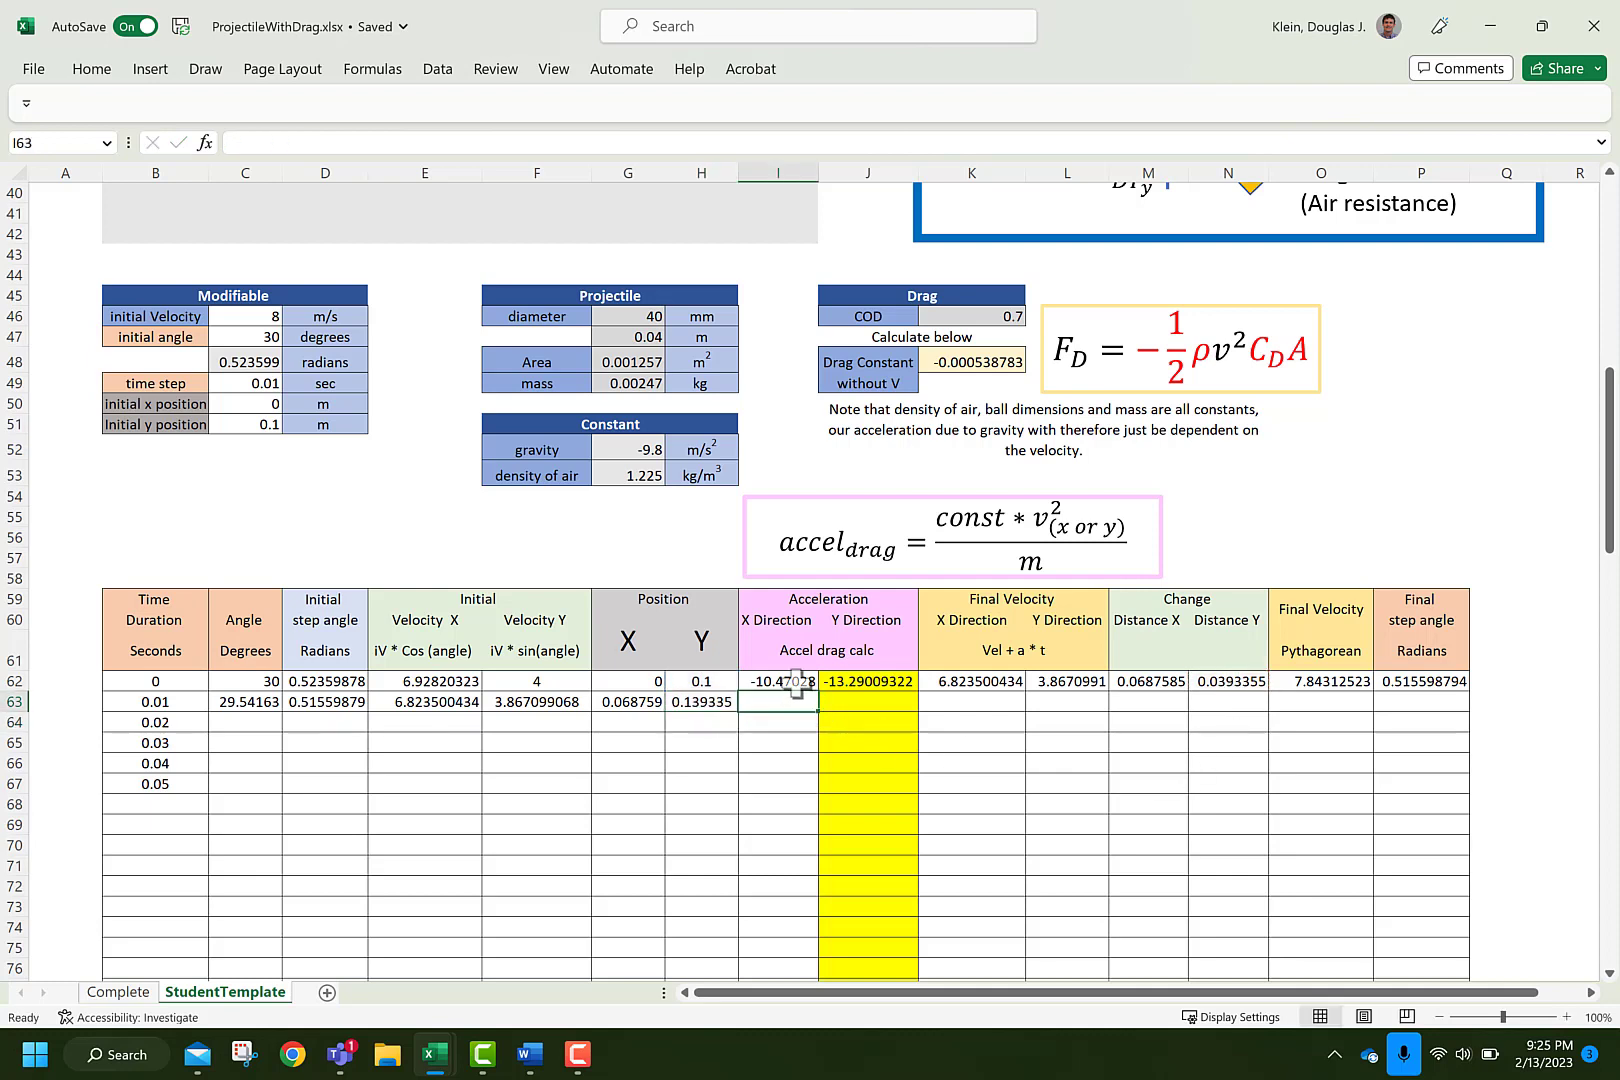
{"action": "left_click", "coordinate": [797, 683]}
{"action": "double_click", "coordinate": [798, 684]}
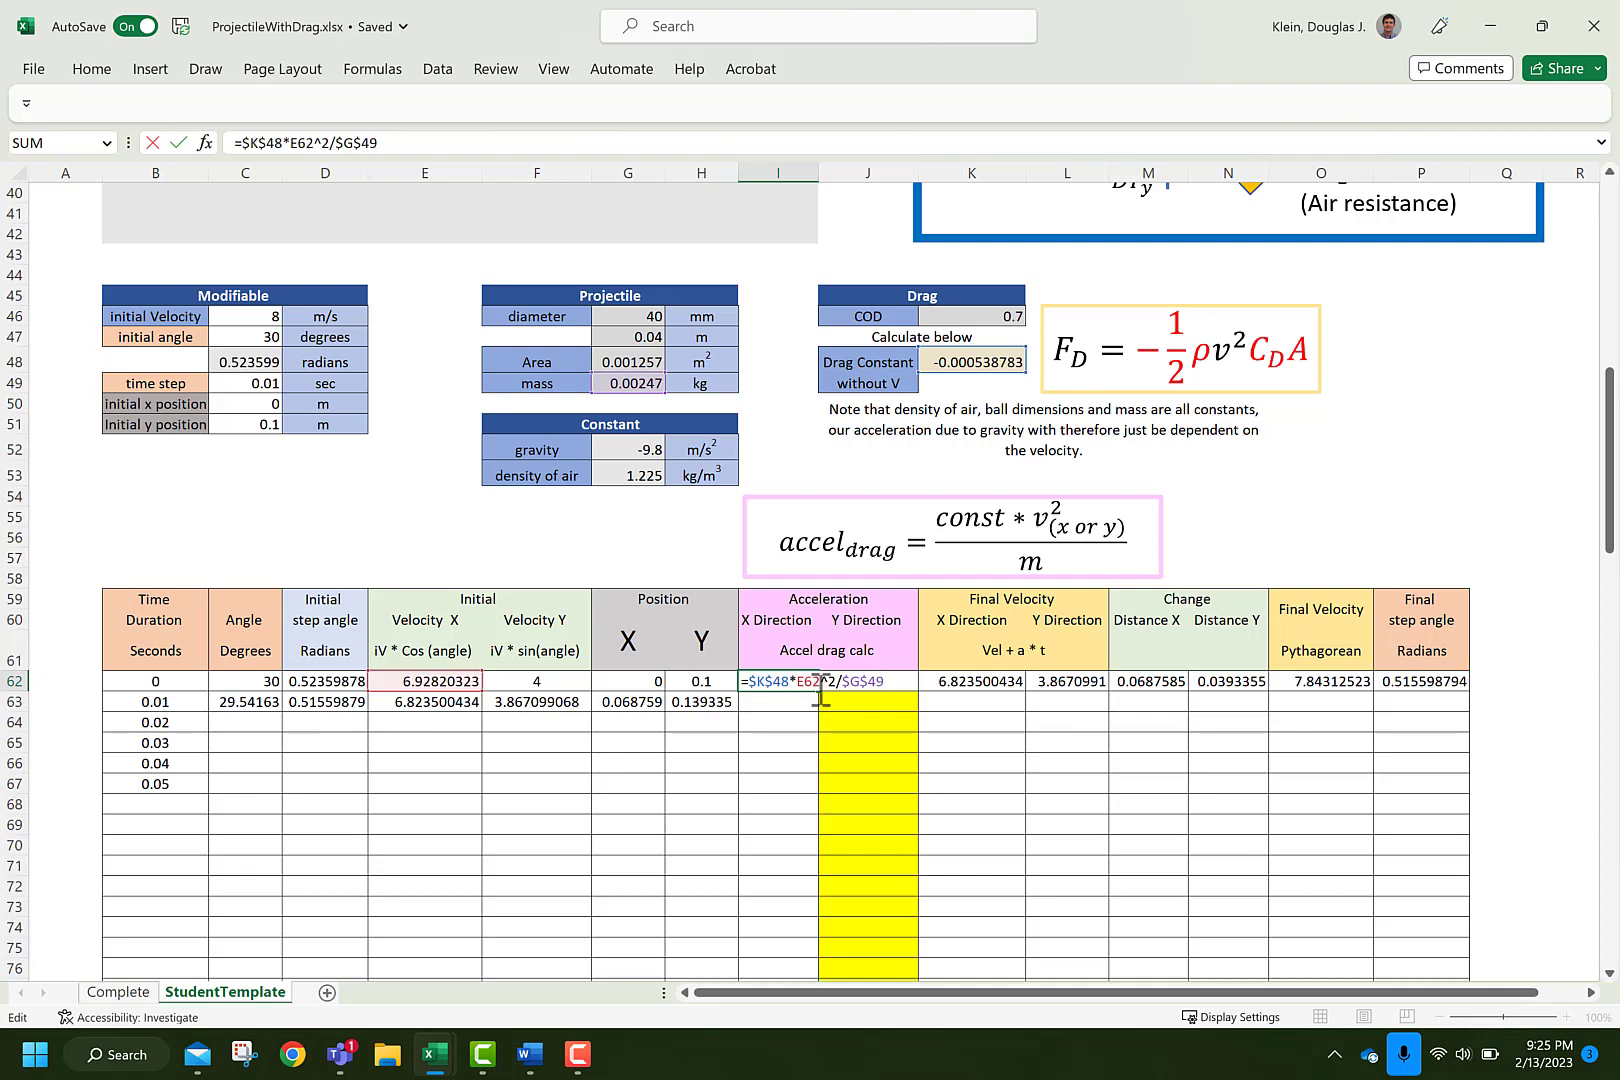
{"action": "key", "text": "Escape"}
{"action": "left_click_drag", "start_coordinate": [818, 690], "coordinate": [820, 706]}
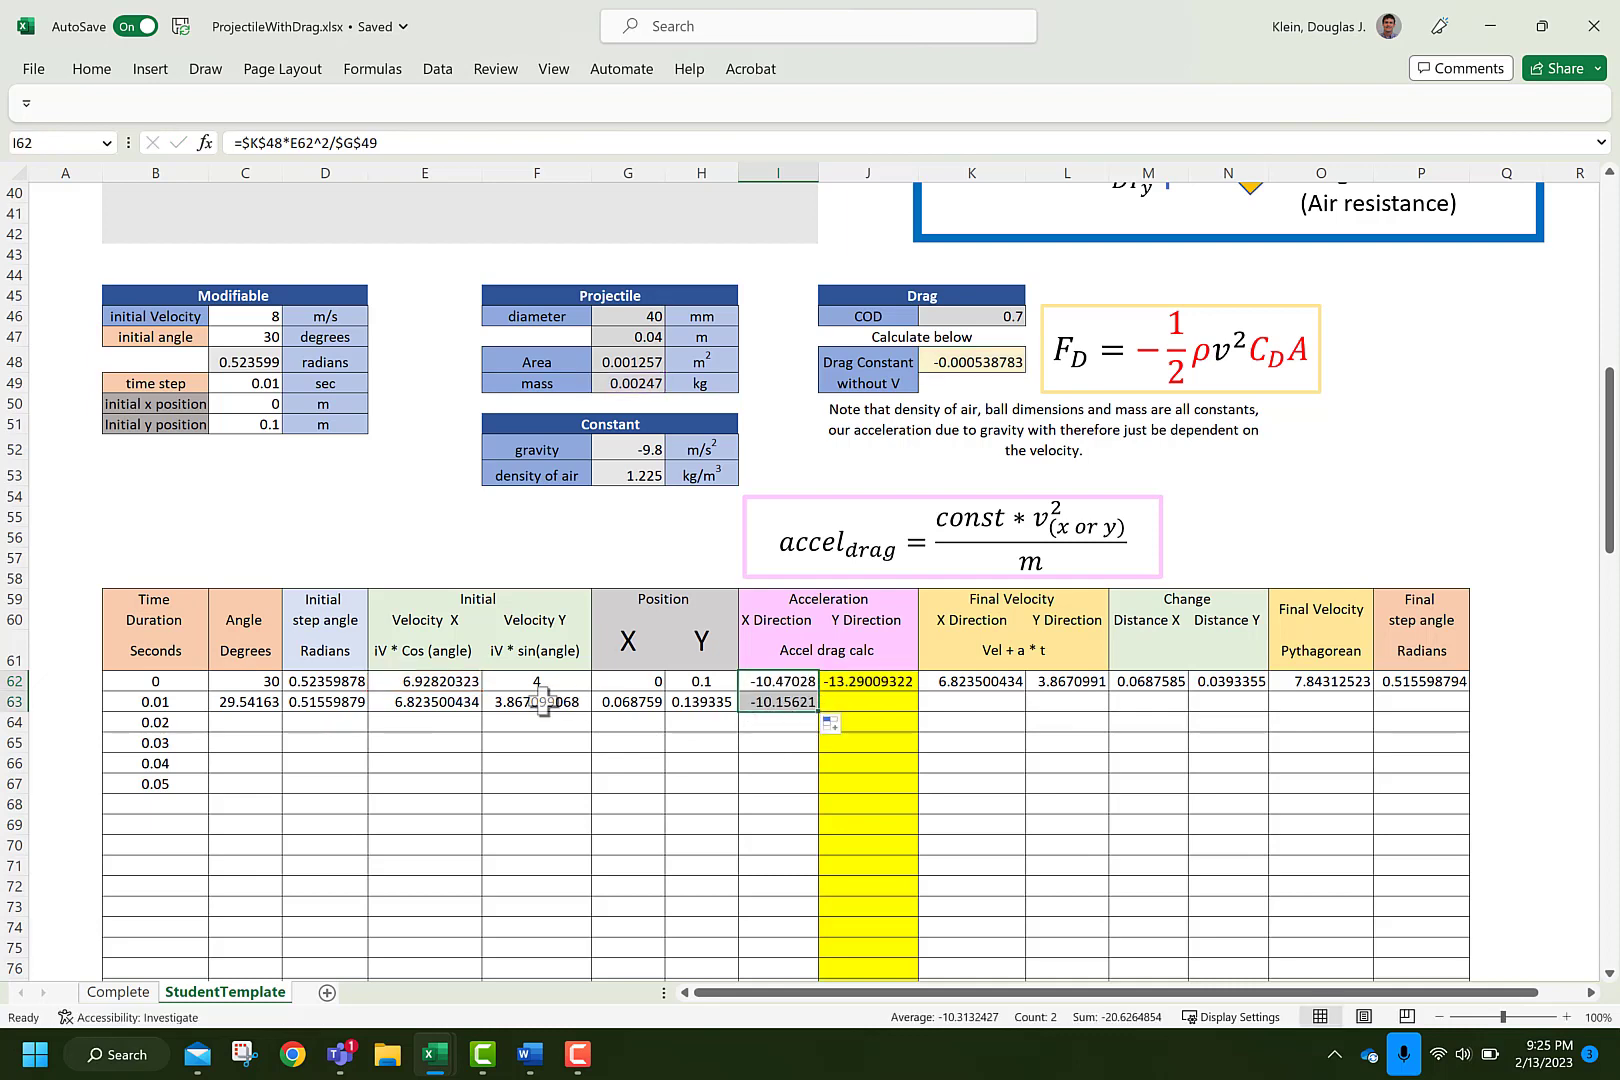
{"action": "left_click", "coordinate": [889, 686]}
{"action": "left_click_drag", "start_coordinate": [918, 691], "coordinate": [907, 738]}
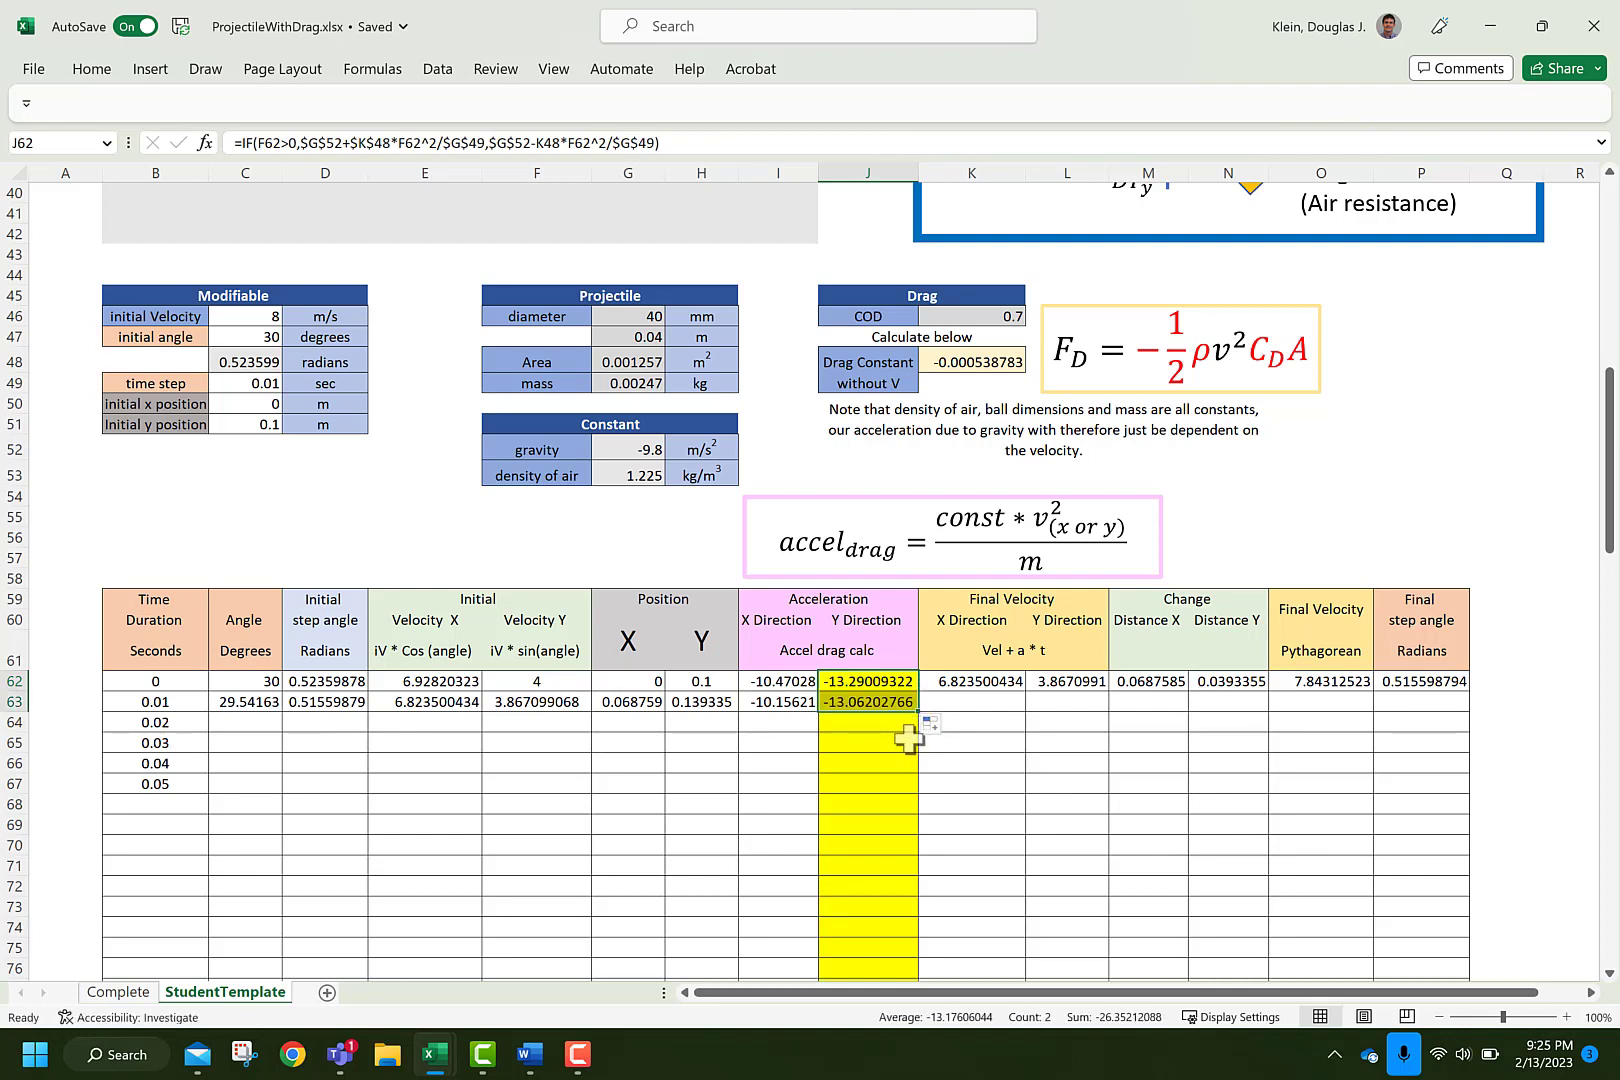
Copy the final velocity, distance change, Pythagorean velocity and final step angle formulas from K62:P62 down into row 63
{"action": "double_click", "coordinate": [965, 686]}
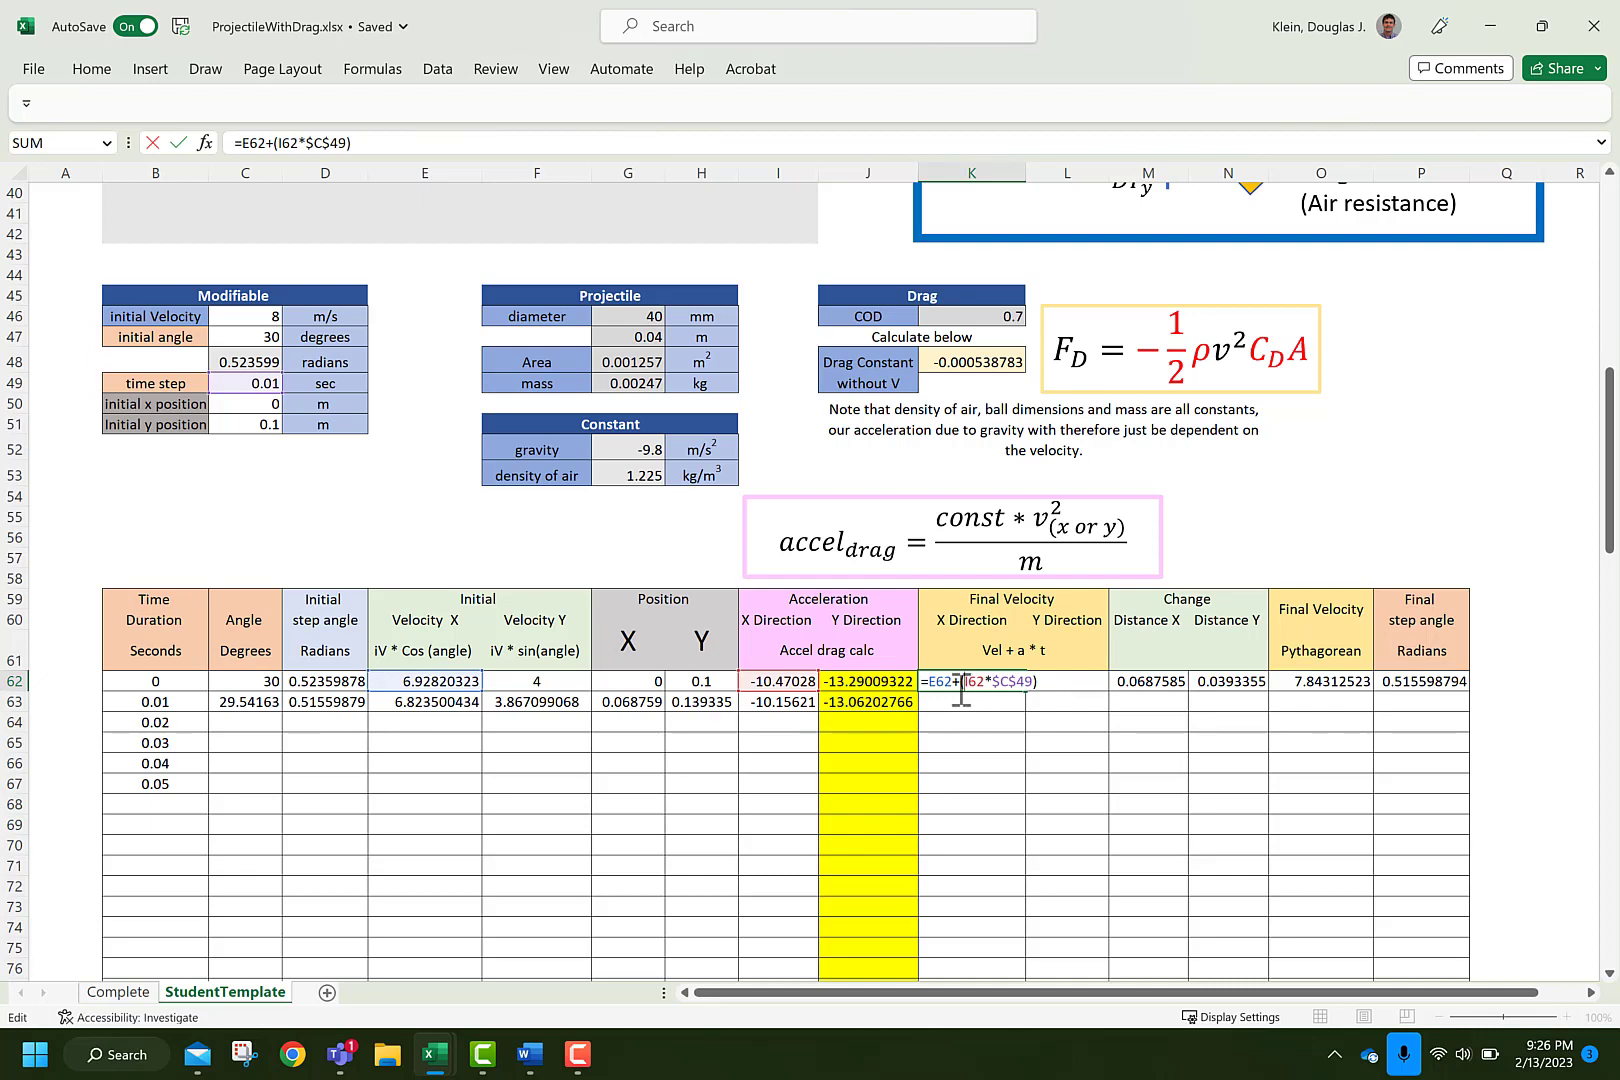
{"action": "key", "text": "ctrl+Return"}
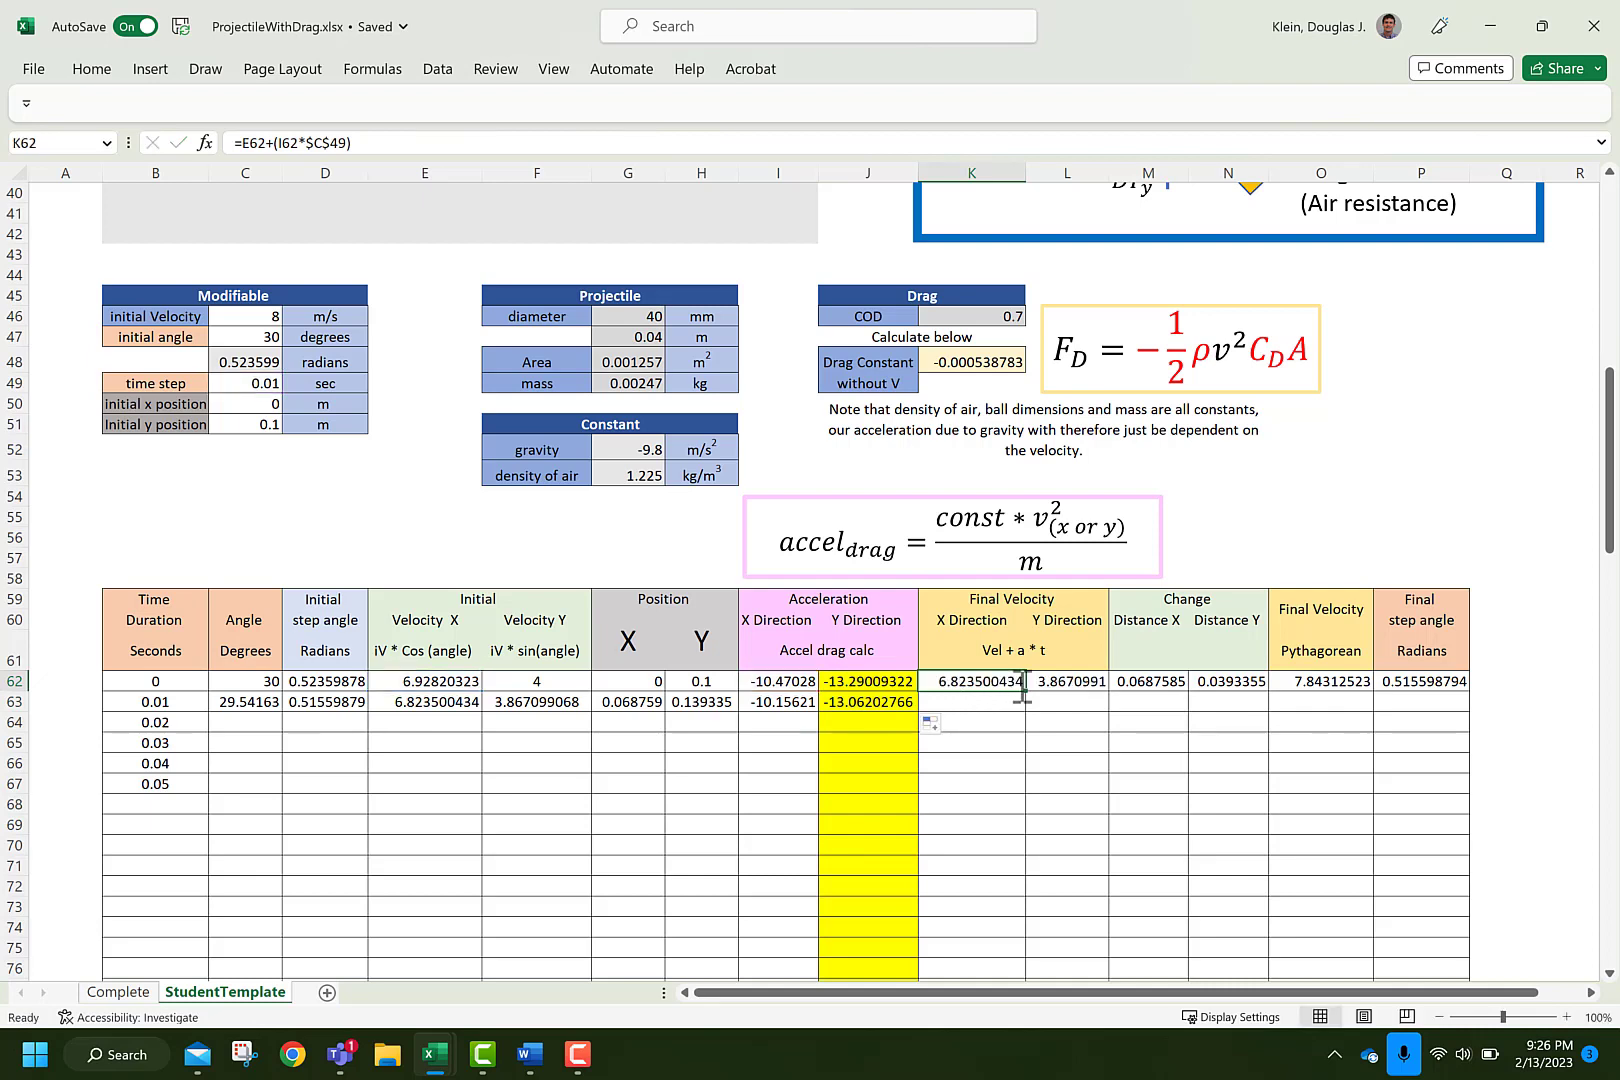
{"action": "left_click_drag", "start_coordinate": [1027, 690], "coordinate": [1480, 706]}
{"action": "left_click", "coordinate": [1075, 688]}
{"action": "left_click", "coordinate": [1490, 683]}
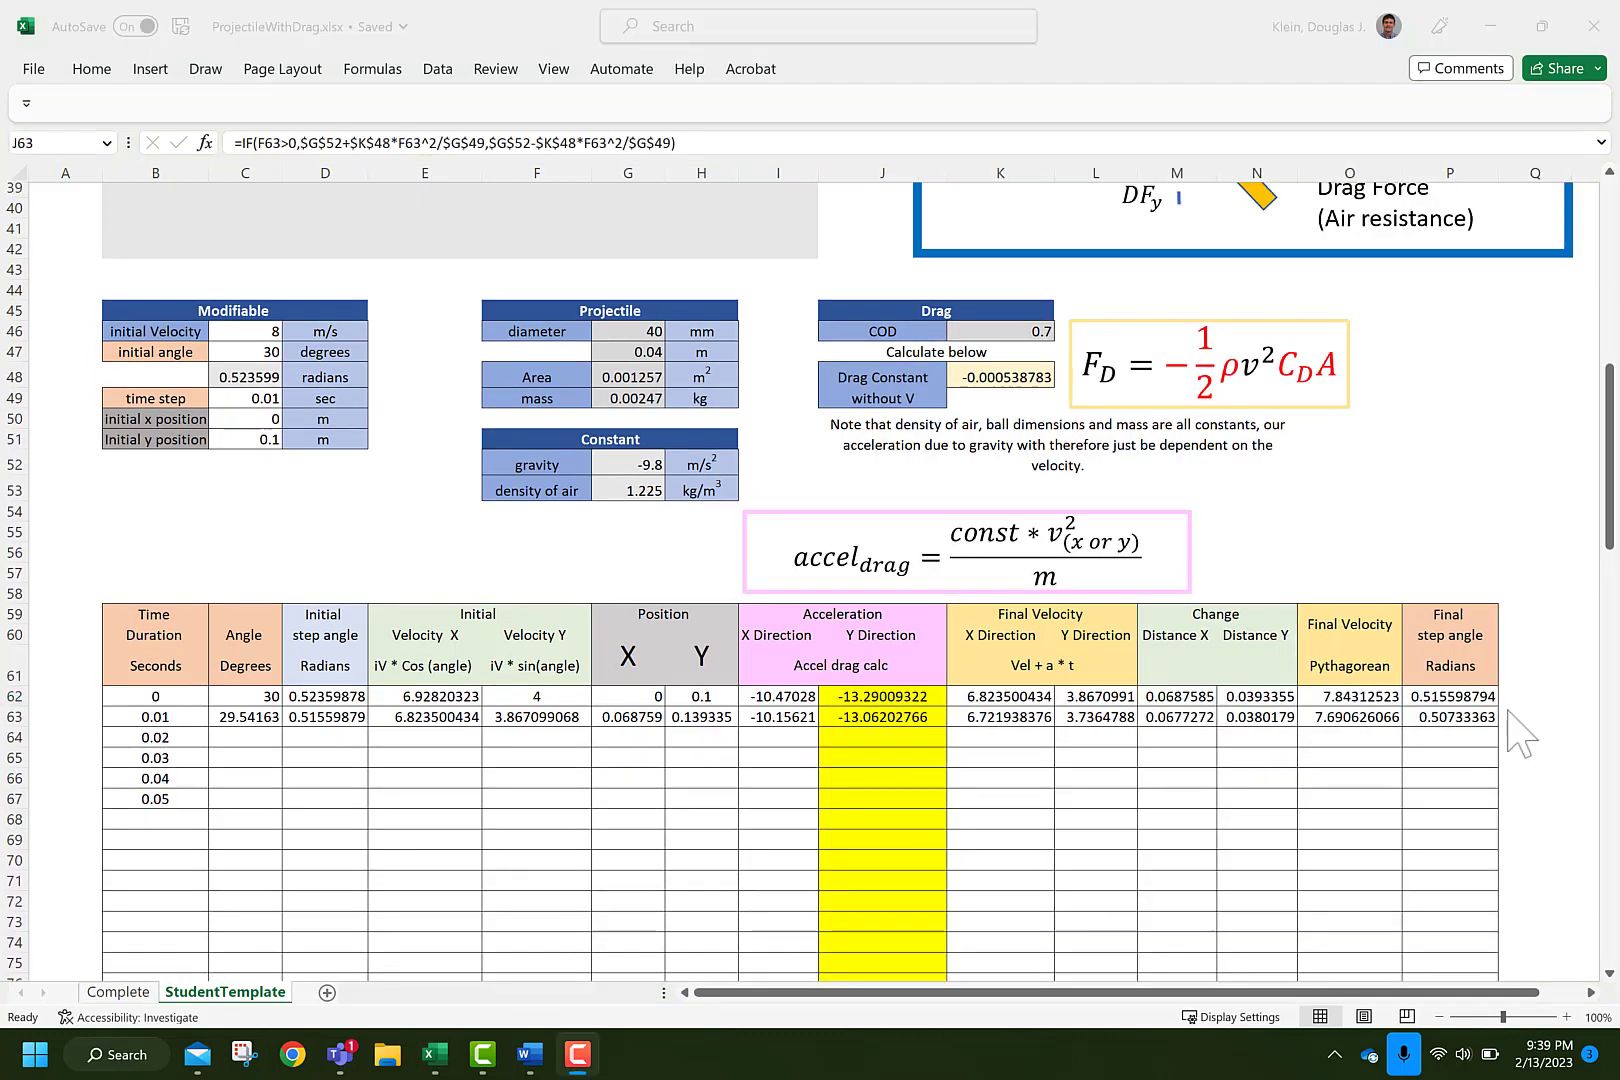
Examine the Y acceleration IF formula in J63 for absolute references to the drag constant, gravity and mass
{"action": "left_click", "coordinate": [905, 716]}
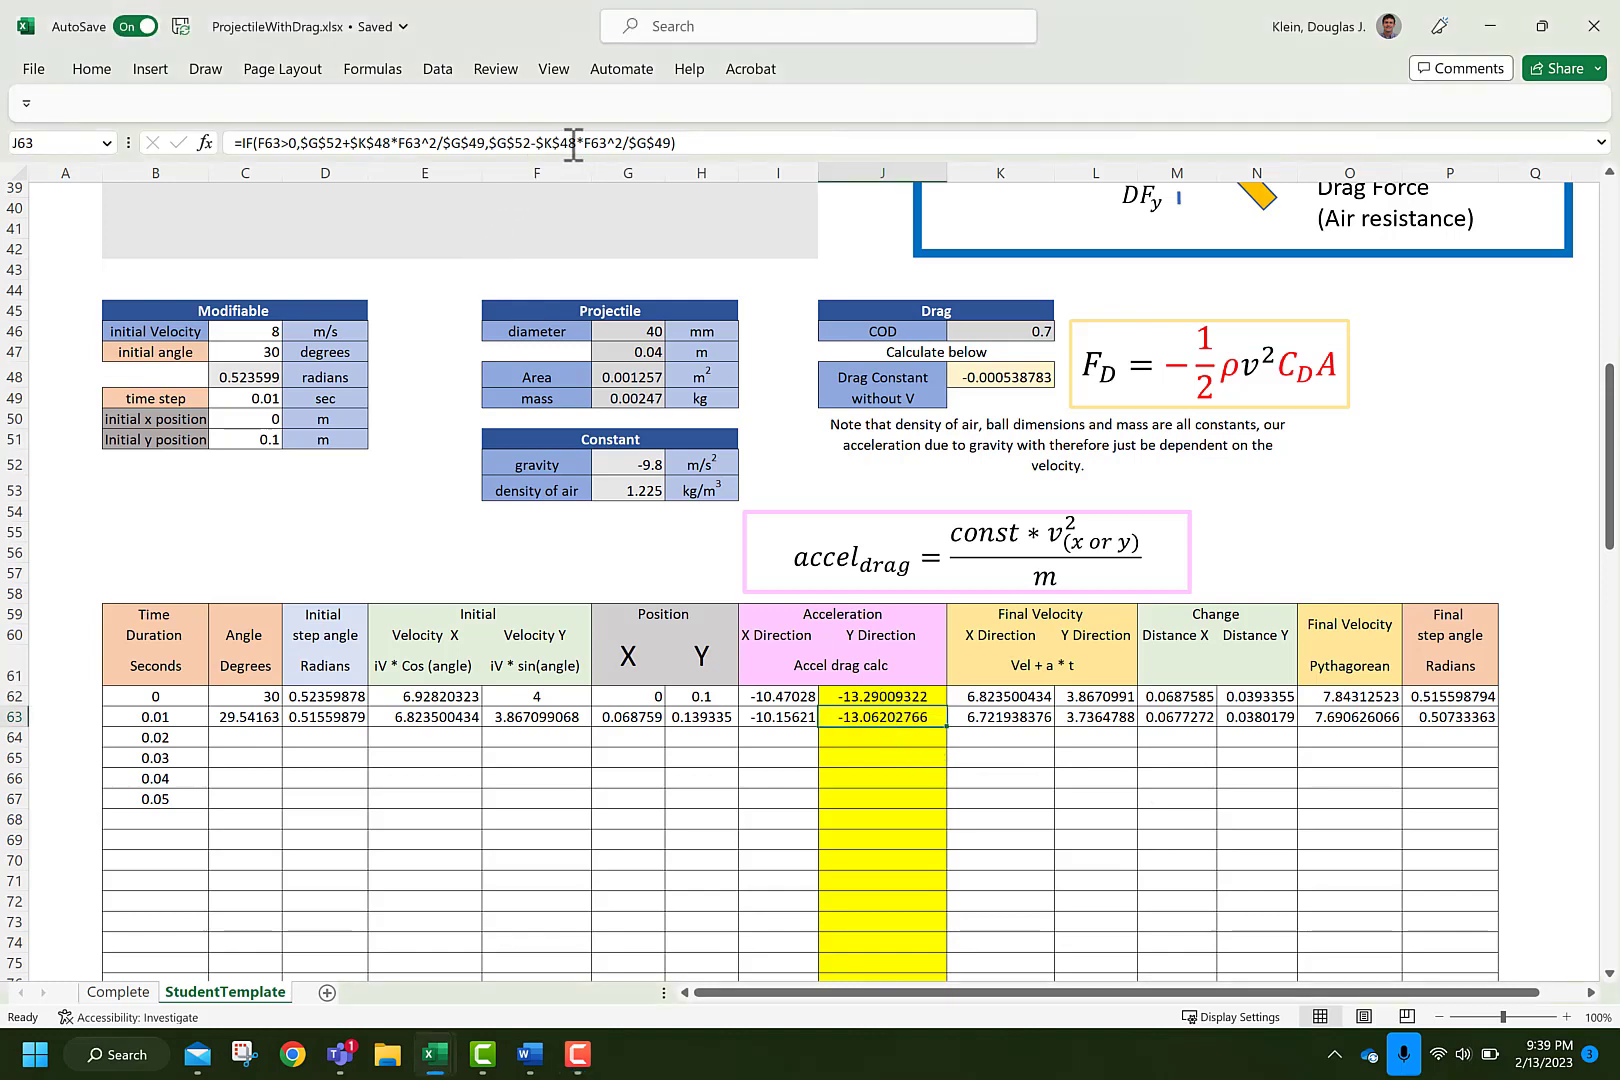
{"action": "double_click", "coordinate": [910, 720]}
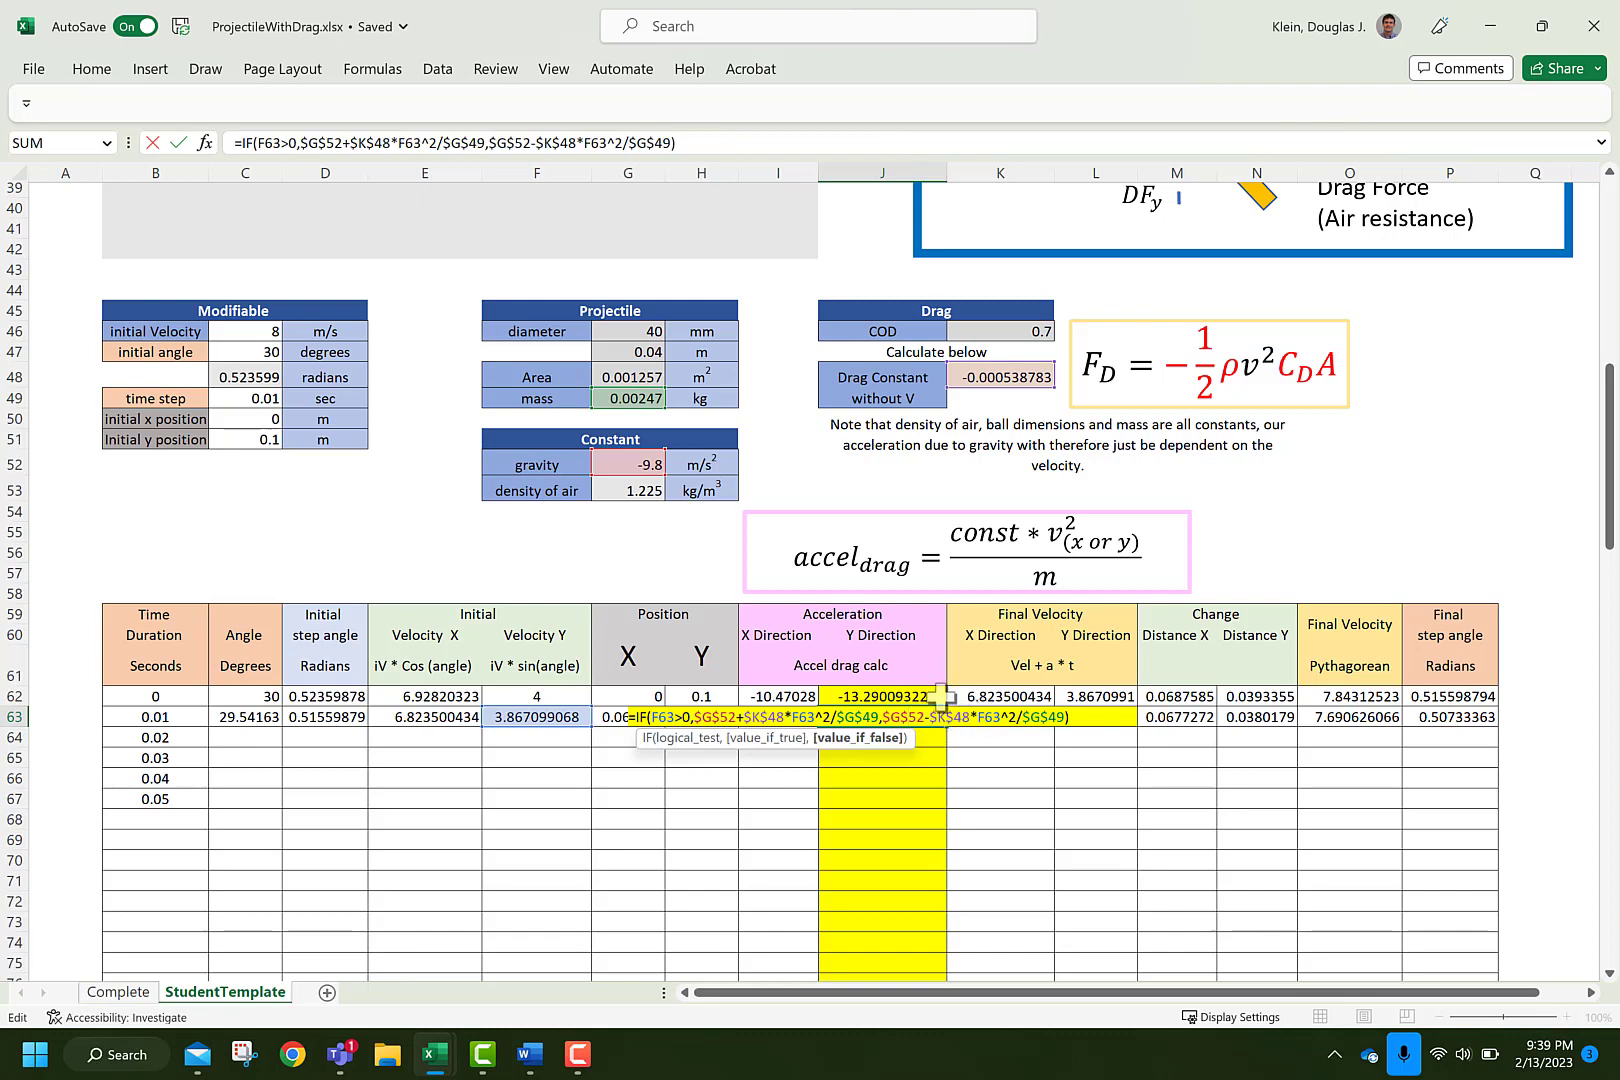
{"action": "key", "text": "Escape"}
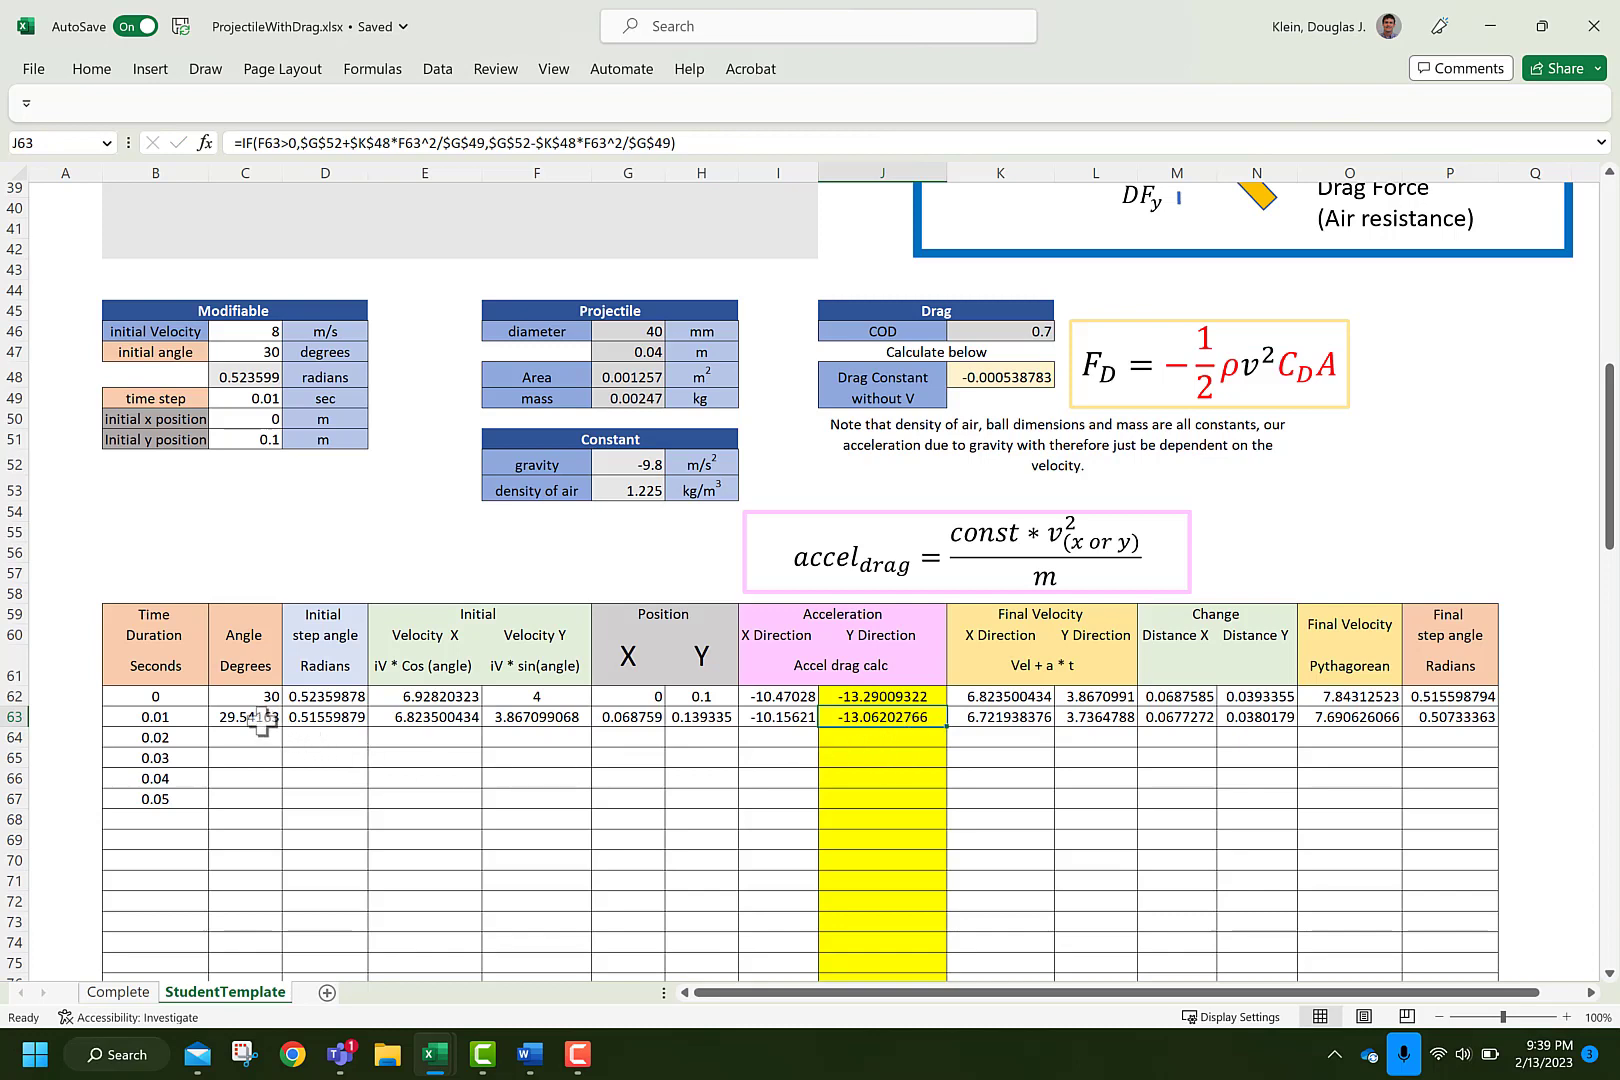
Fill the formulas in C63:P63 down to row 67 and extend B67:P67 down to row 162
{"action": "left_click_drag", "start_coordinate": [262, 725], "coordinate": [1480, 812]}
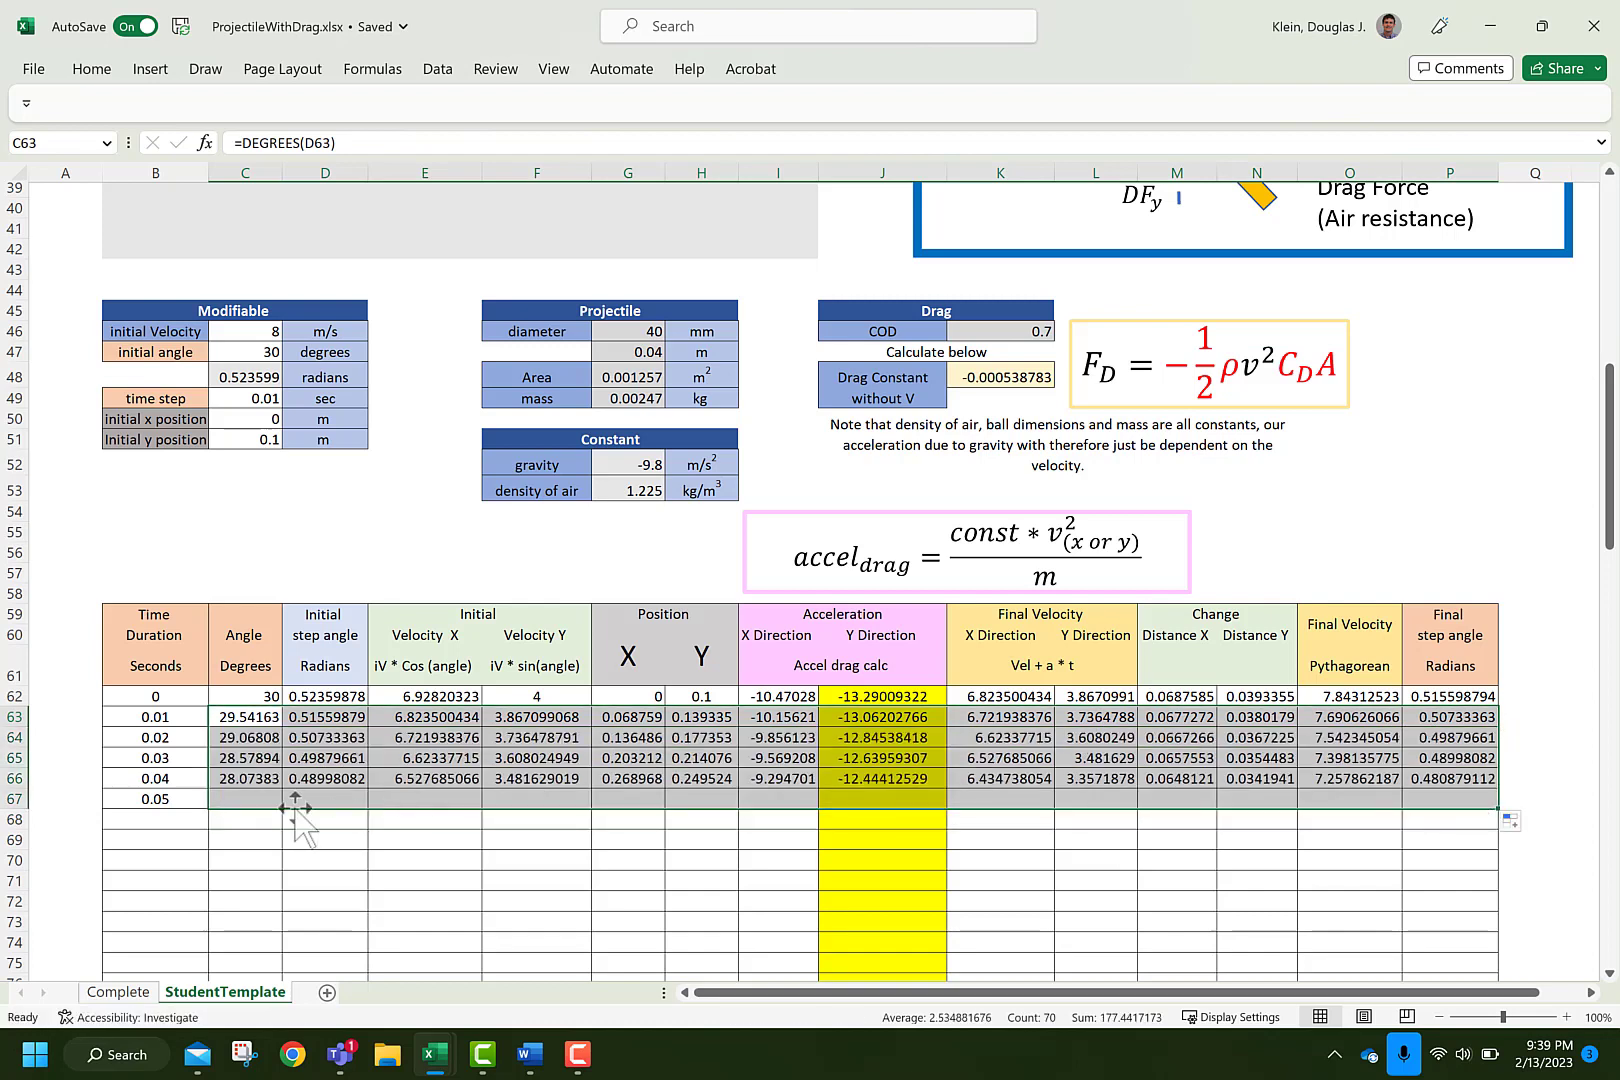
{"action": "left_click_drag", "start_coordinate": [147, 800], "coordinate": [597, 976]}
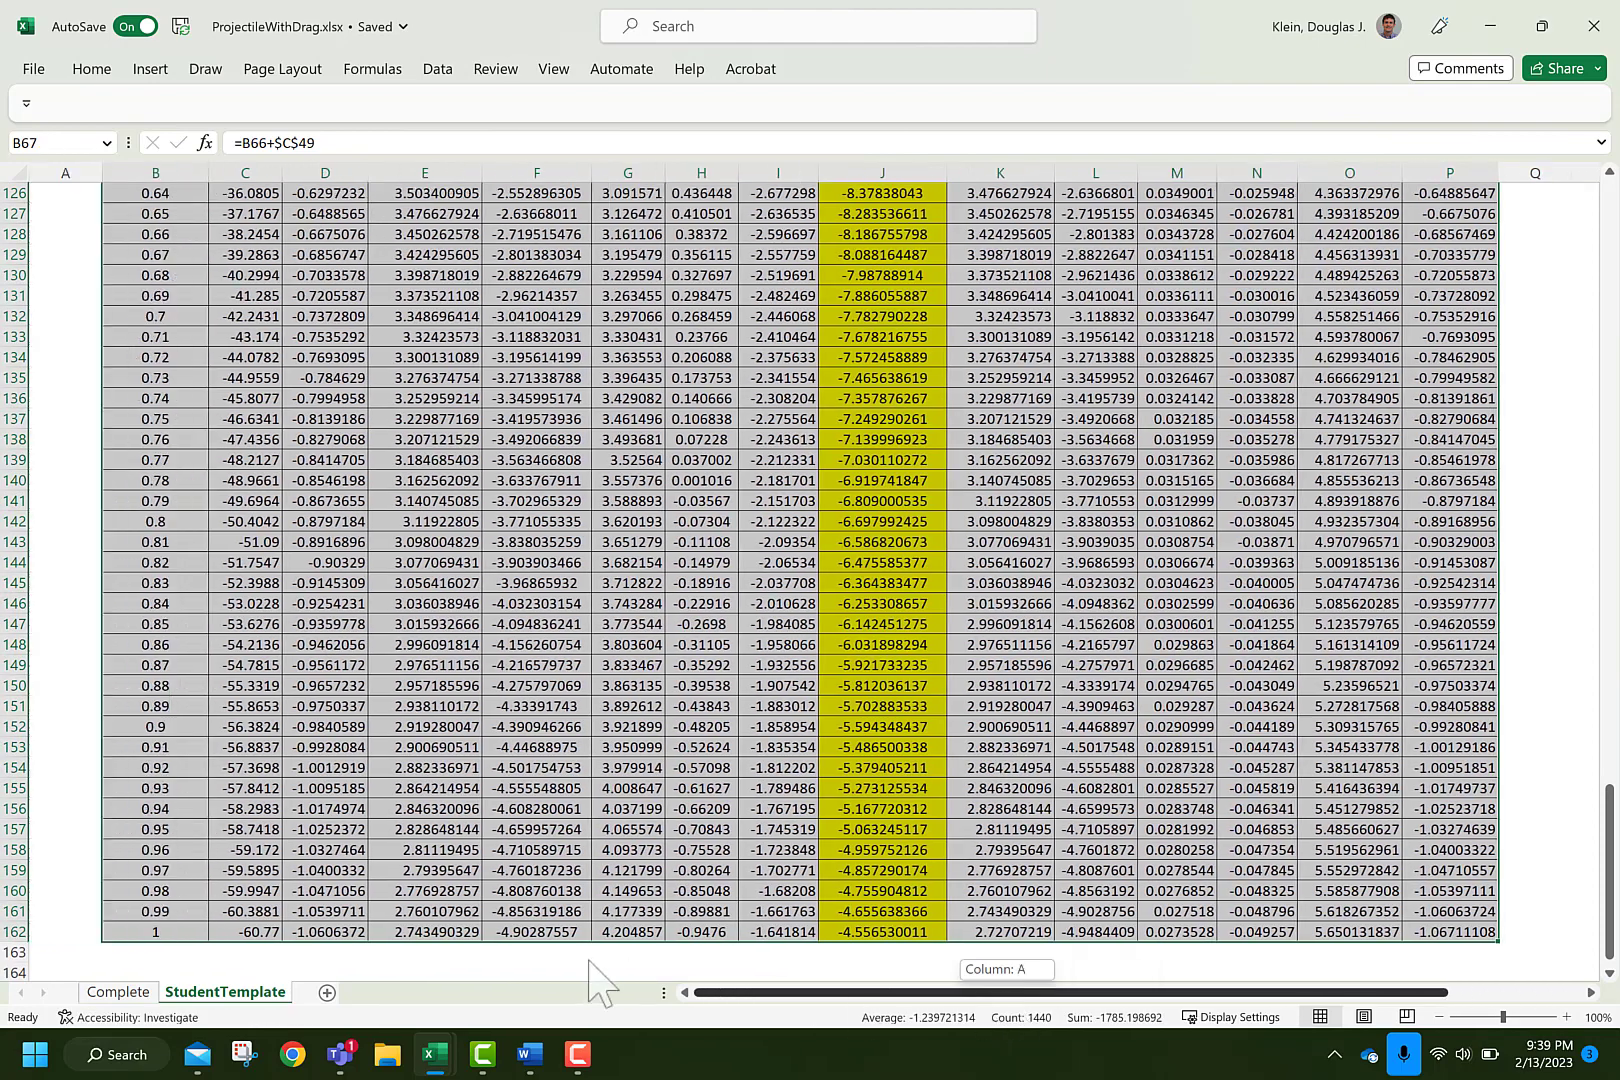
Highlight initial Y velocities below 0 in F62:F162 with yellow fill and dark yellow text using conditional formatting
{"action": "scroll", "coordinate": [552, 765], "scroll_direction": "up", "scroll_amount": 18}
{"action": "scroll", "coordinate": [551, 765], "scroll_direction": "up", "scroll_amount": 10}
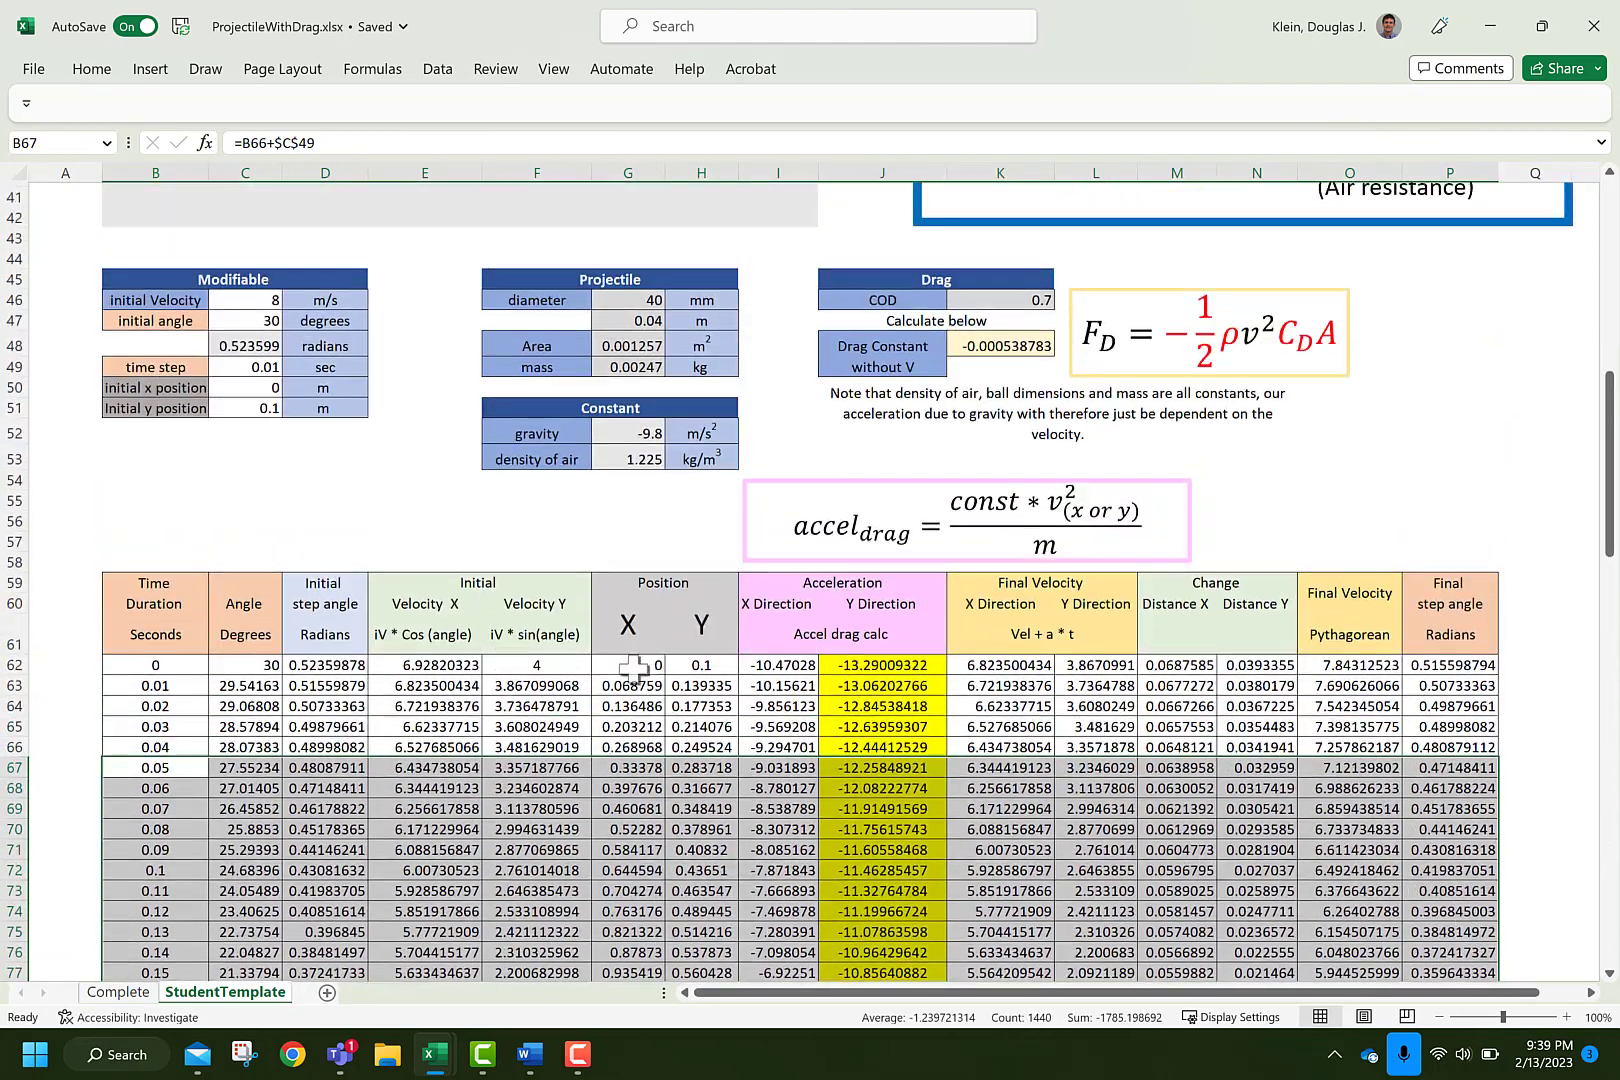
{"action": "left_click", "coordinate": [630, 665]}
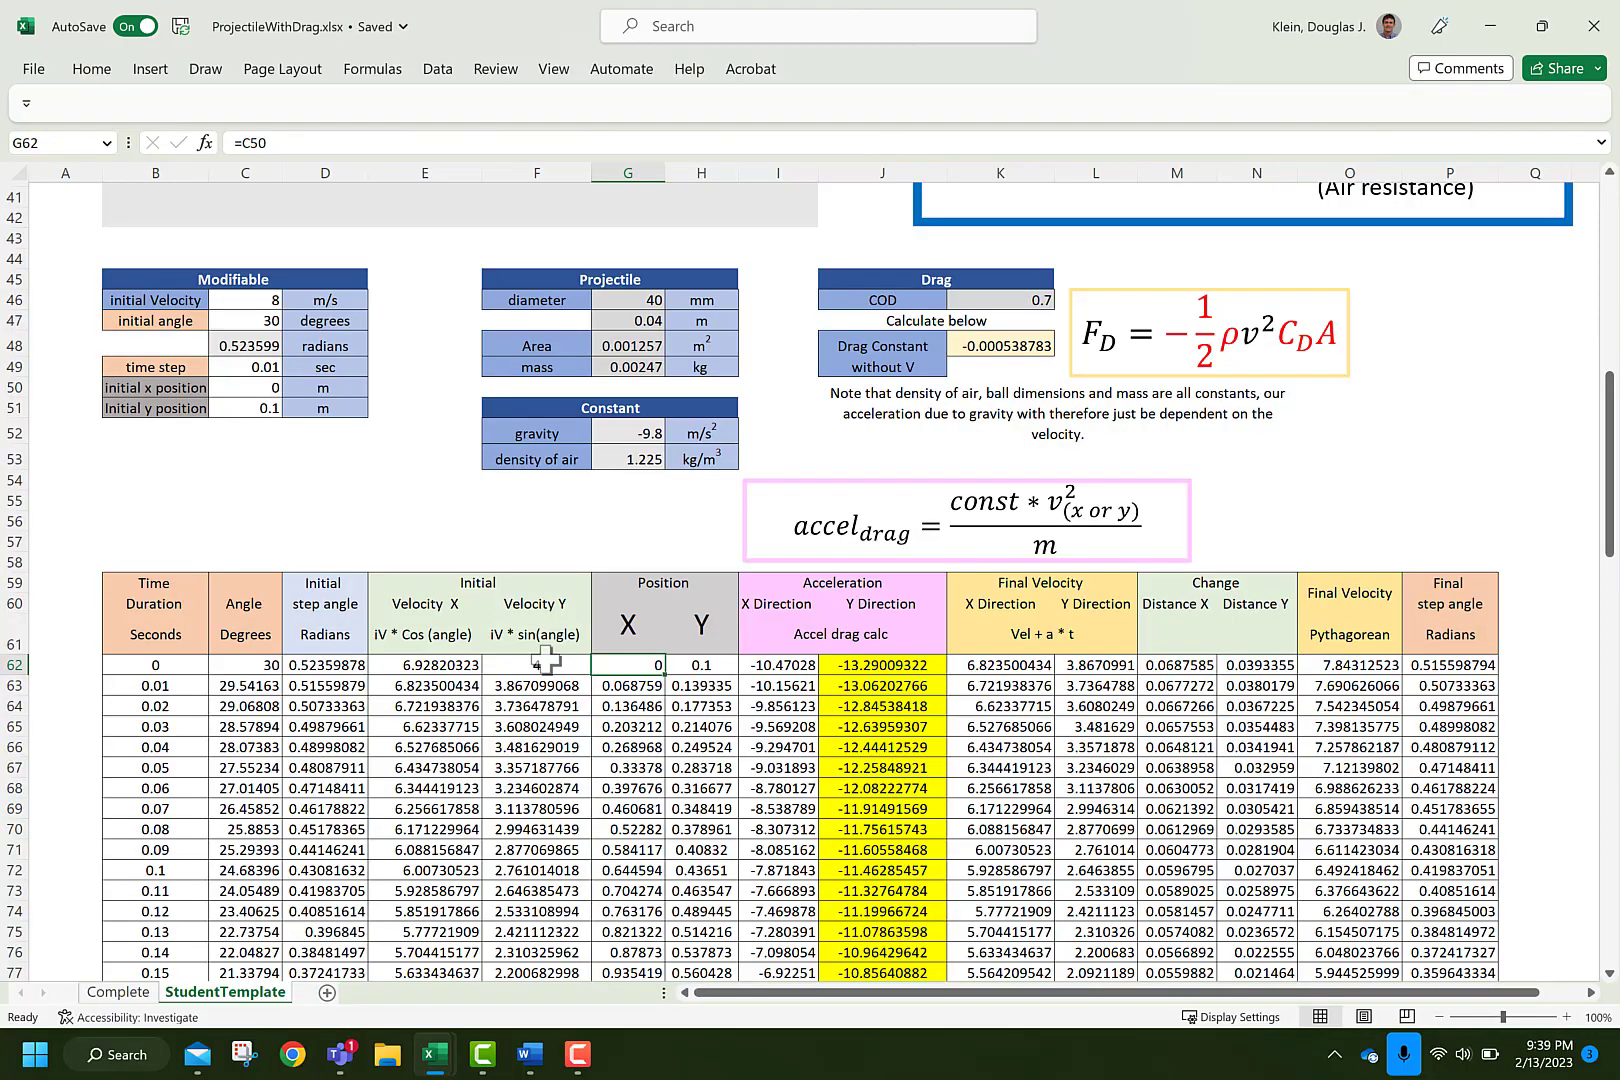
{"action": "left_click_drag", "start_coordinate": [545, 660], "coordinate": [530, 955]}
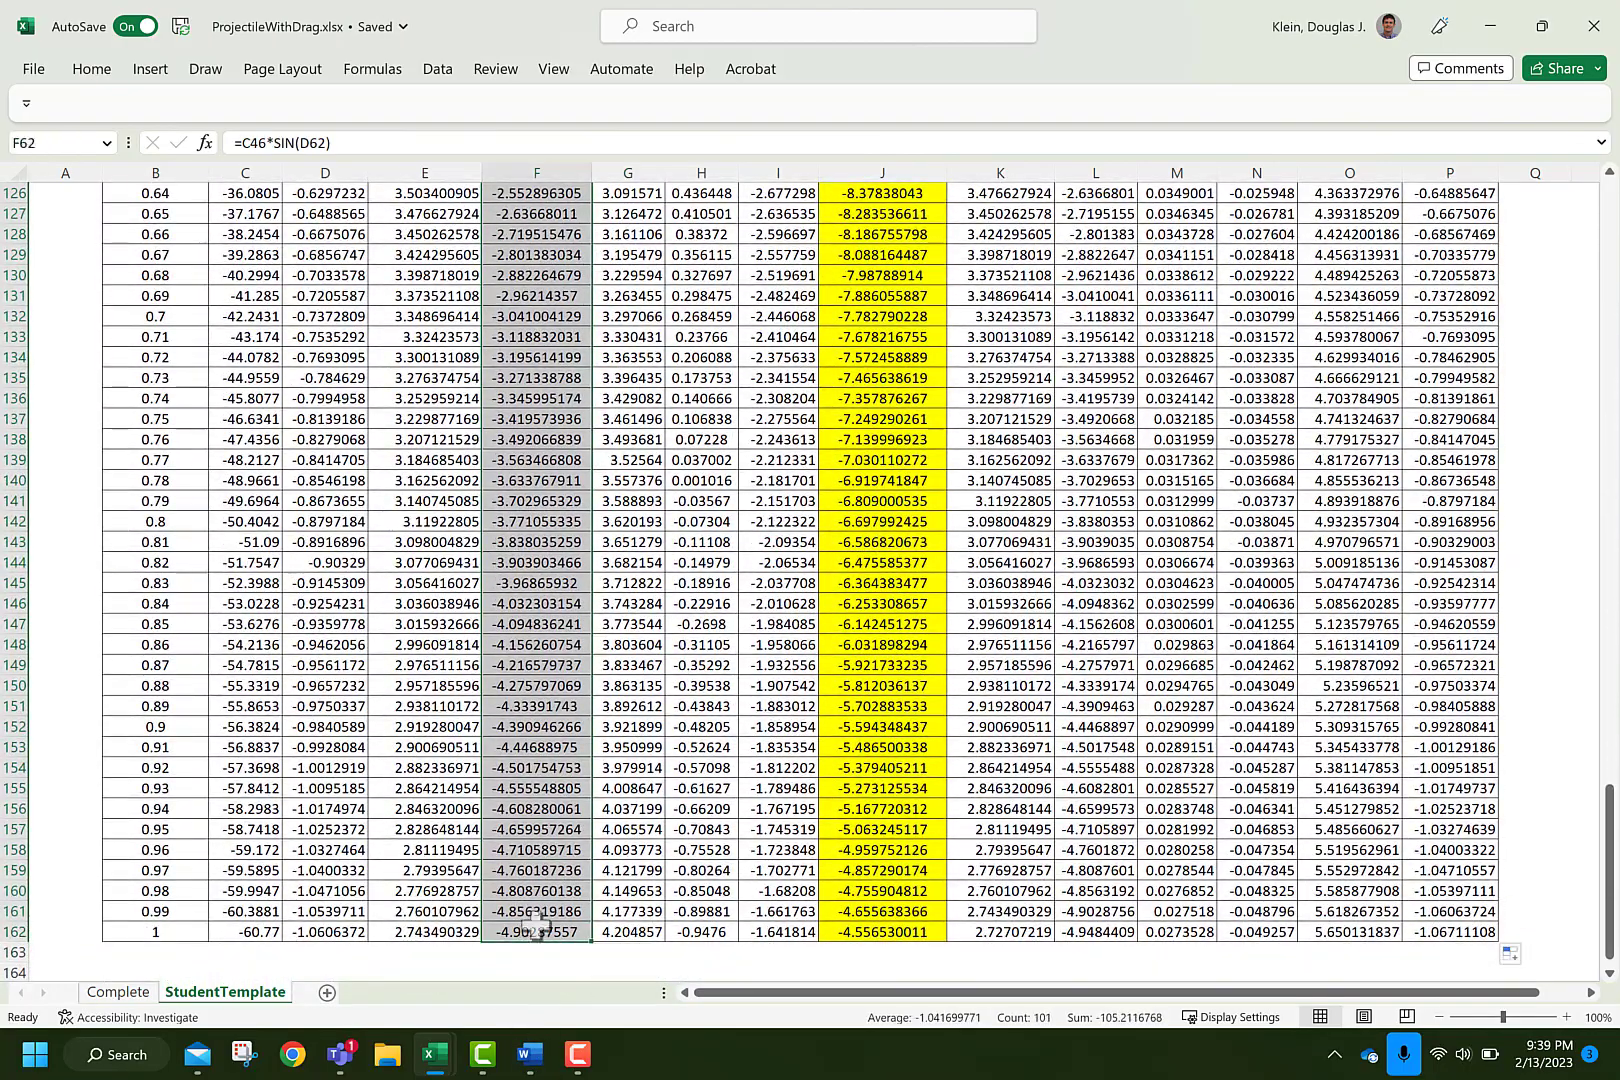
{"action": "scroll", "coordinate": [600, 513], "scroll_direction": "up", "scroll_amount": 20}
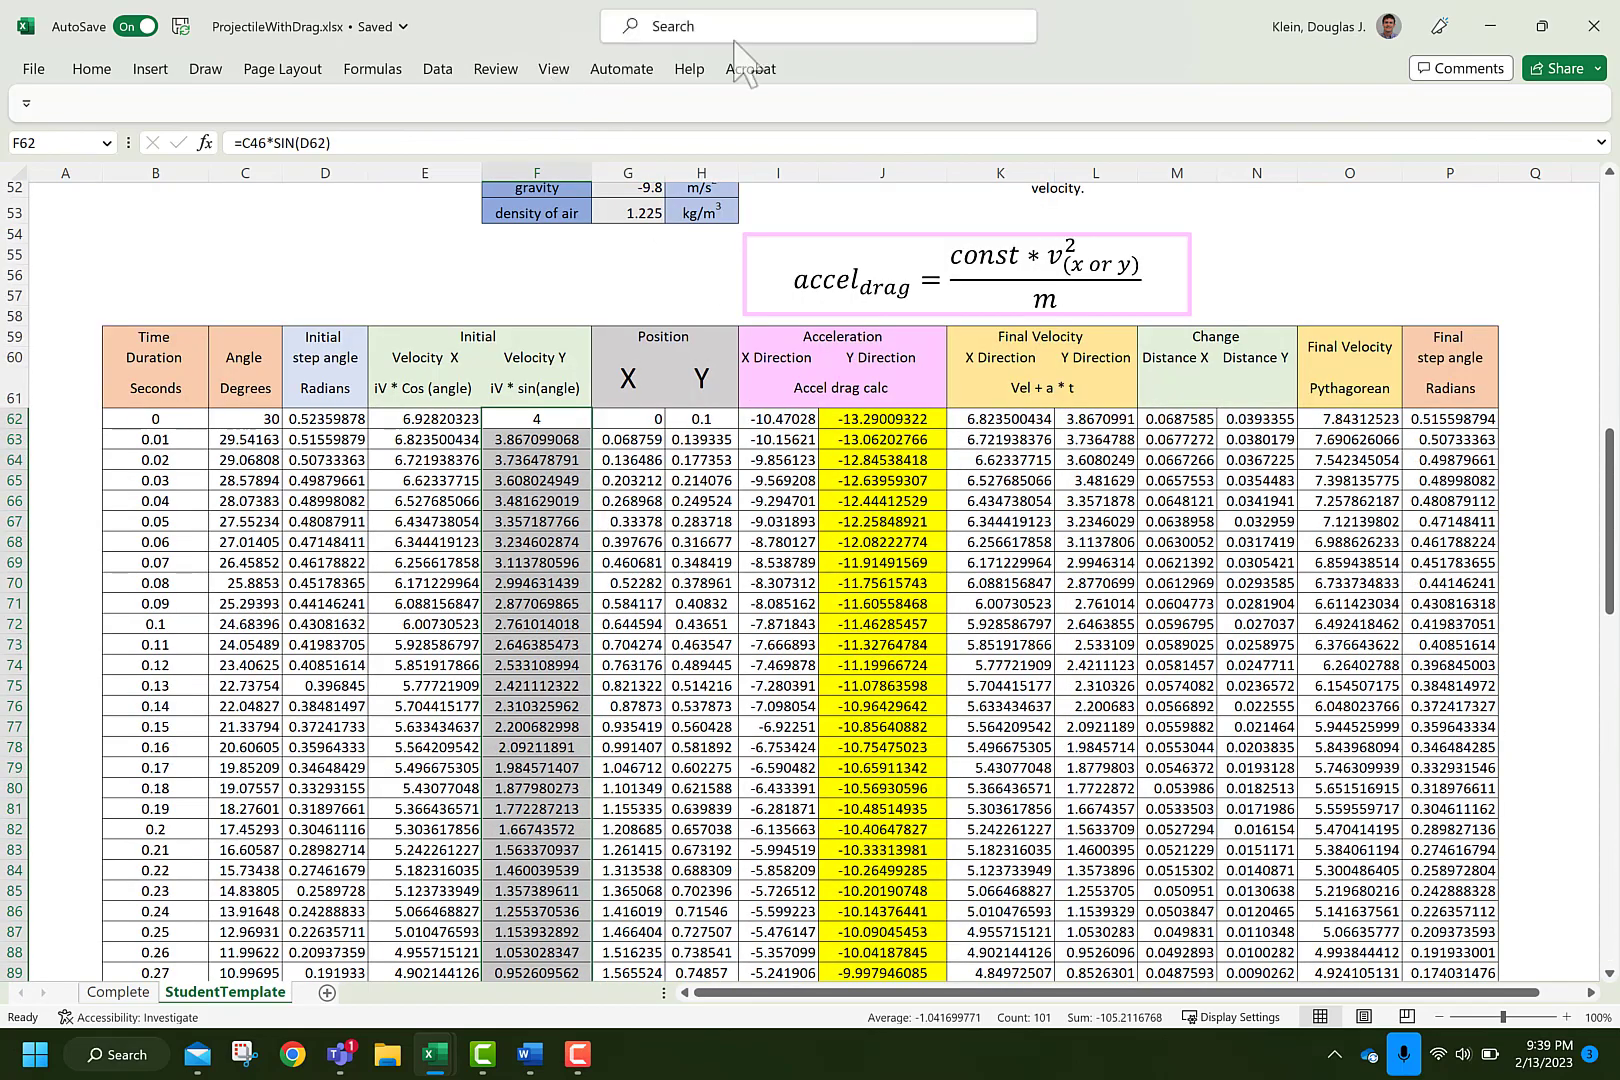
{"action": "left_click", "coordinate": [103, 72]}
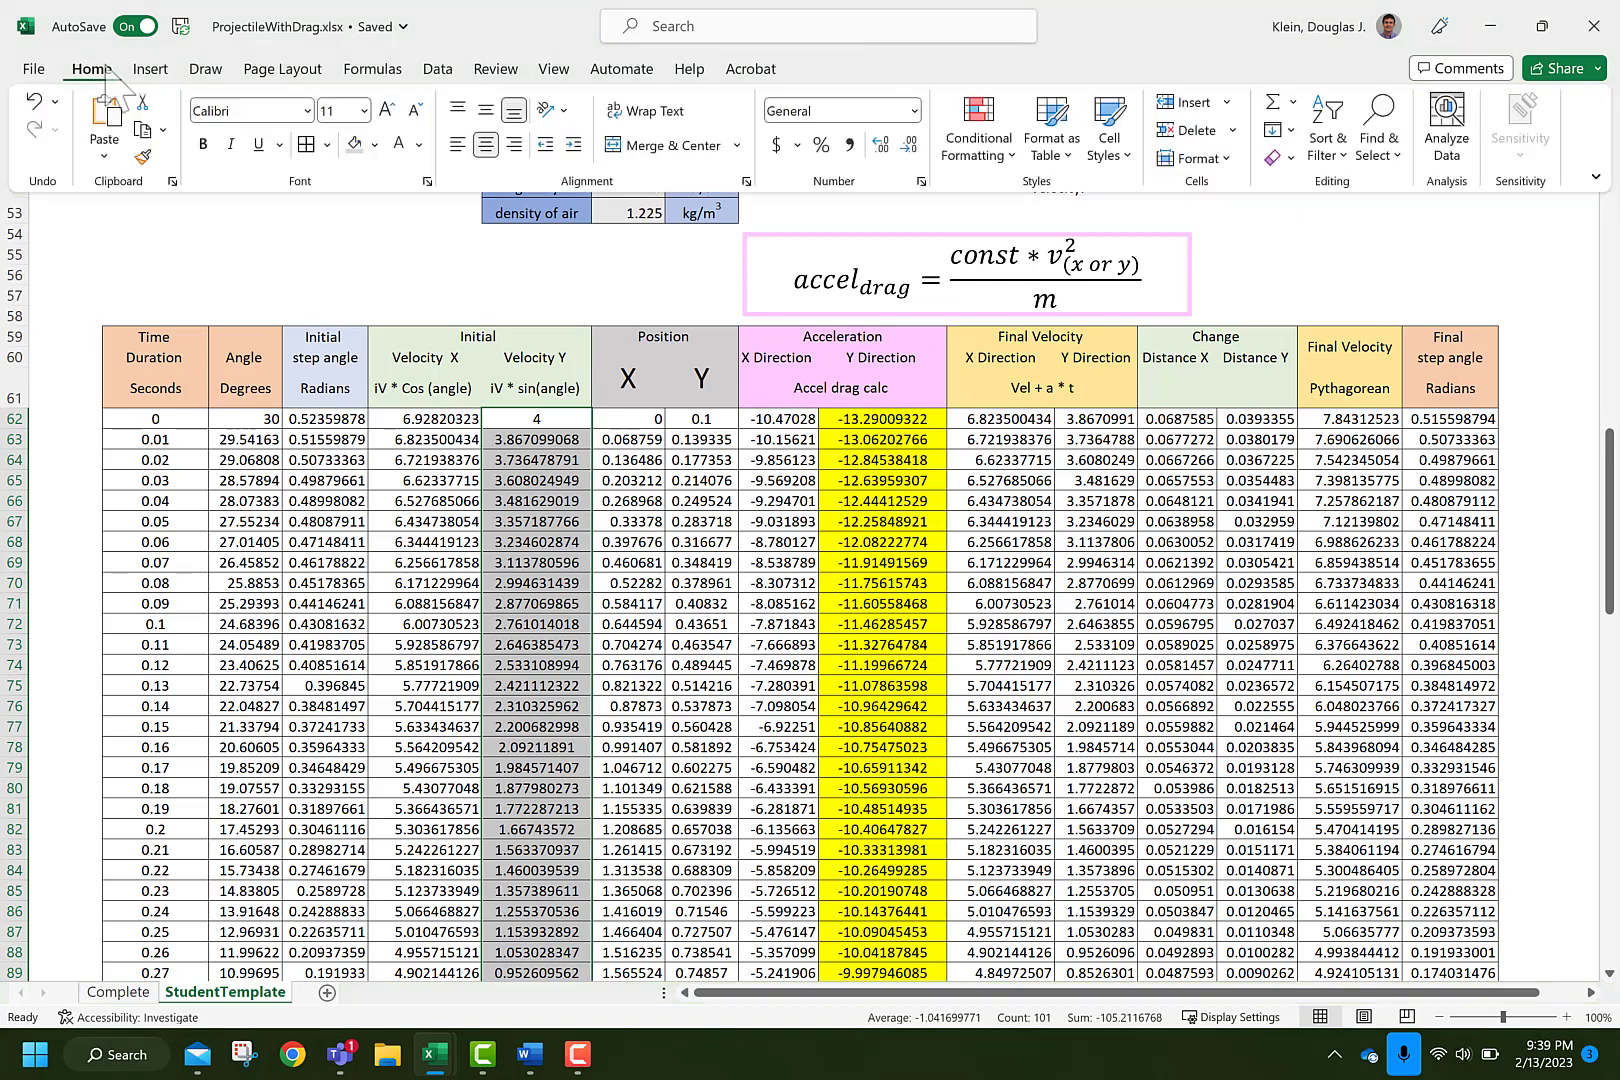
{"action": "left_click", "coordinate": [985, 148]}
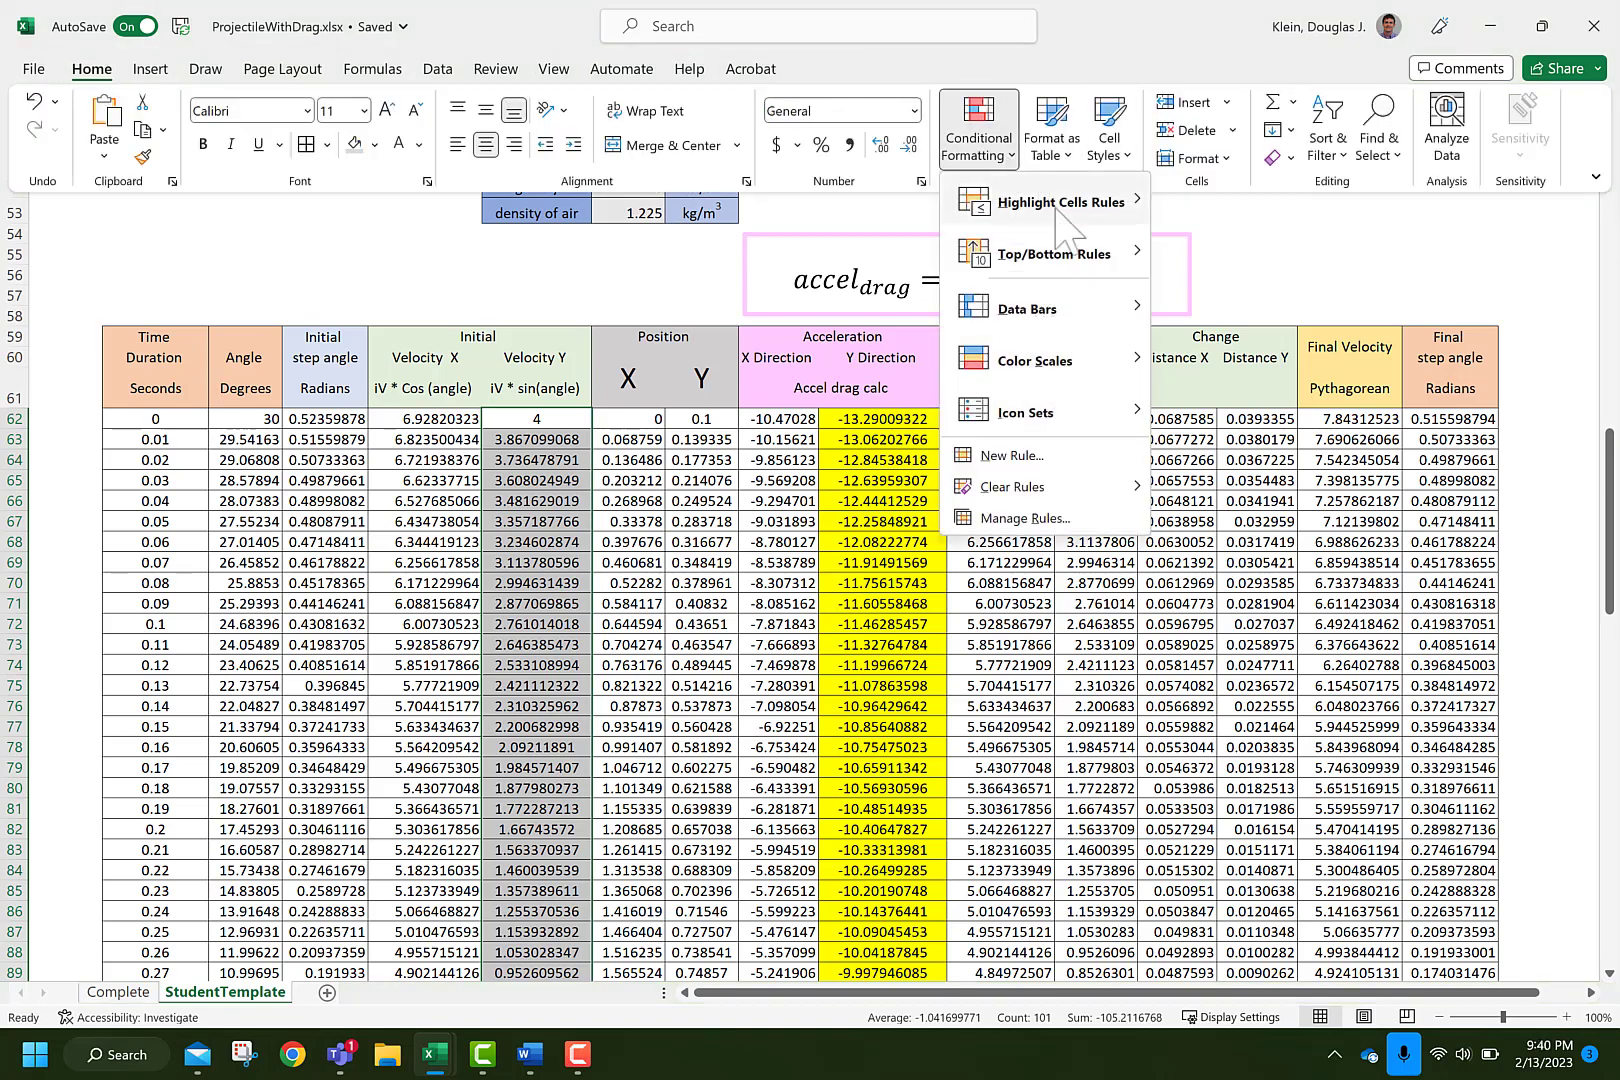
{"action": "mouse_move", "coordinate": [1058, 212]}
{"action": "left_click", "coordinate": [1252, 256]}
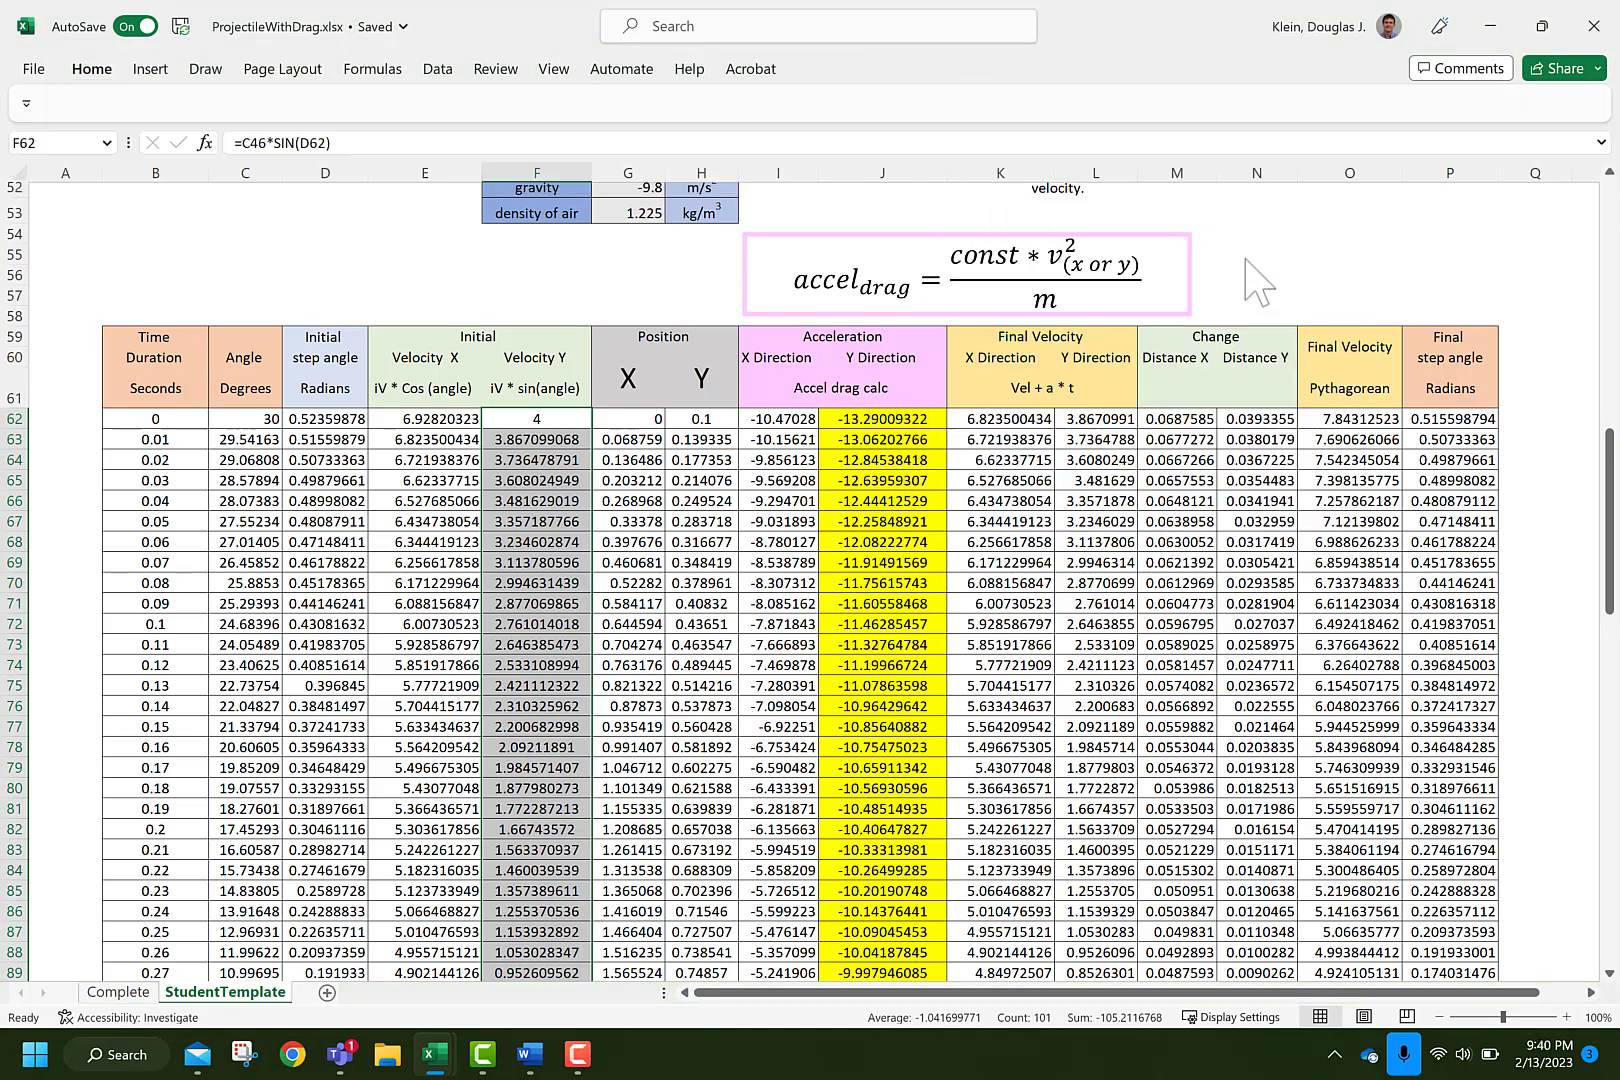
{"action": "type", "text": "0"}
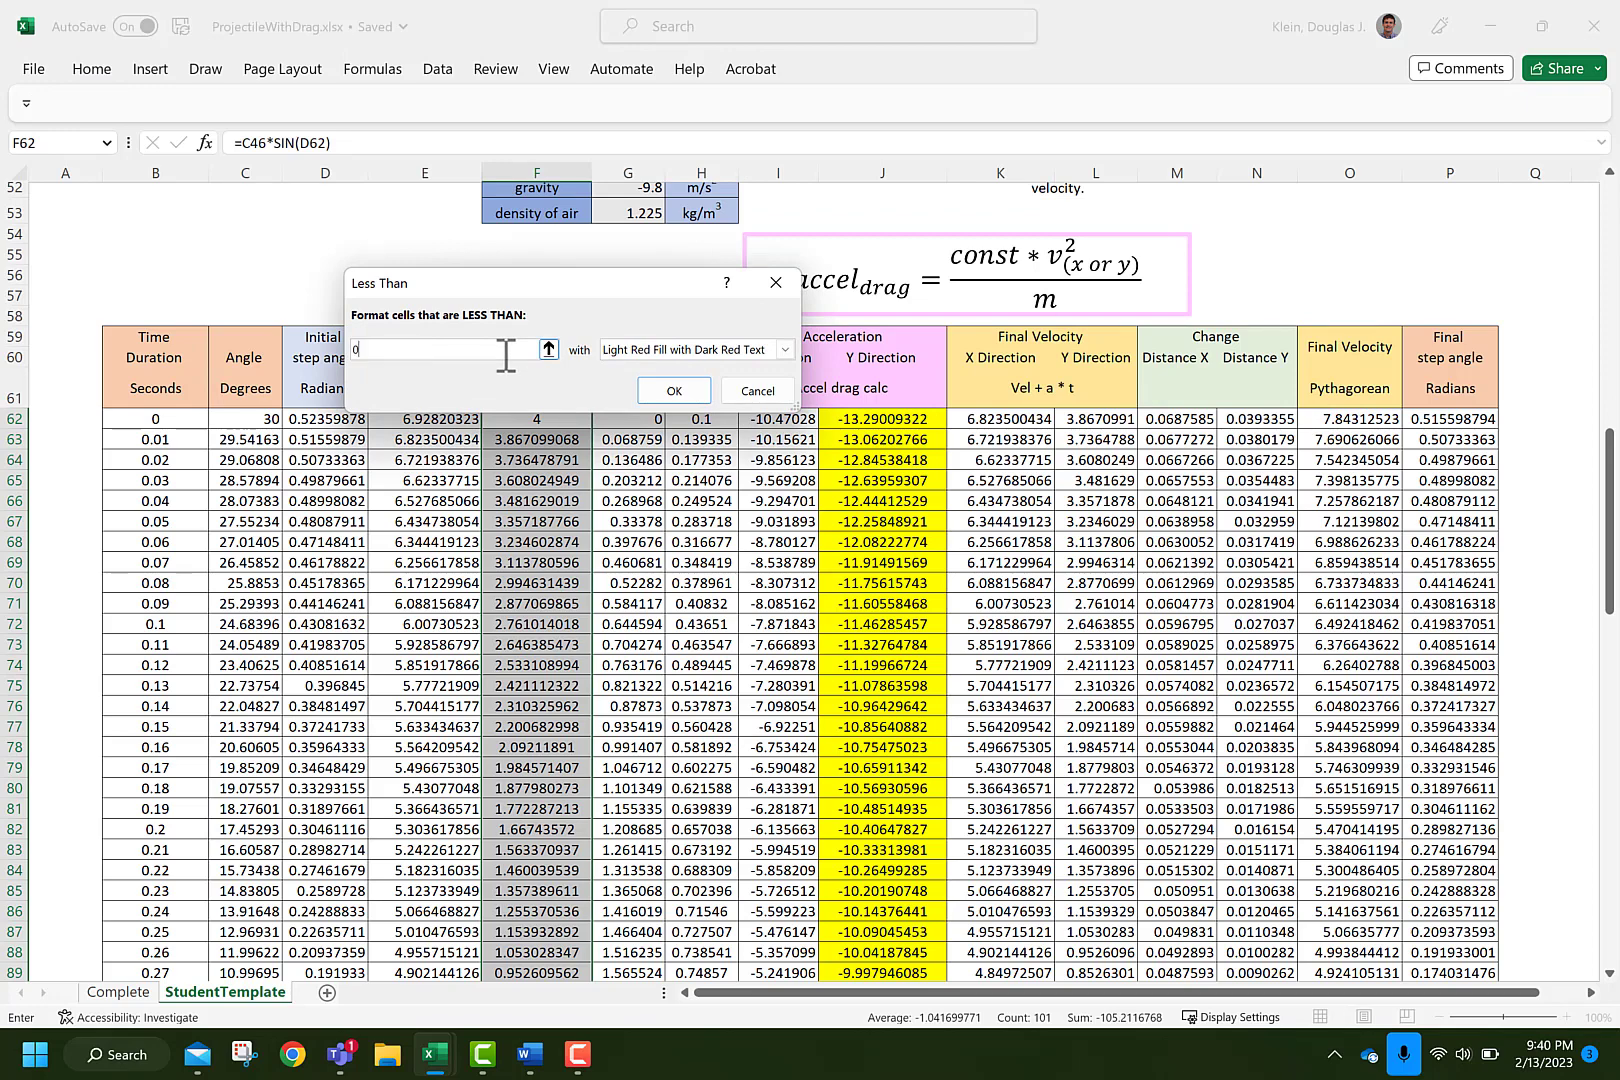
{"action": "left_click", "coordinate": [785, 349]}
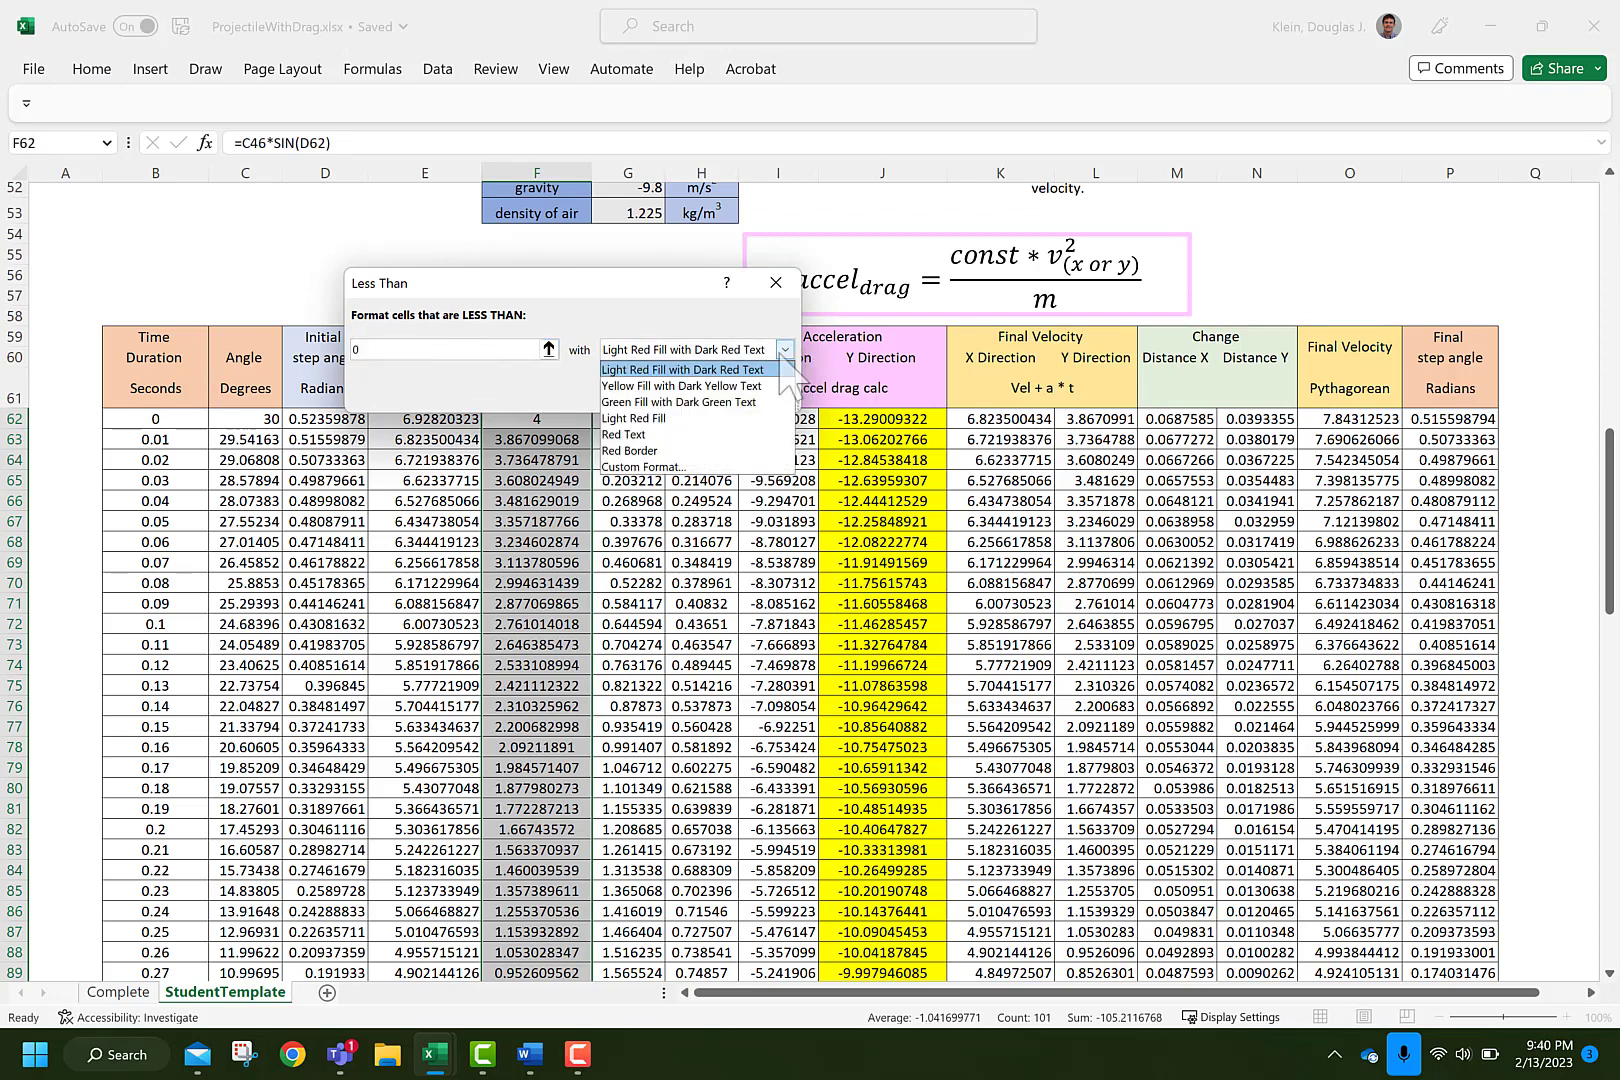
{"action": "left_click", "coordinate": [735, 388]}
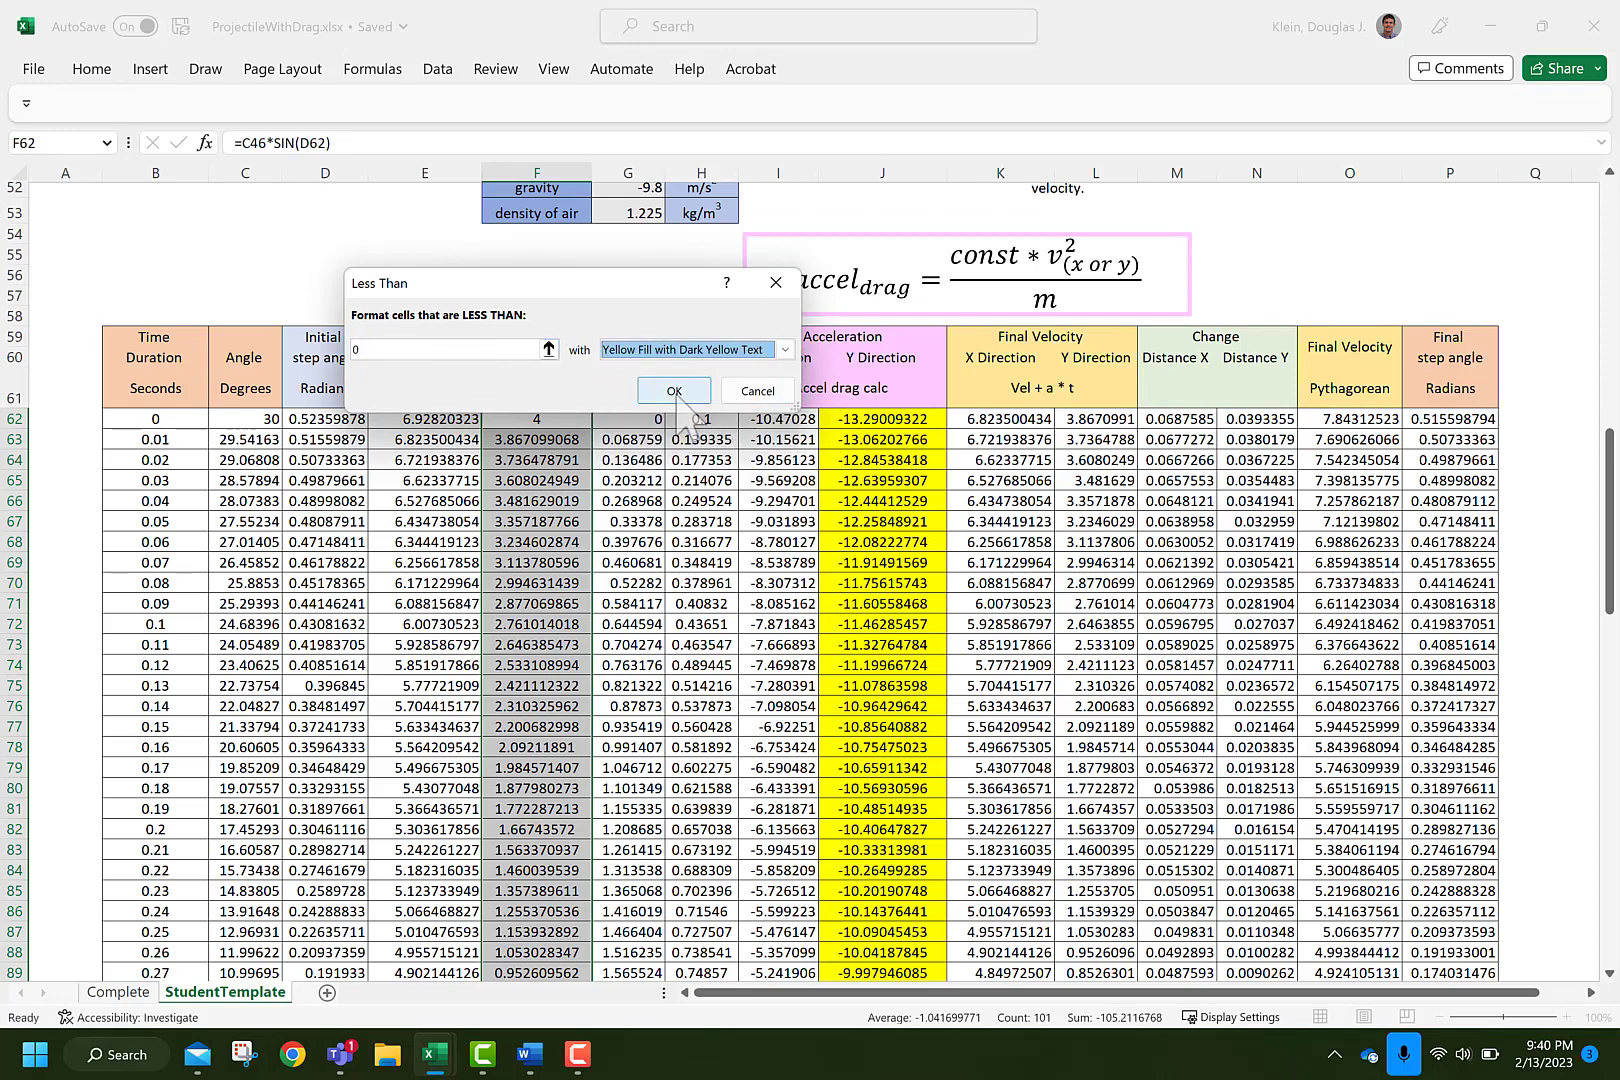
{"action": "left_click", "coordinate": [674, 390]}
{"action": "scroll", "coordinate": [566, 541], "scroll_direction": "down", "scroll_amount": 11}
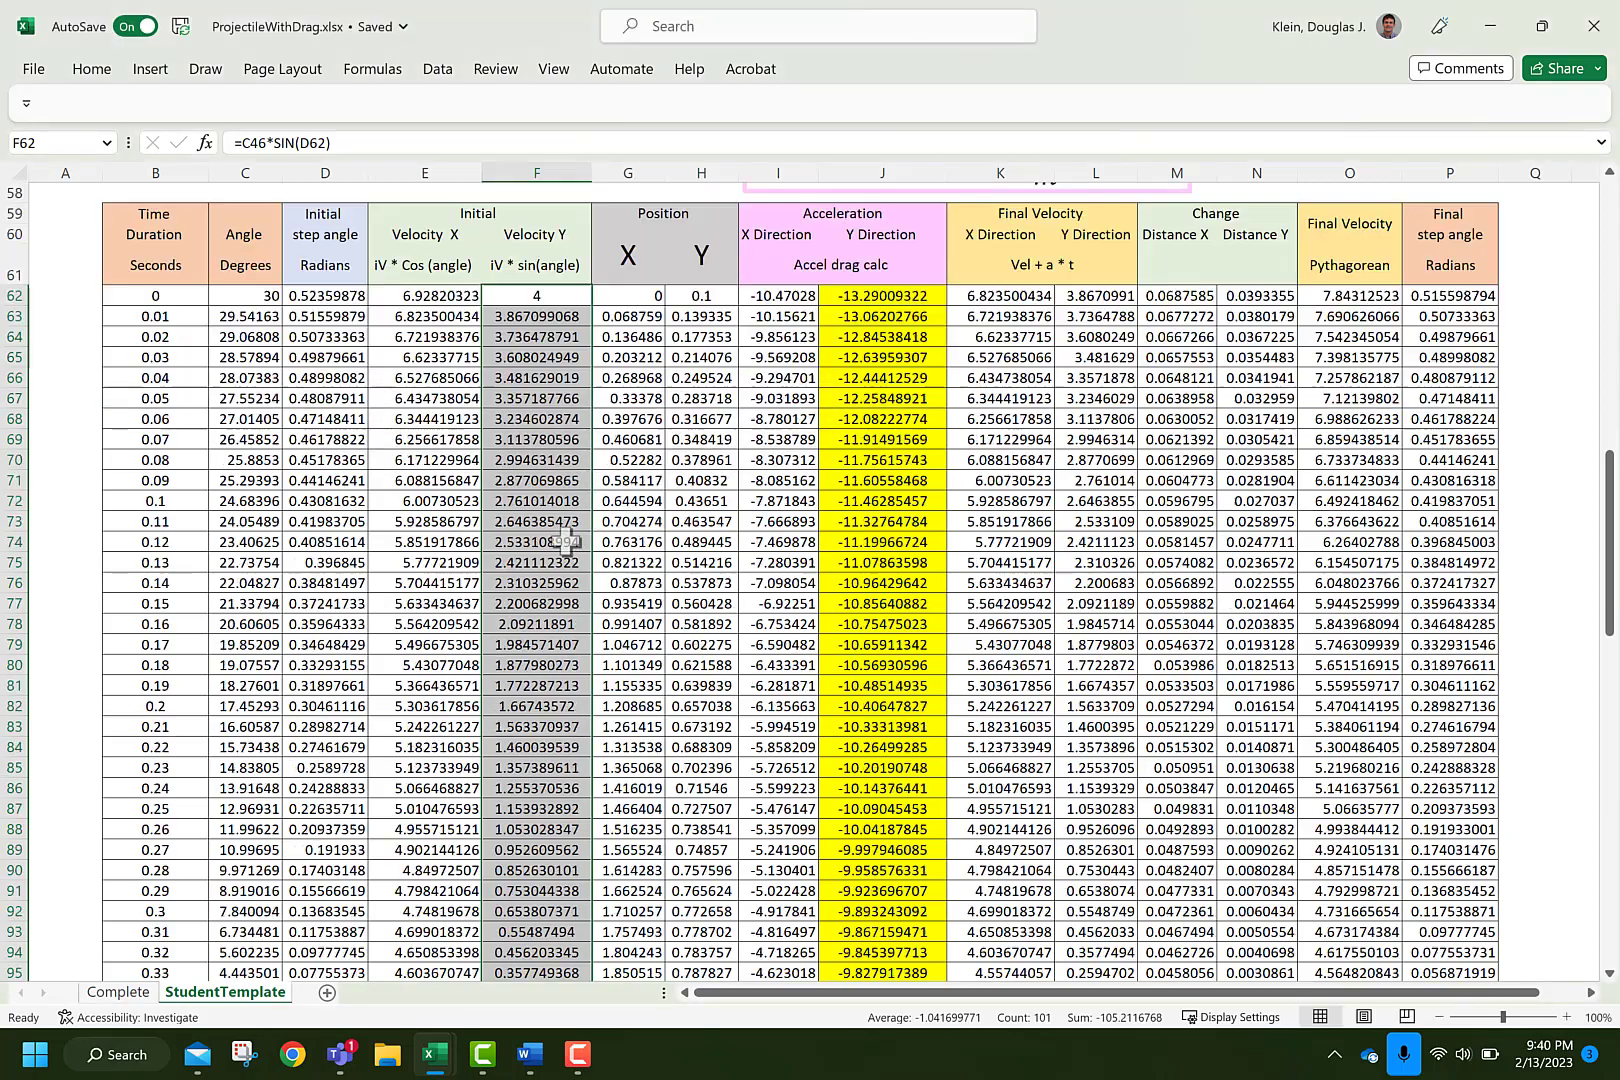
{"action": "scroll", "coordinate": [566, 541], "scroll_direction": "down", "scroll_amount": 1}
{"action": "left_click", "coordinate": [555, 440]}
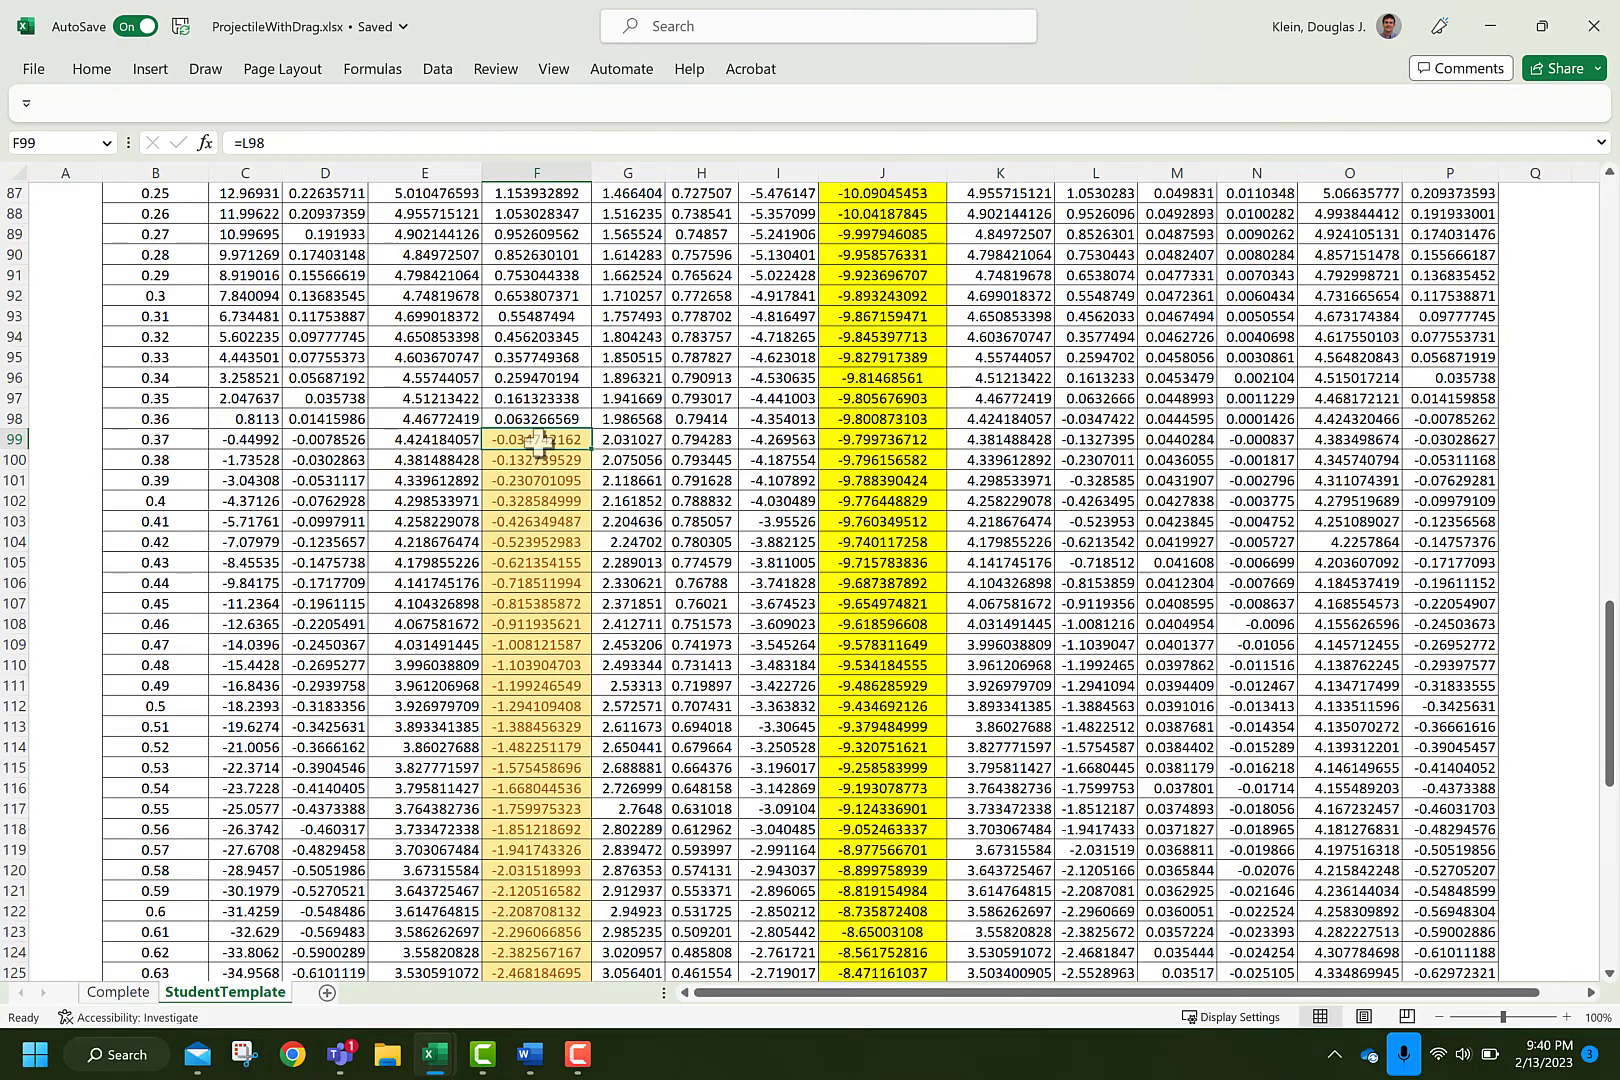
Highlight Y positions below 0 in H62:H162 with light red fill and dark red text using conditional formatting
{"action": "scroll", "coordinate": [690, 462], "scroll_direction": "up", "scroll_amount": 13}
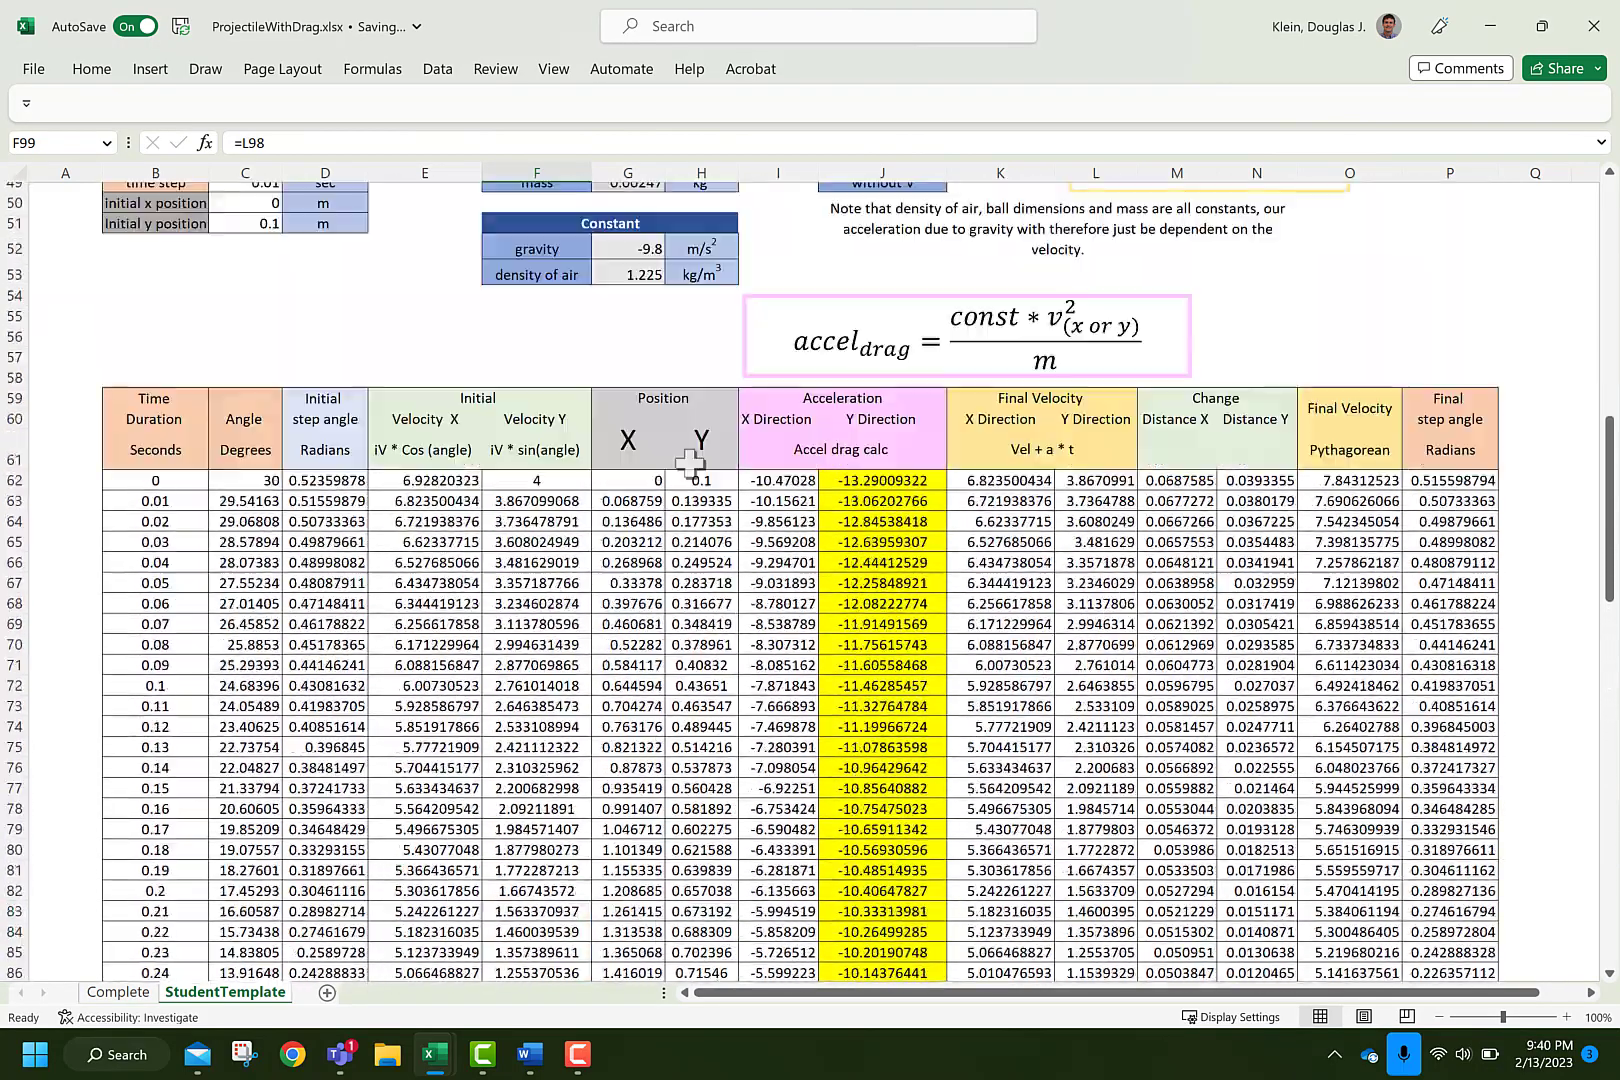
{"action": "left_click_drag", "start_coordinate": [690, 470], "coordinate": [704, 932]}
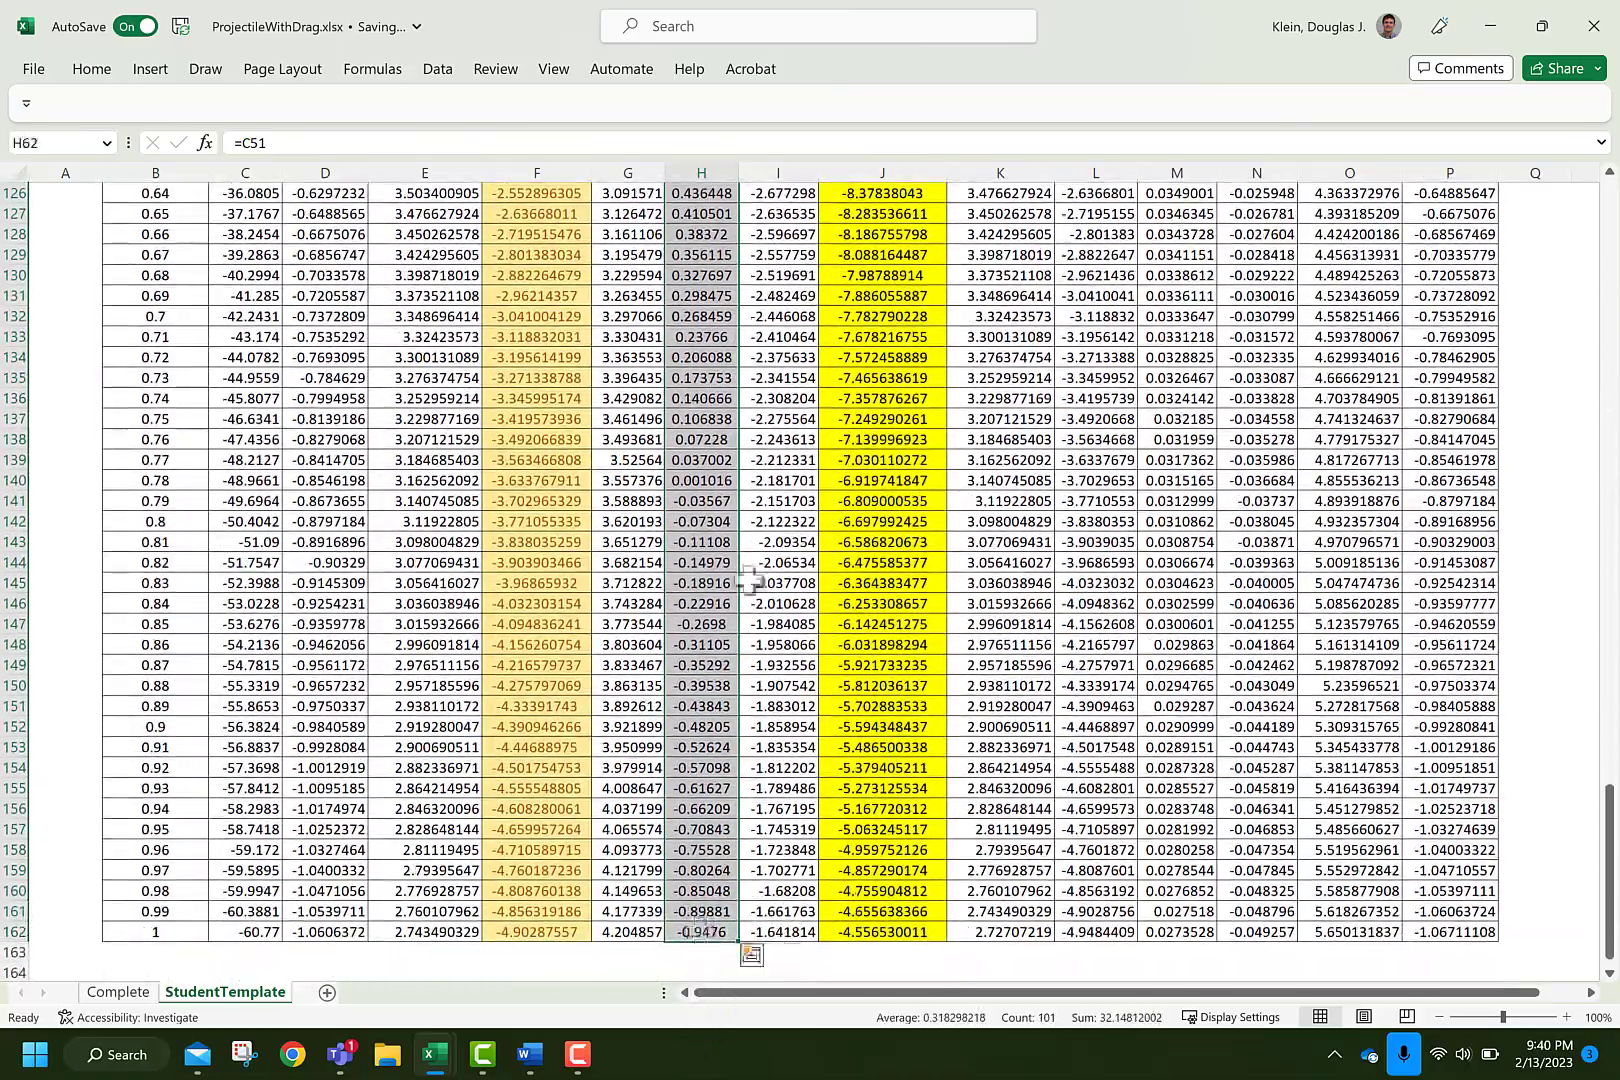
{"action": "scroll", "coordinate": [749, 581], "scroll_direction": "up", "scroll_amount": 20}
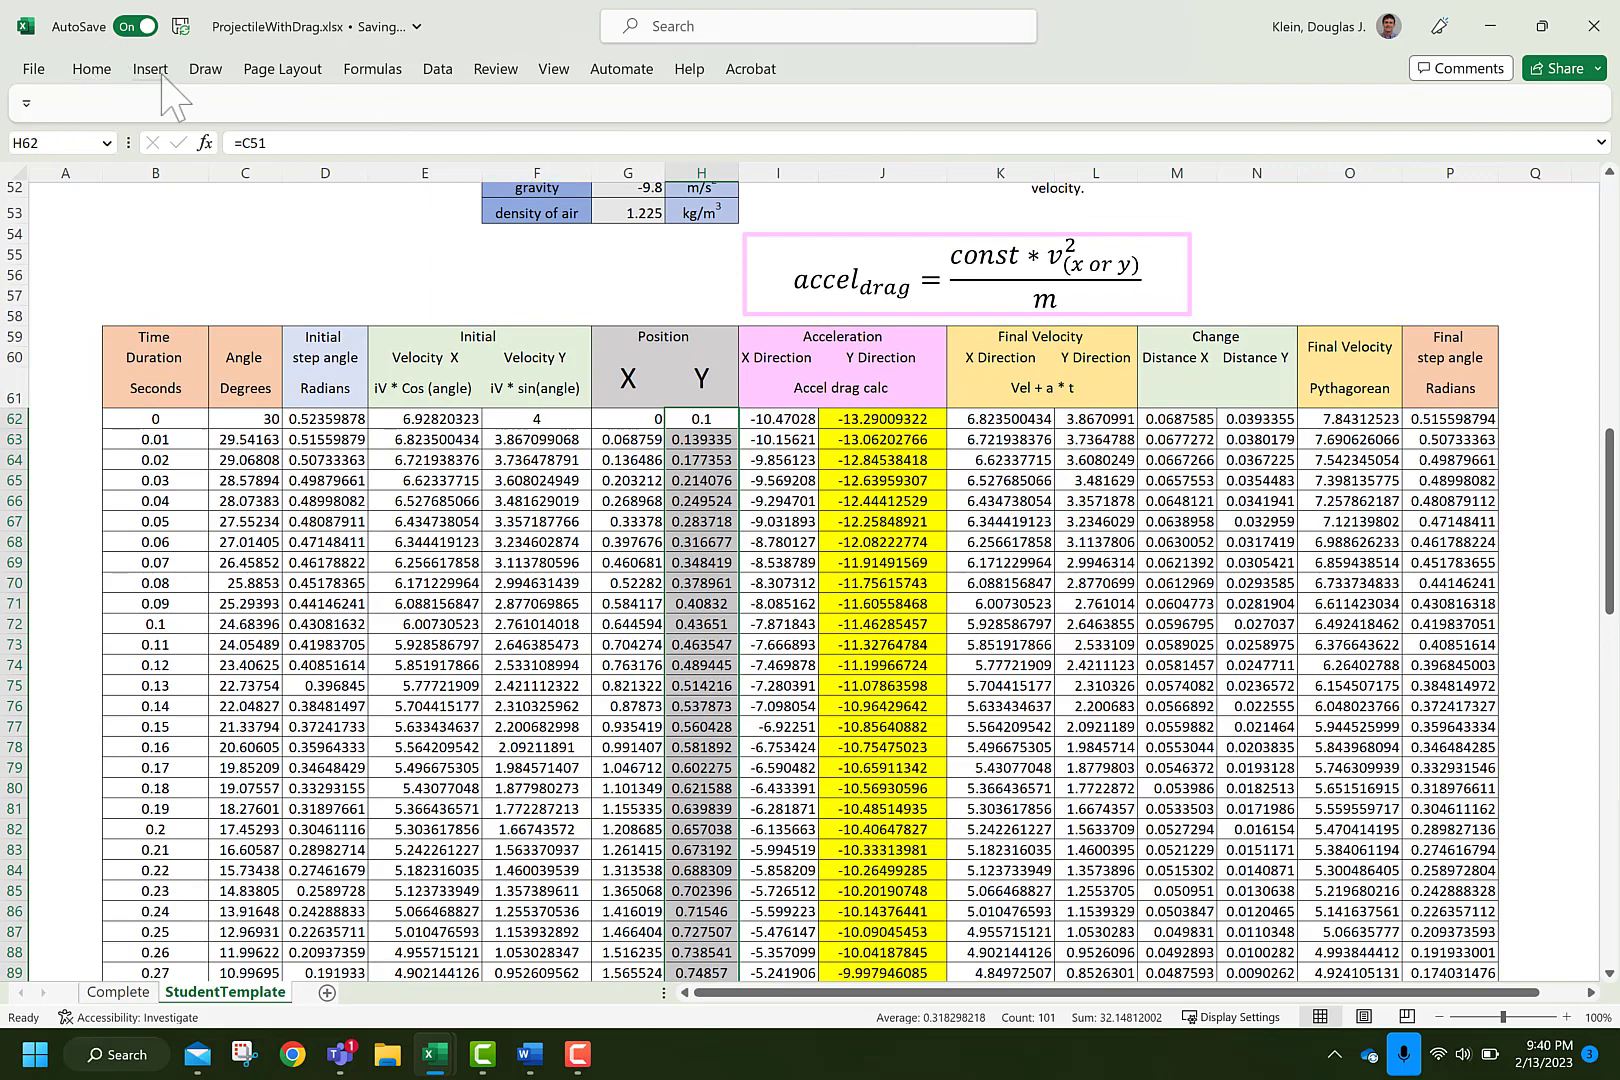
{"action": "left_click", "coordinate": [92, 69]}
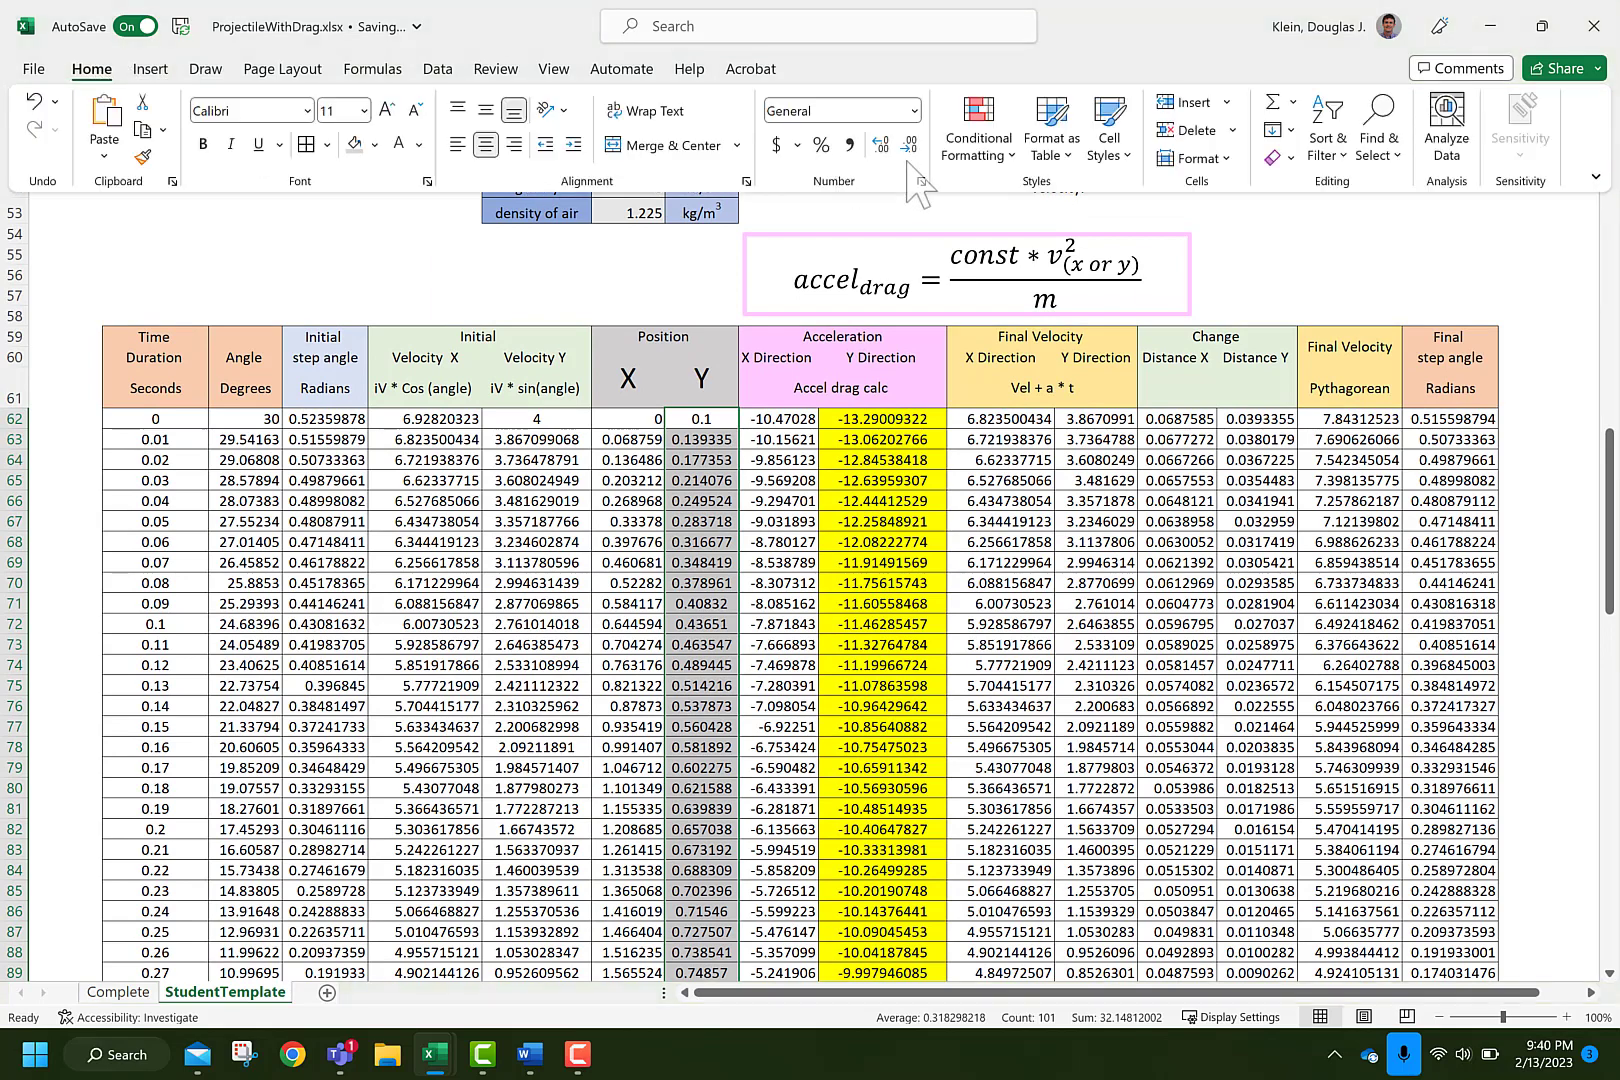
{"action": "left_click", "coordinate": [979, 147]}
{"action": "mouse_move", "coordinate": [1040, 203]}
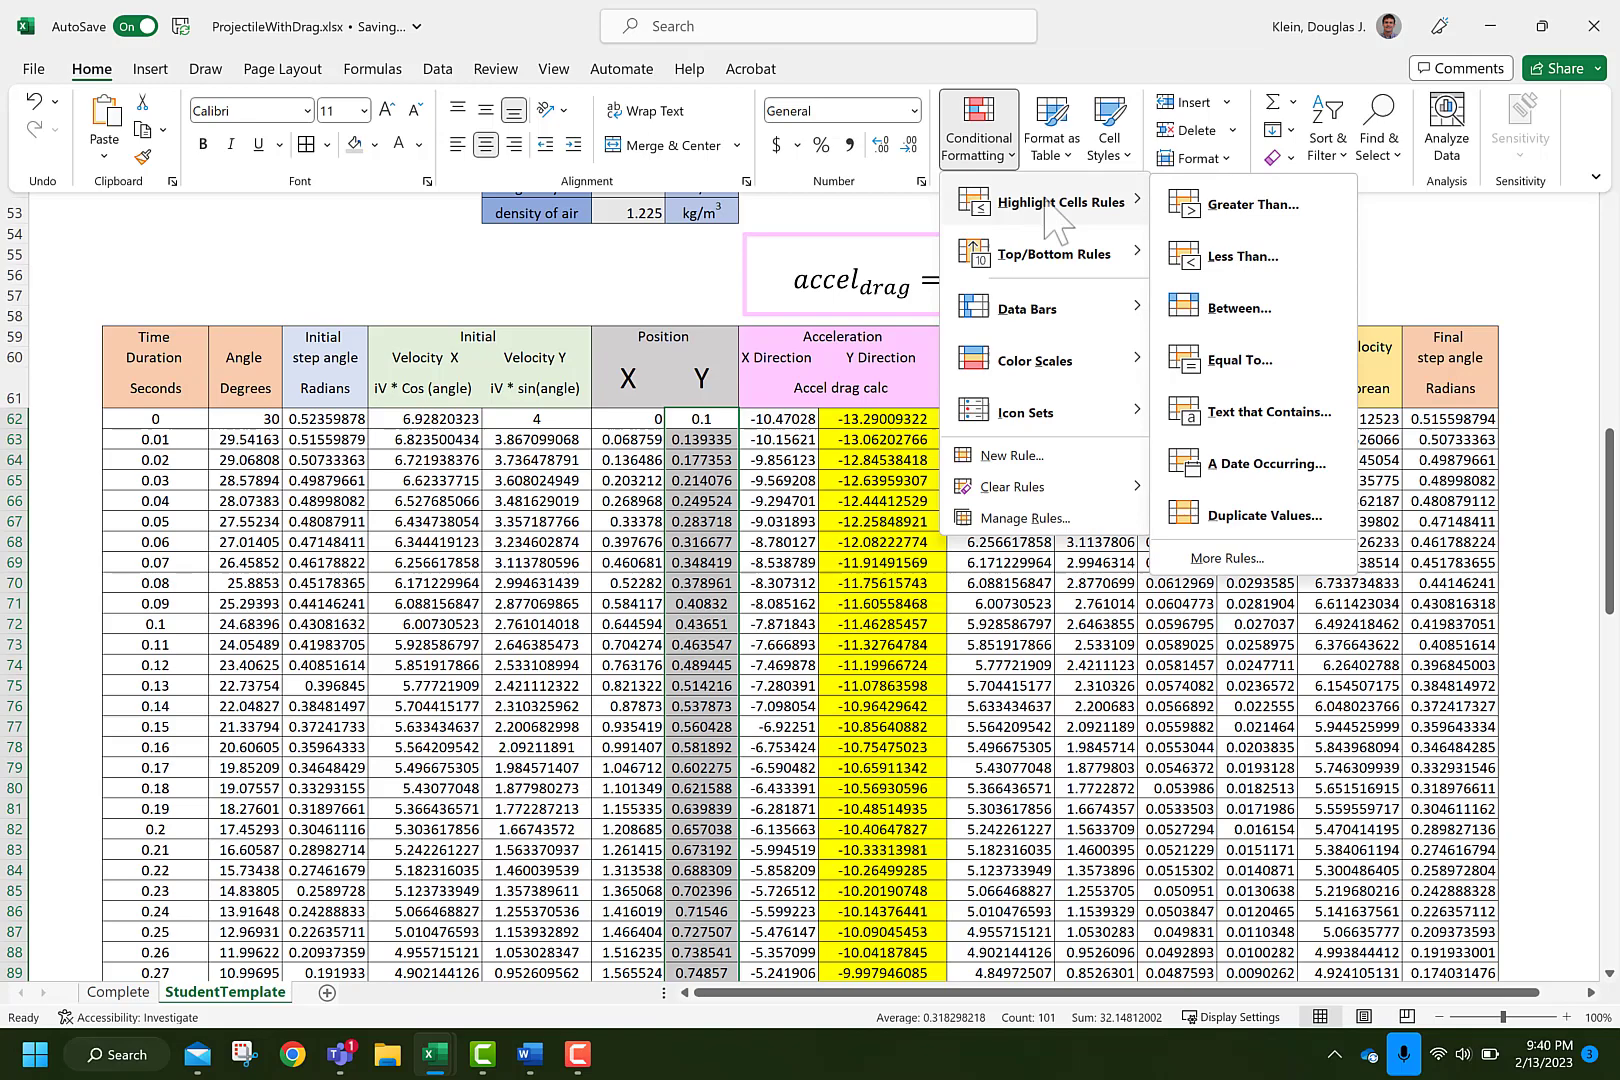
{"action": "left_click", "coordinate": [1216, 262]}
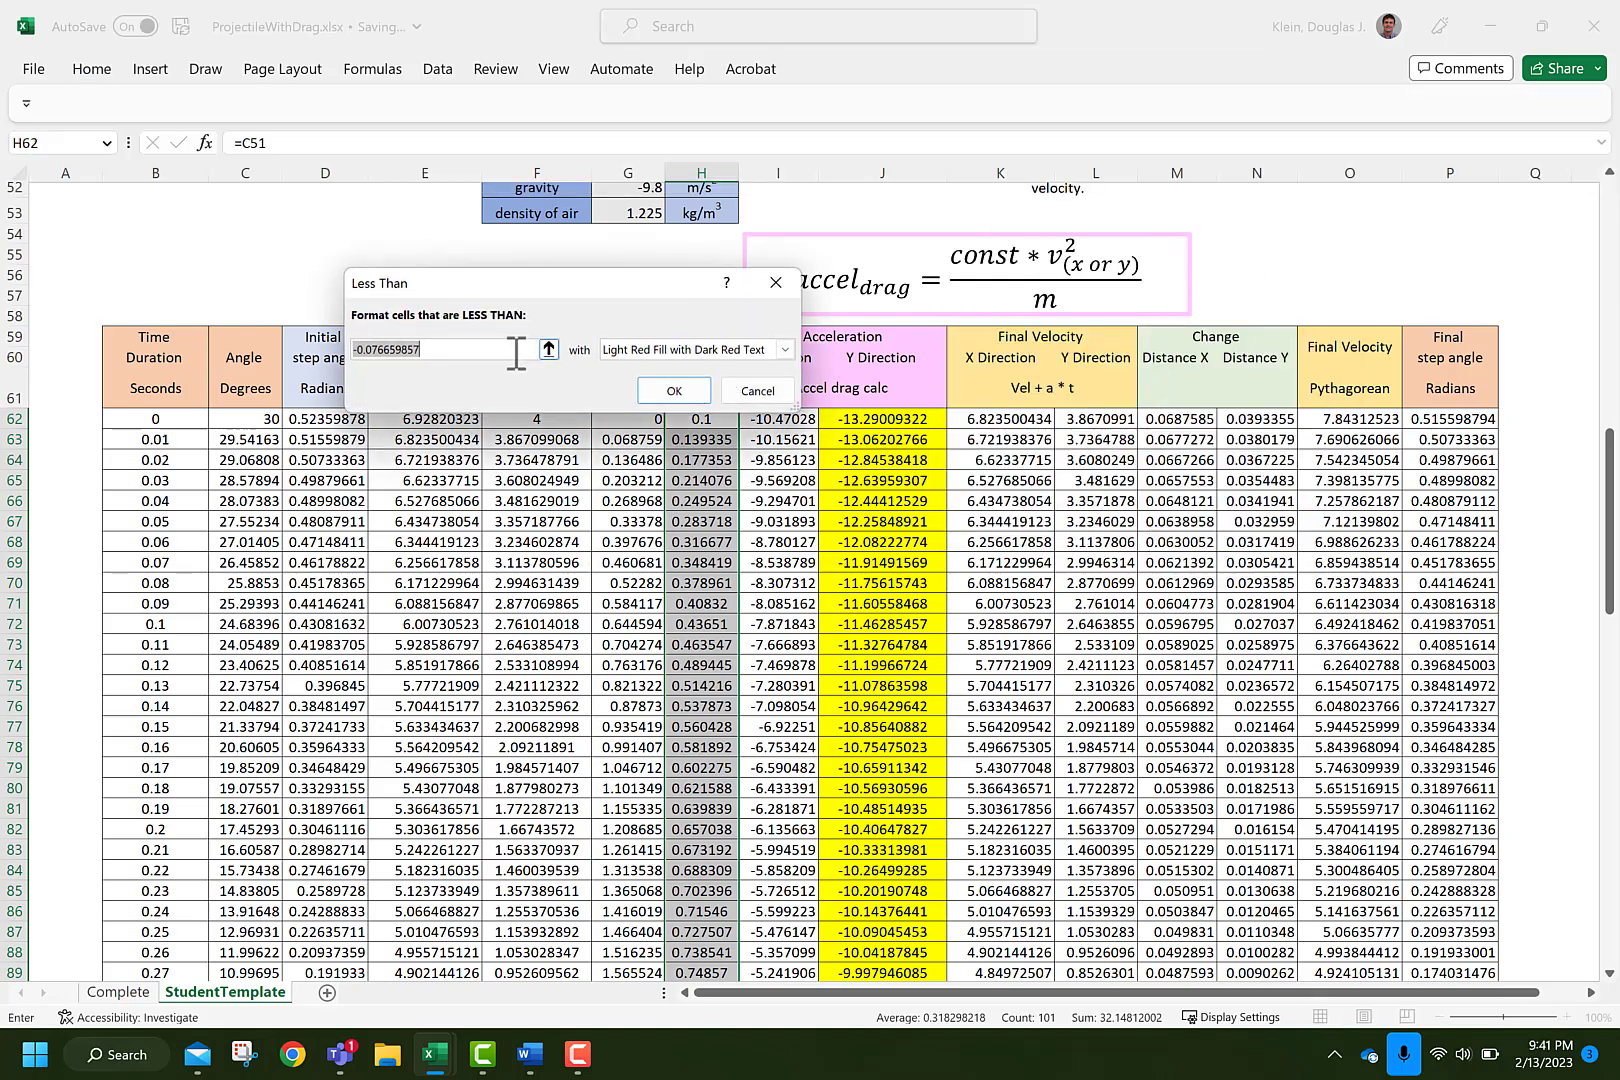
{"action": "type", "text": "0"}
{"action": "left_click", "coordinate": [674, 390]}
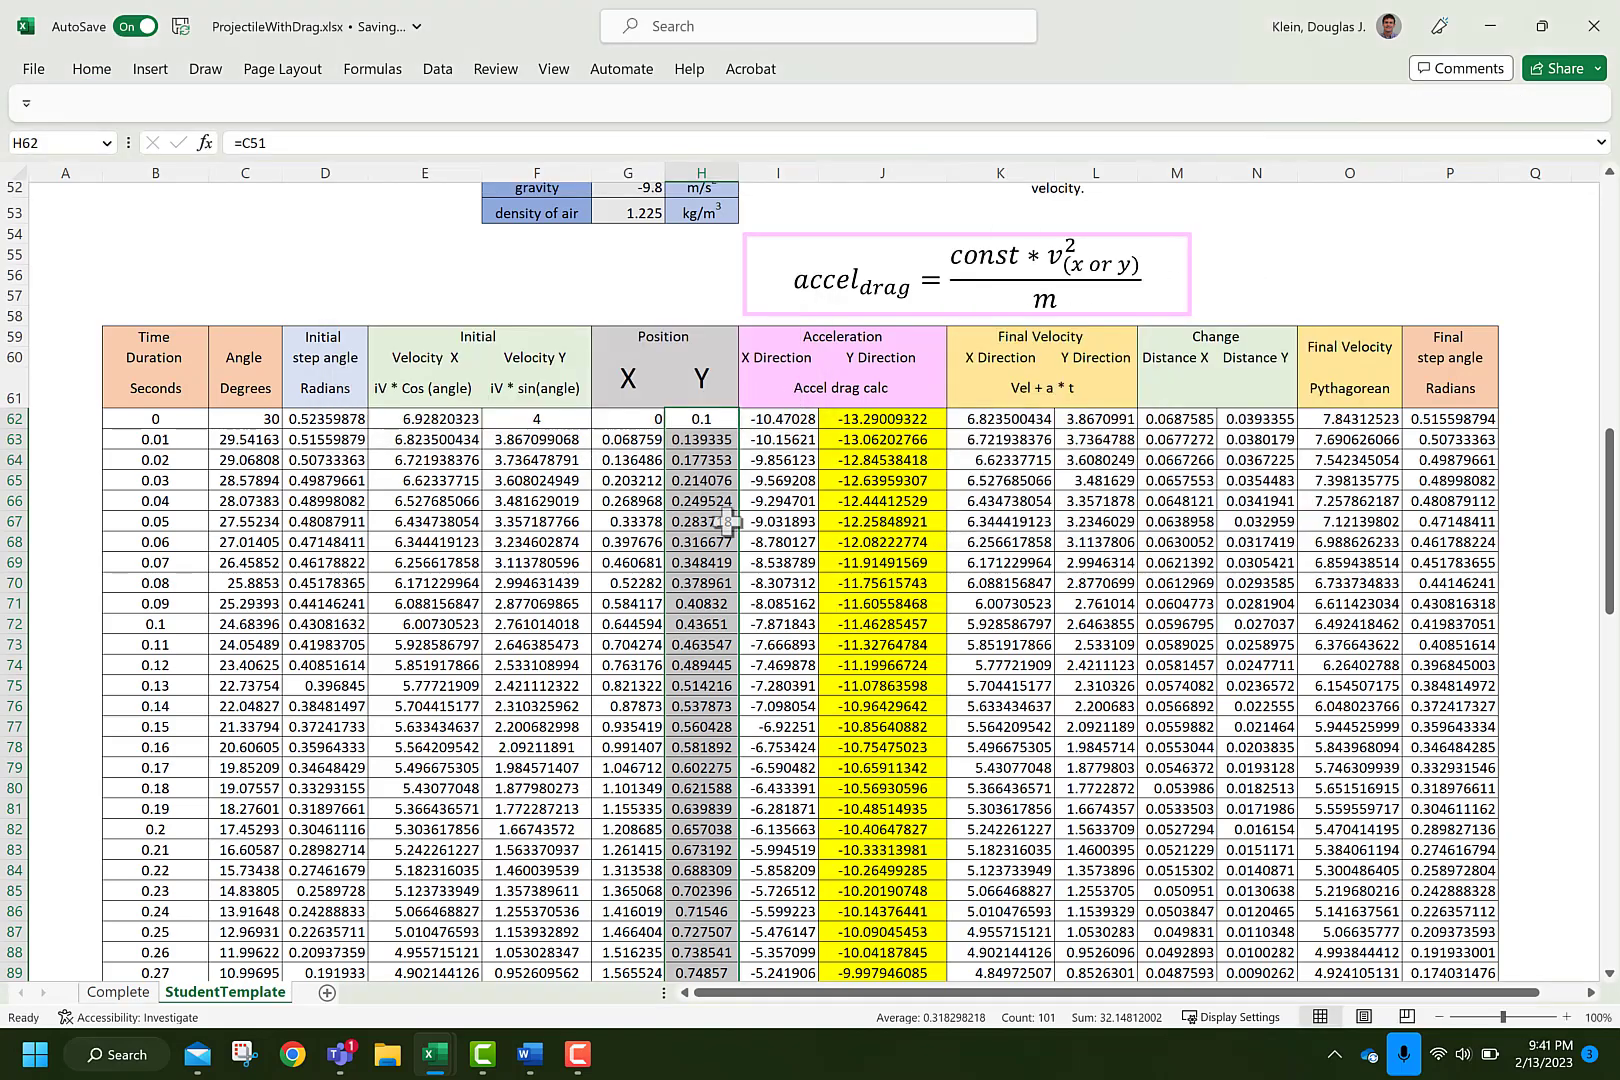
{"action": "scroll", "coordinate": [727, 520], "scroll_direction": "down", "scroll_amount": 20}
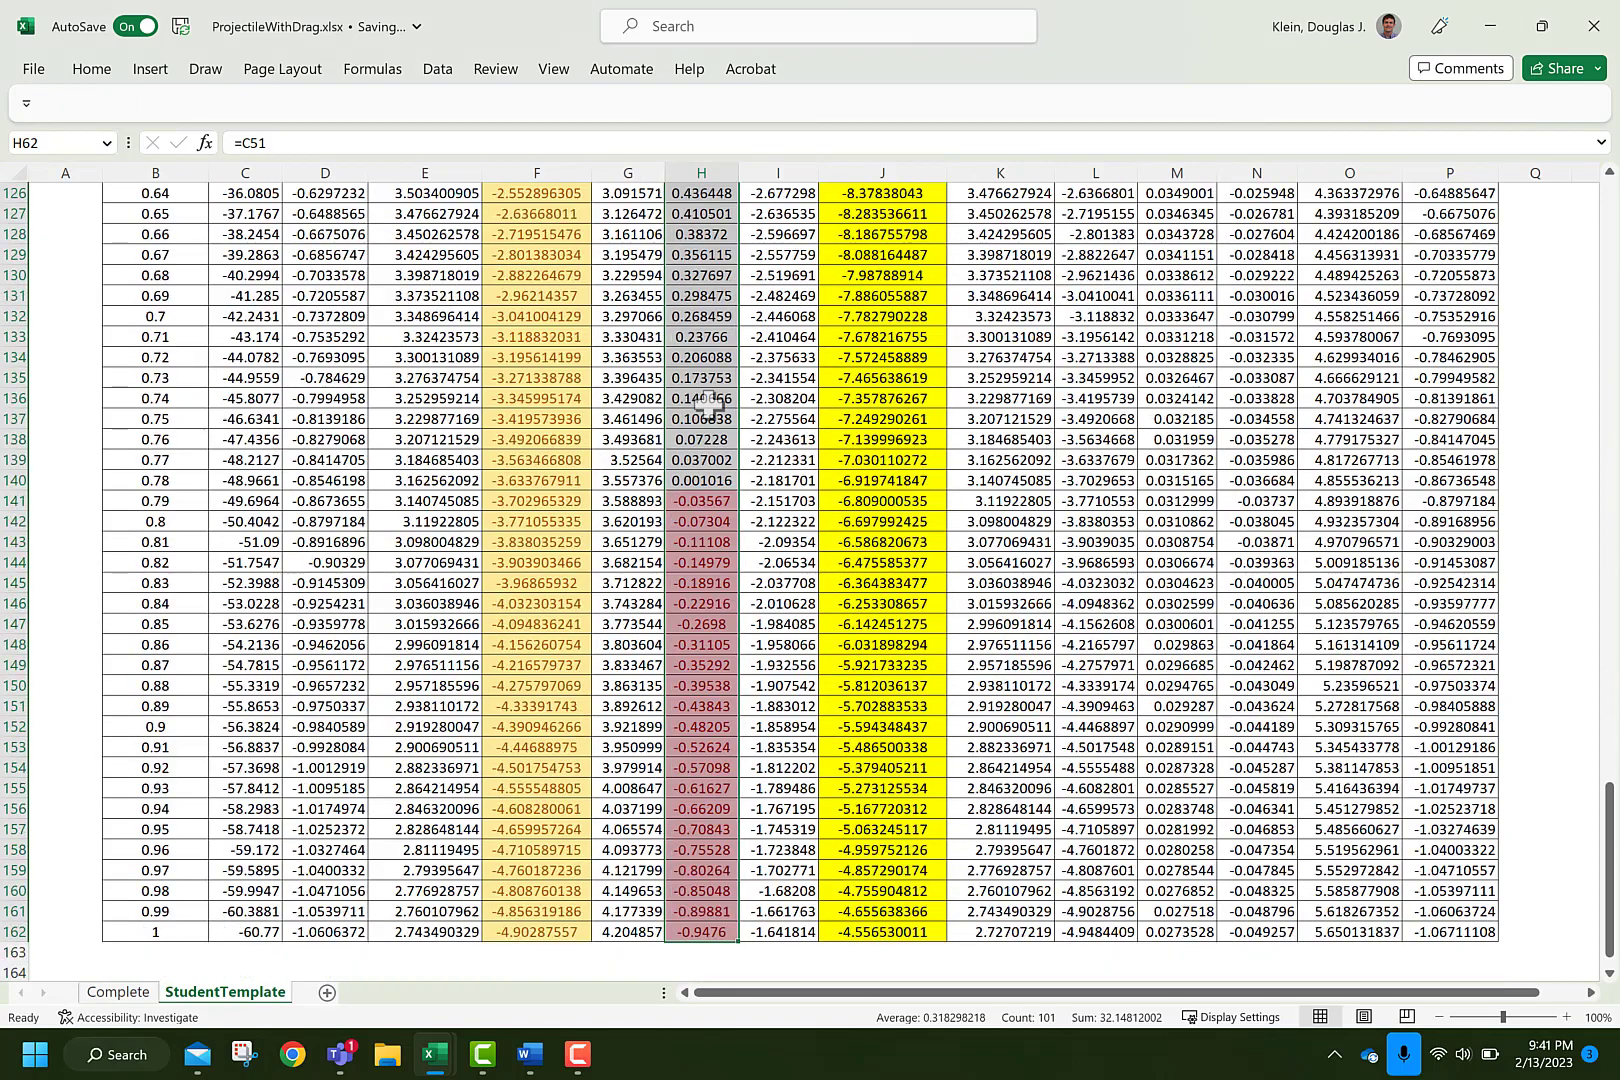
{"action": "left_click", "coordinate": [700, 564]}
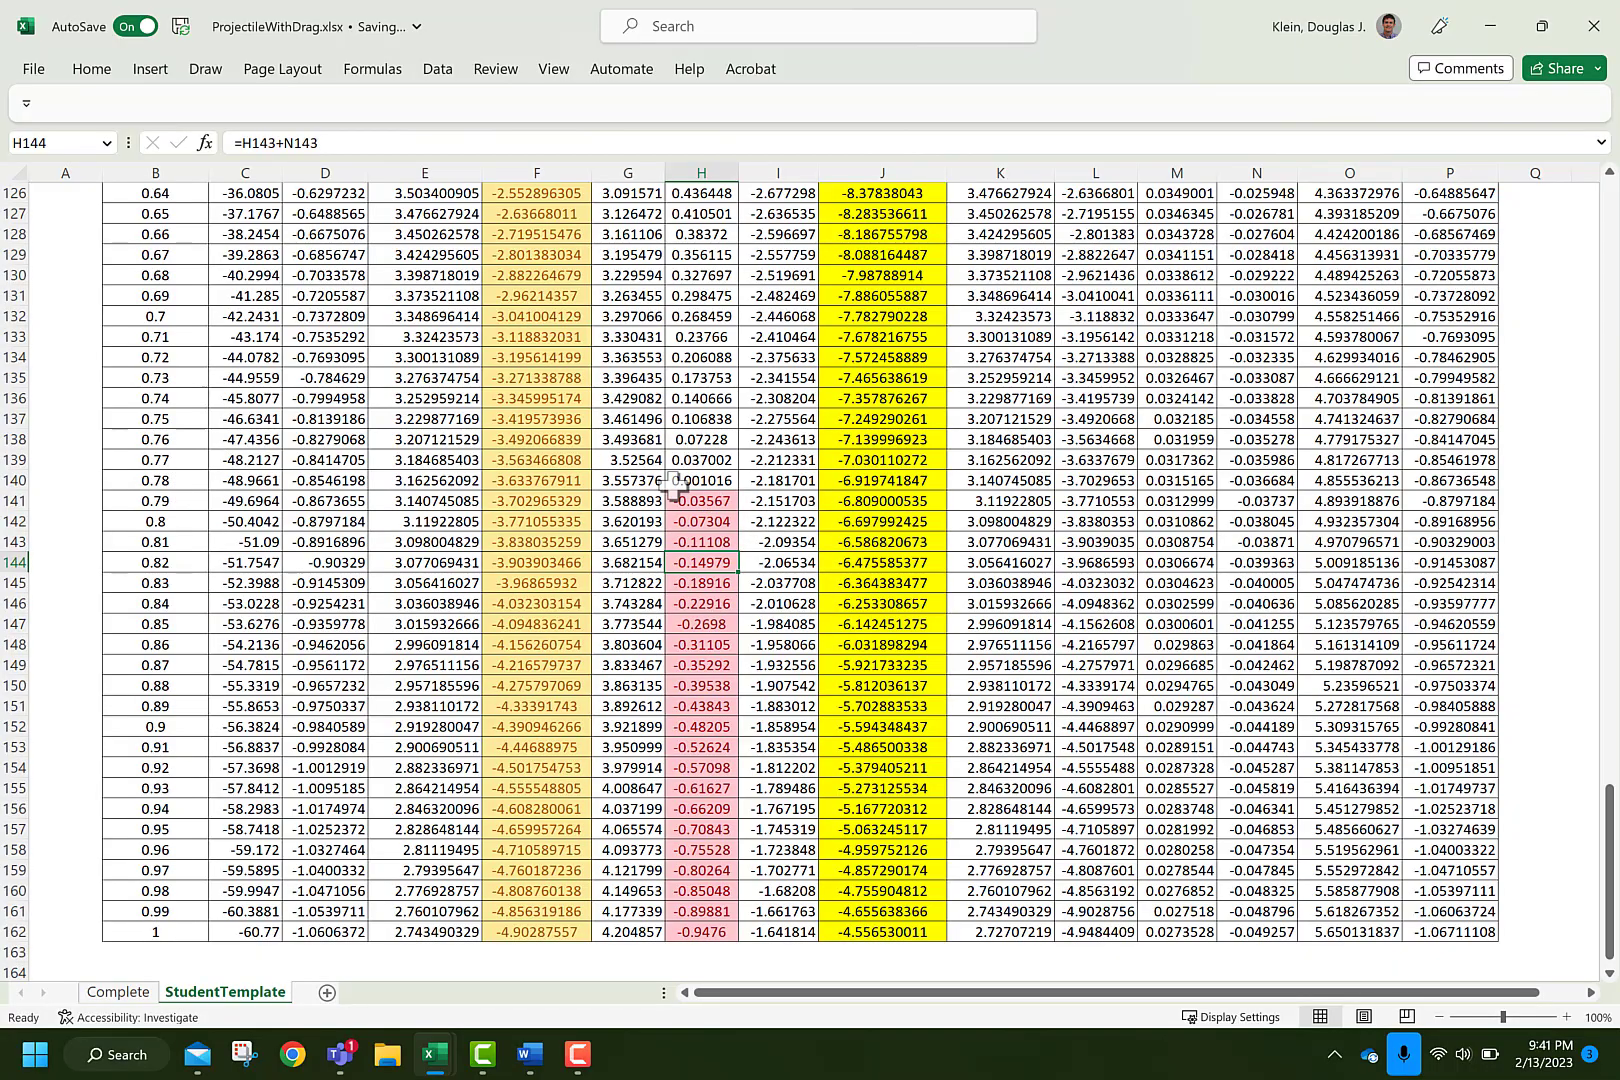
Insert a basic 2-D line chart of the Y position values in H62:H162
{"action": "scroll", "coordinate": [707, 487], "scroll_direction": "up", "scroll_amount": 20}
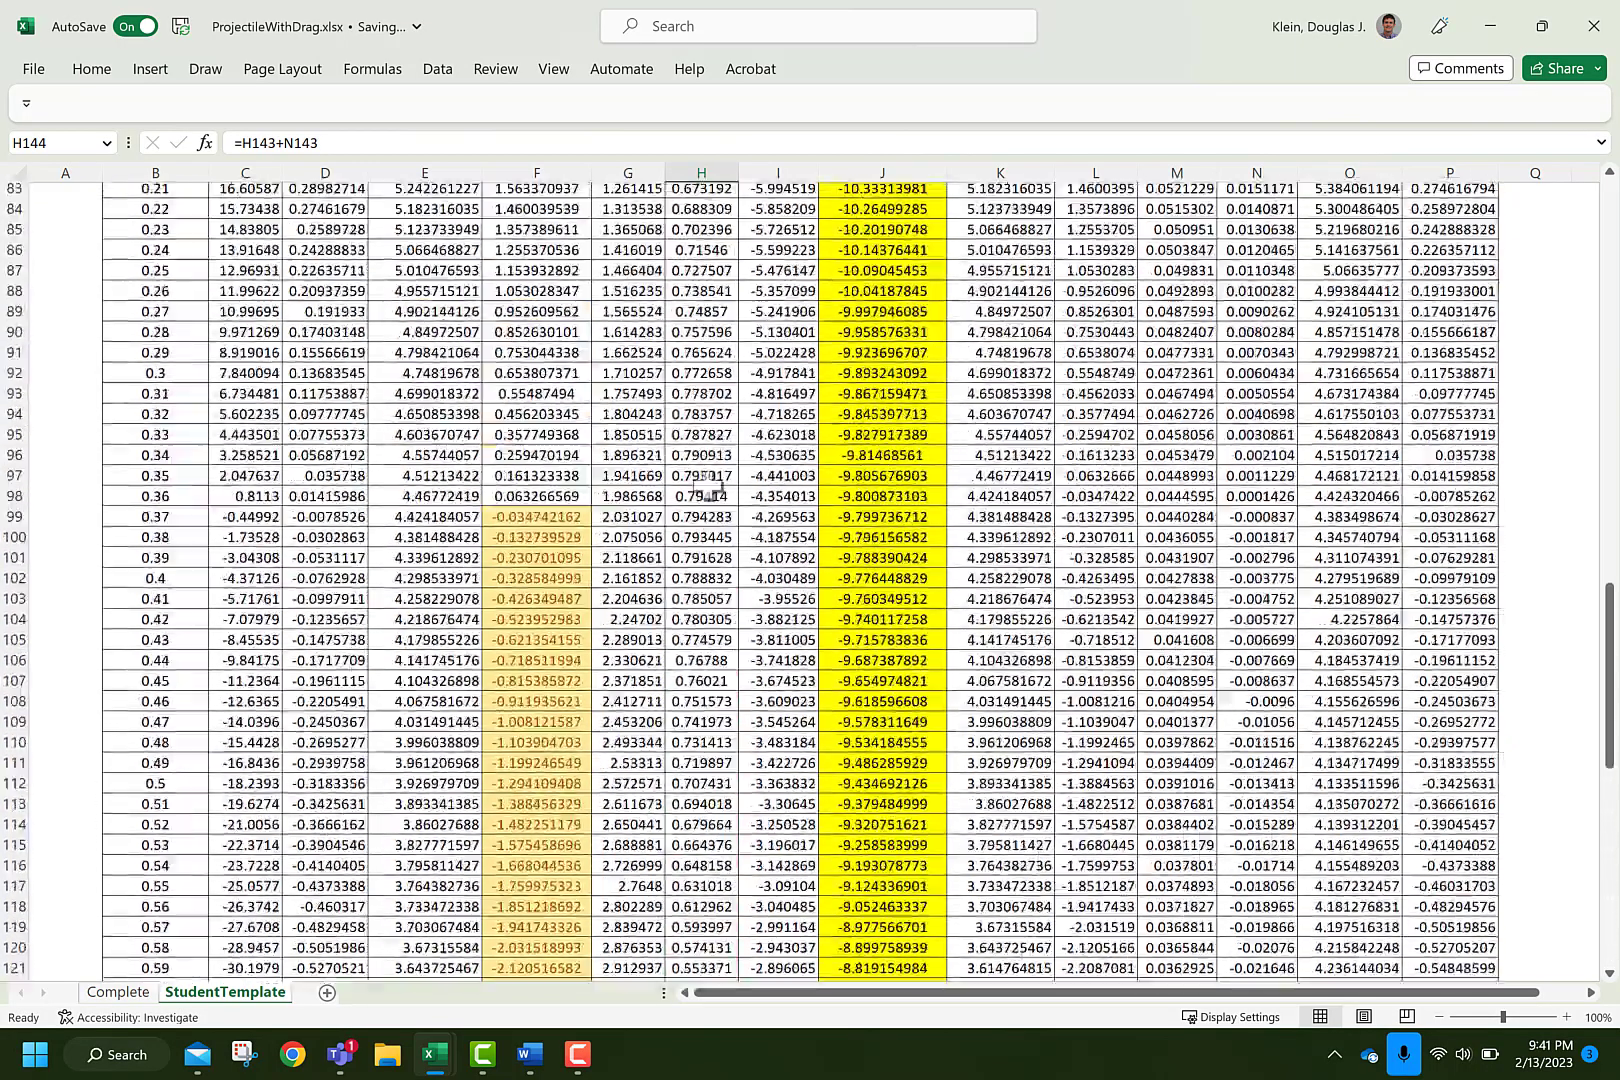
{"action": "scroll", "coordinate": [707, 487], "scroll_direction": "up", "scroll_amount": 7}
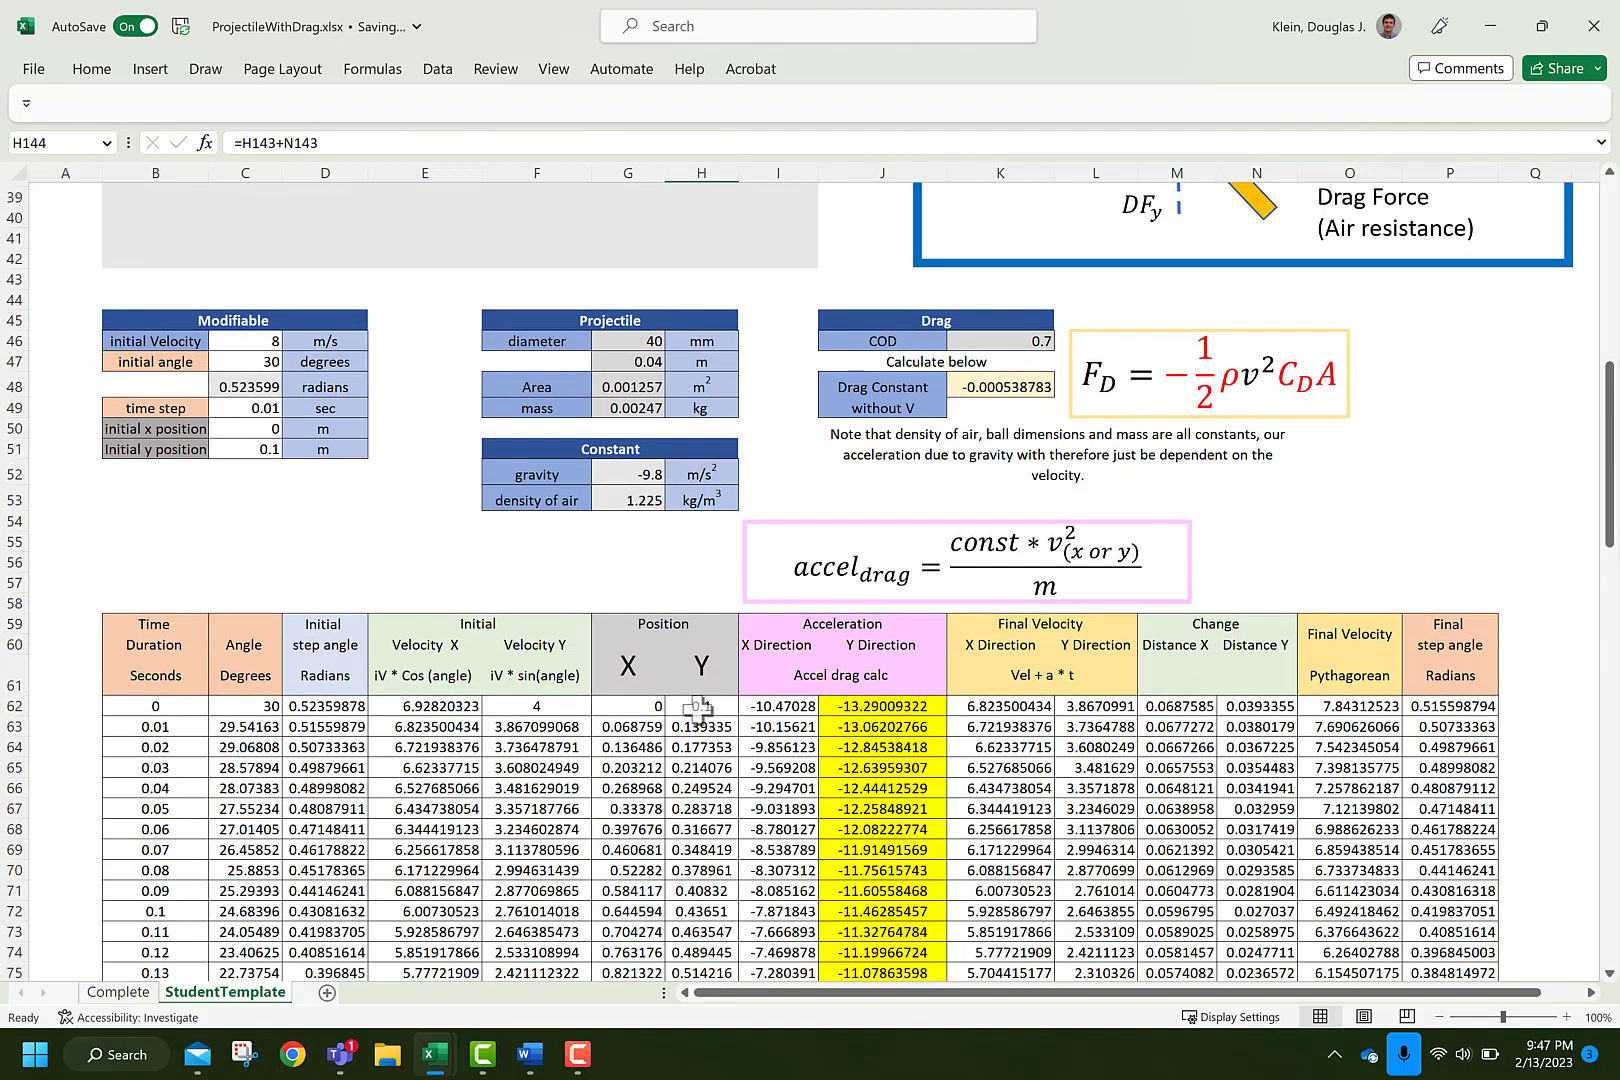
{"action": "left_click_drag", "start_coordinate": [698, 706], "coordinate": [700, 913]}
{"action": "scroll", "coordinate": [757, 708], "scroll_direction": "up", "scroll_amount": 20}
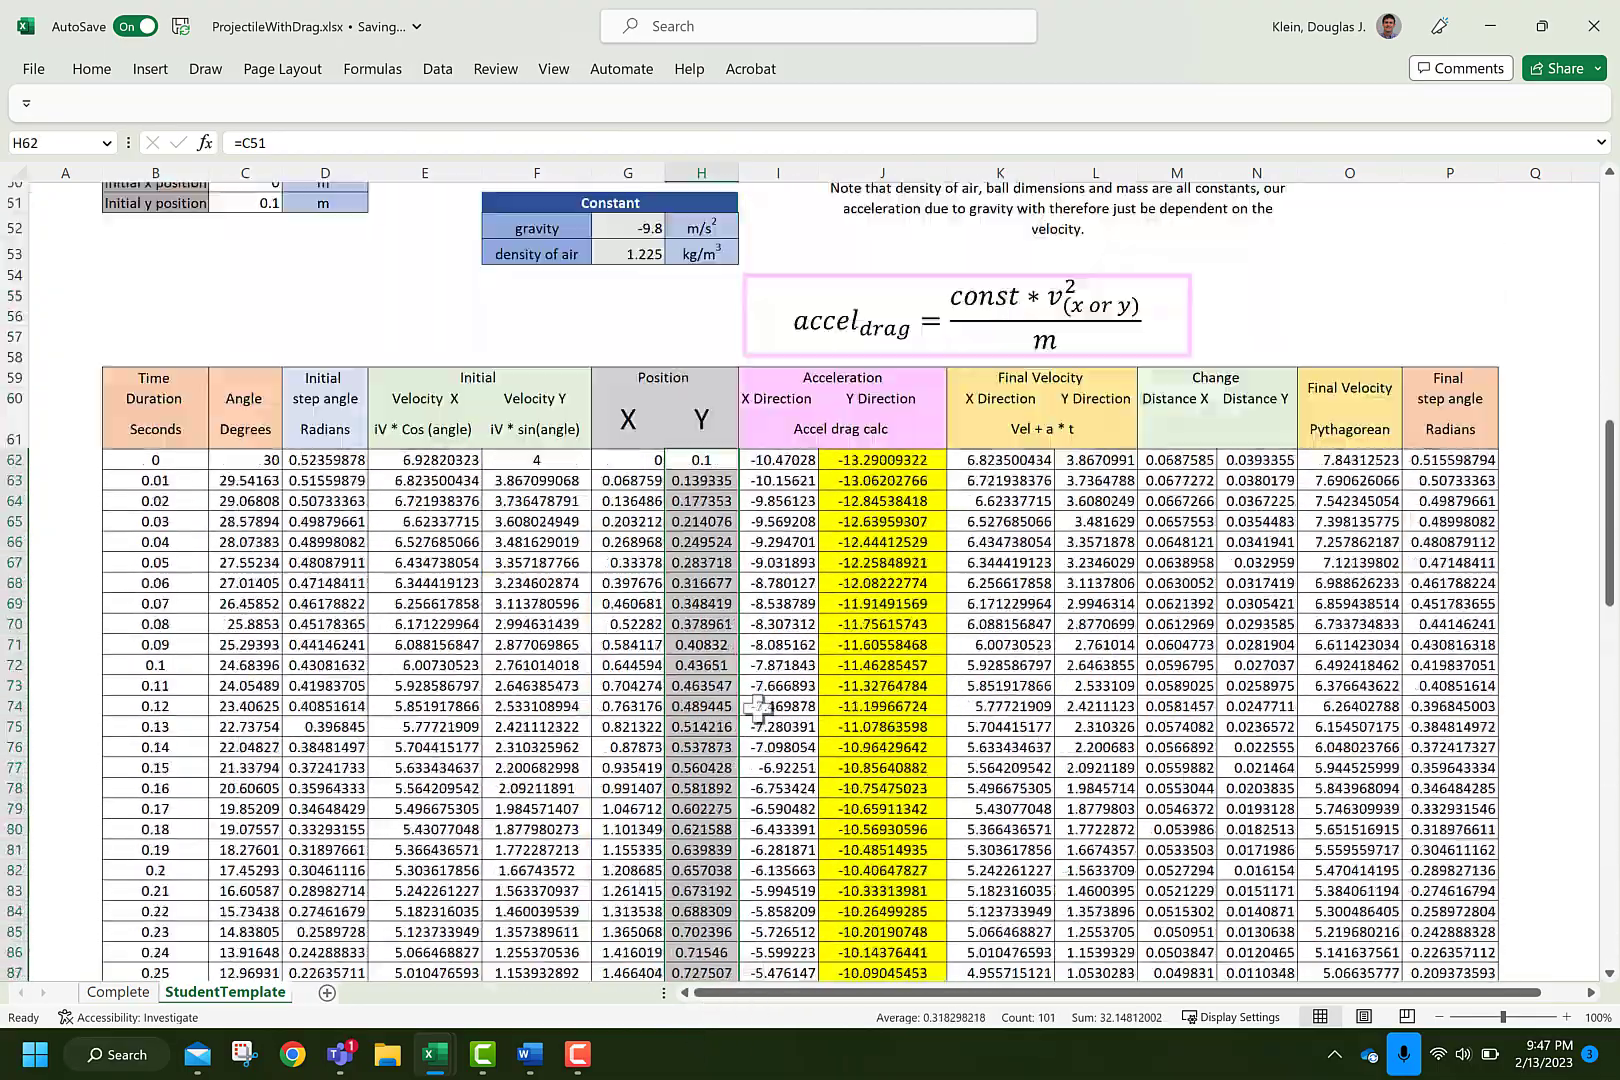
{"action": "scroll", "coordinate": [757, 708], "scroll_direction": "up", "scroll_amount": 2}
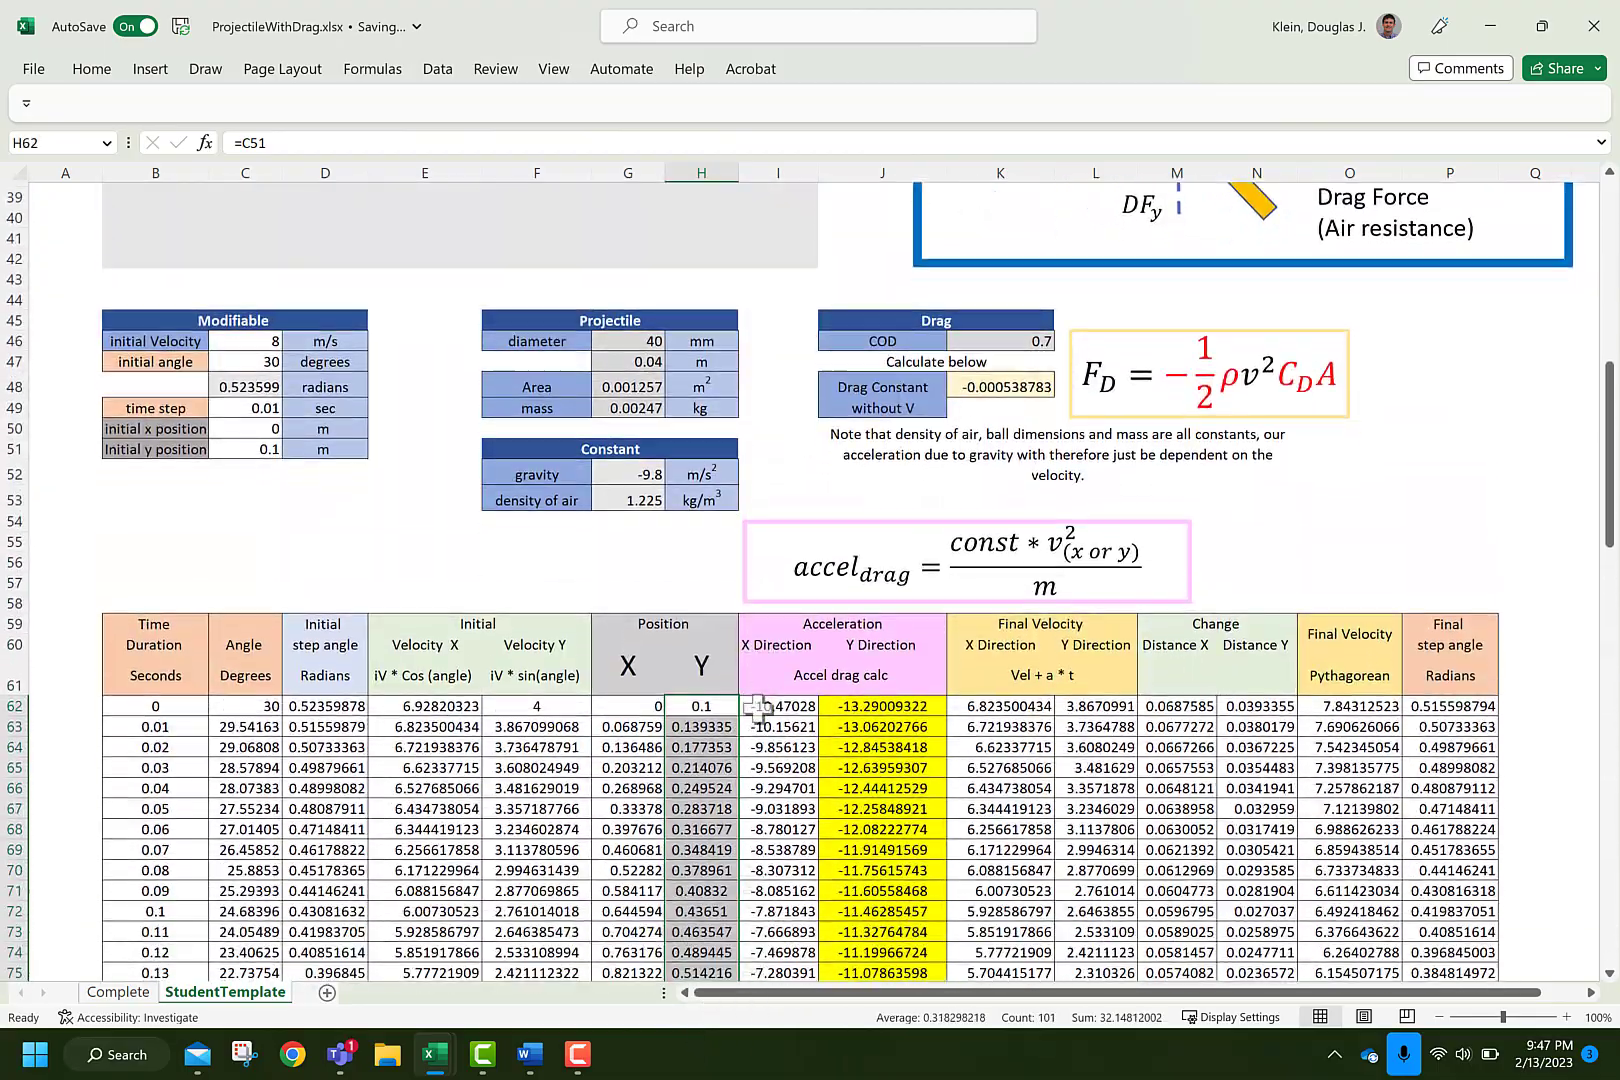
{"action": "left_click", "coordinate": [150, 68]}
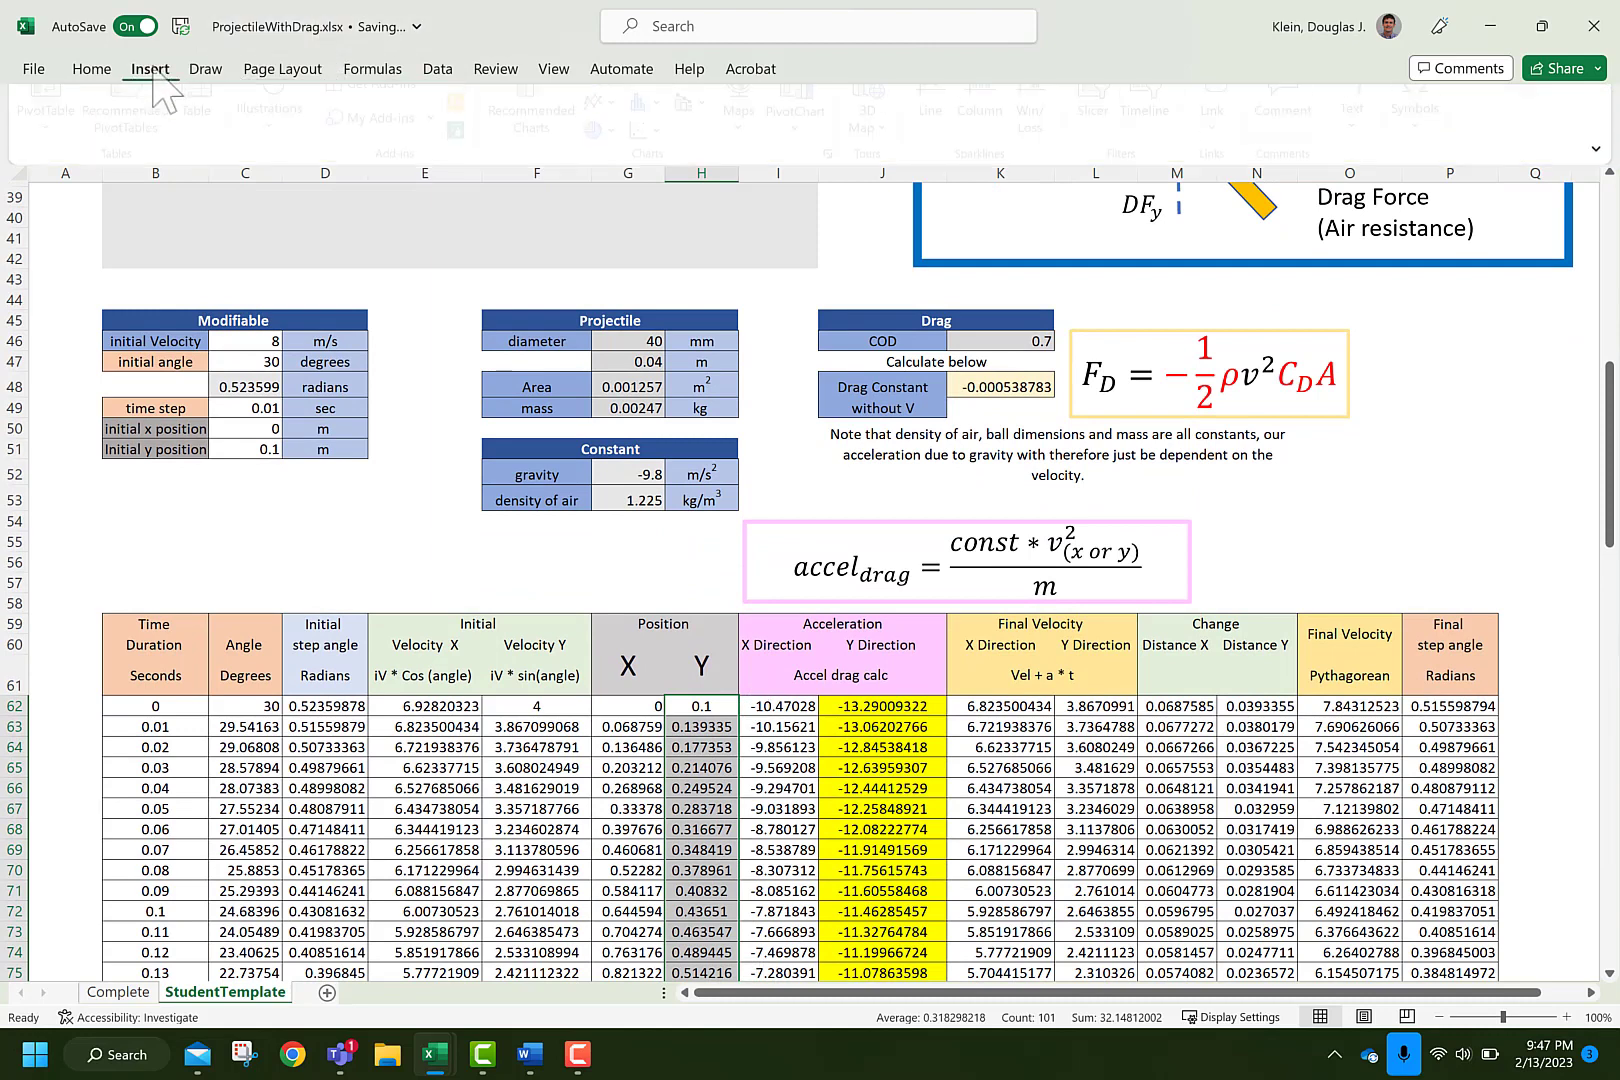
{"action": "left_click", "coordinate": [603, 132]}
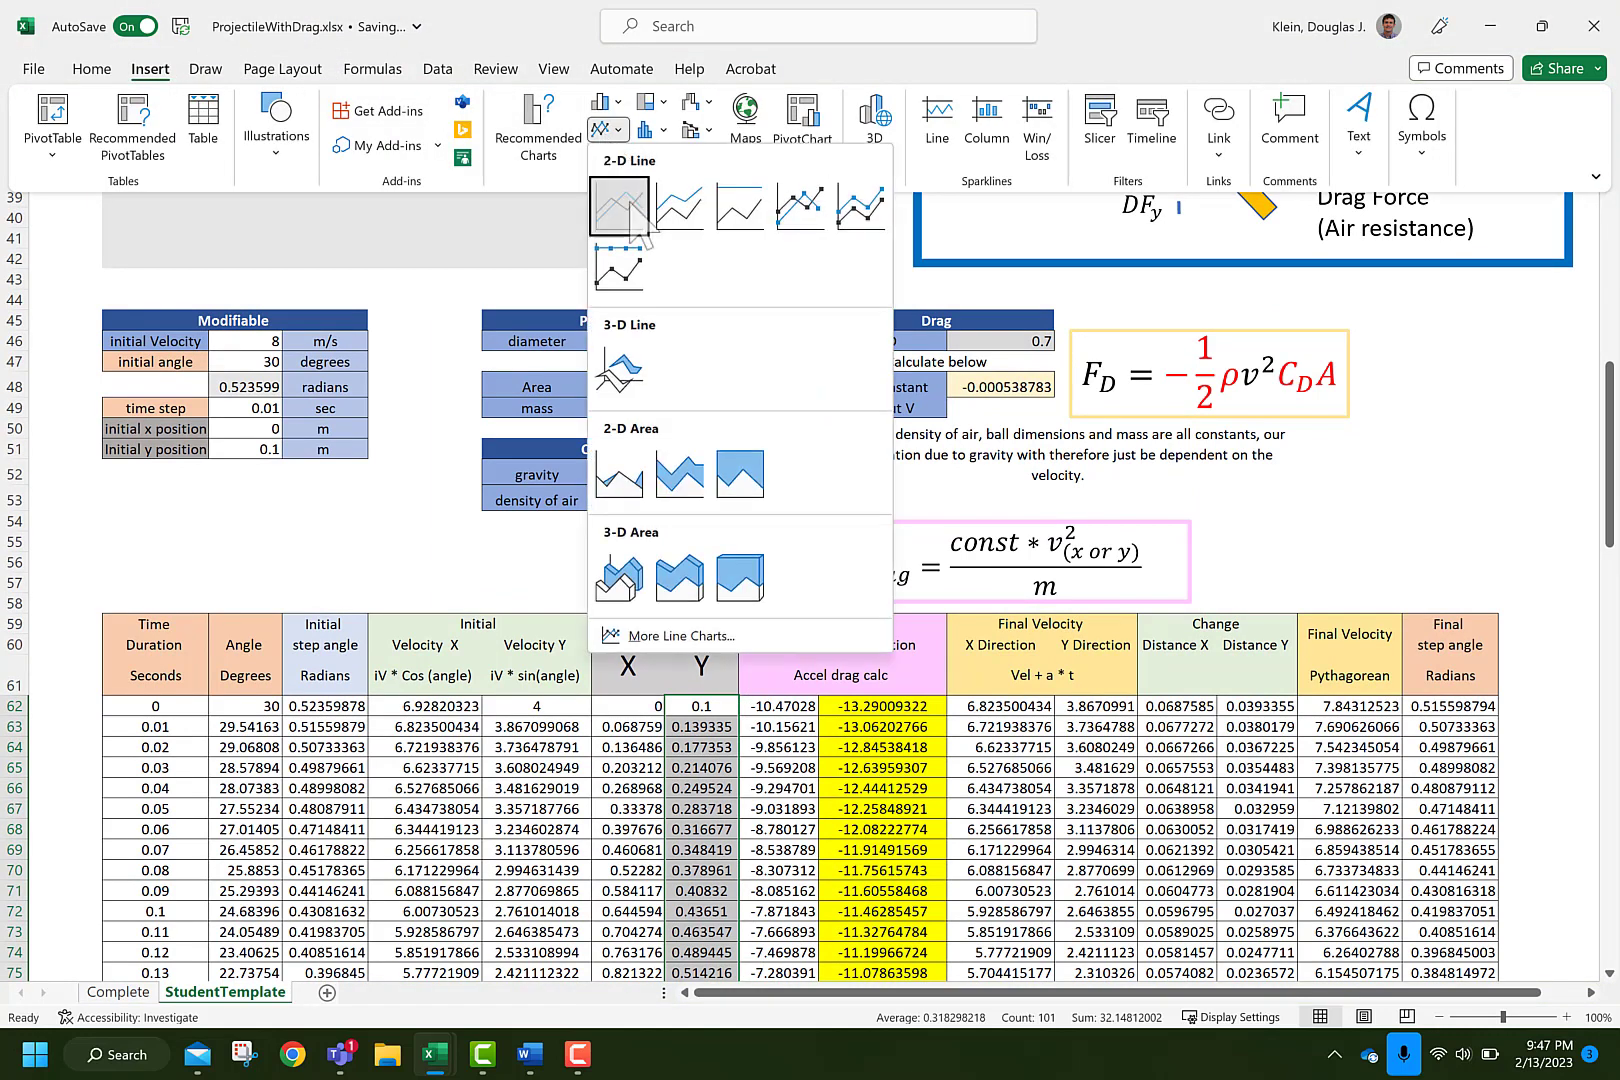
{"action": "left_click", "coordinate": [620, 212]}
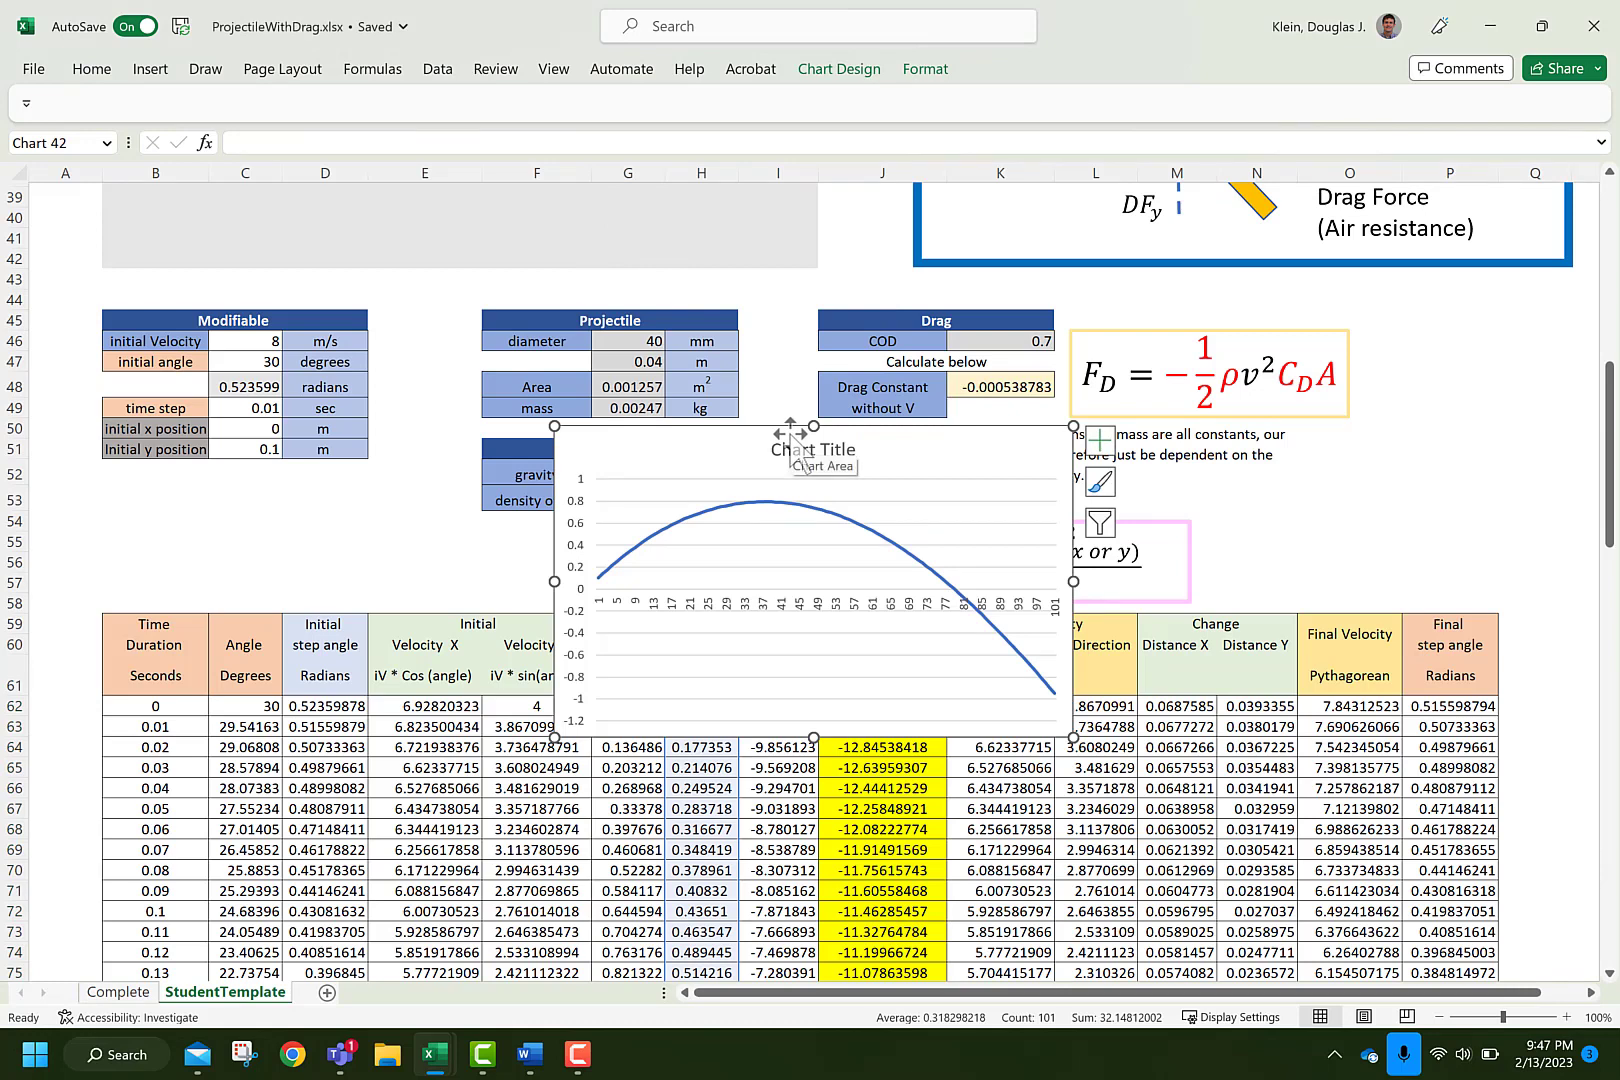
Set the chart's horizontal axis labels to the time values in B62:B162
{"action": "left_click", "coordinate": [848, 70]}
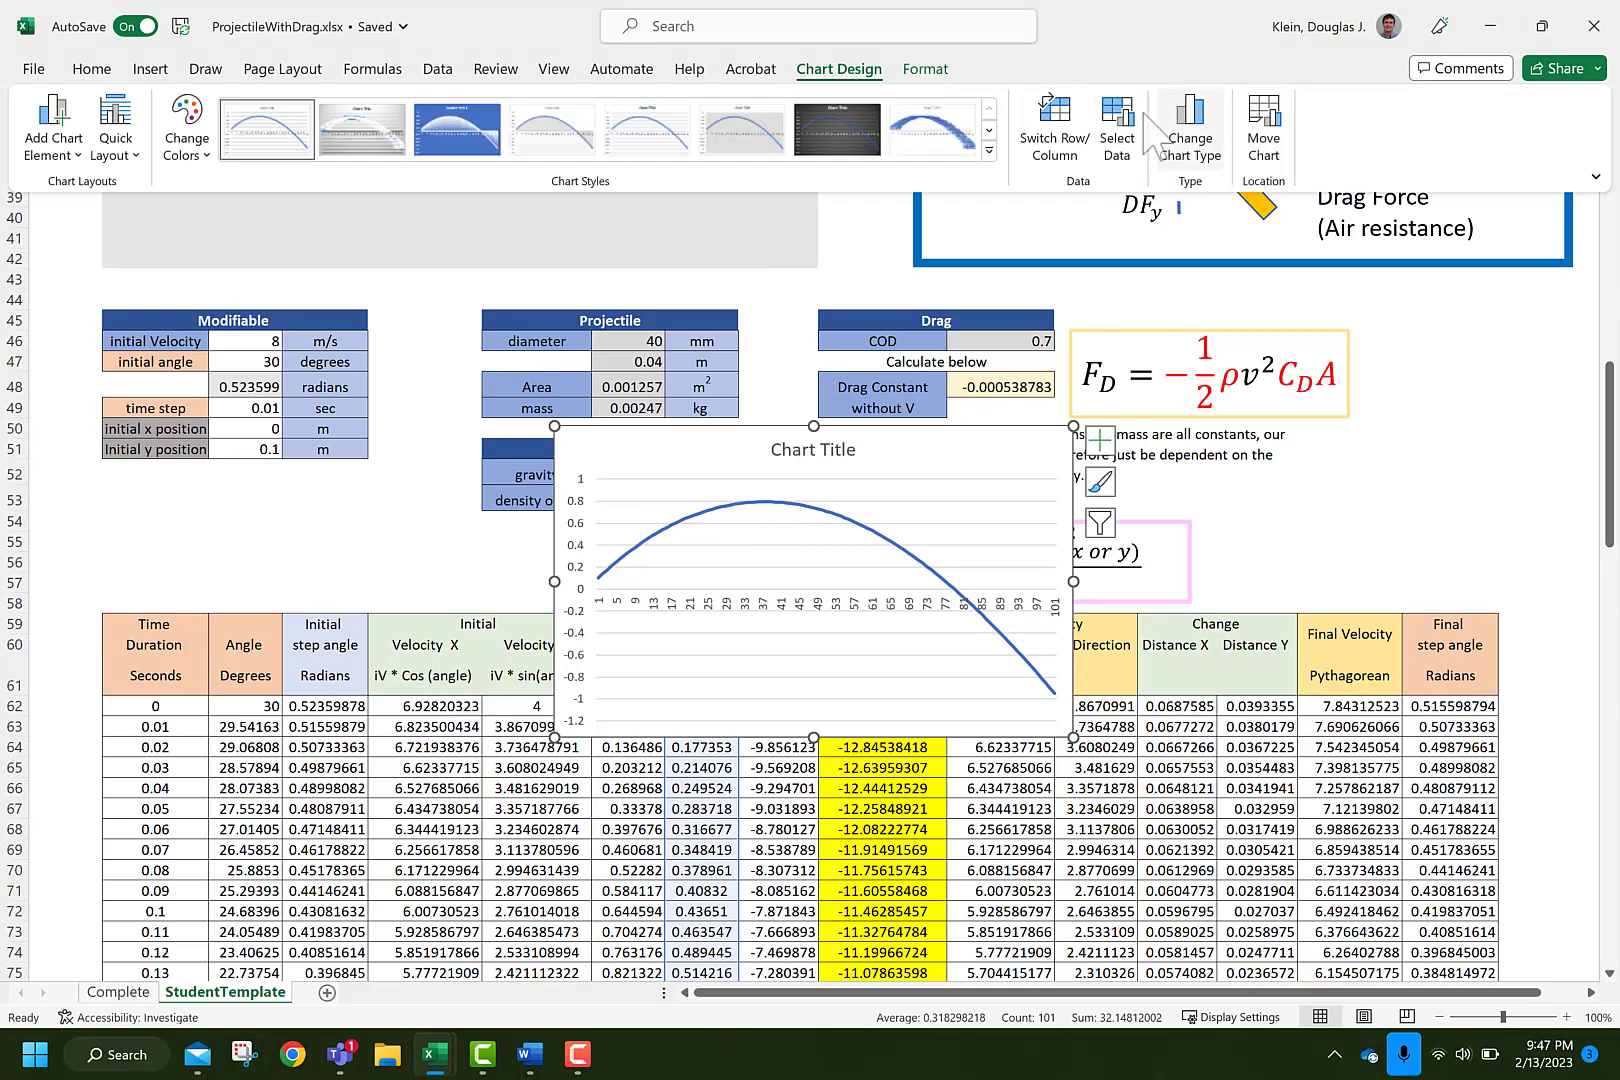
{"action": "left_click", "coordinate": [1117, 140]}
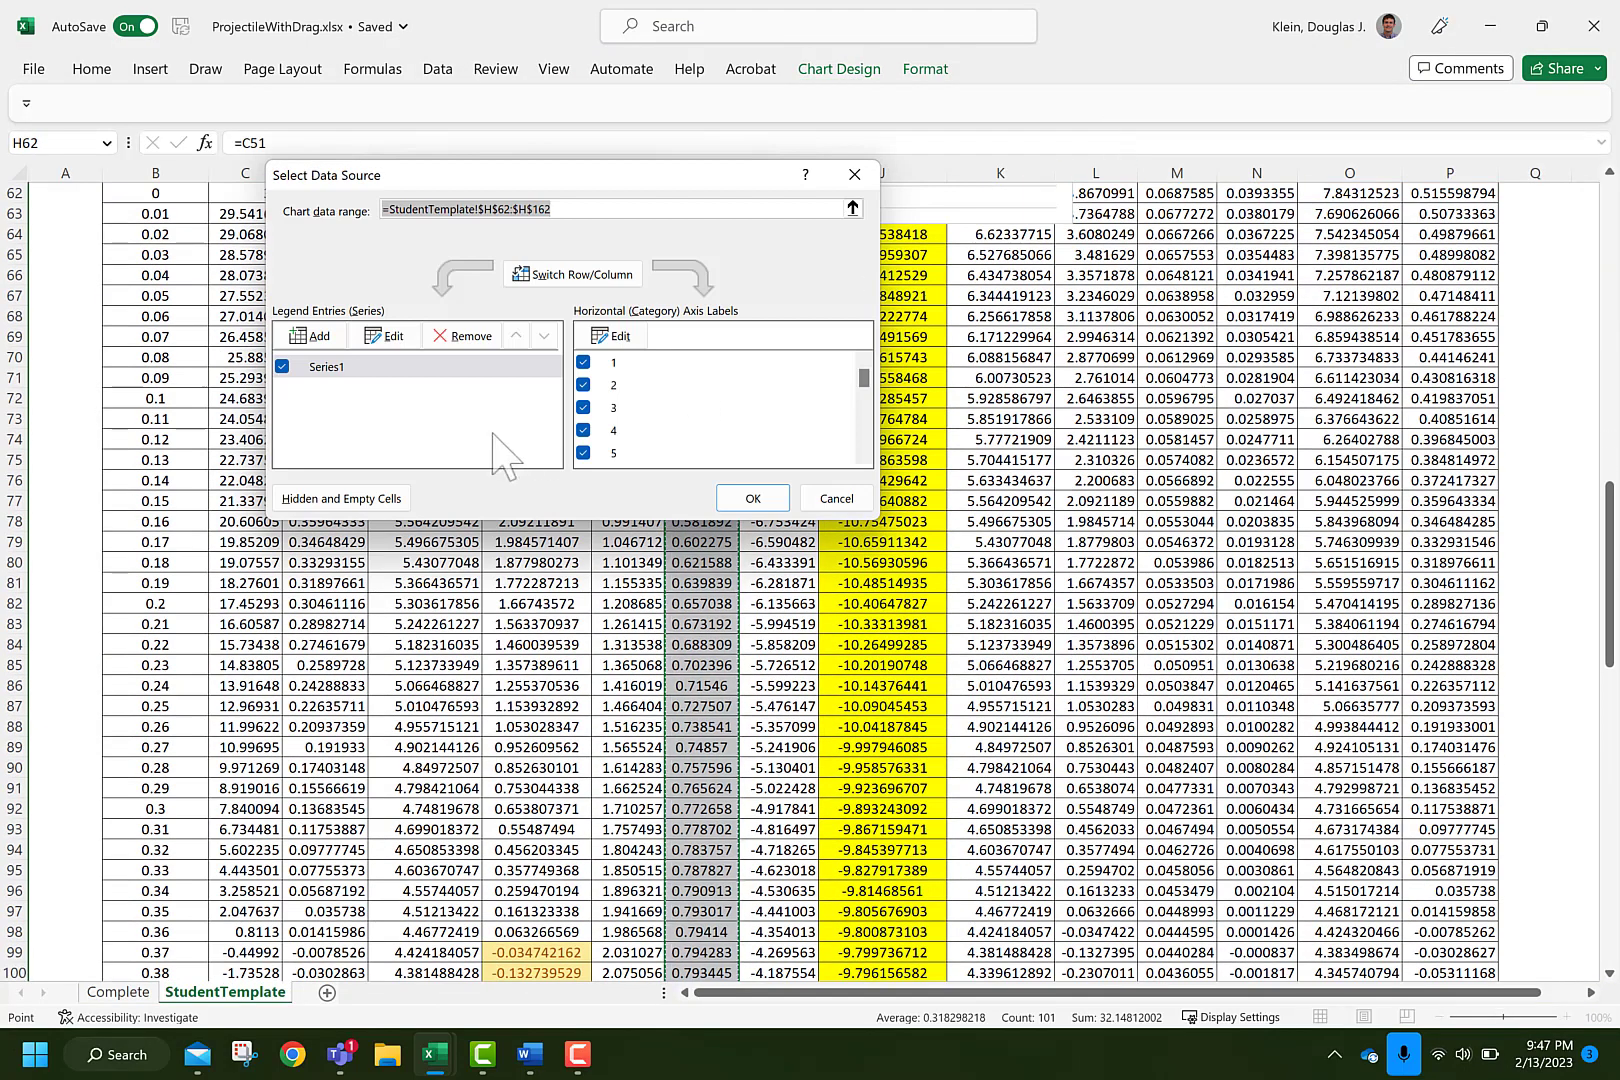
{"action": "left_click", "coordinate": [630, 340]}
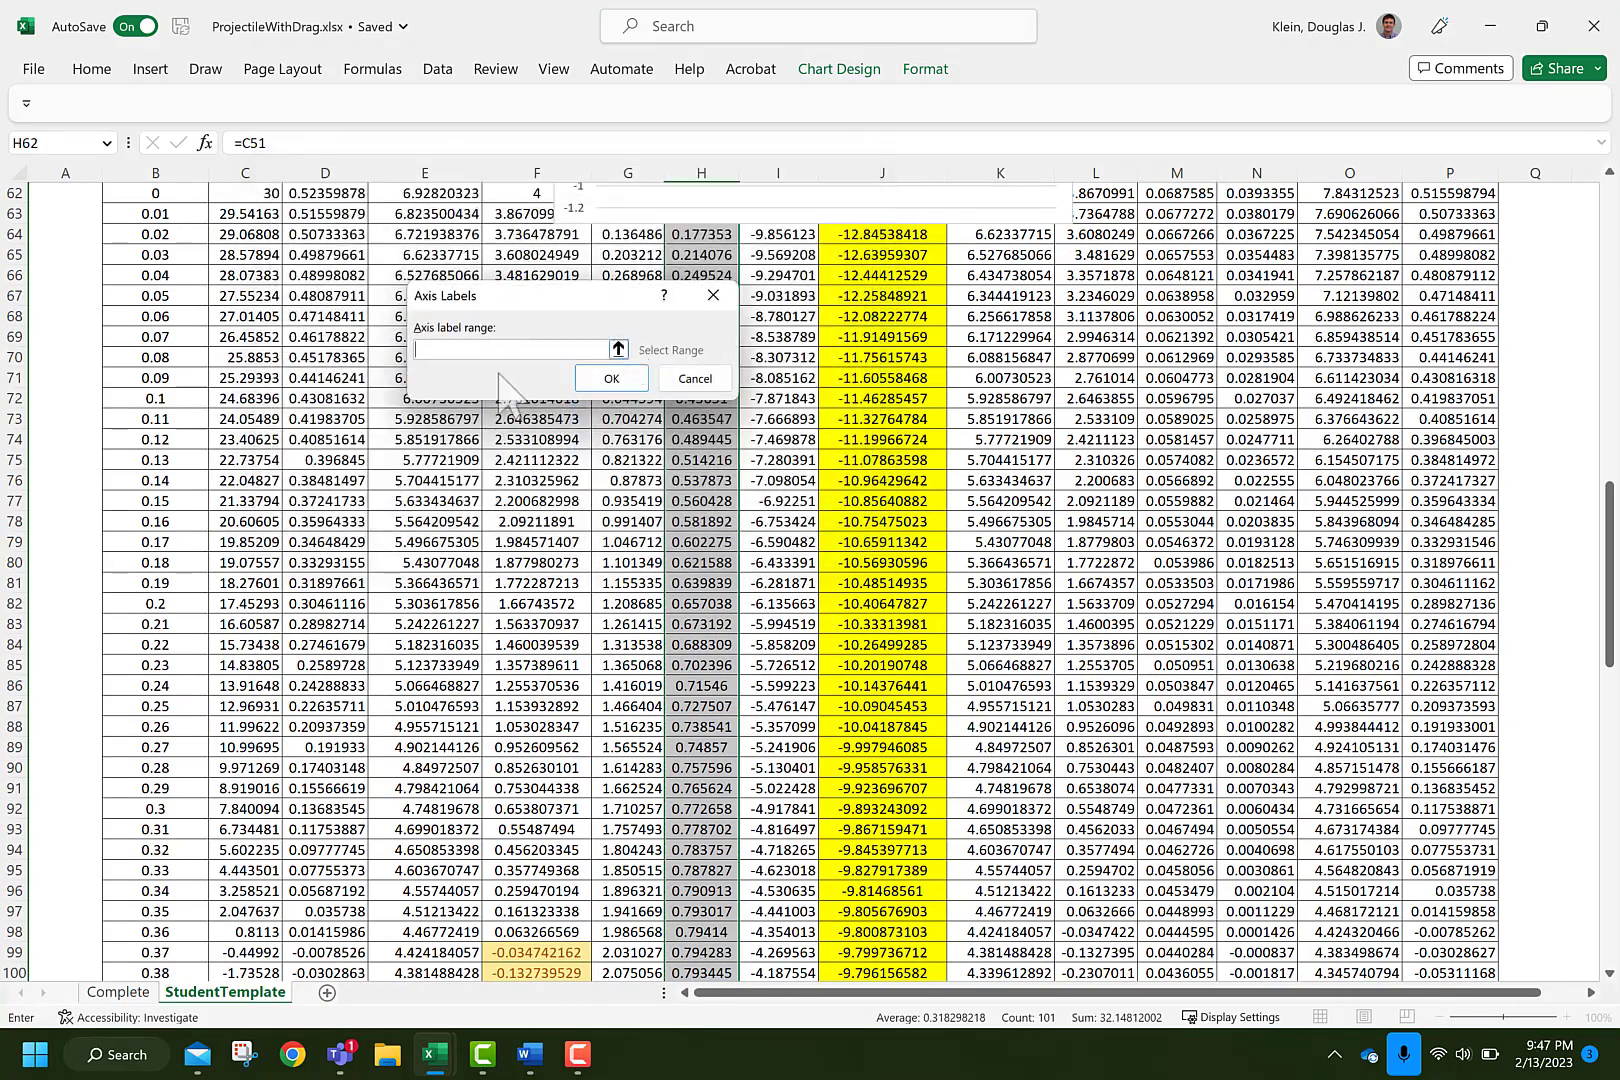
{"action": "scroll", "coordinate": [160, 262], "scroll_direction": "up", "scroll_amount": 1}
{"action": "left_click_drag", "start_coordinate": [165, 258], "coordinate": [186, 935]}
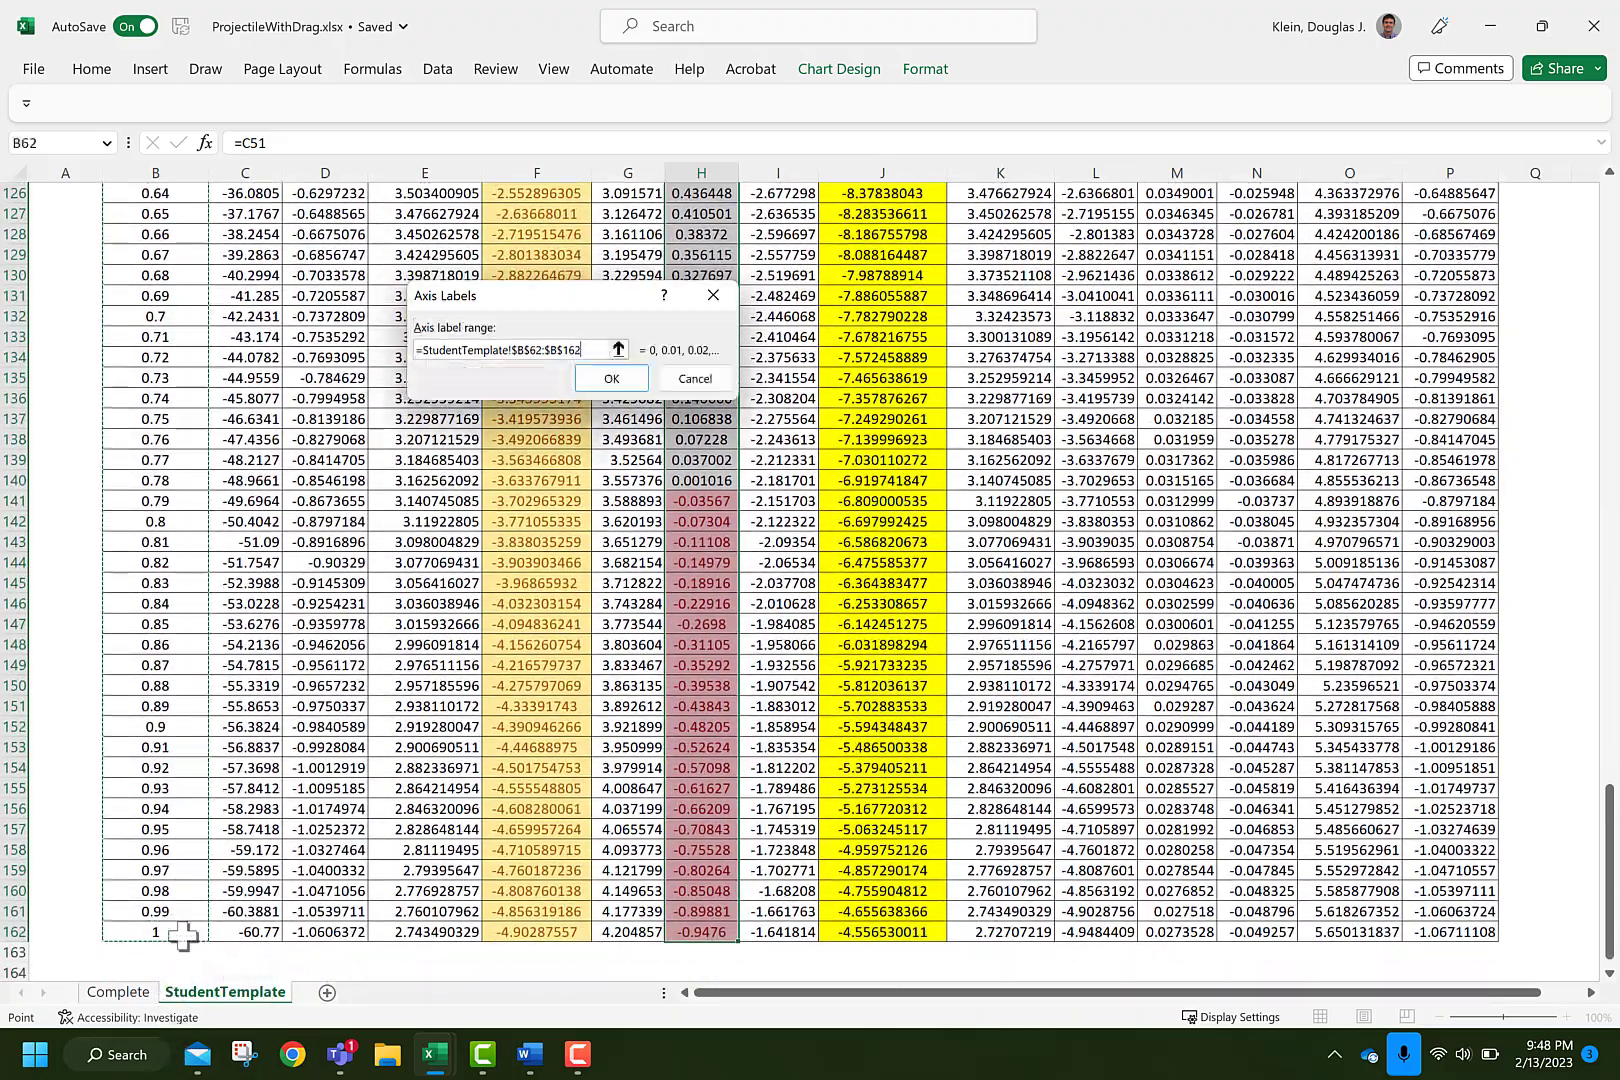
{"action": "left_click", "coordinate": [611, 378]}
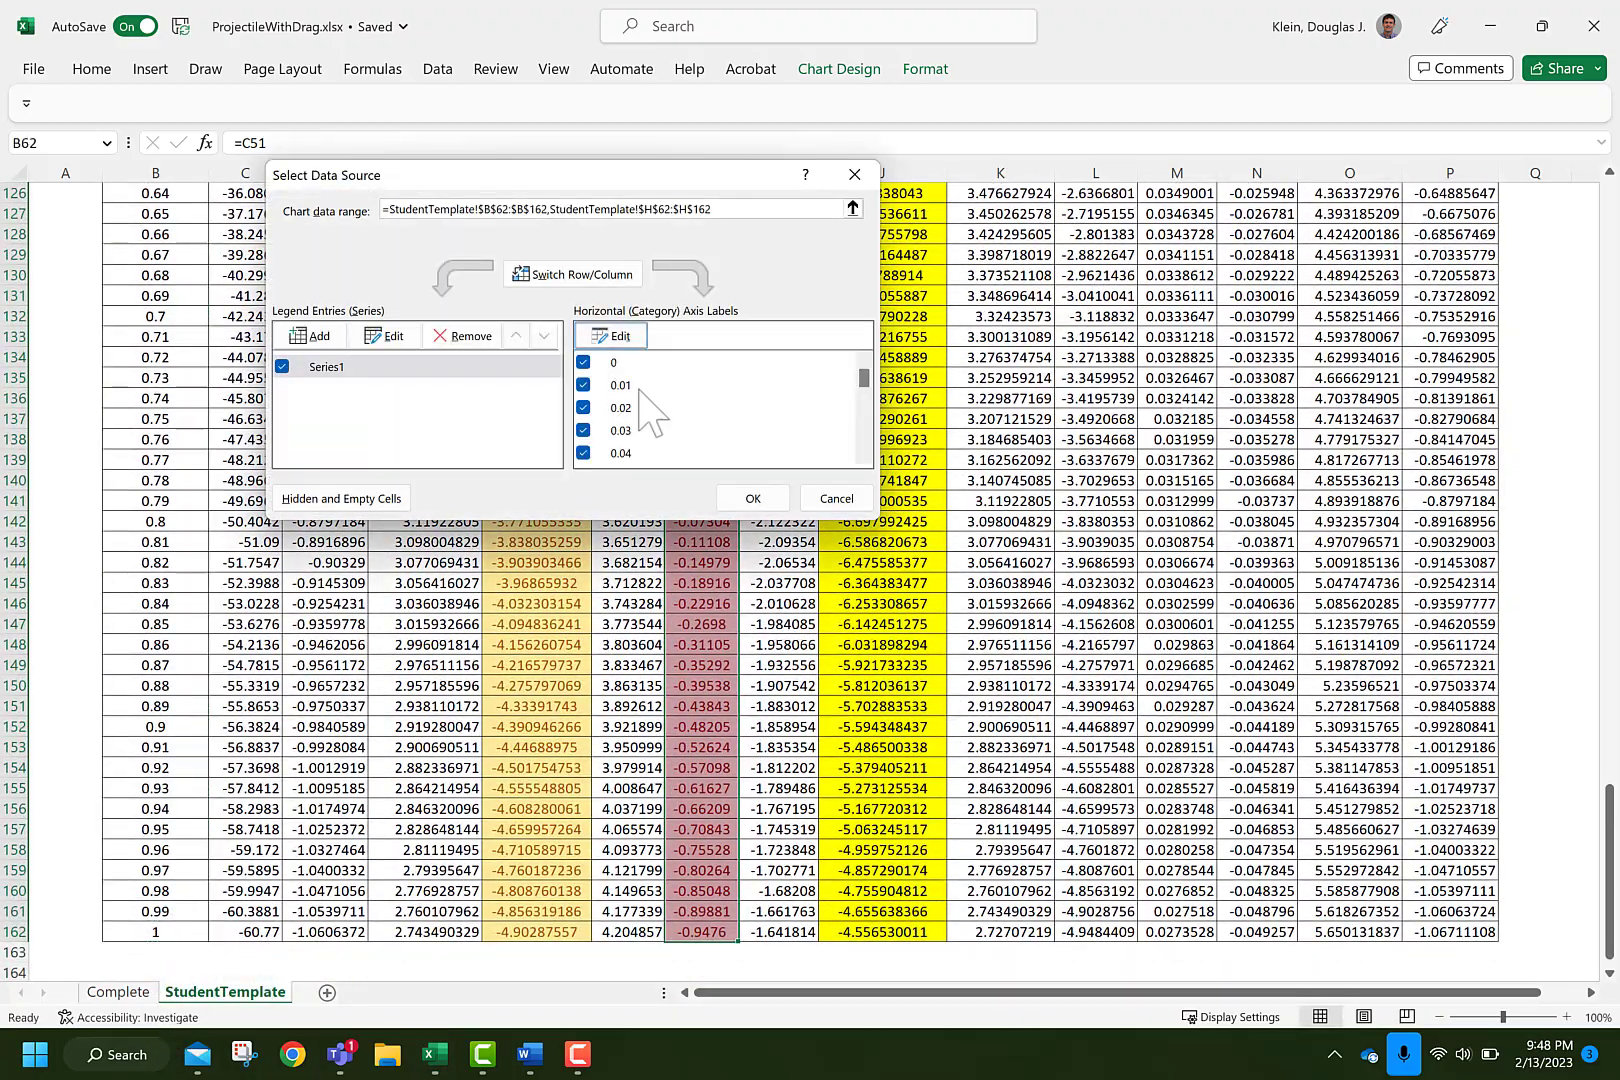
{"action": "left_click", "coordinate": [753, 500]}
Move the Y position chart up so that it overlaps the grey area above the parameter tables
{"action": "scroll", "coordinate": [760, 520], "scroll_direction": "up", "scroll_amount": 19}
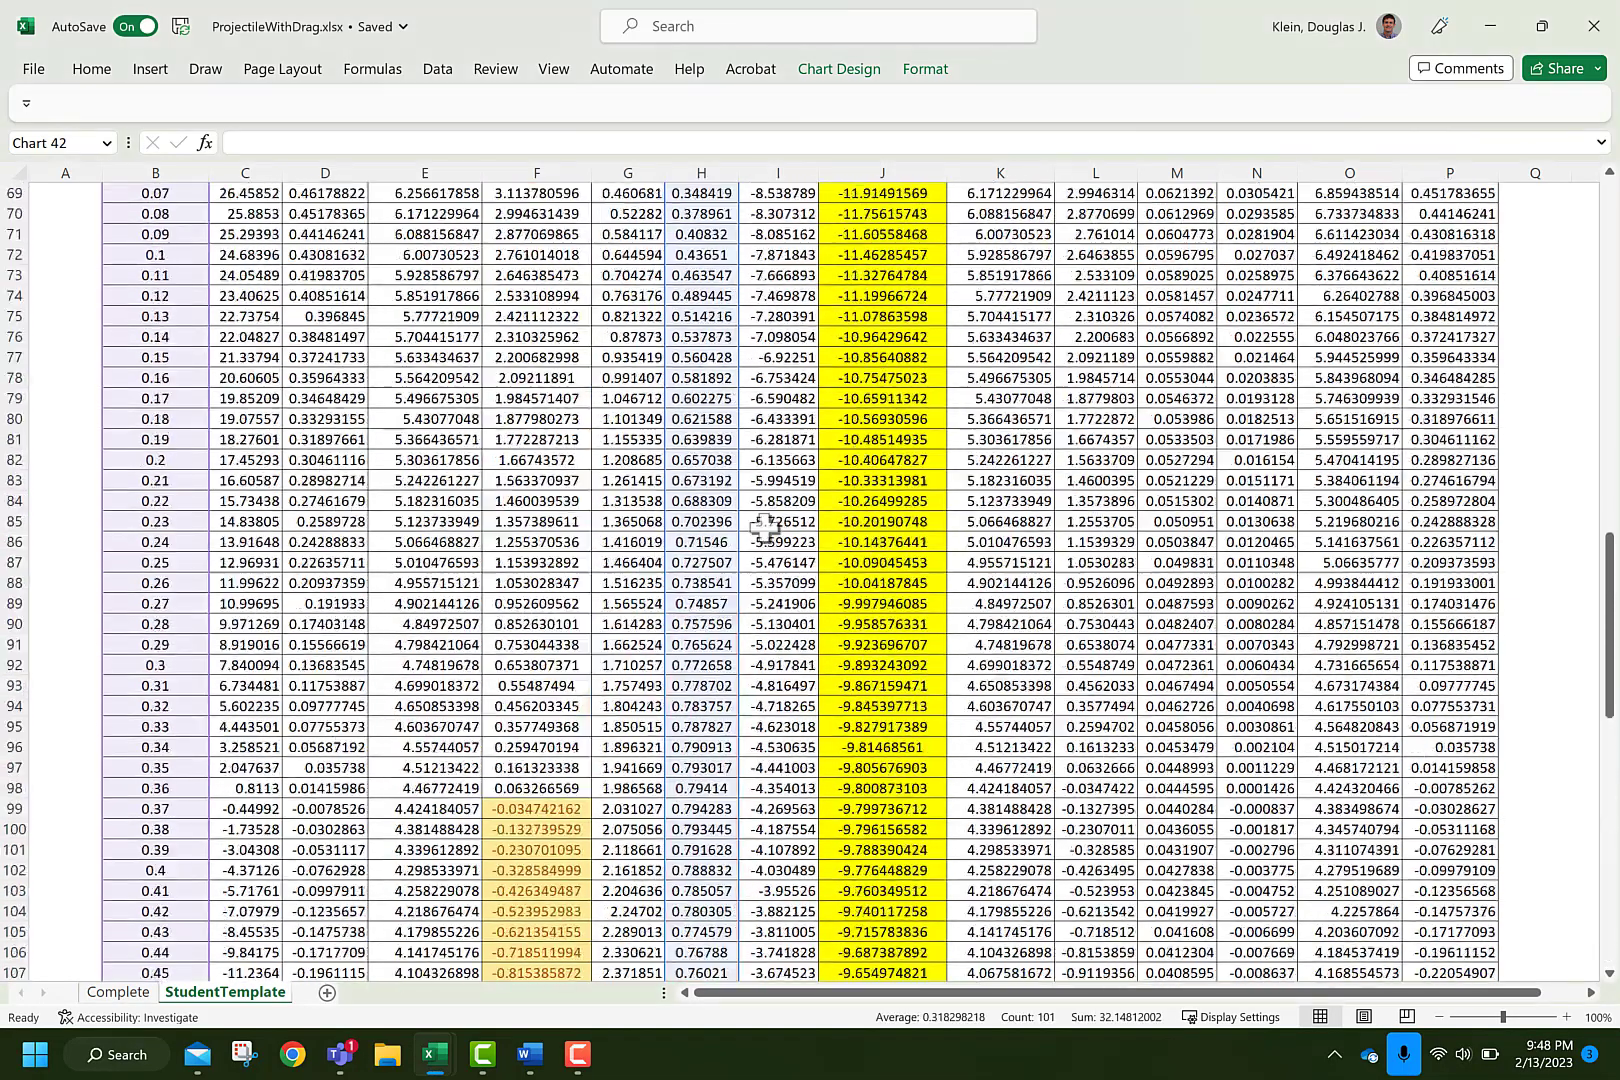
{"action": "scroll", "coordinate": [765, 527], "scroll_direction": "up", "scroll_amount": 11}
{"action": "left_click_drag", "start_coordinate": [678, 506], "coordinate": [366, 204]}
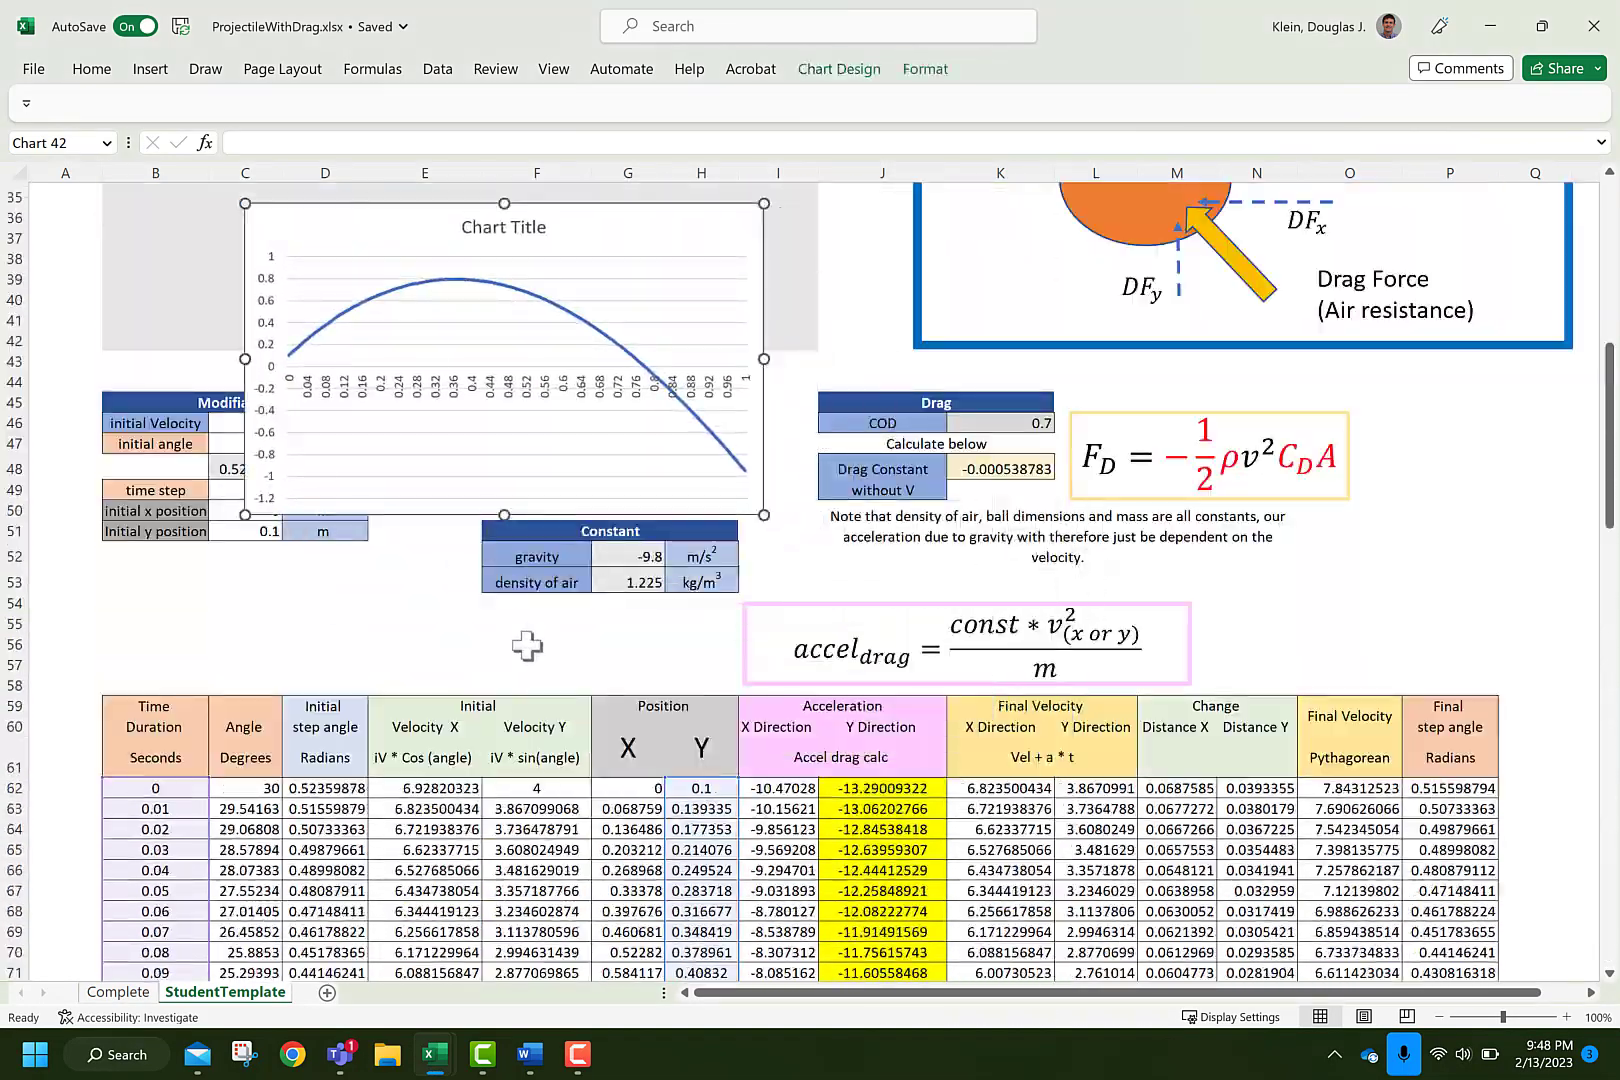
Move the Y position chart into the grey area above the parameter tables and enlarge it to nearly fill that area
{"action": "scroll", "coordinate": [527, 646], "scroll_direction": "up", "scroll_amount": 8}
{"action": "left_click_drag", "start_coordinate": [566, 696], "coordinate": [436, 282]}
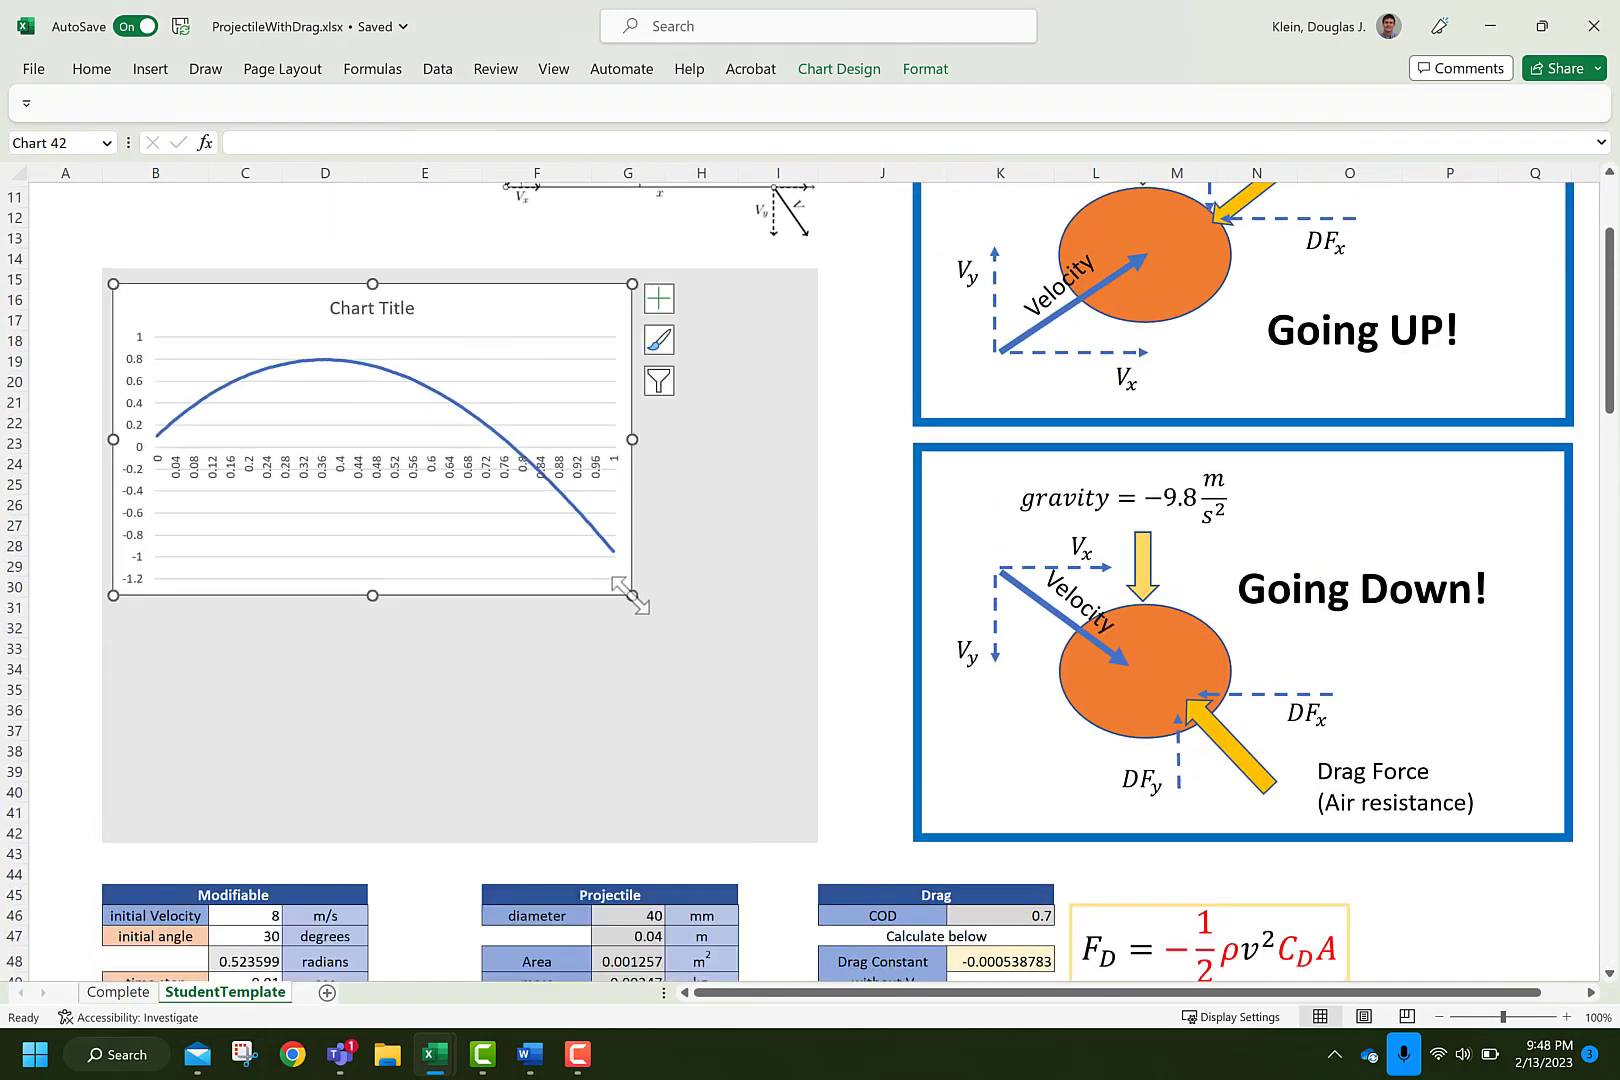
{"action": "left_click_drag", "start_coordinate": [630, 594], "coordinate": [802, 806]}
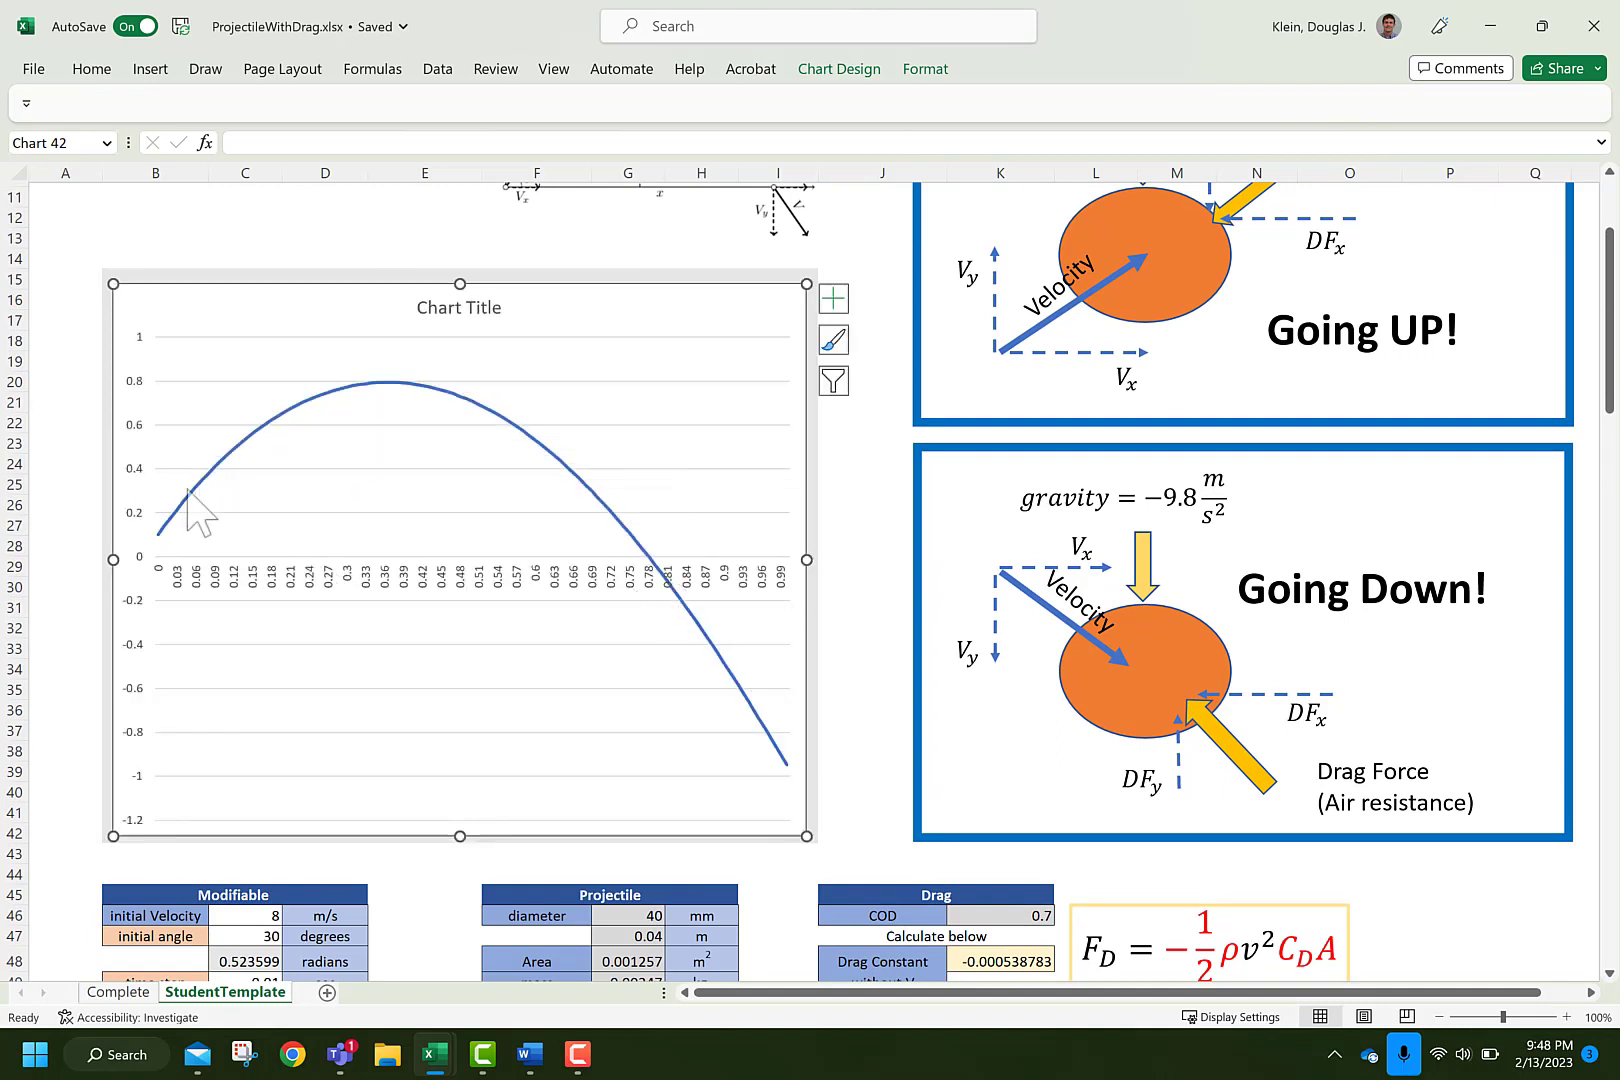
Set the minimum bound of the chart's vertical axis to 0
{"action": "left_click", "coordinate": [138, 472]}
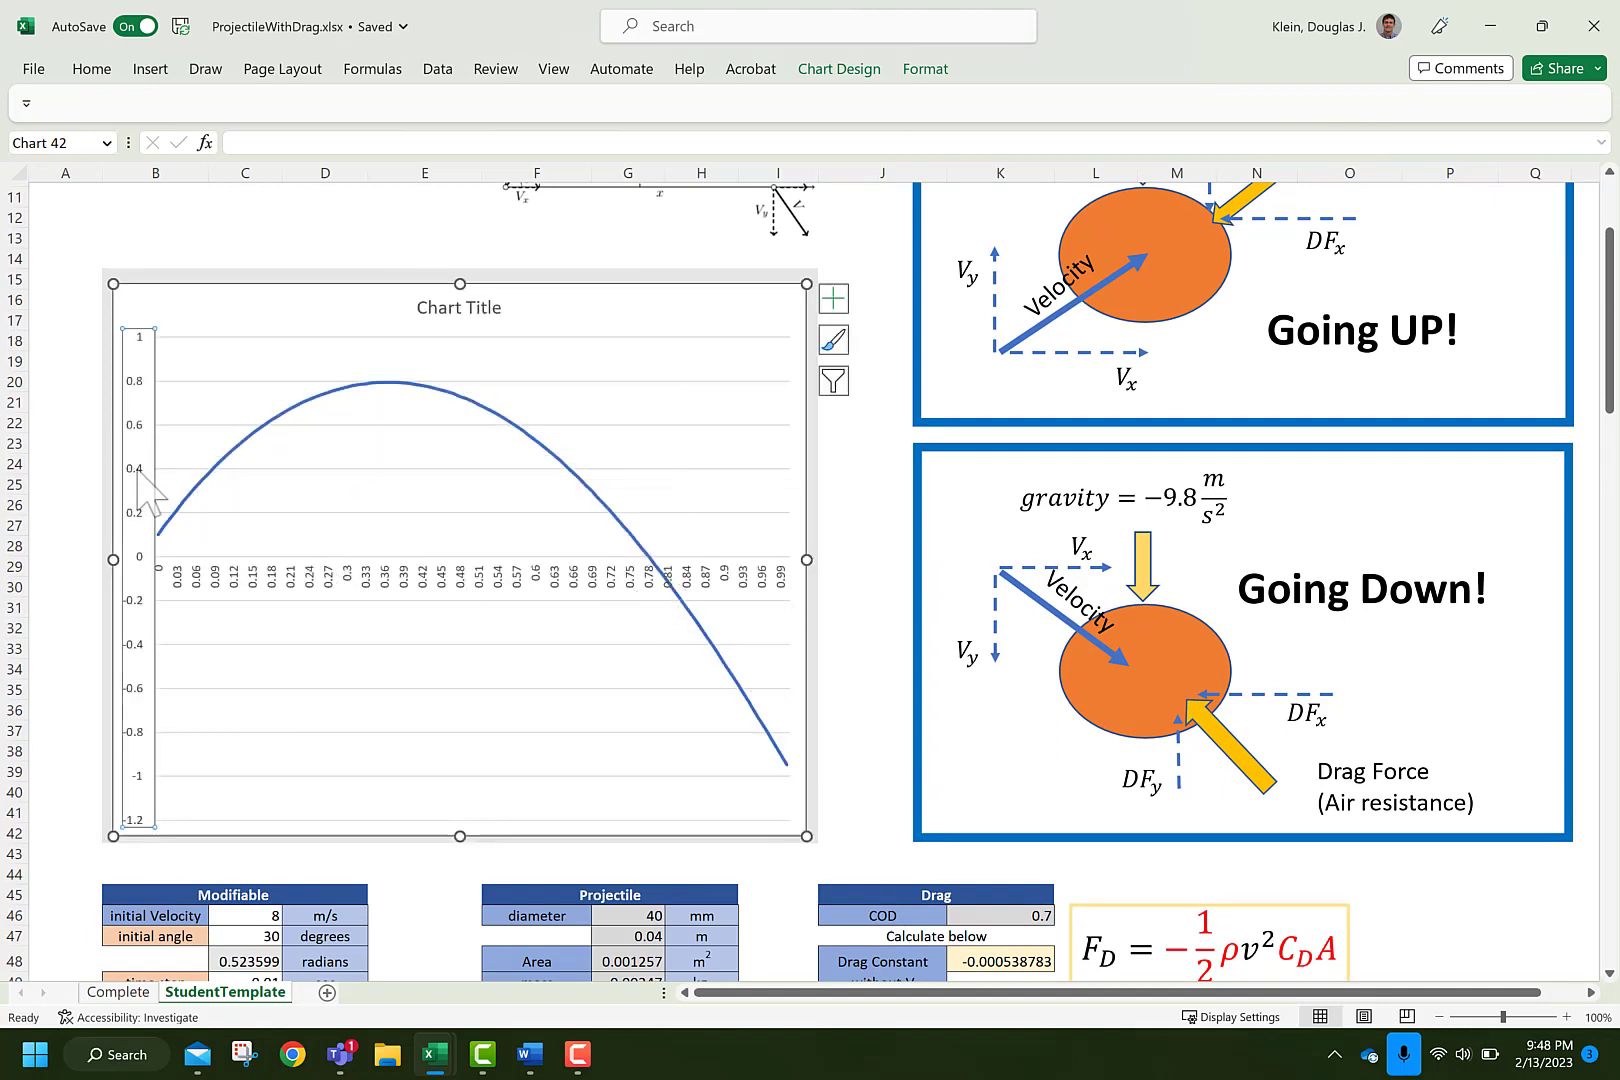
{"action": "double_click", "coordinate": [139, 474]}
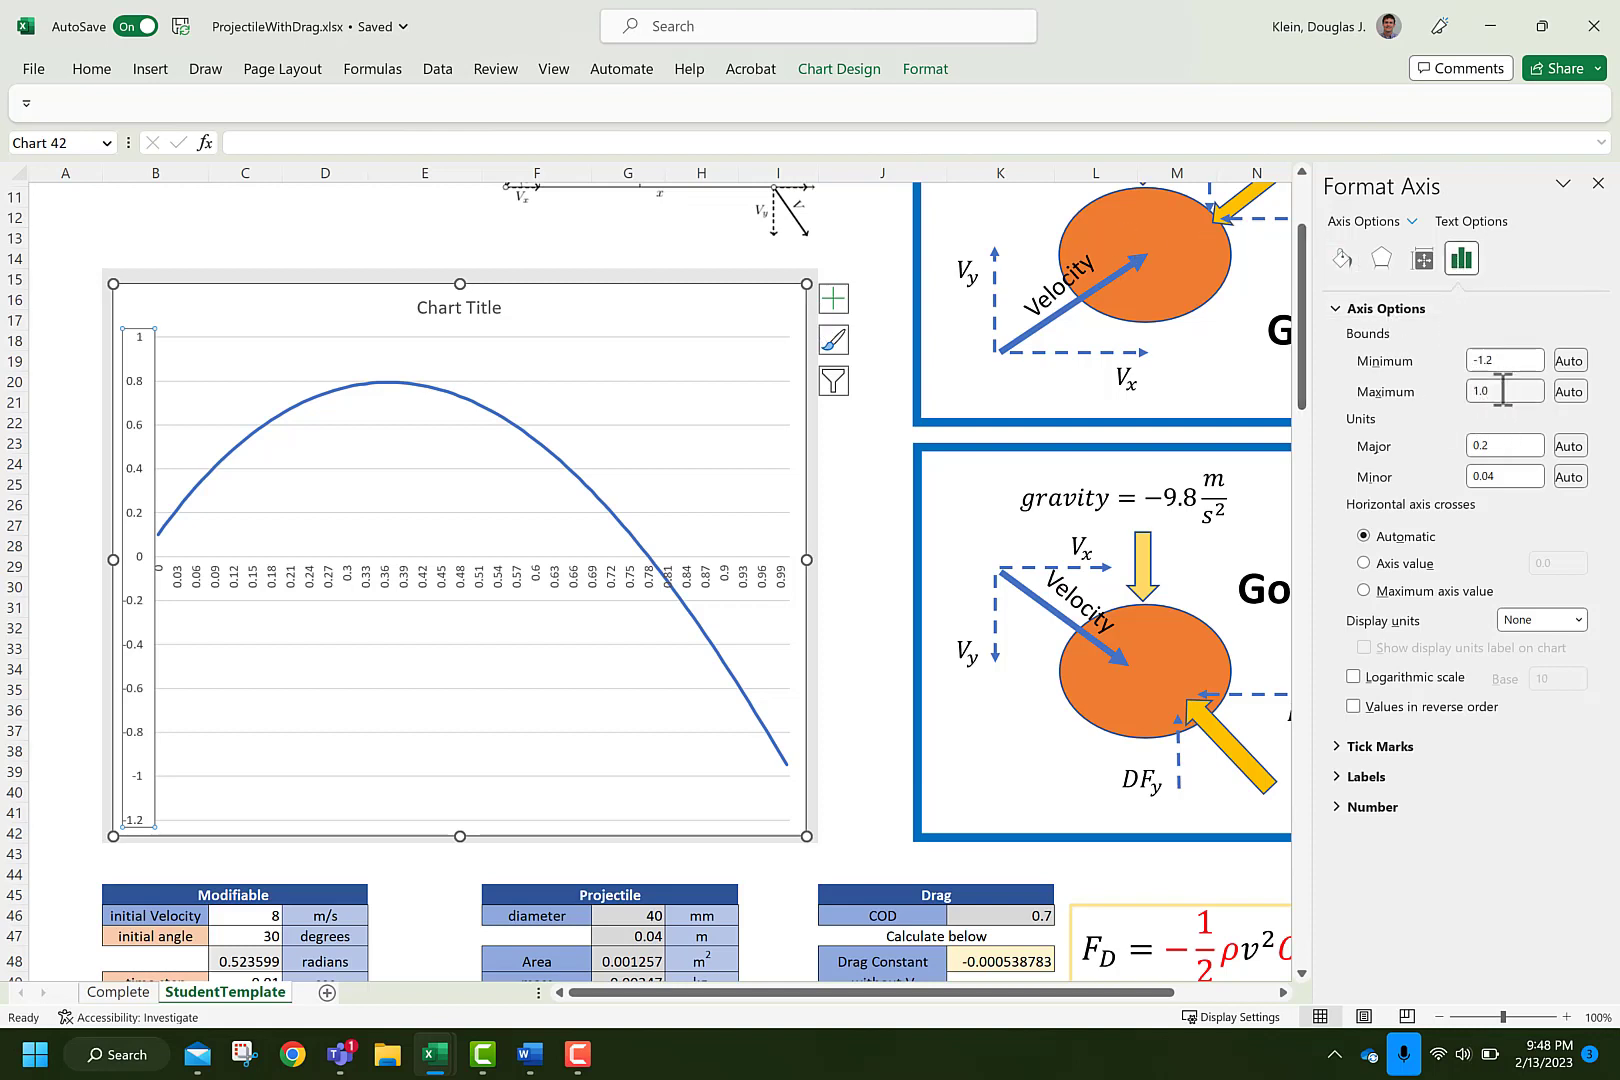
{"action": "left_click", "coordinate": [1500, 360]}
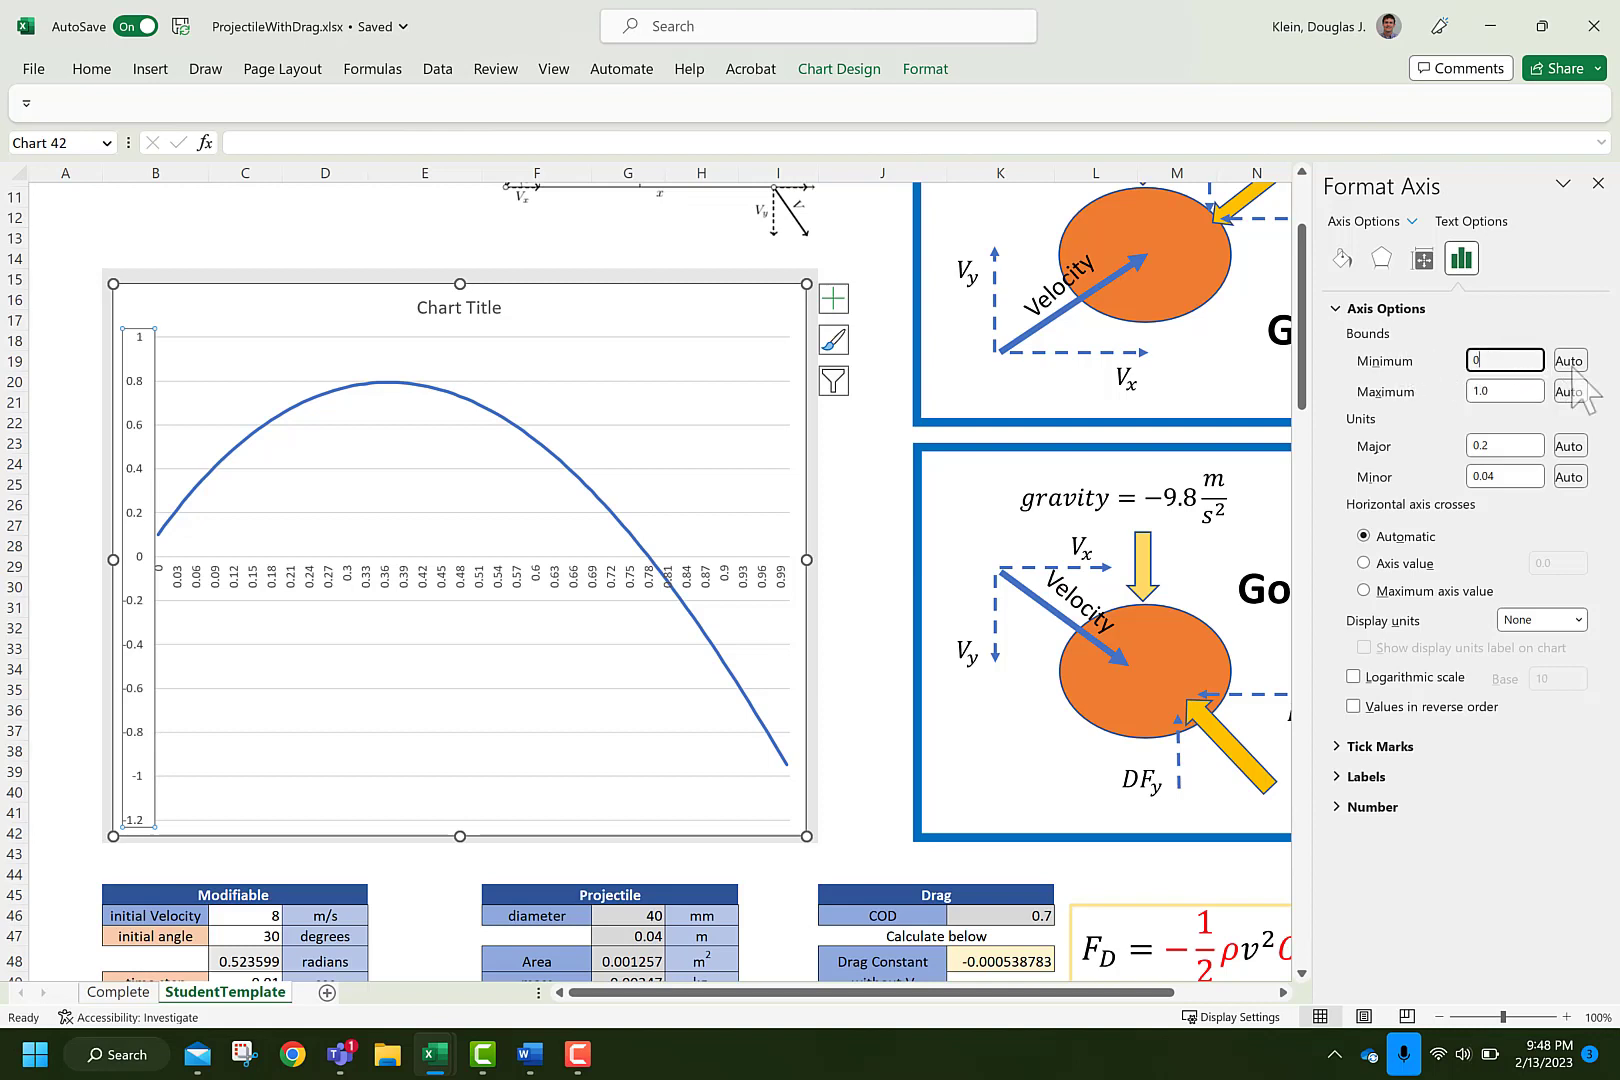
{"action": "key", "text": "Return"}
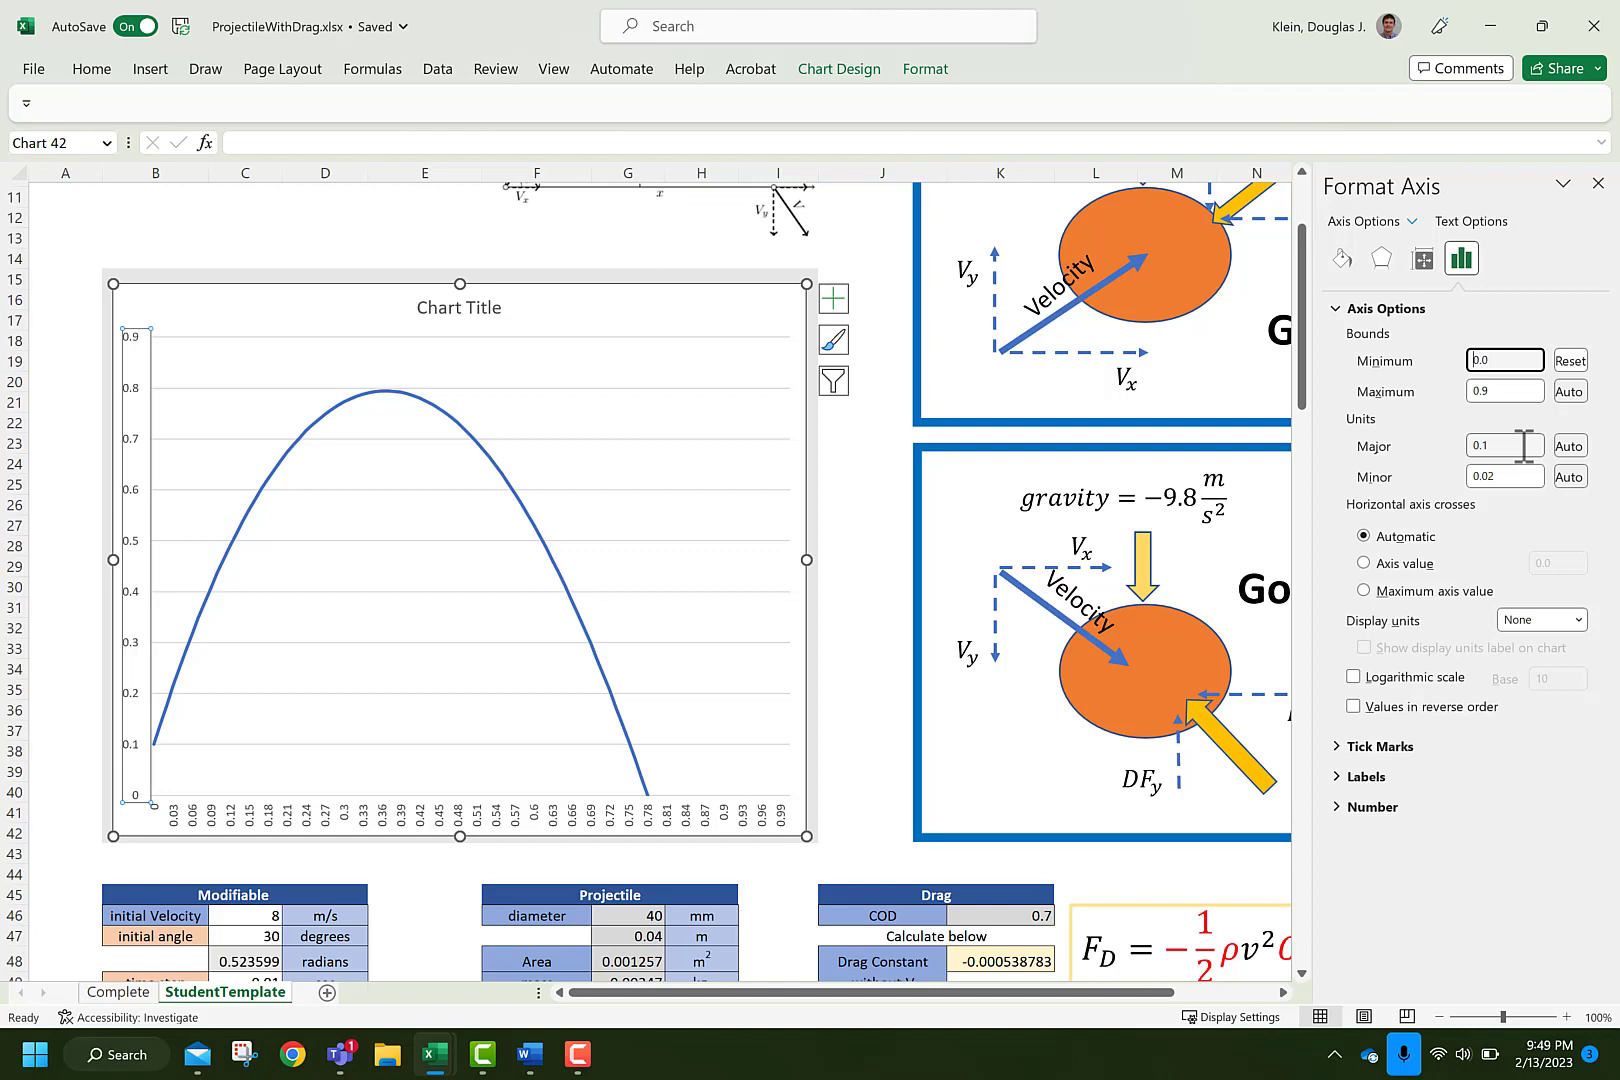
Set the vertical axis tick marks to Cross for the major type and Inside for the minor type
{"action": "left_click", "coordinate": [1350, 765]}
{"action": "left_click", "coordinate": [1578, 775]}
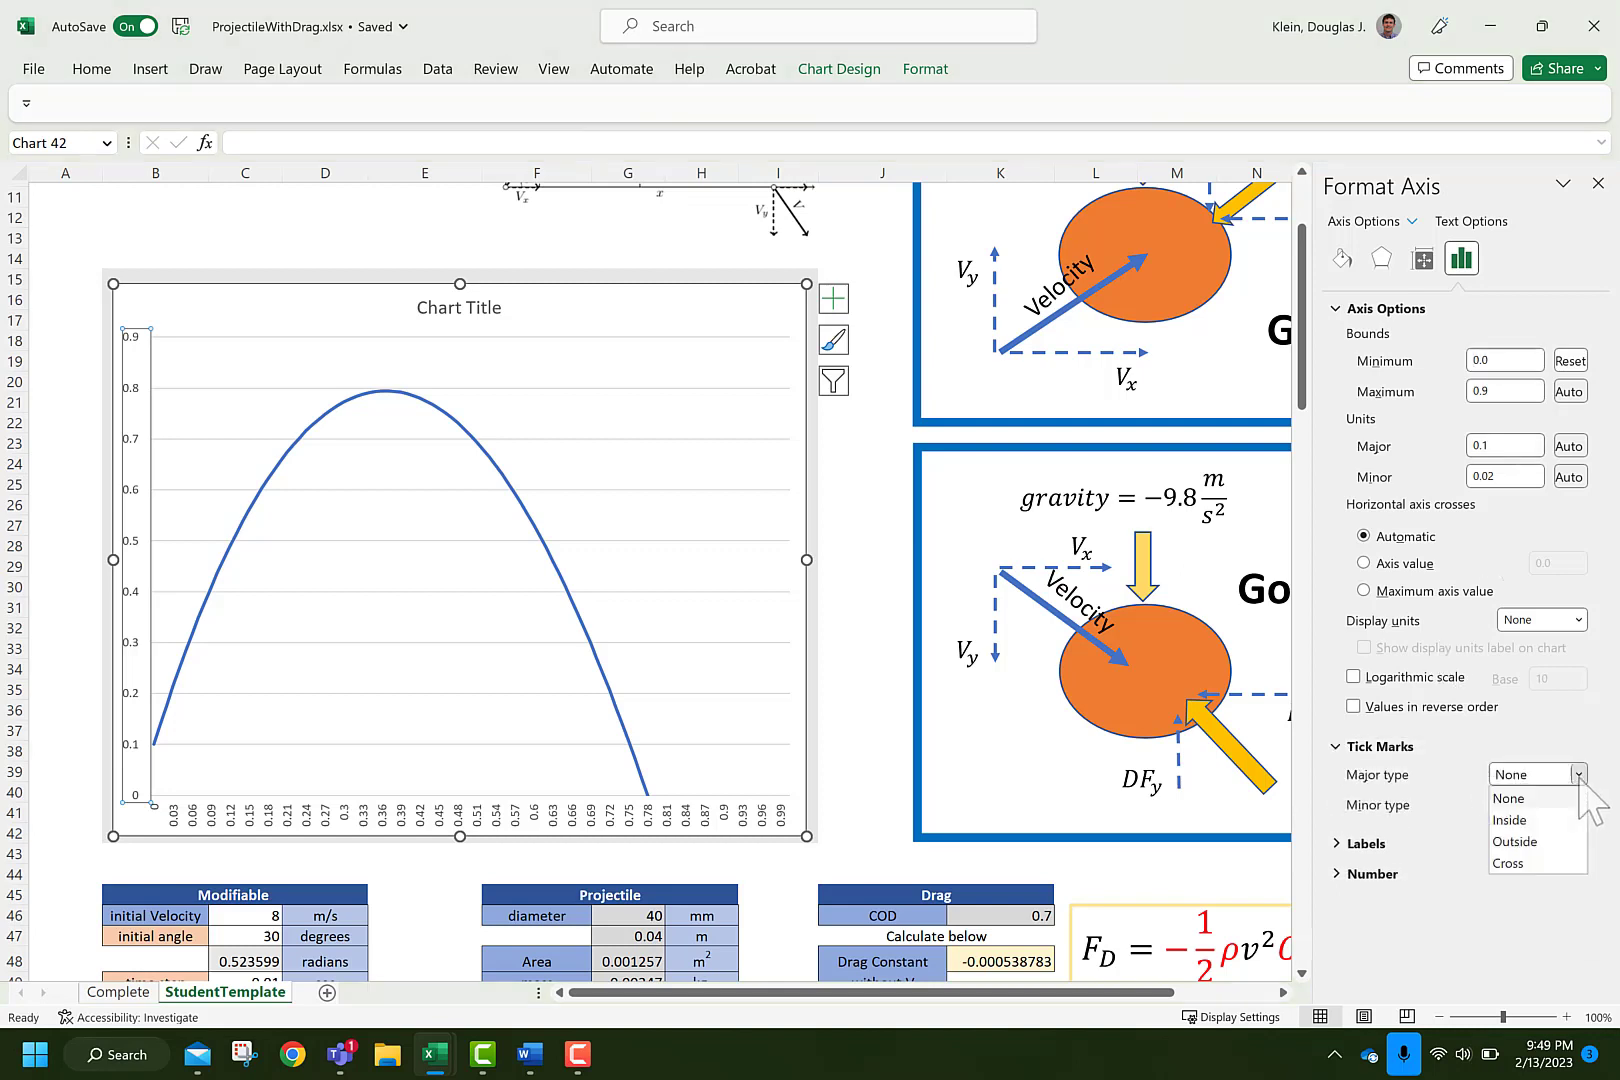
{"action": "left_click", "coordinate": [1560, 861]}
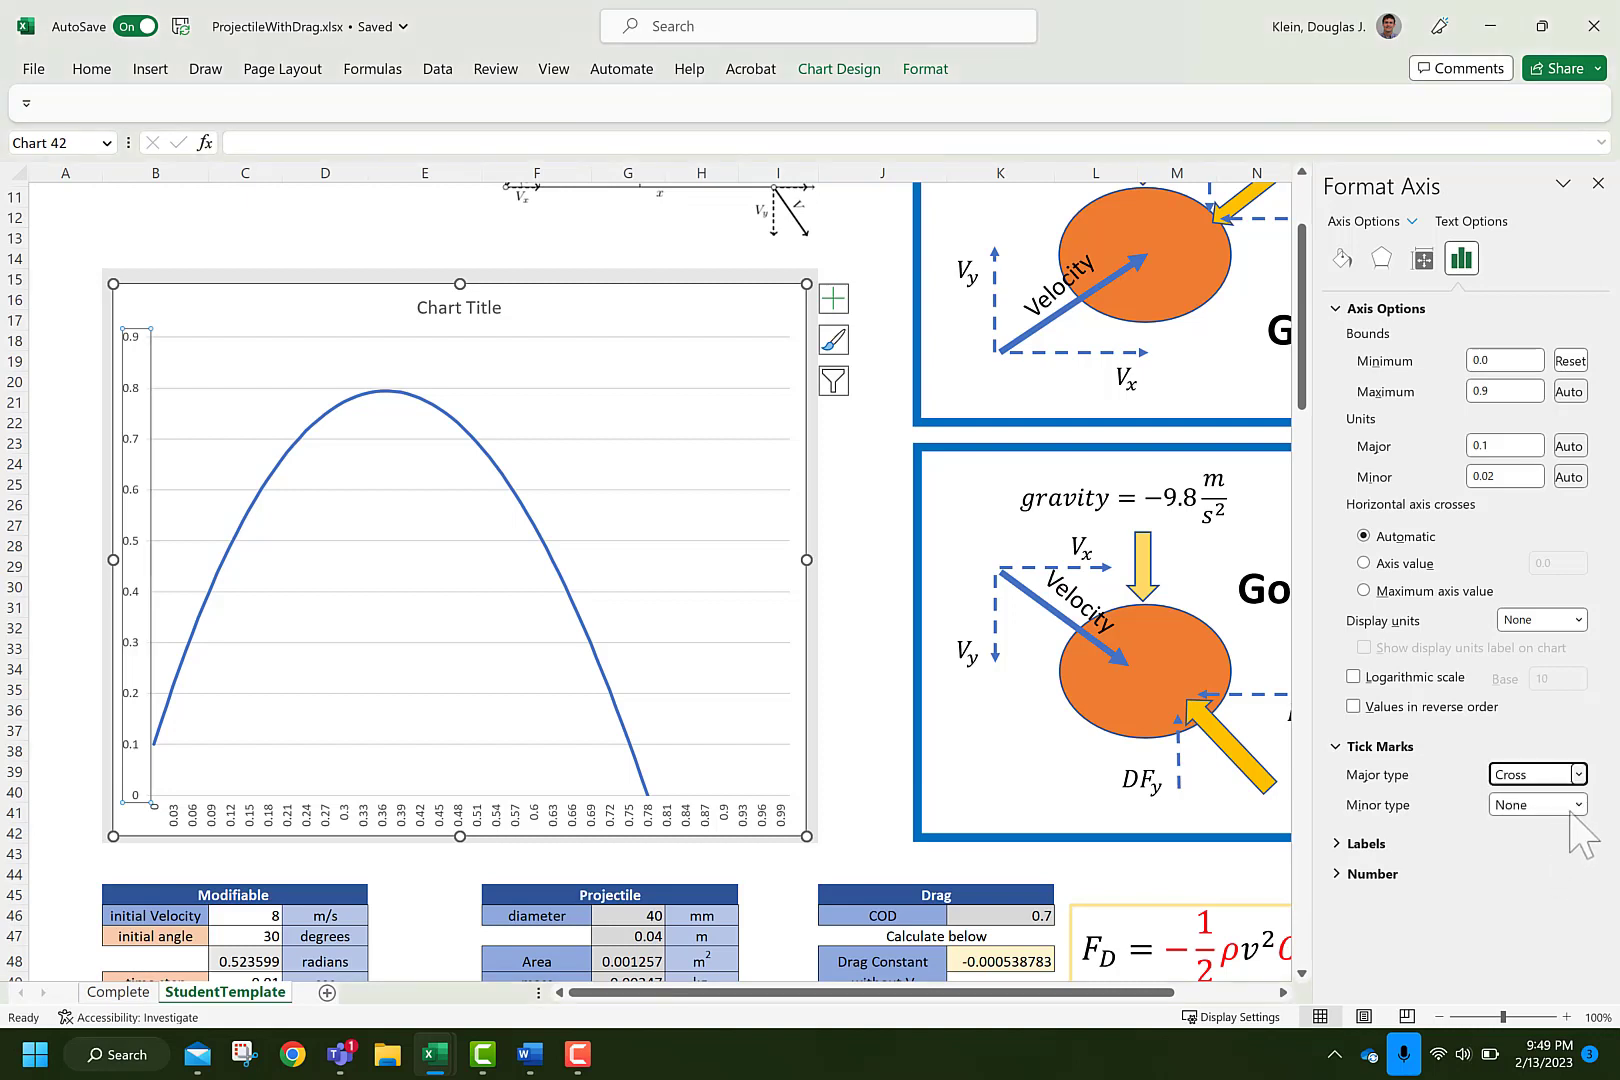
{"action": "left_click", "coordinate": [1576, 806]}
{"action": "left_click", "coordinate": [1551, 852]}
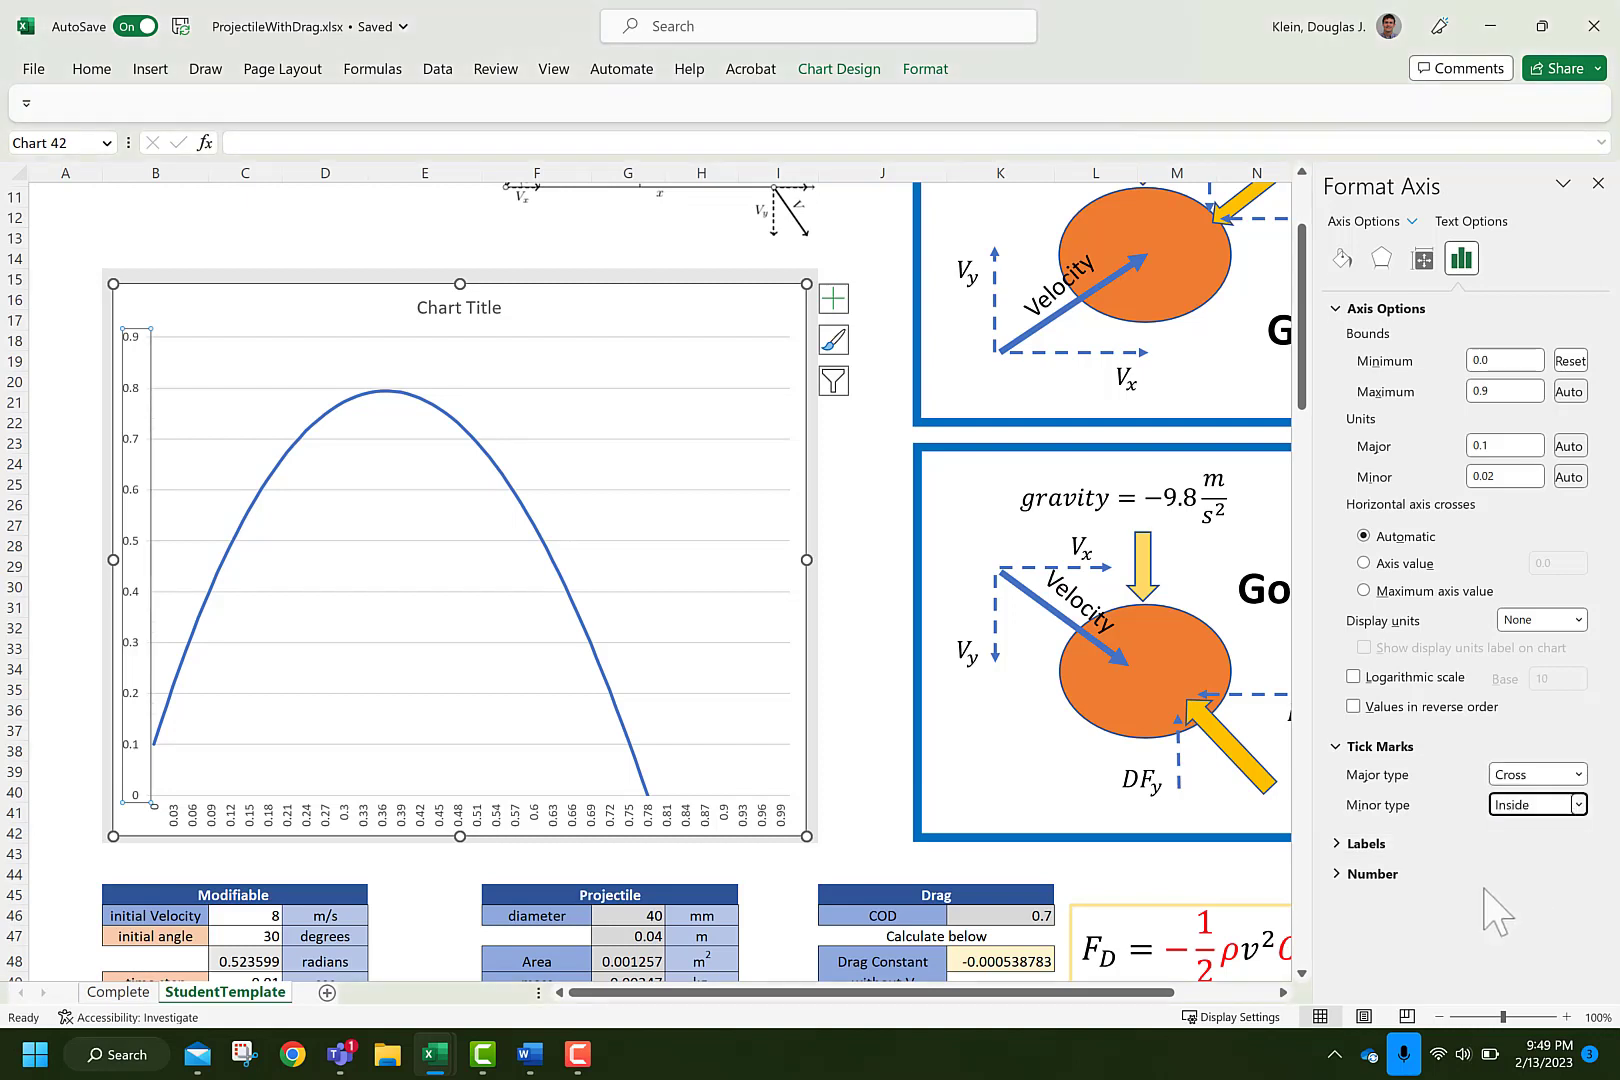
{"action": "left_click", "coordinate": [297, 512]}
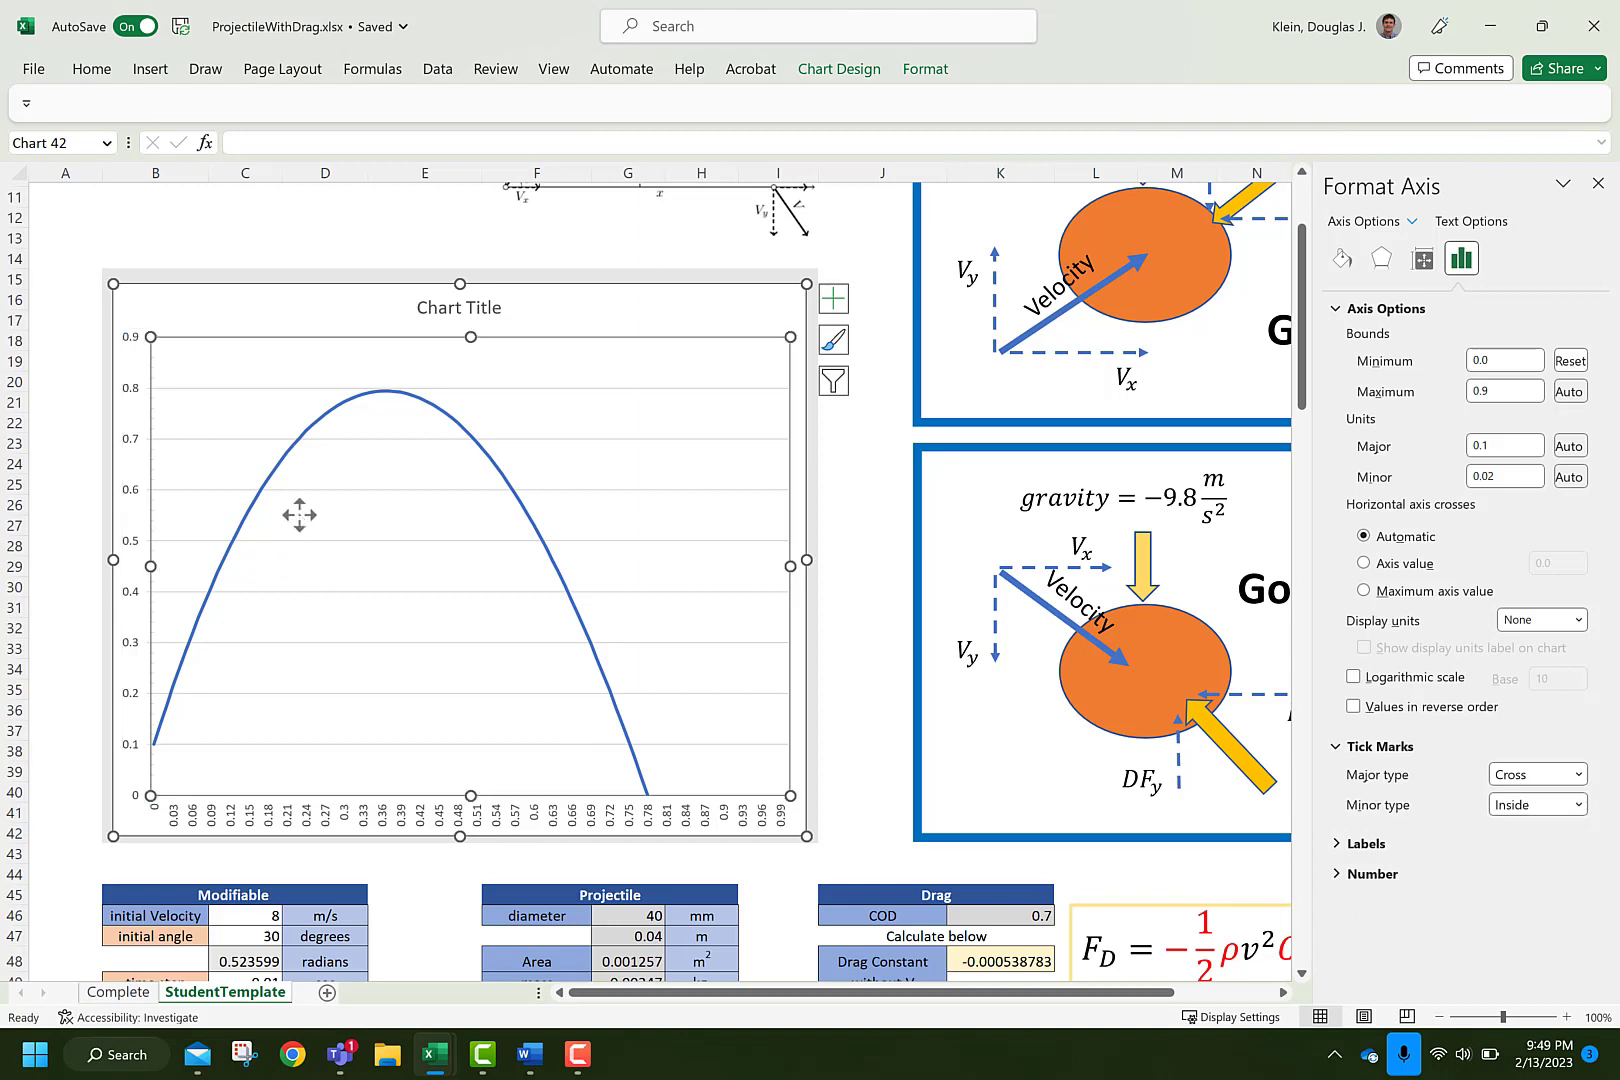
{"action": "left_click", "coordinate": [181, 320]}
Specify an interval unit of 10 between the labels on the chart's horizontal time axis
{"action": "left_click", "coordinate": [381, 816]}
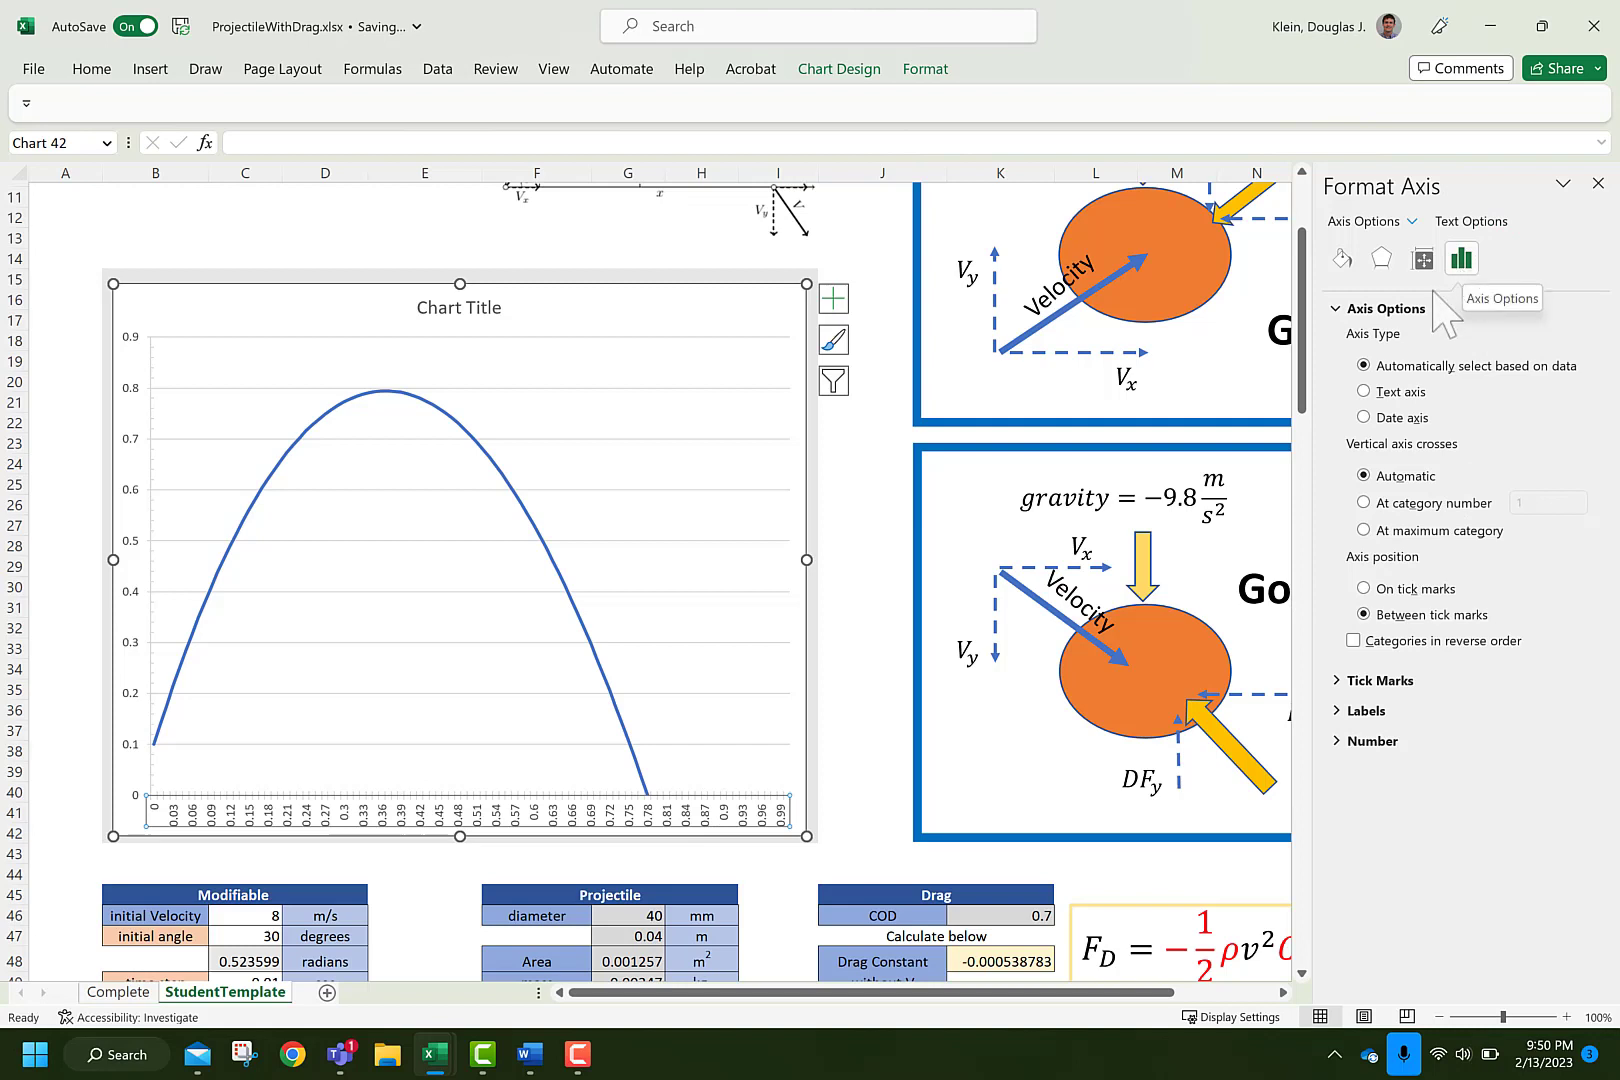
{"action": "left_click", "coordinate": [1338, 682]}
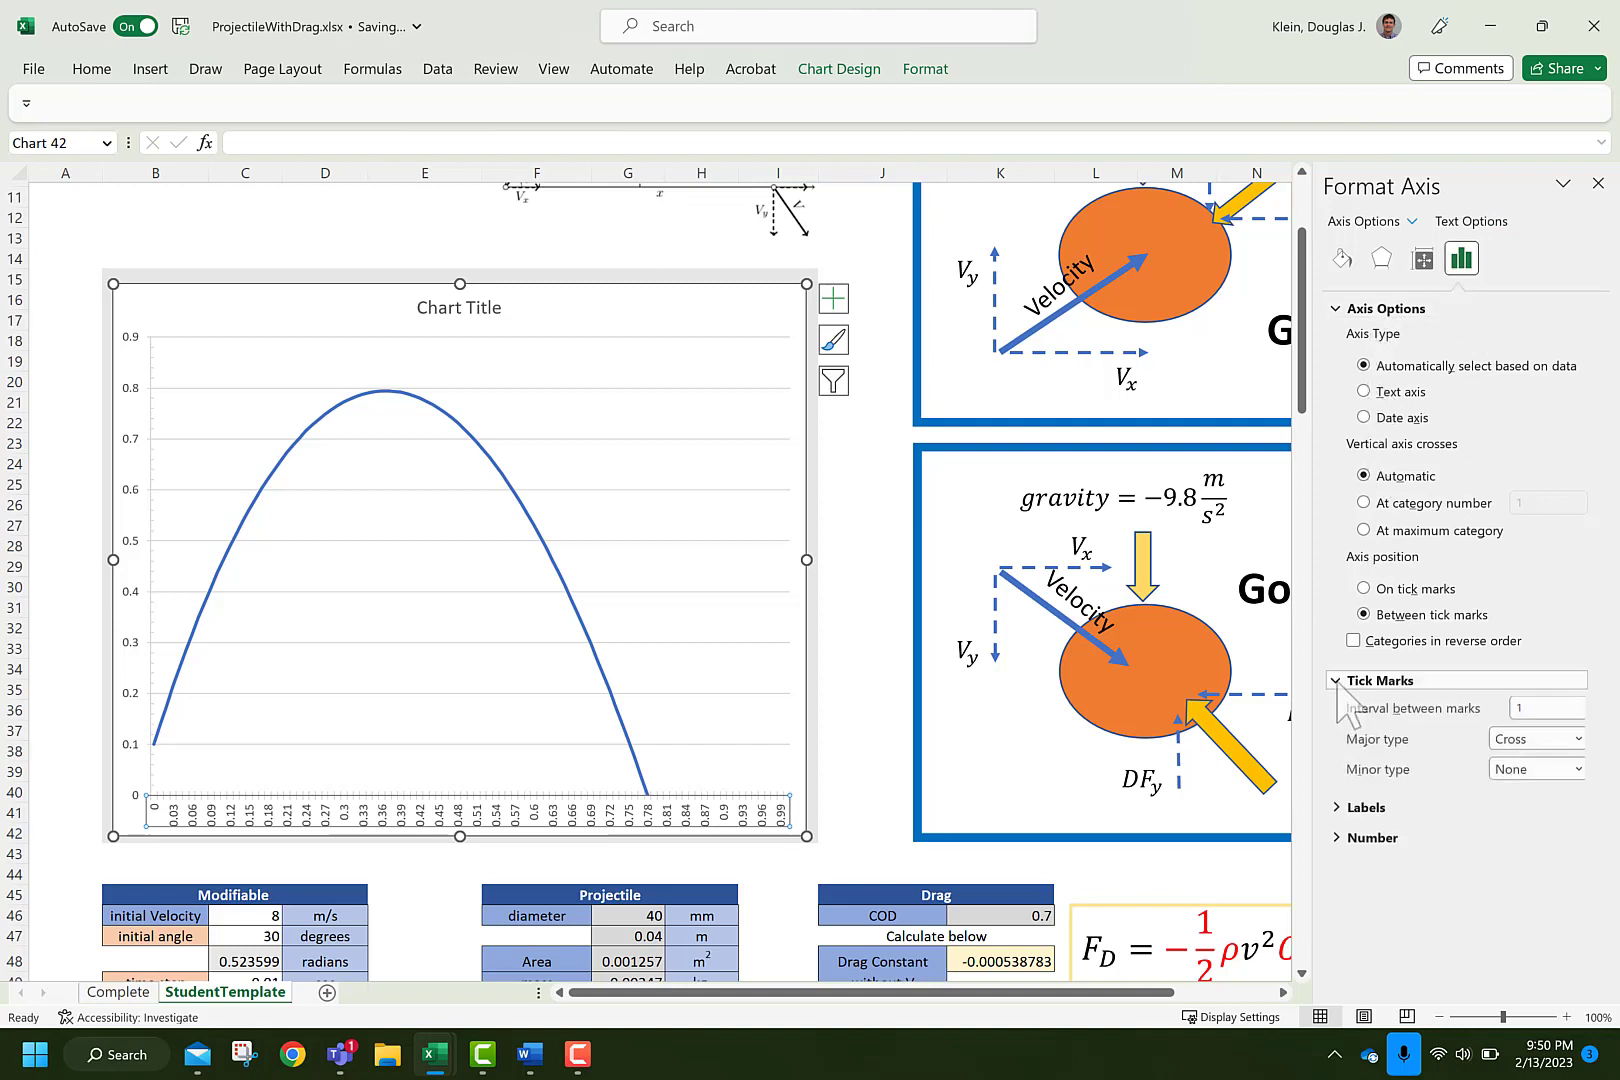
{"action": "left_click", "coordinate": [1338, 808]}
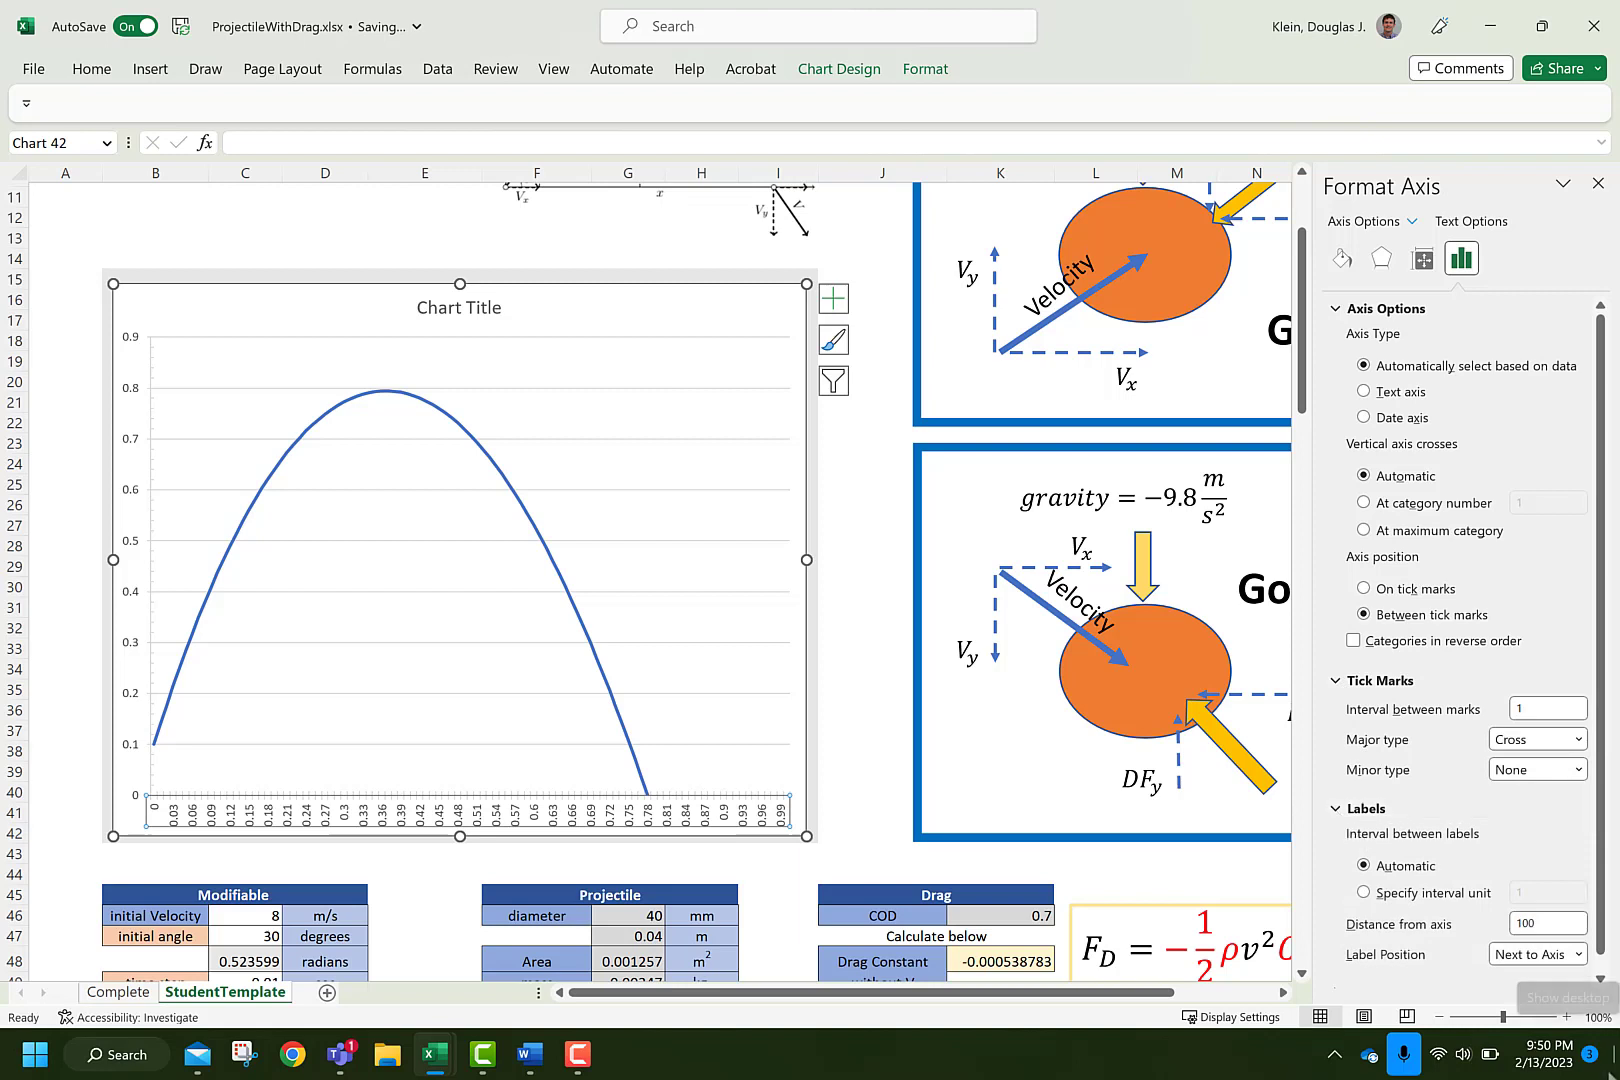
{"action": "left_click", "coordinate": [1363, 892]}
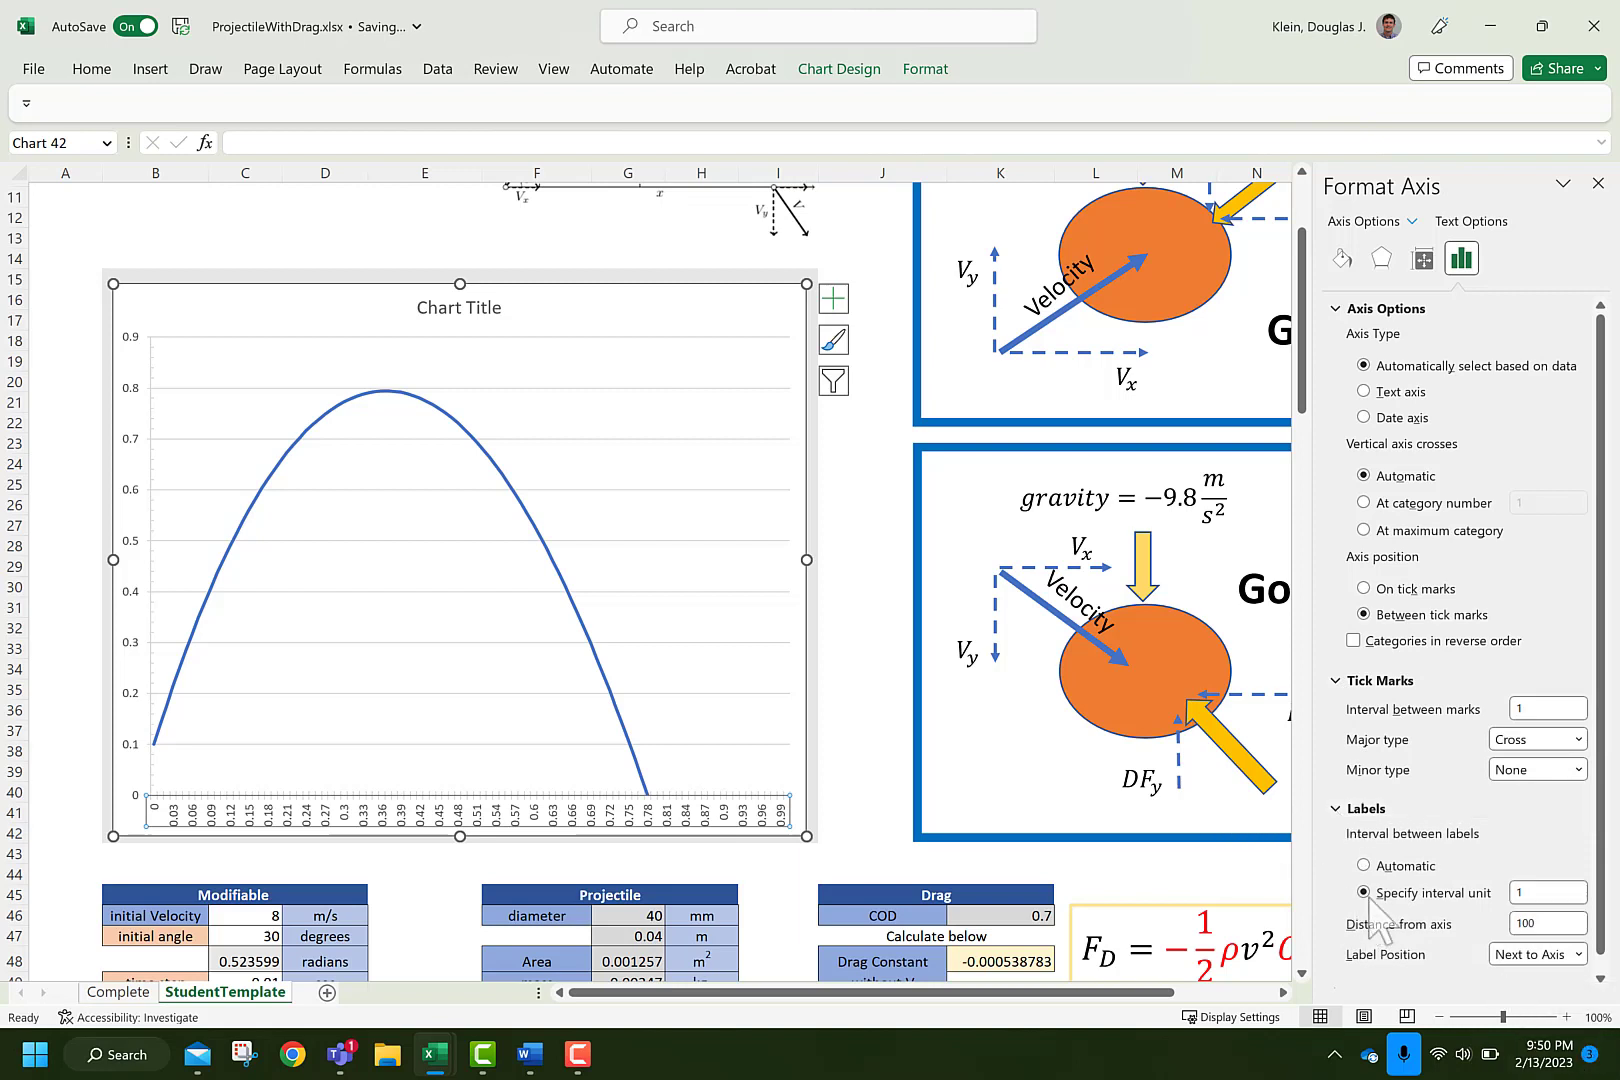
{"action": "left_click", "coordinate": [1541, 895]}
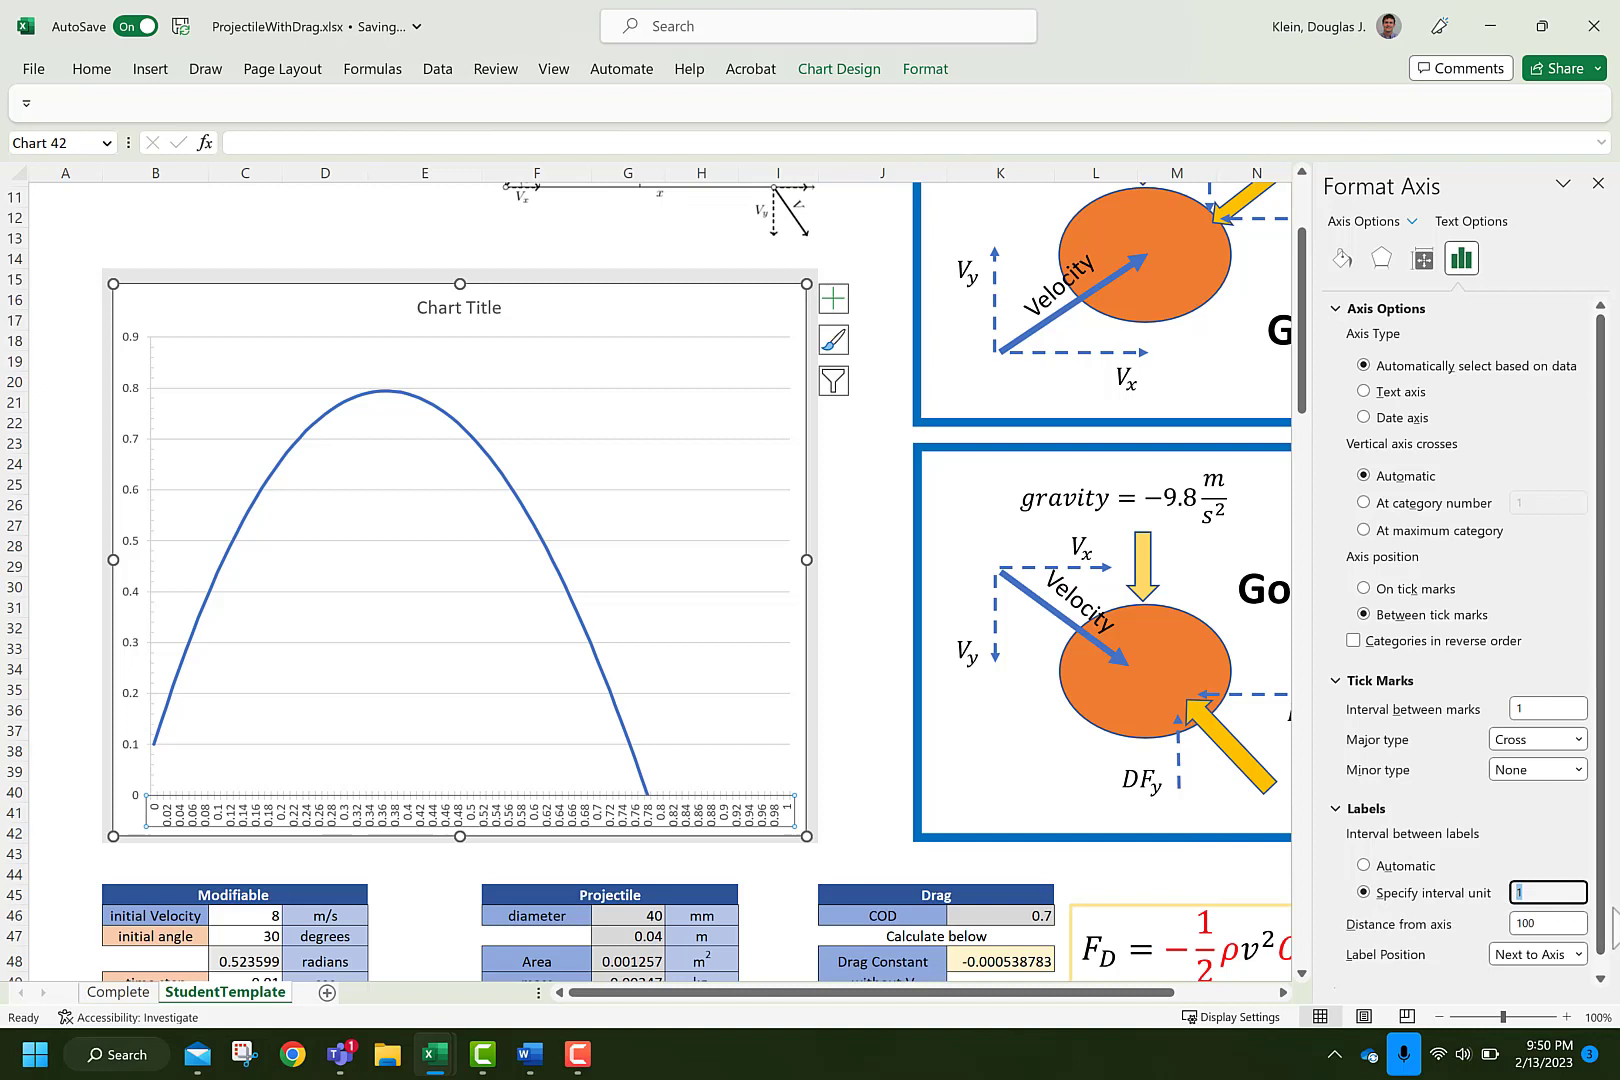
{"action": "type", "text": "0"}
{"action": "key", "text": "Return"}
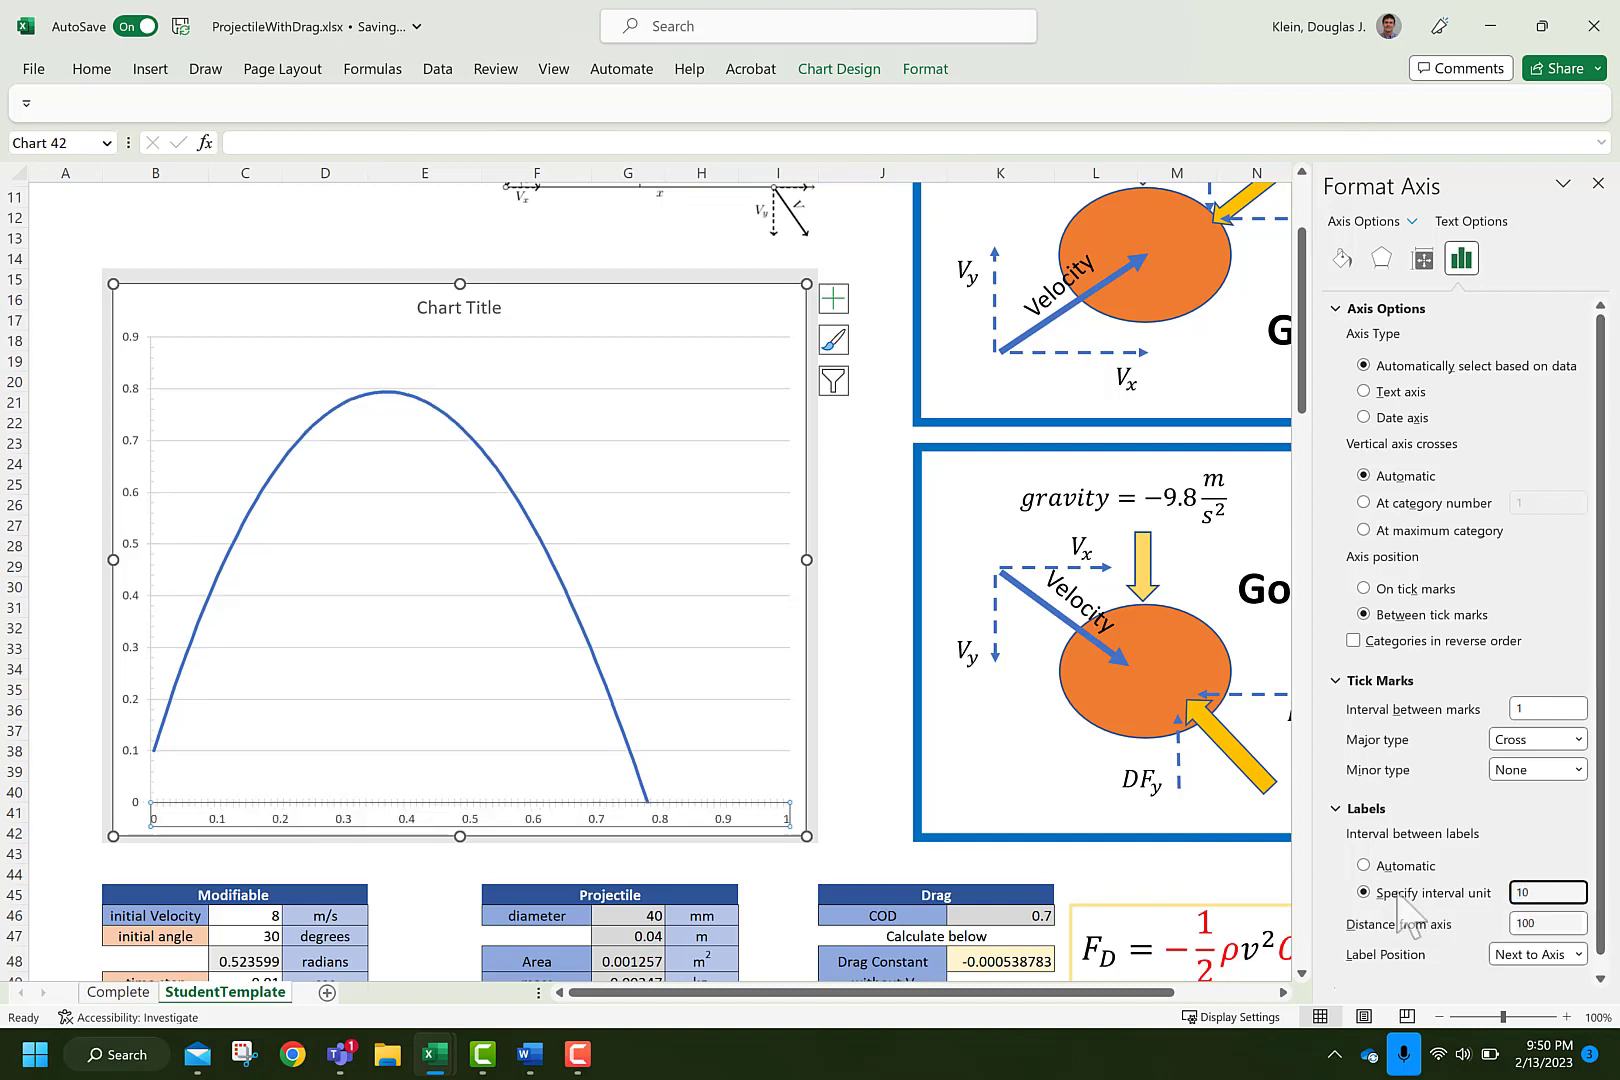
Format the horizontal axis labels with the Number category at two decimal places
{"action": "scroll", "coordinate": [1460, 820], "scroll_direction": "down", "scroll_amount": 1}
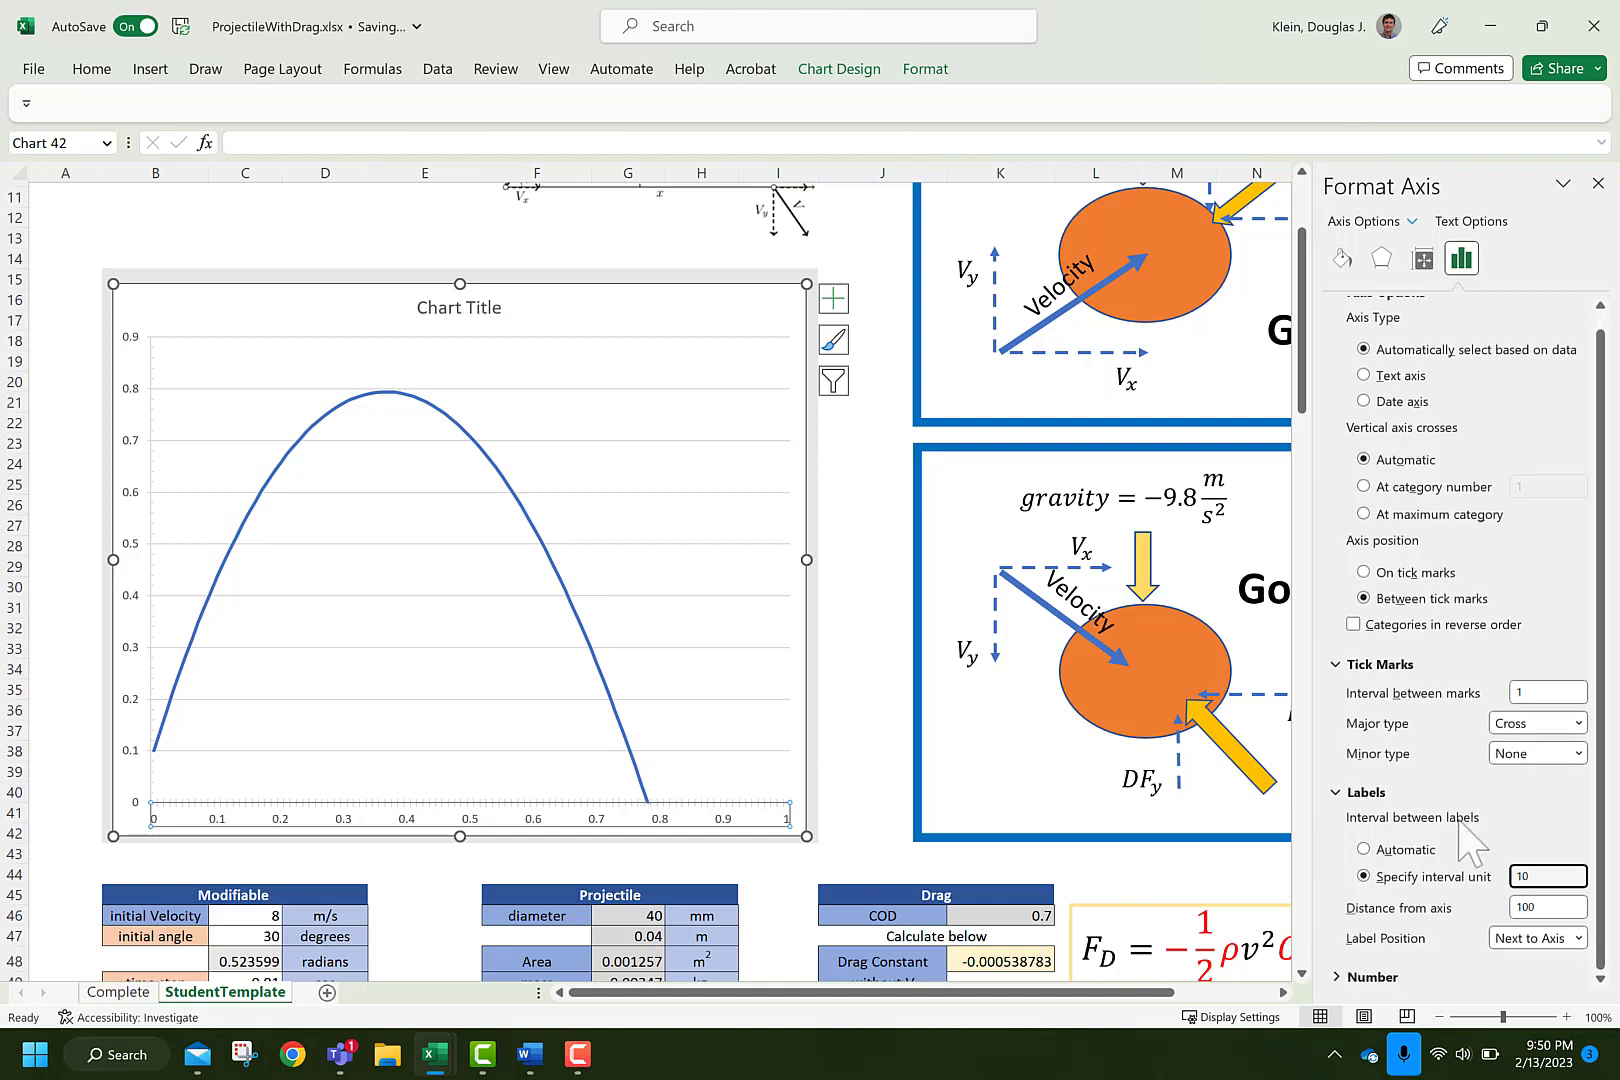
{"action": "left_click", "coordinate": [1345, 978]}
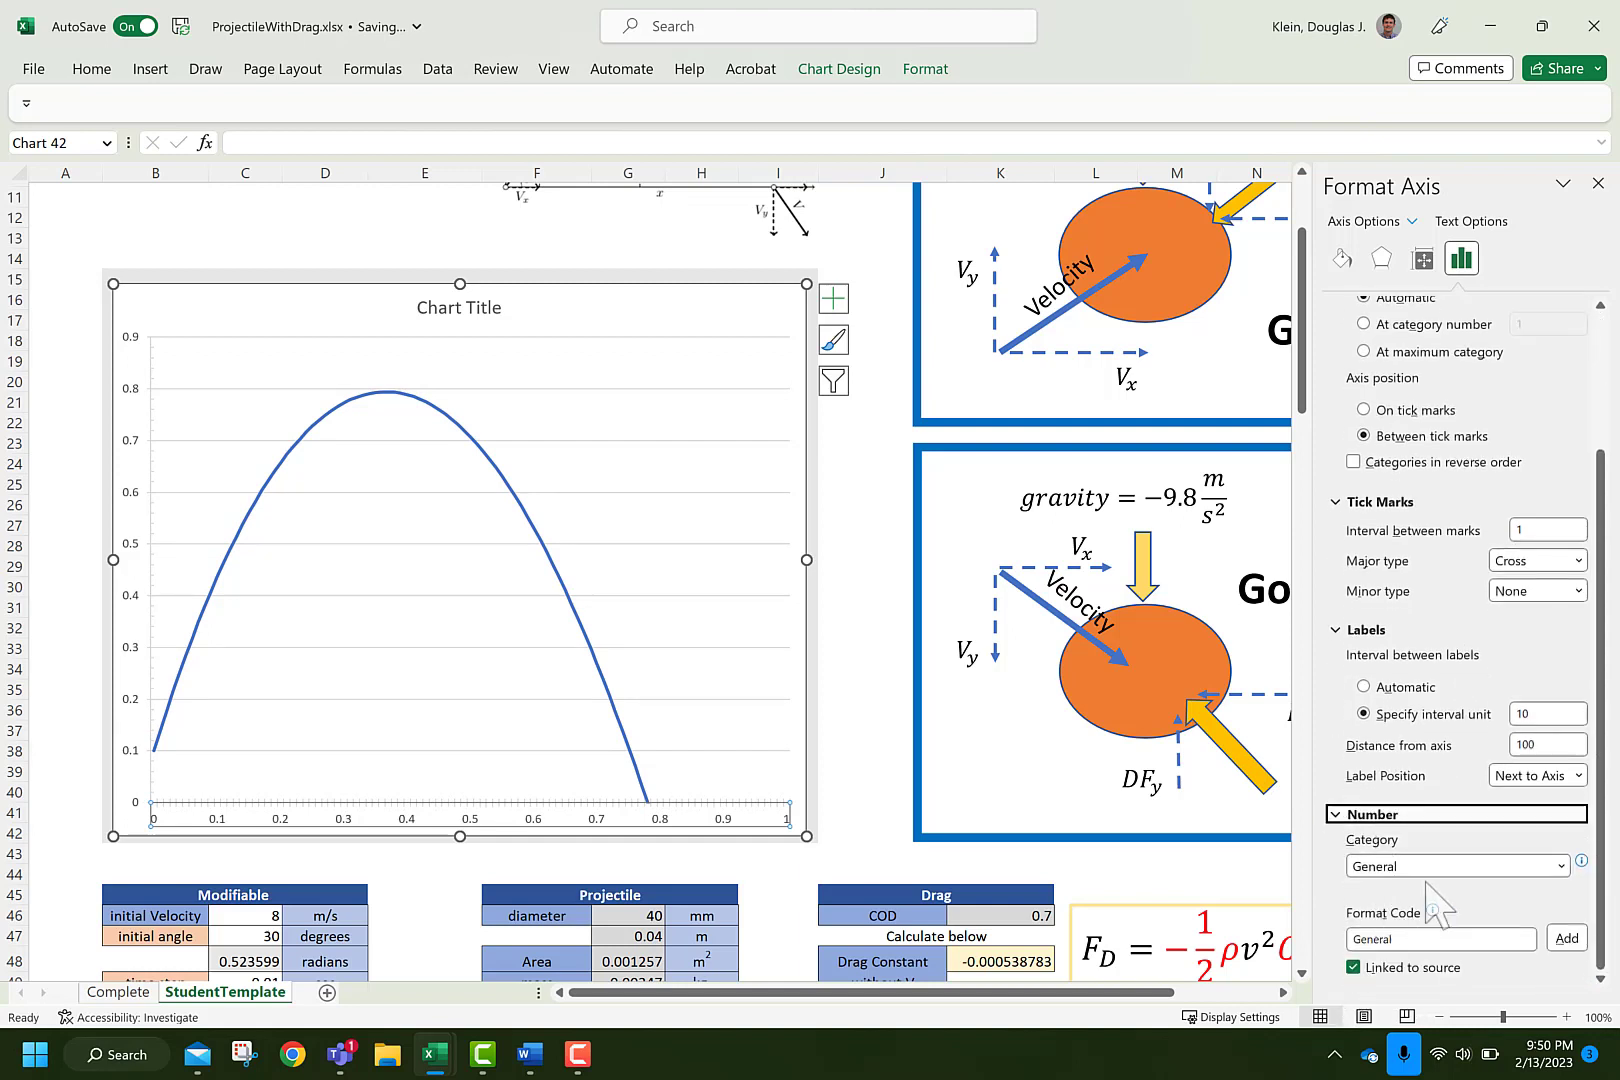
{"action": "left_click", "coordinate": [1561, 866]}
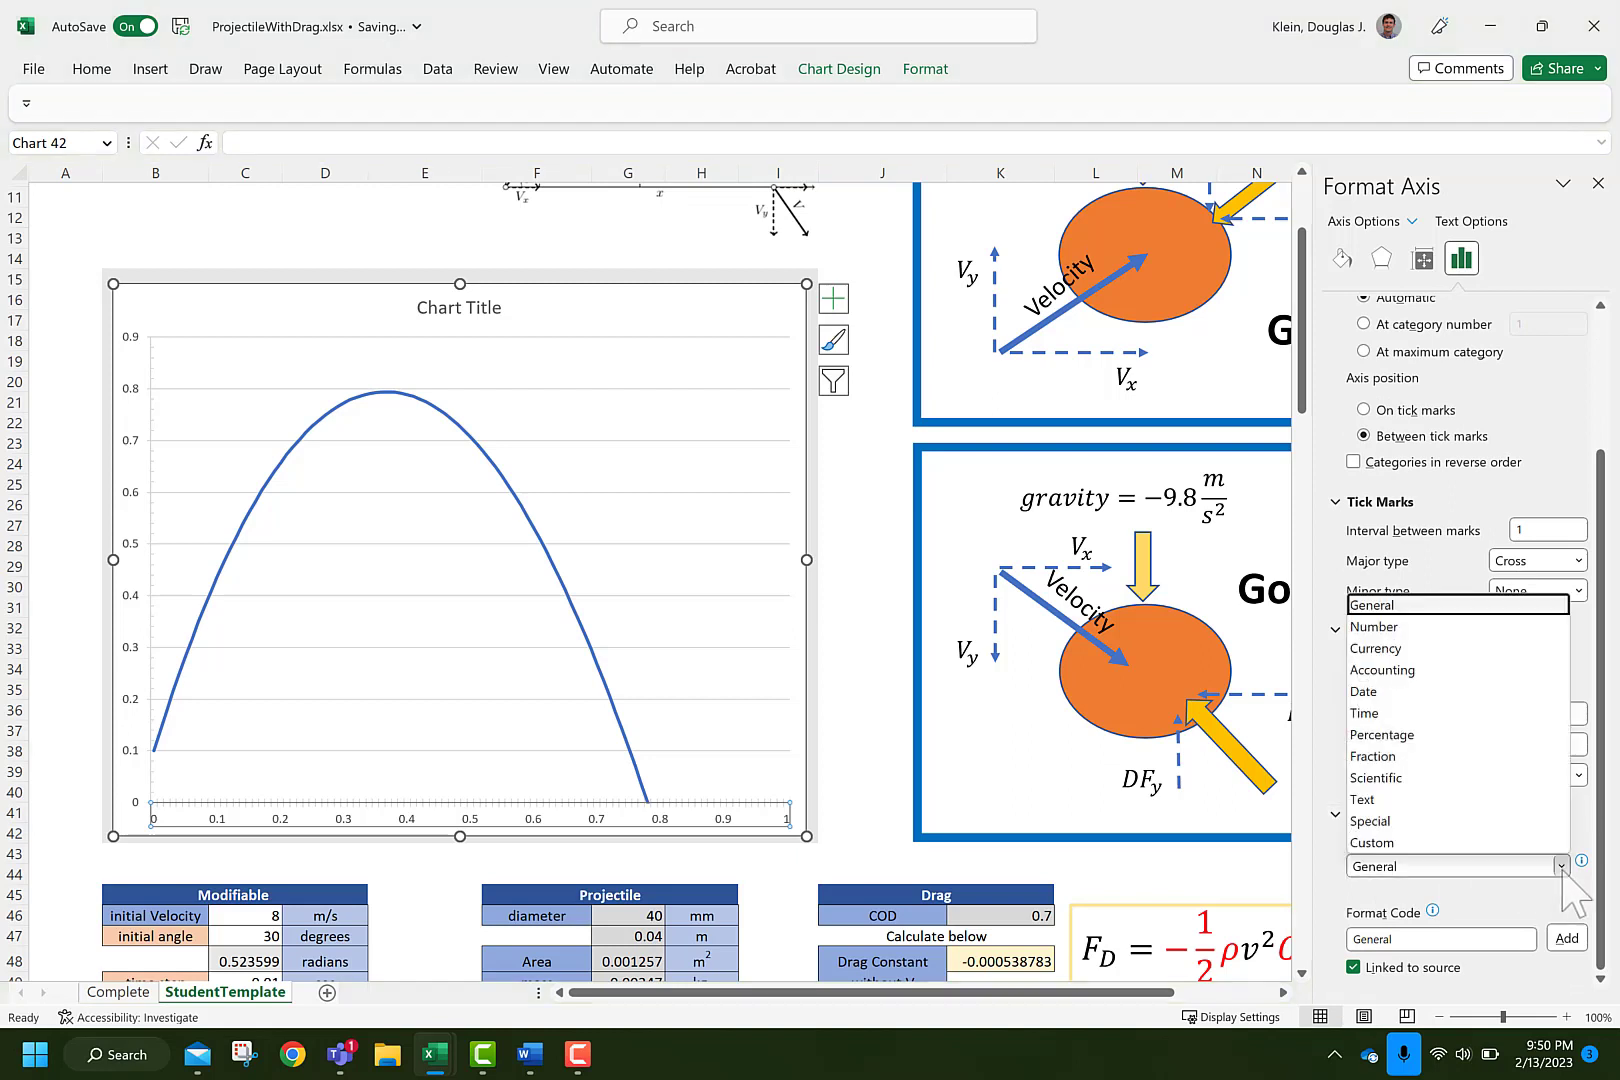
{"action": "left_click", "coordinate": [1435, 628]}
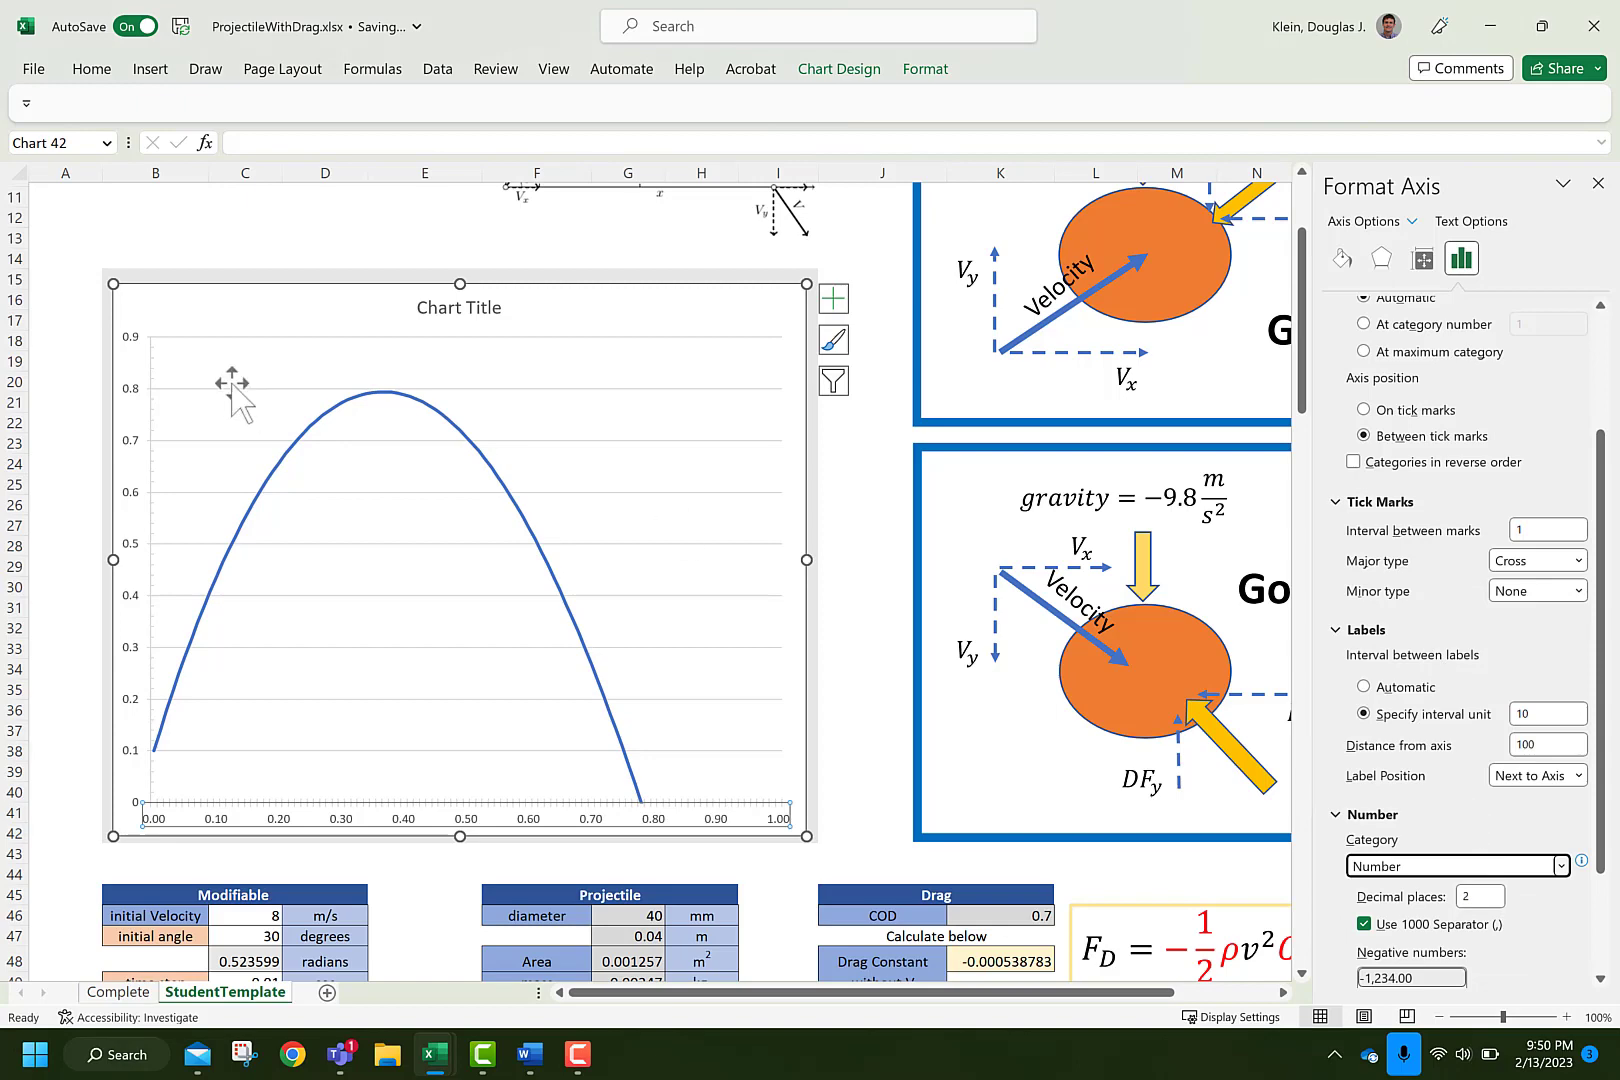
Replace the chart title with axis titles, naming the horizontal axis "Seconds"
{"action": "left_click", "coordinate": [485, 308]}
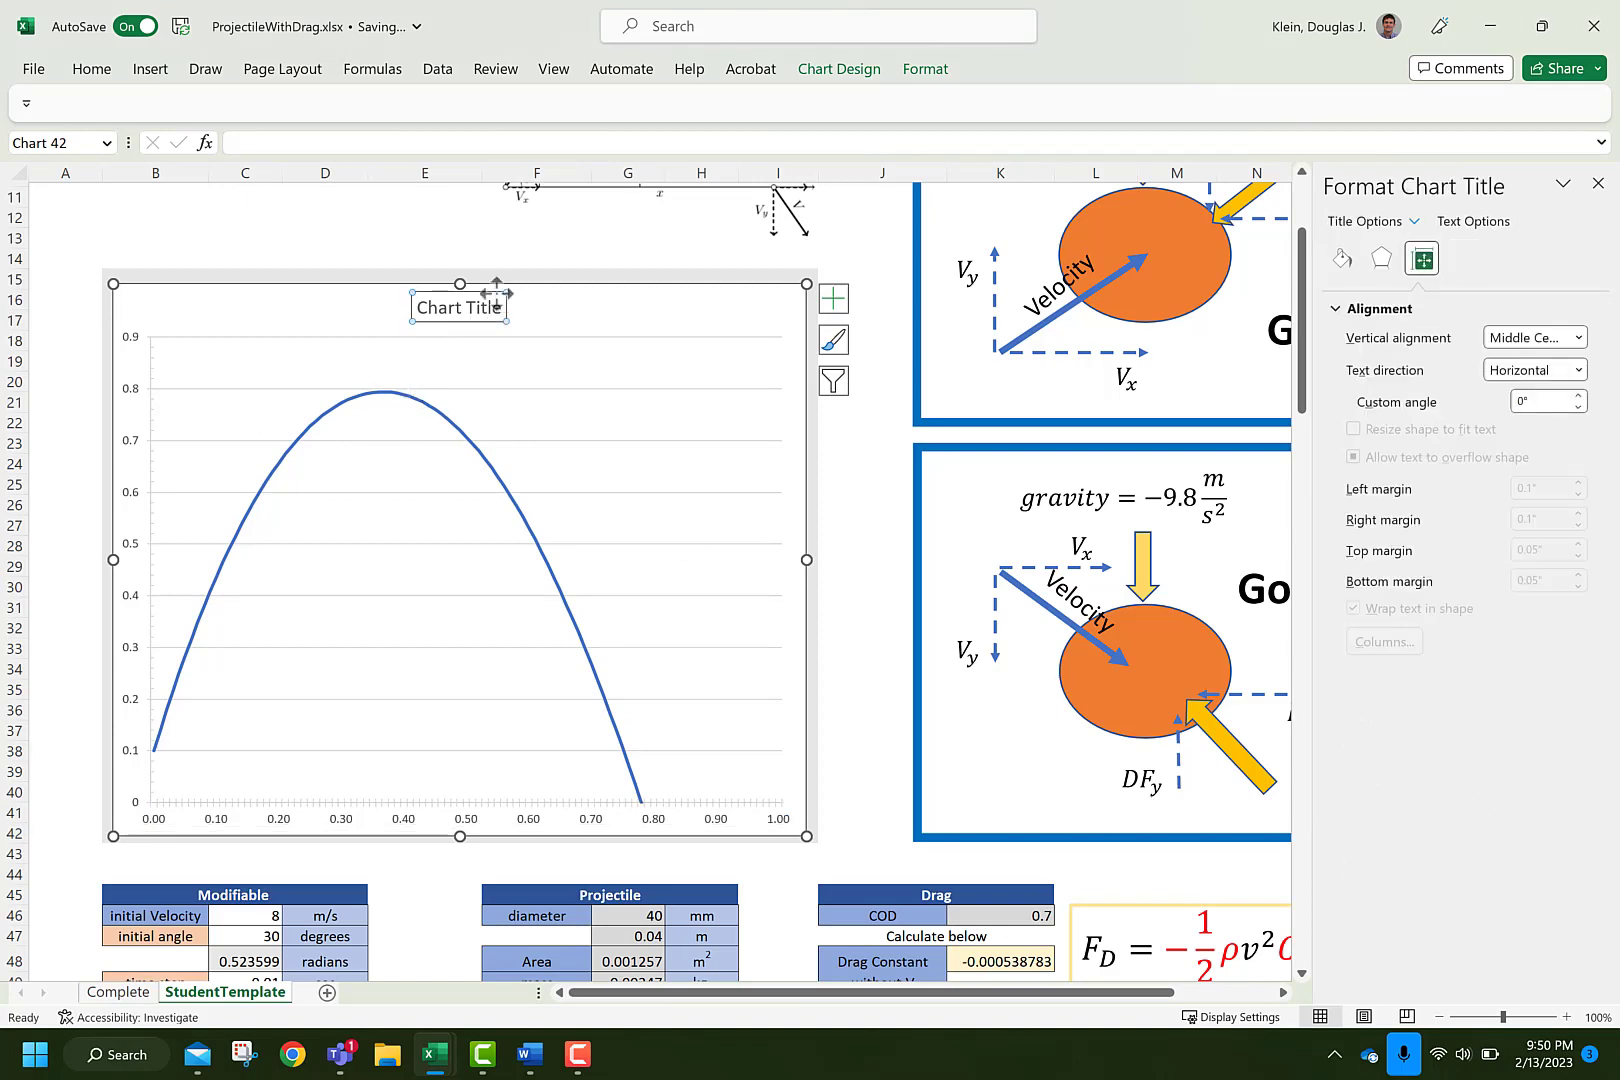
{"action": "key", "text": "Delete"}
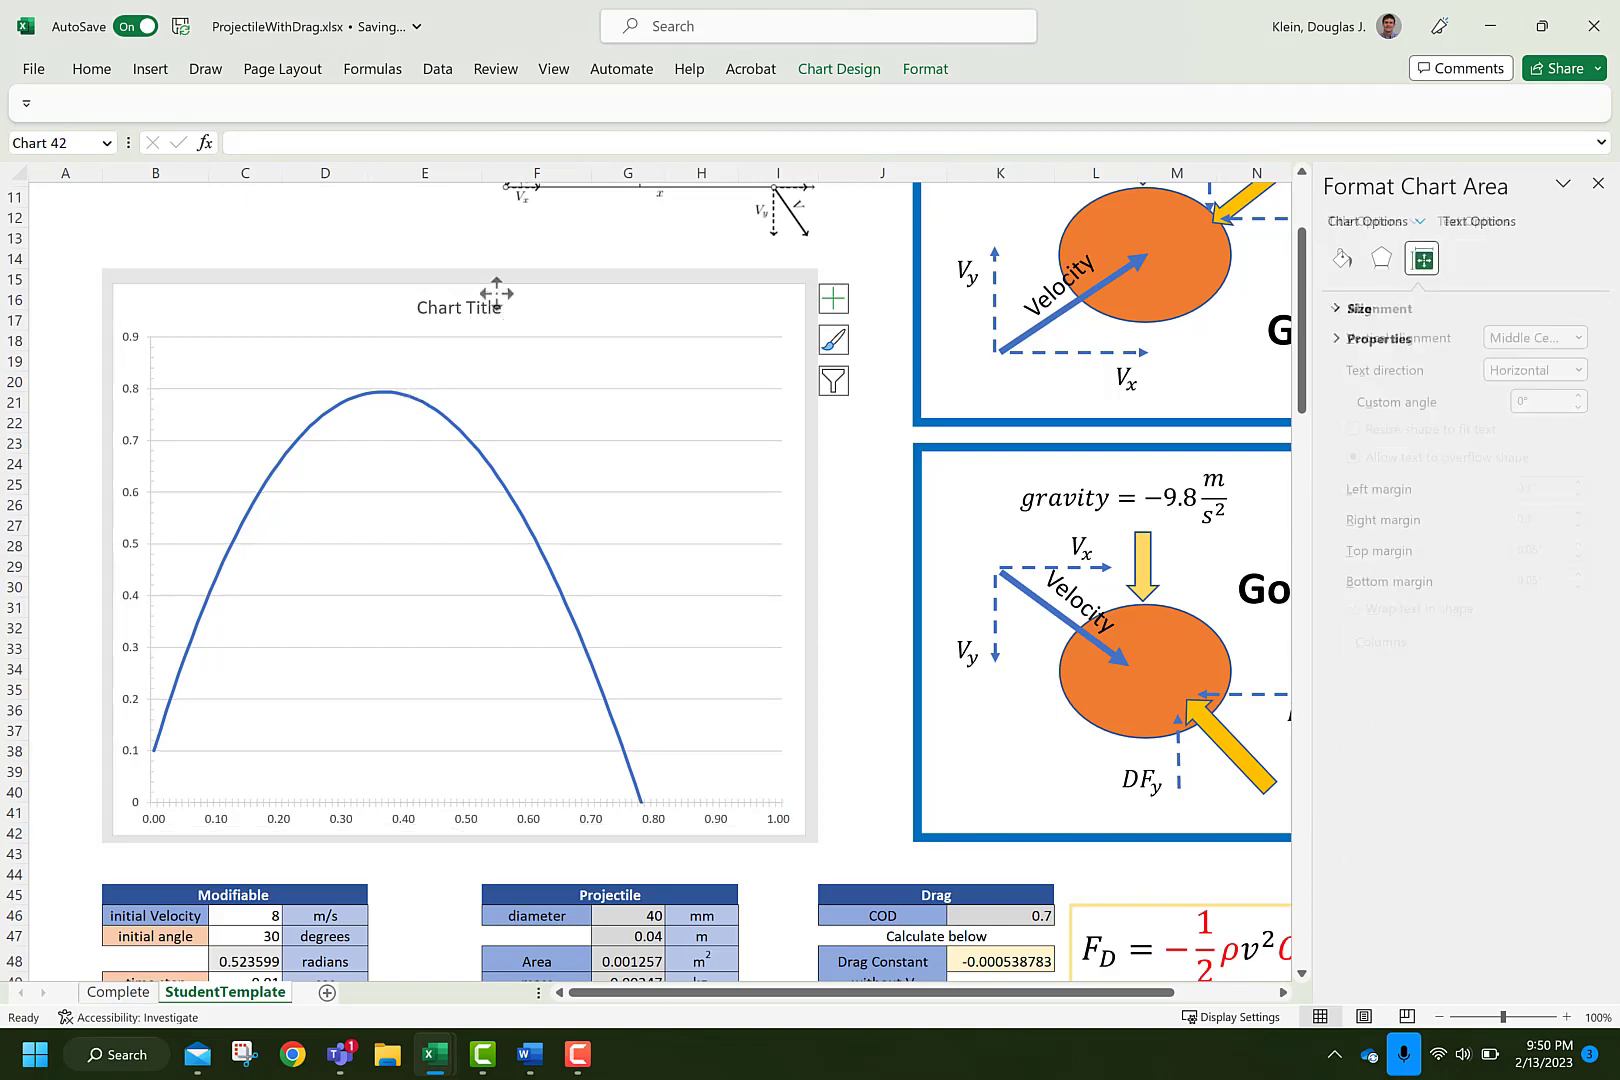
{"action": "left_click", "coordinate": [834, 300]}
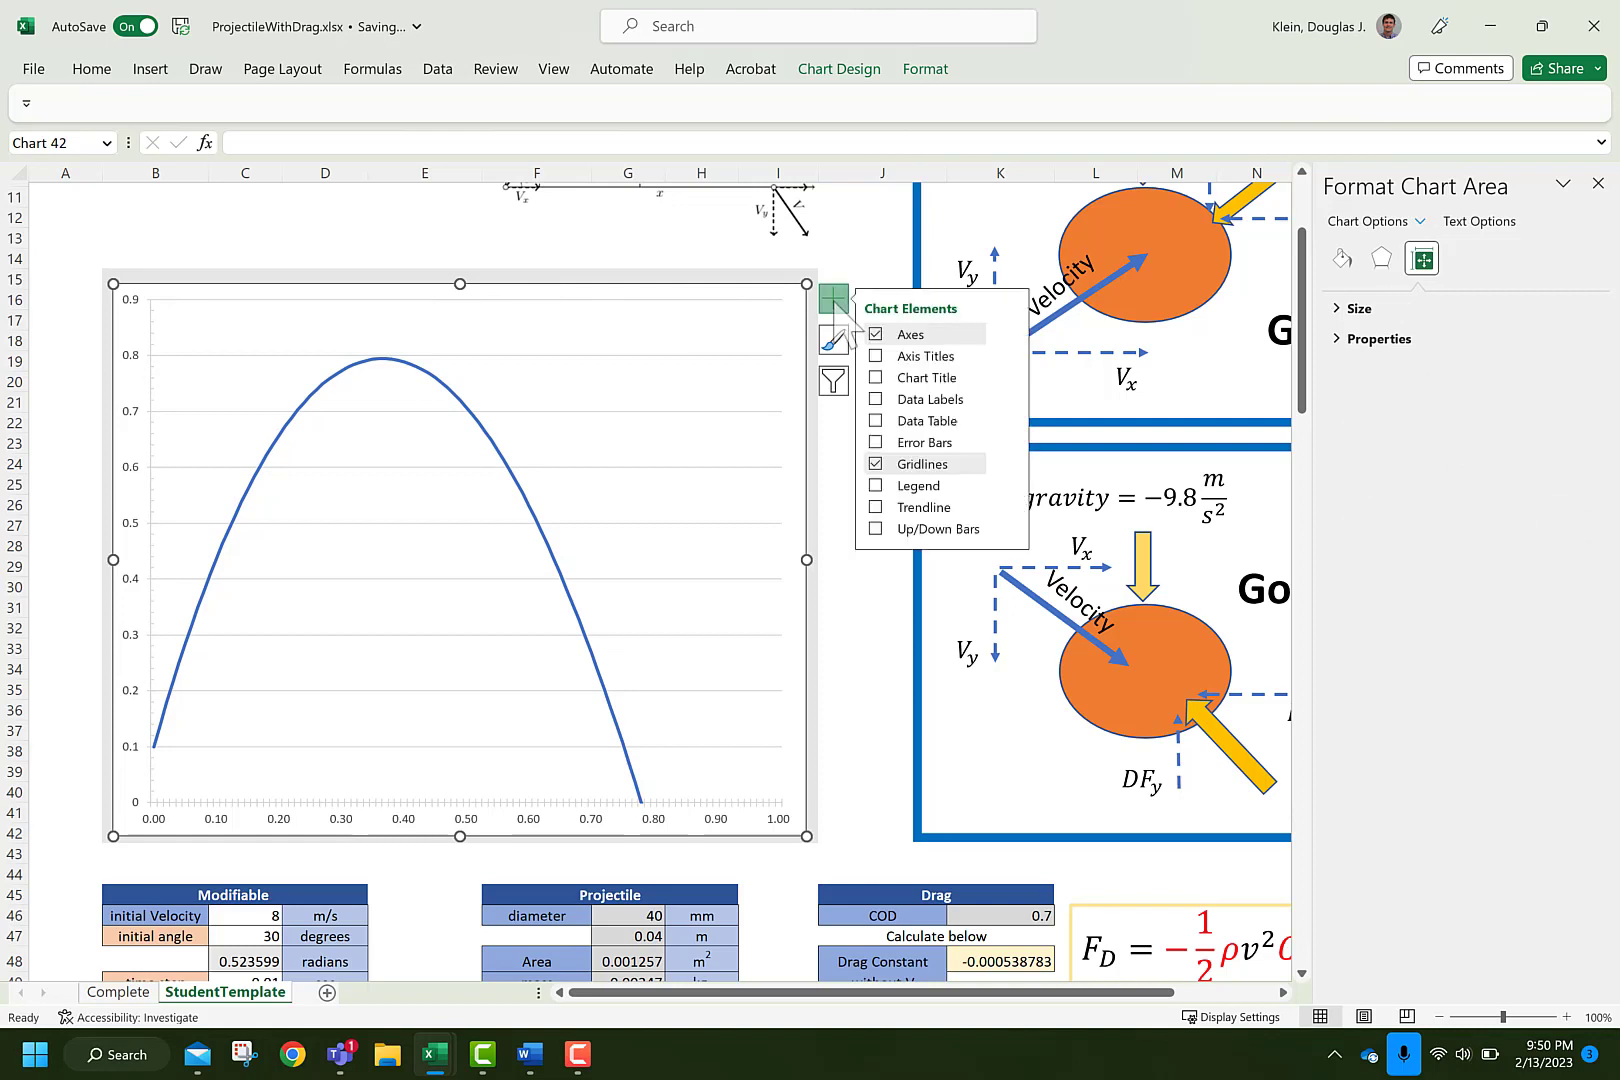
{"action": "left_click", "coordinate": [876, 356]}
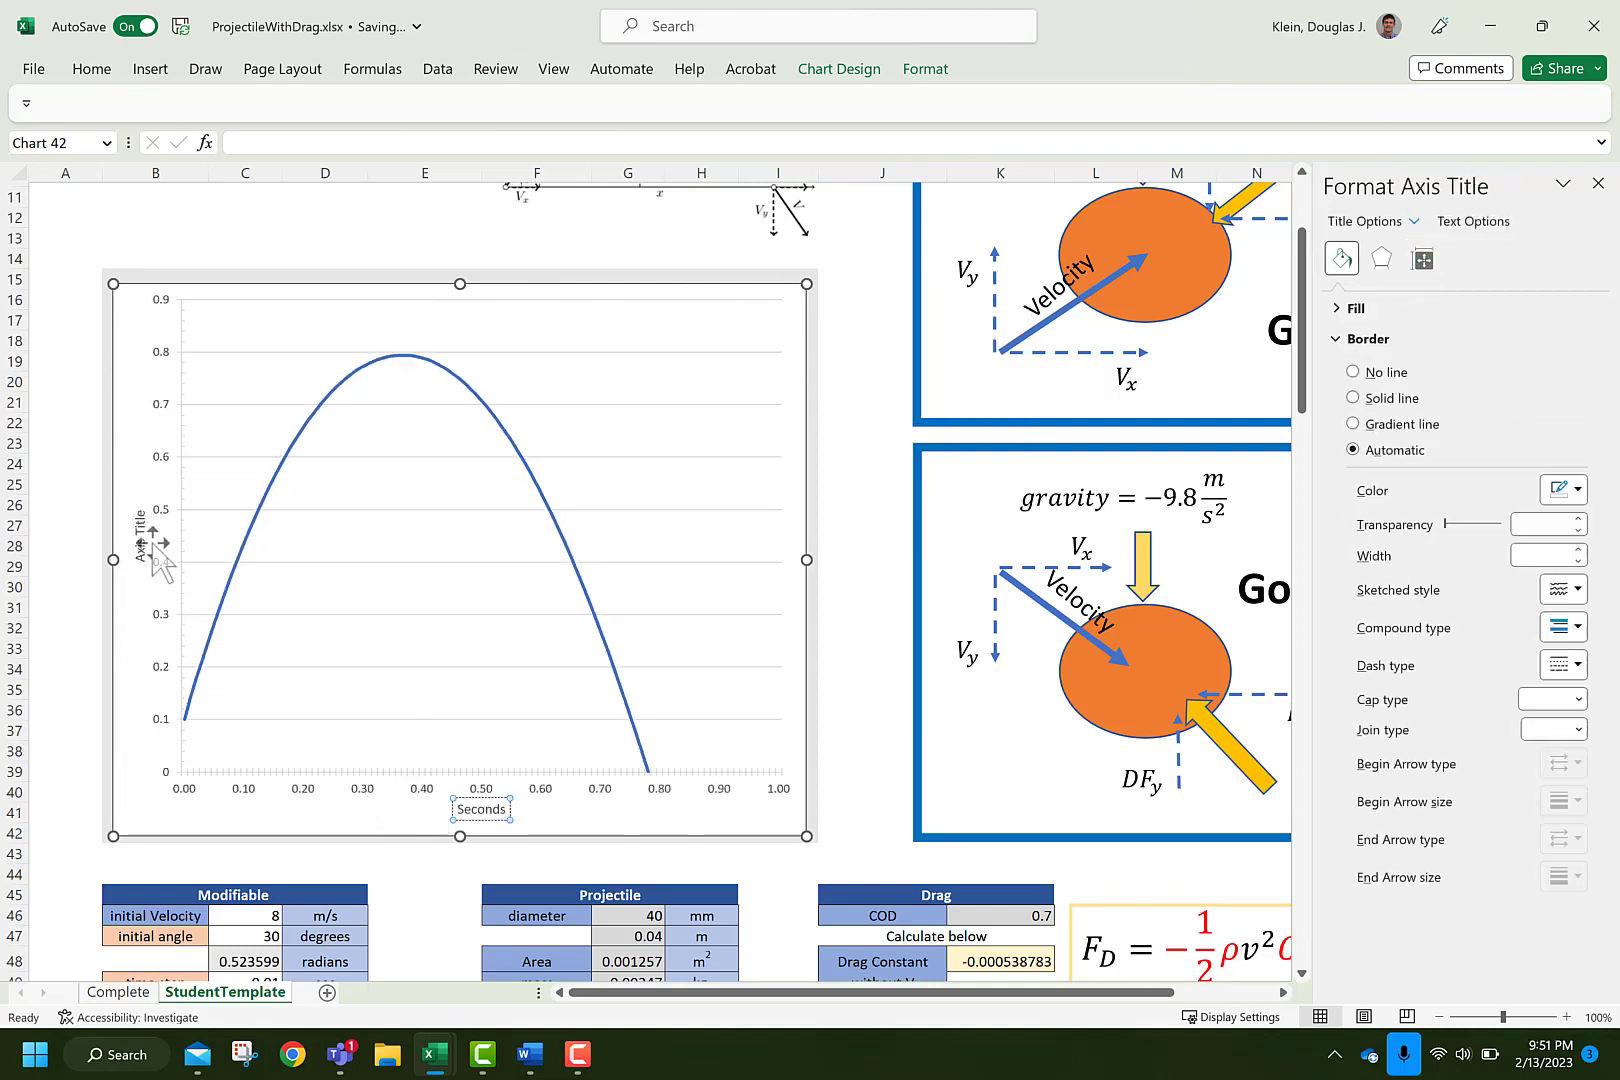
Change the vertical axis title to "Y-Position in Meters" and deselect the chart
{"action": "left_click", "coordinate": [146, 538]}
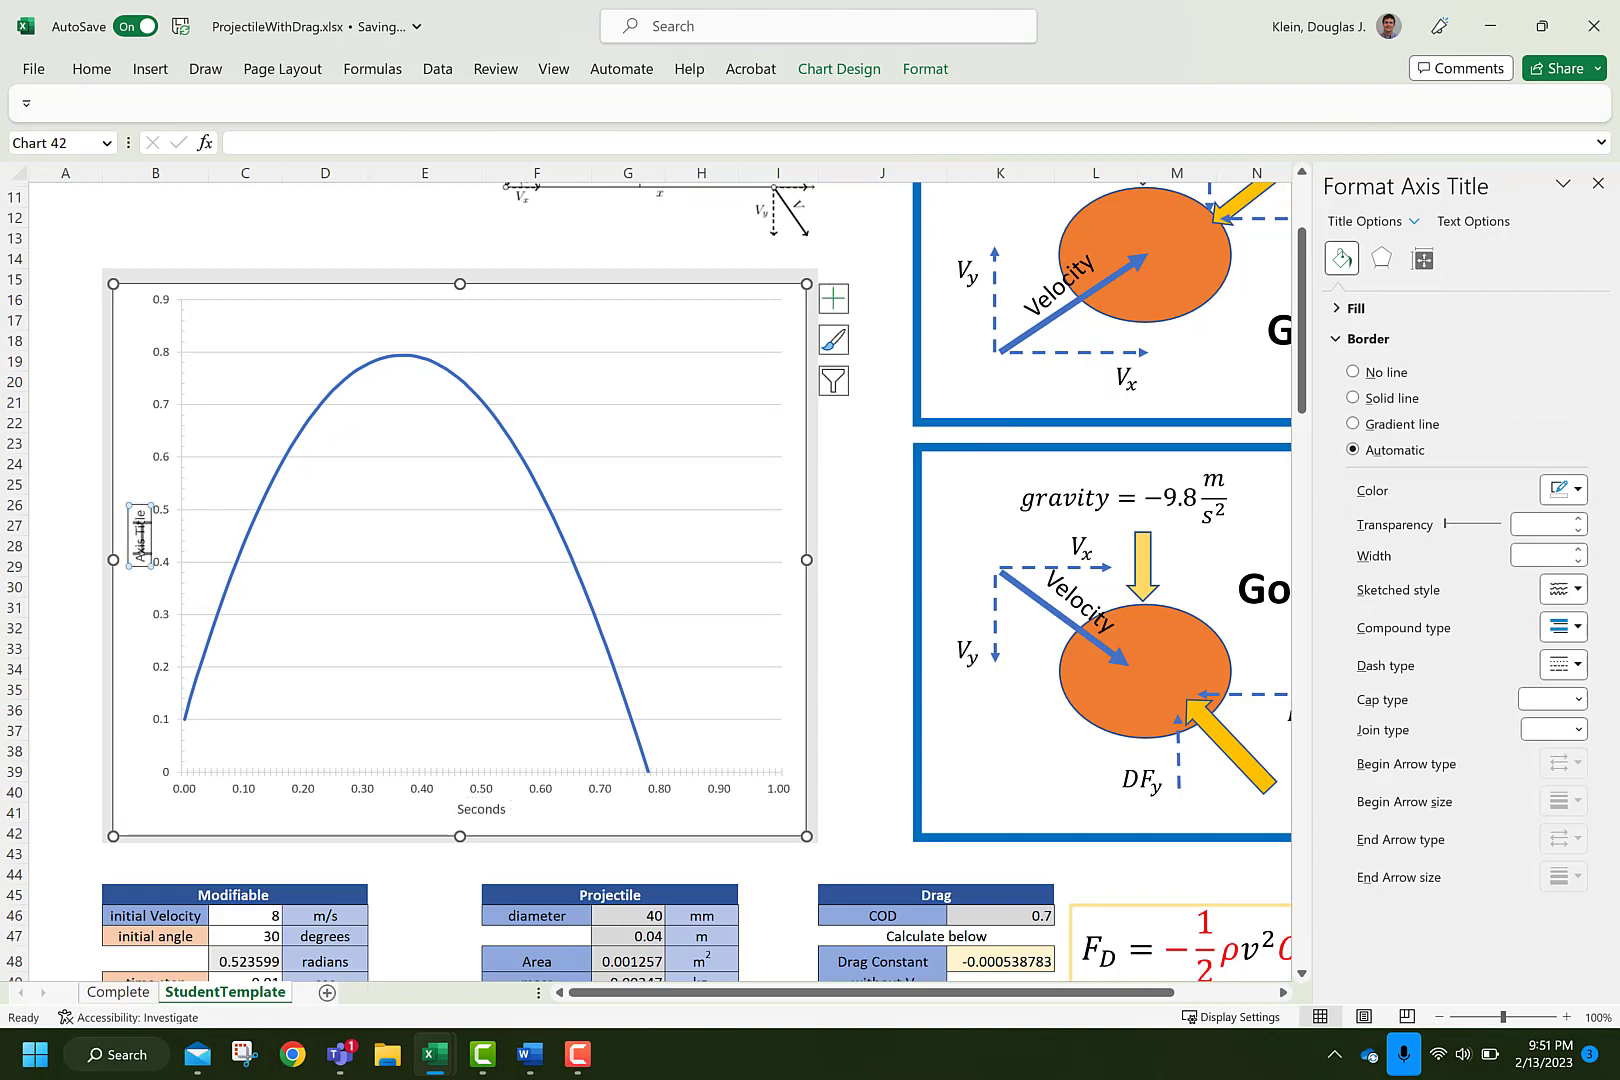
{"action": "double_click", "coordinate": [141, 538]}
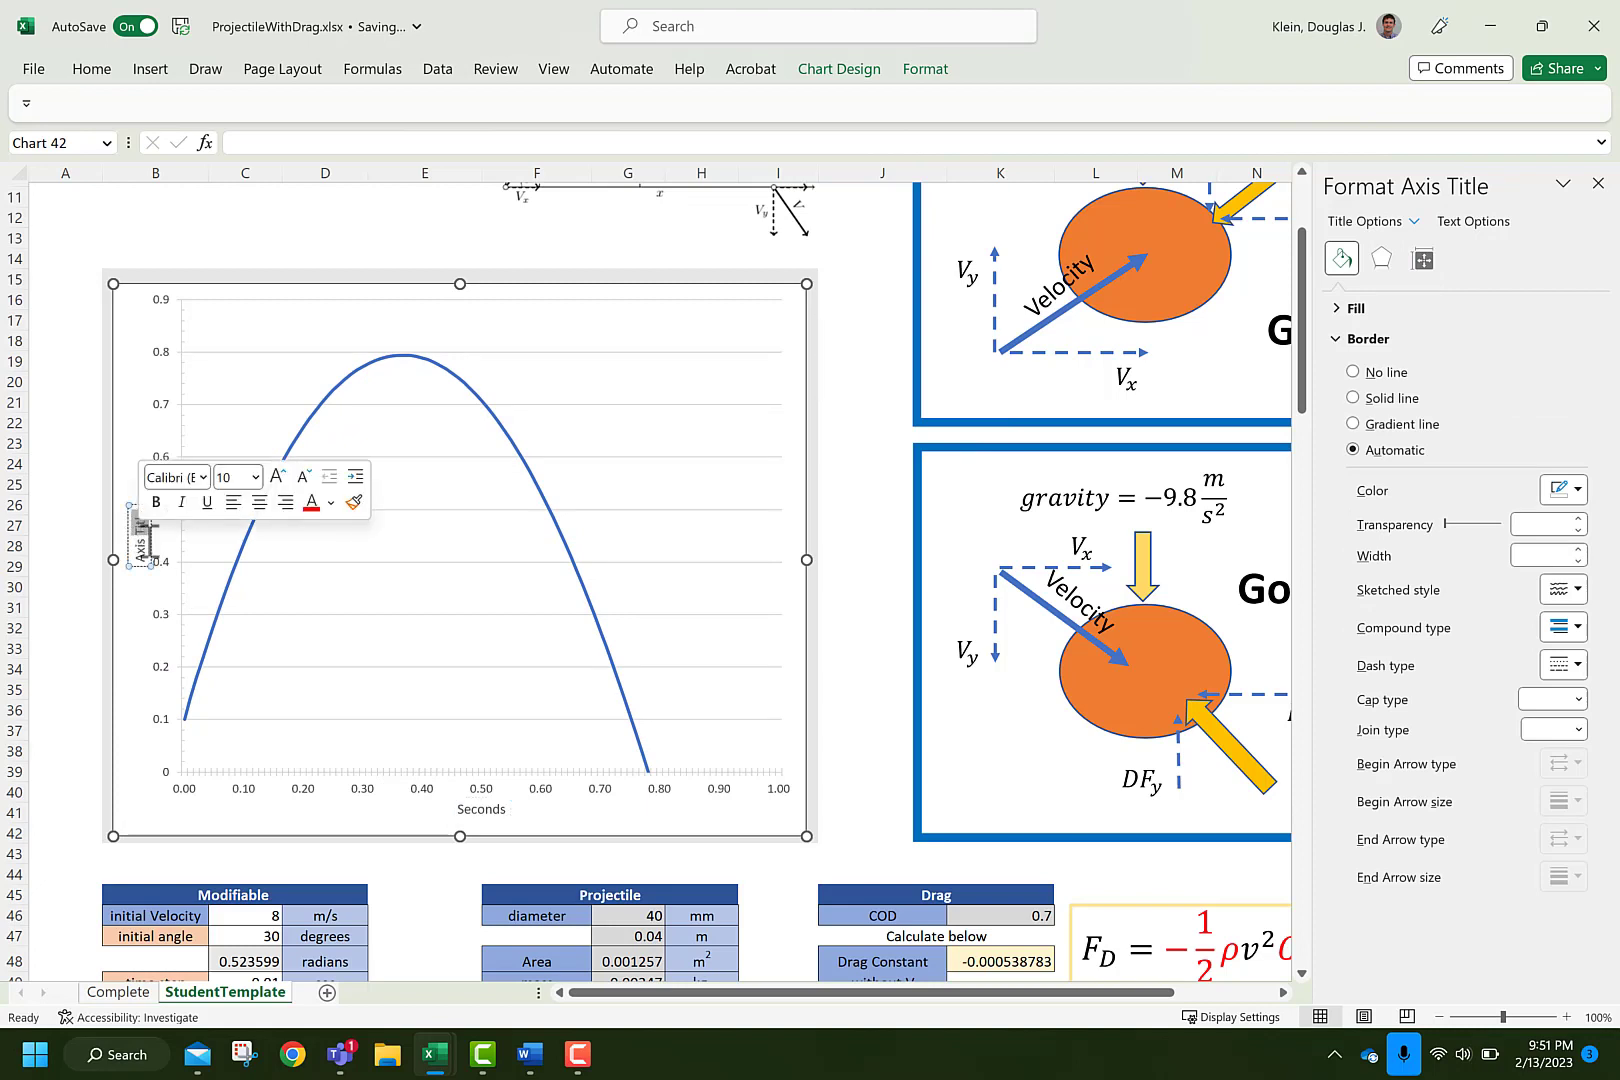
{"action": "key", "text": "BackSpace"}
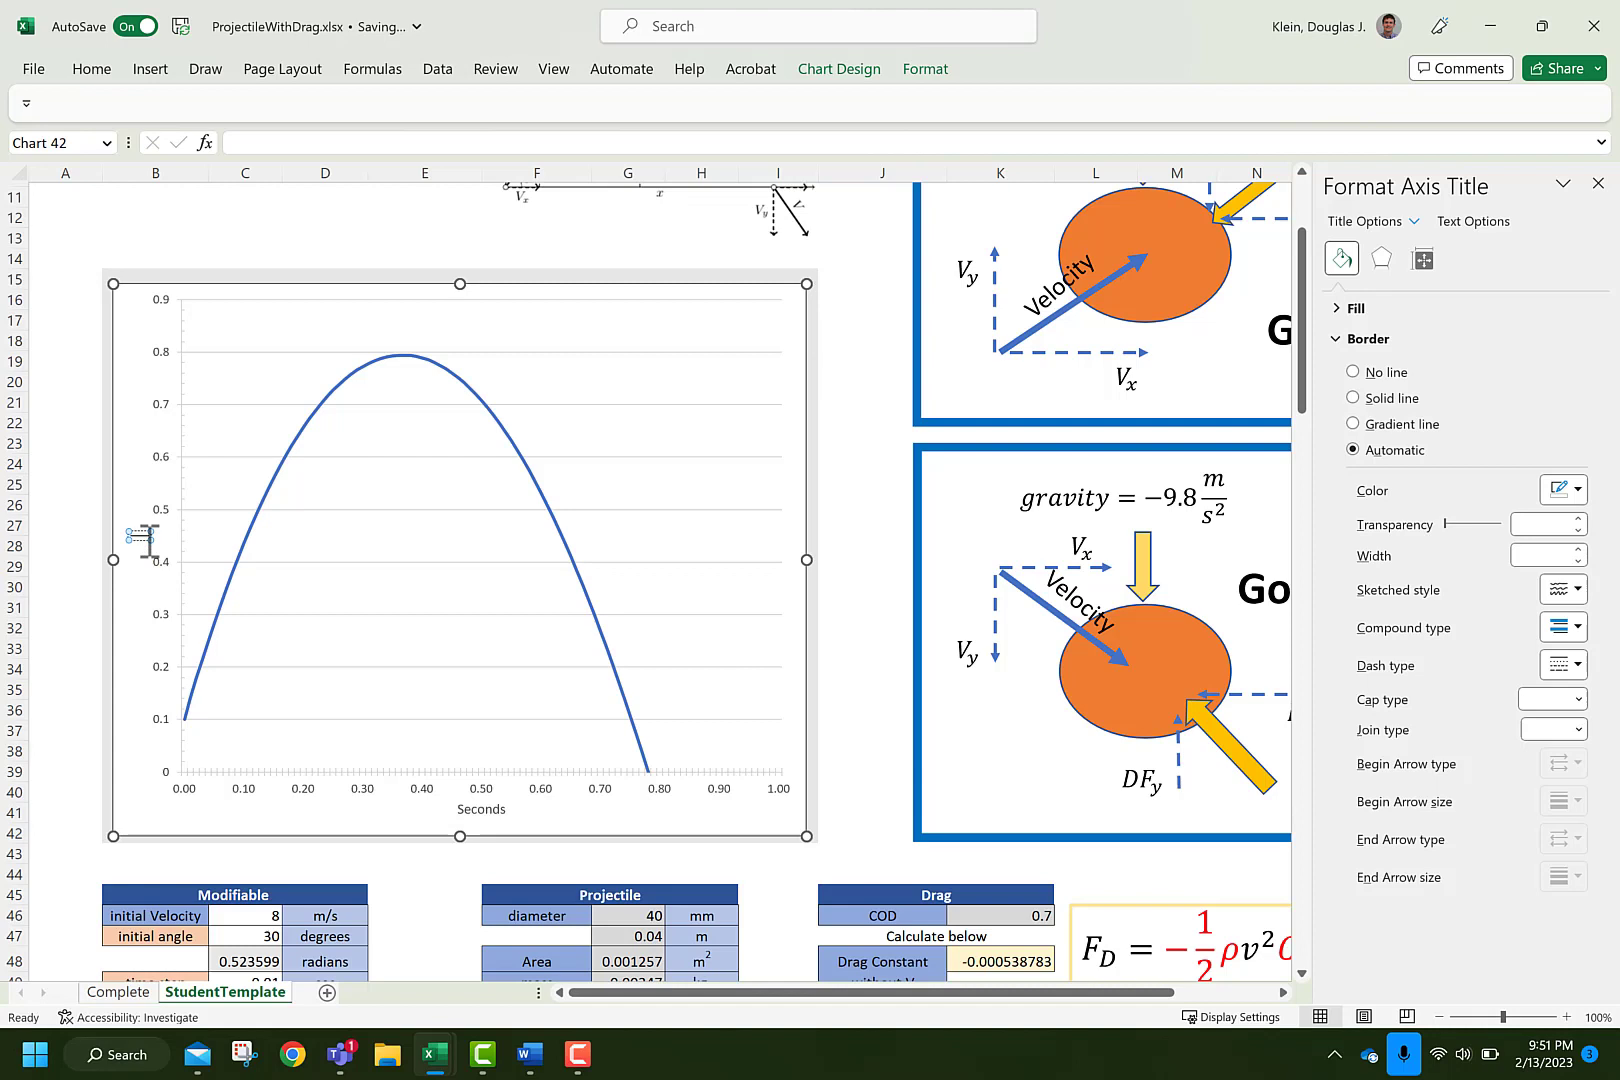
{"action": "type", "text": "Y-Position in Meters"}
{"action": "left_click", "coordinate": [37, 507]}
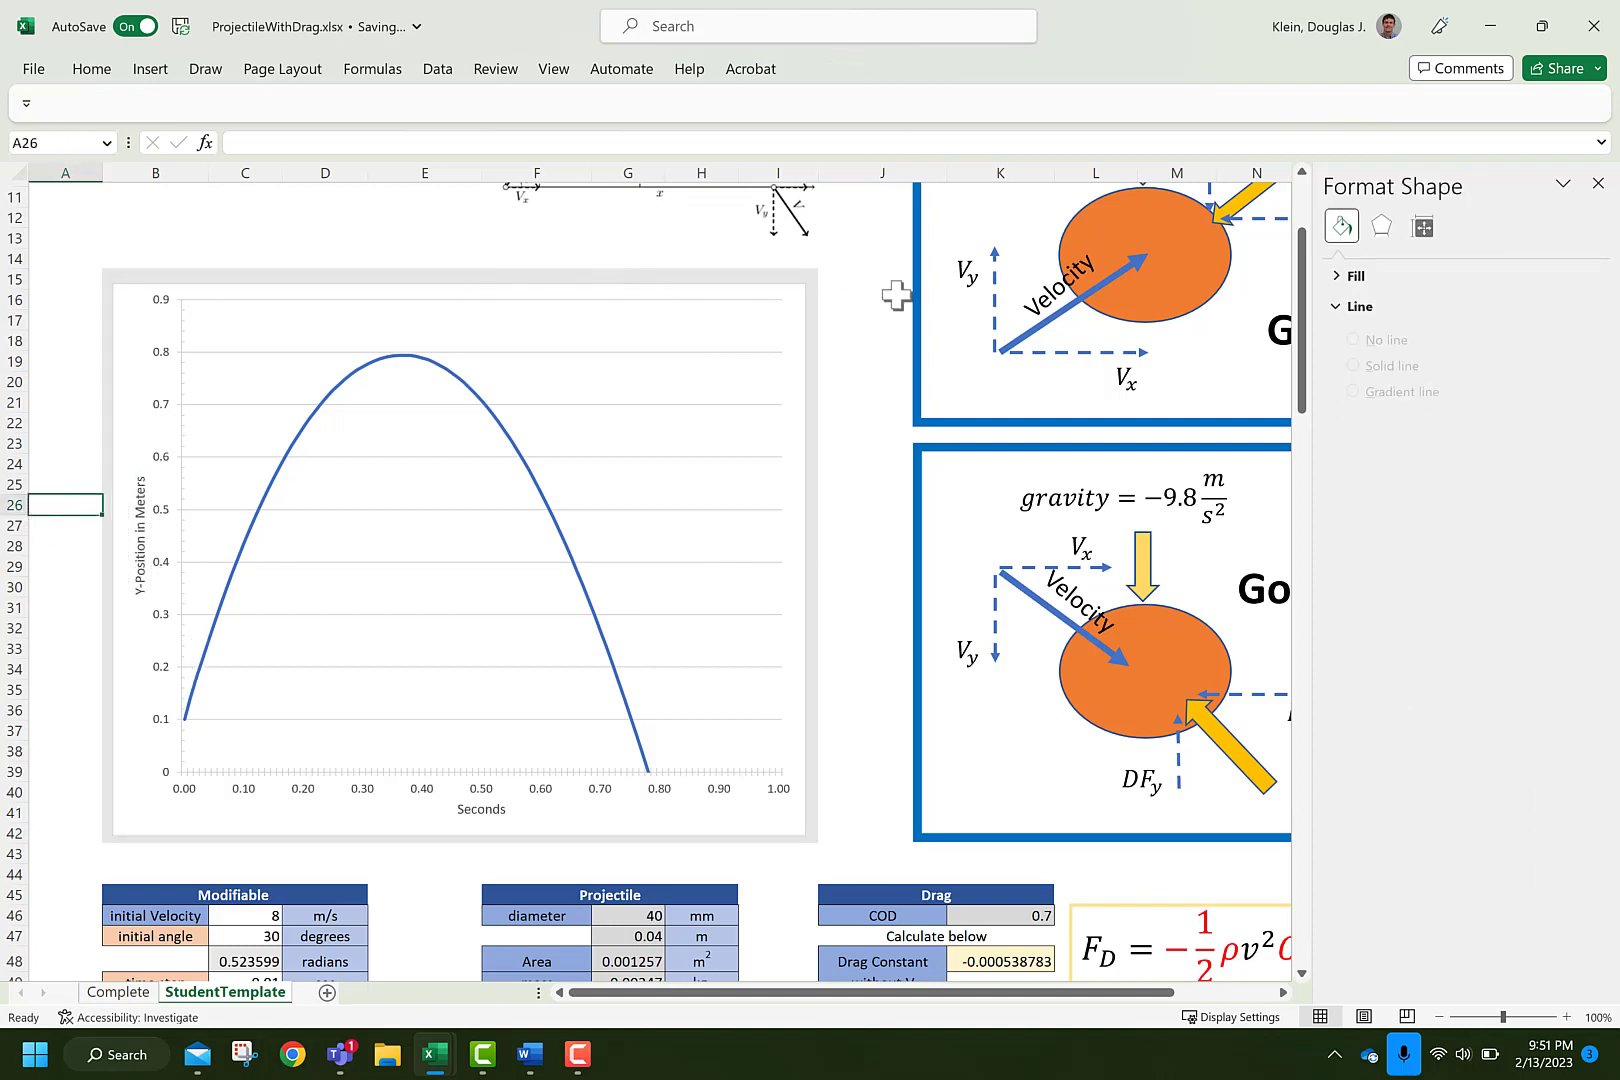